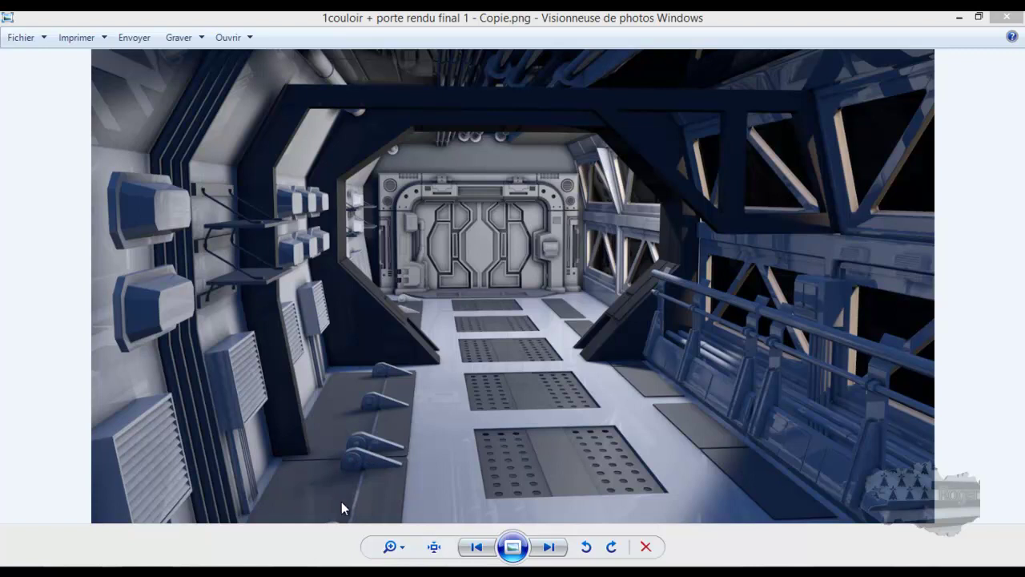
Step: Minimise the corridor render in Photo Viewer and the Chrome window to reveal the desktop
click(959, 17)
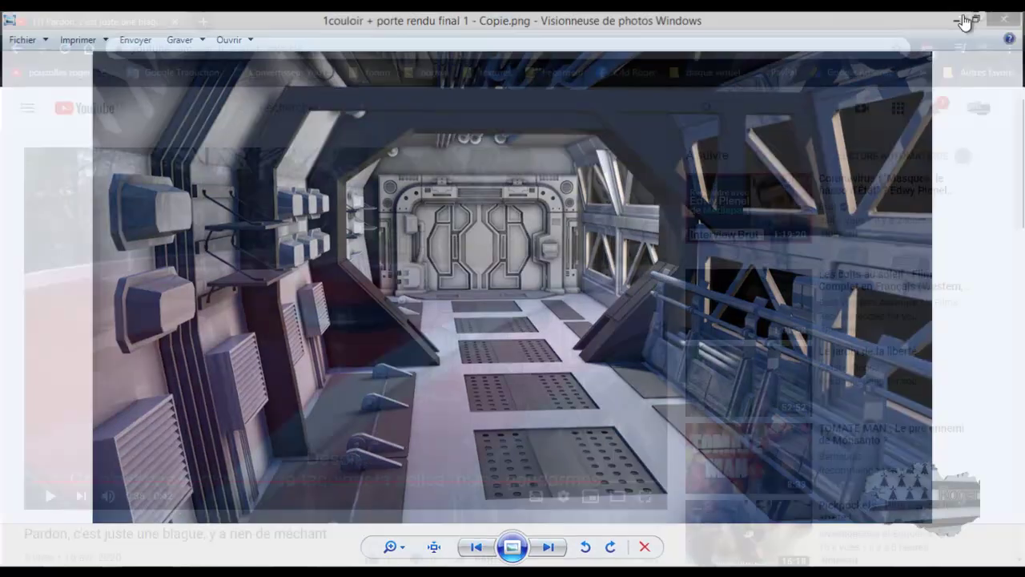
click(962, 15)
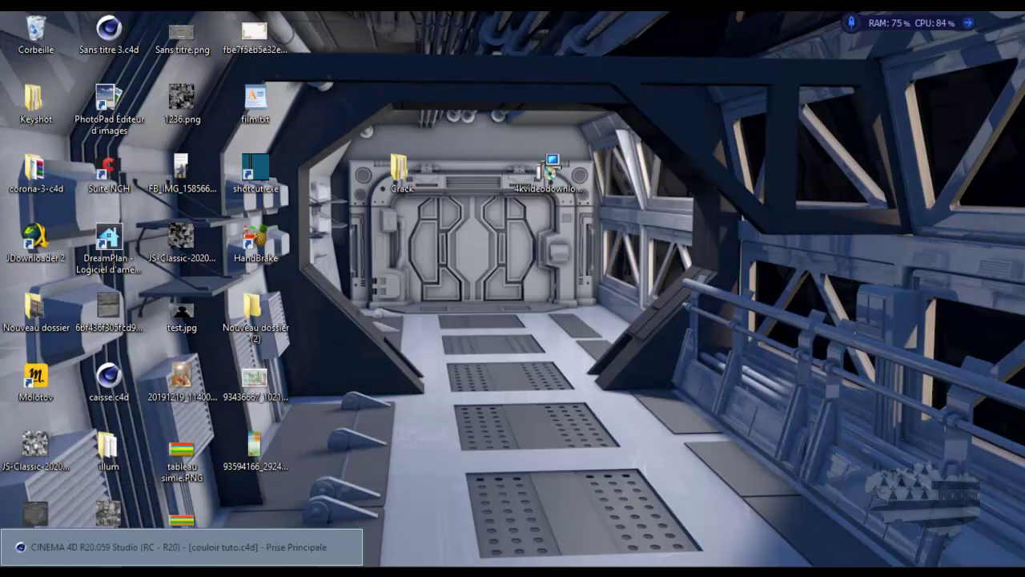
Step: Restore Cinema 4D, show a single Caméras > Dos view, and select Cylindre
click(203, 564)
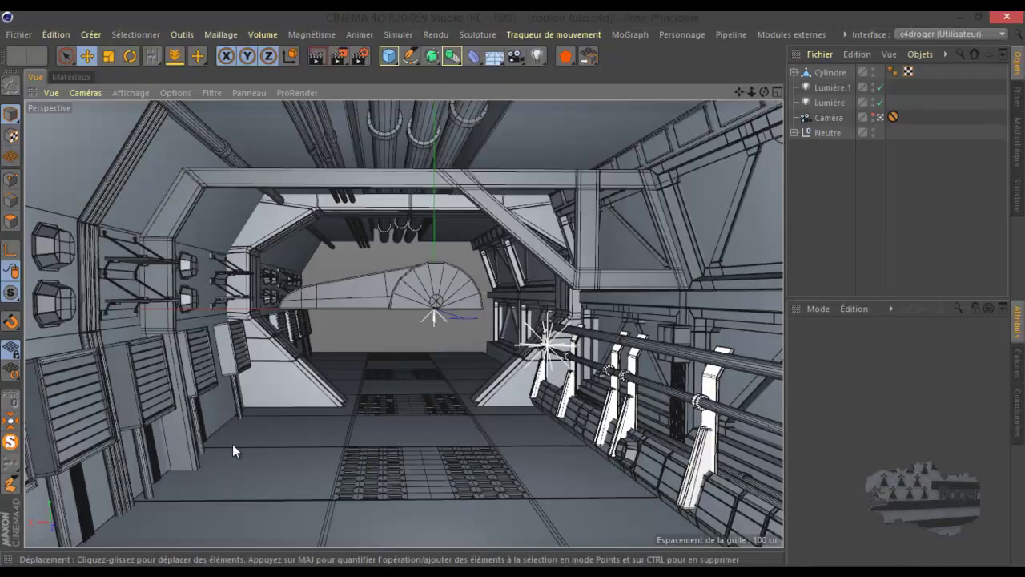
middle_click(364, 357)
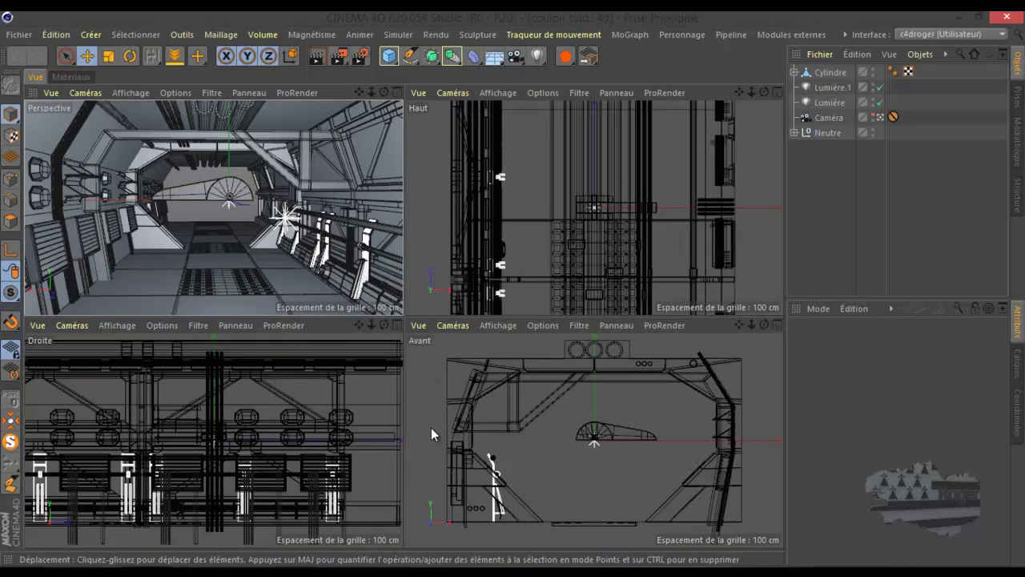
middle_click(432, 428)
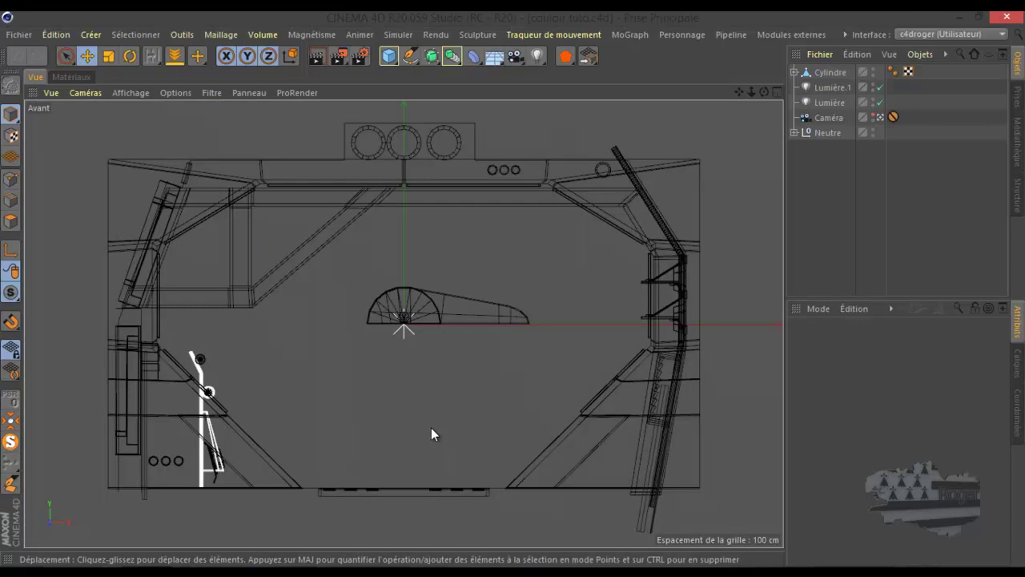
click(126, 92)
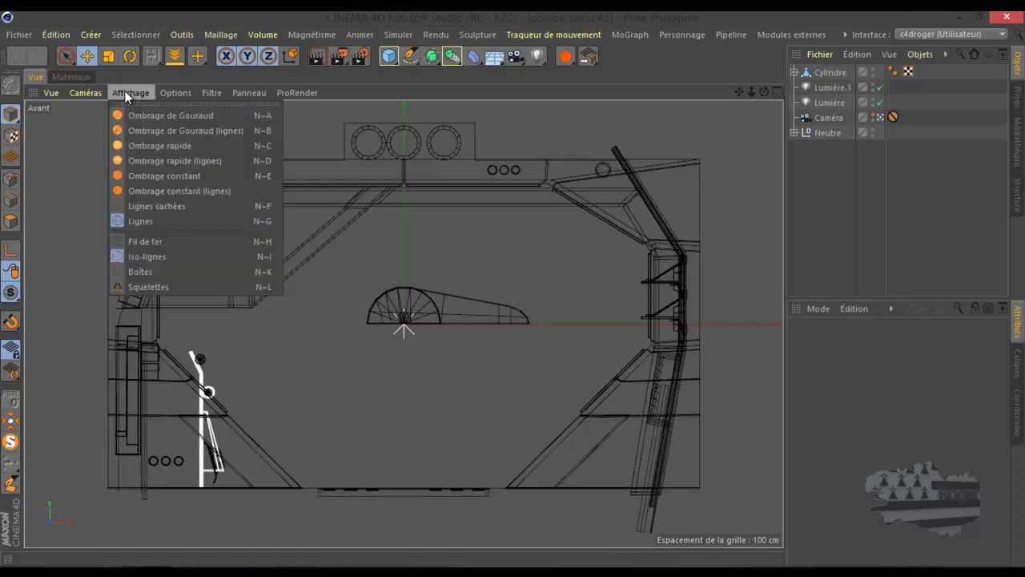
click(126, 92)
click(84, 94)
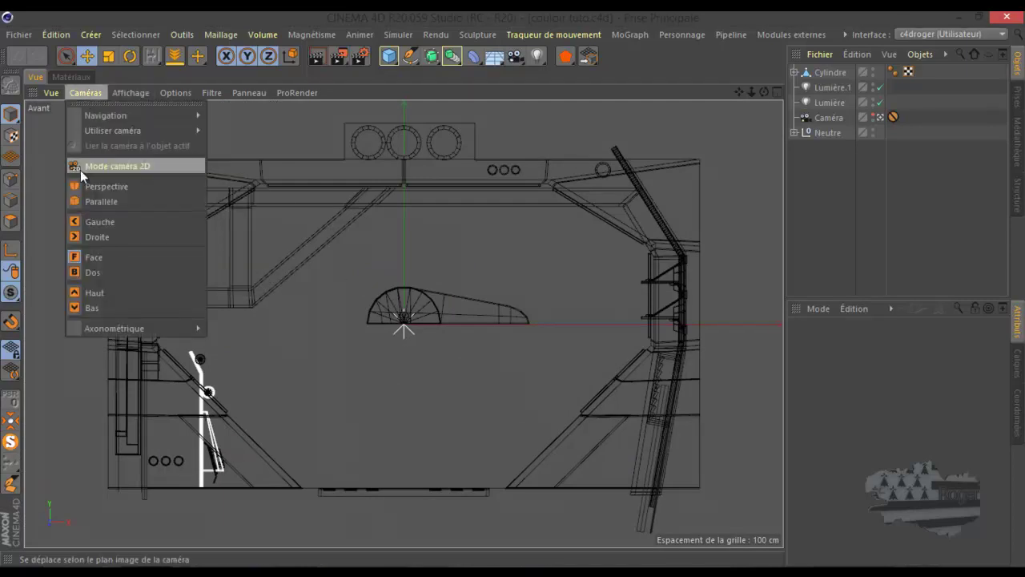
click(93, 273)
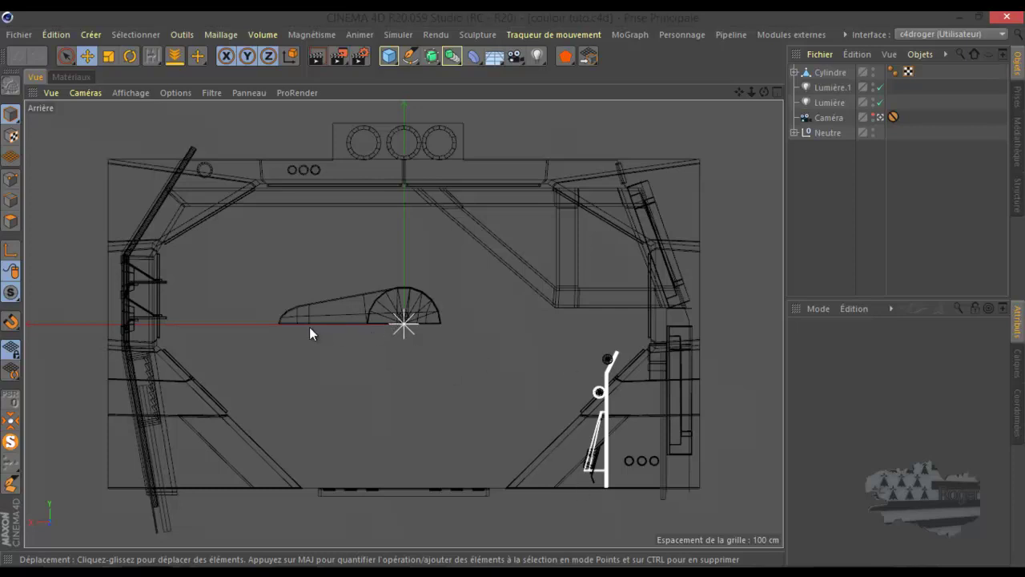
click(832, 73)
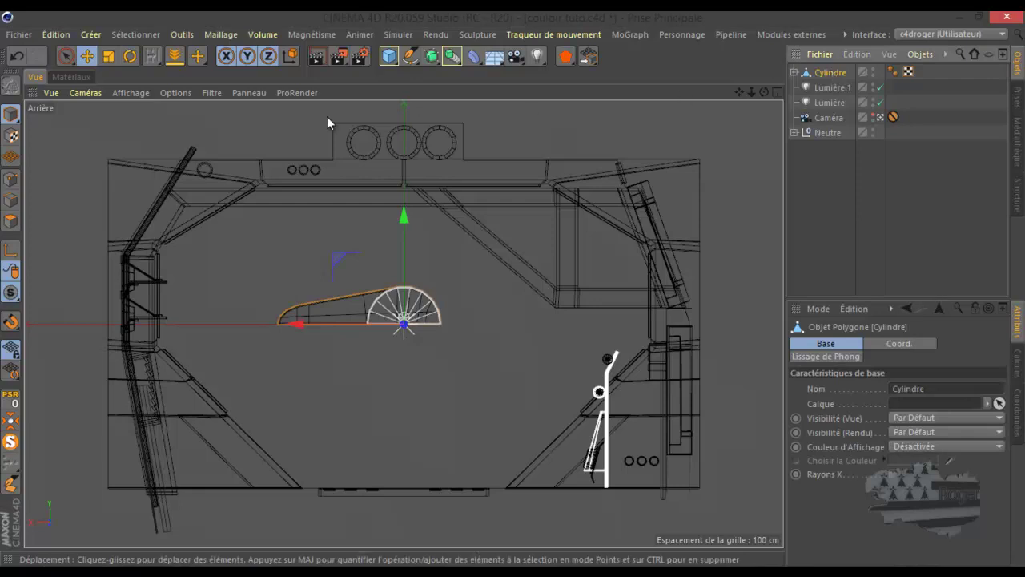
Step: Move the Cylindre handle down onto the corridor floor and scale it to about 60%
click(88, 56)
mouse_move(338, 269)
mouse_down()
mouse_move(217, 412)
mouse_move(224, 419)
mouse_up()
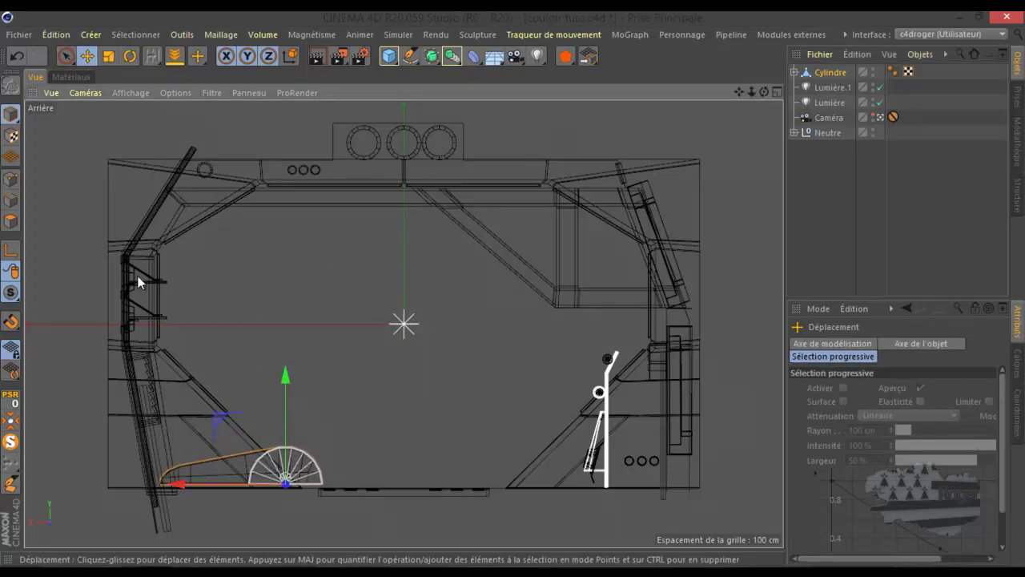
click(109, 56)
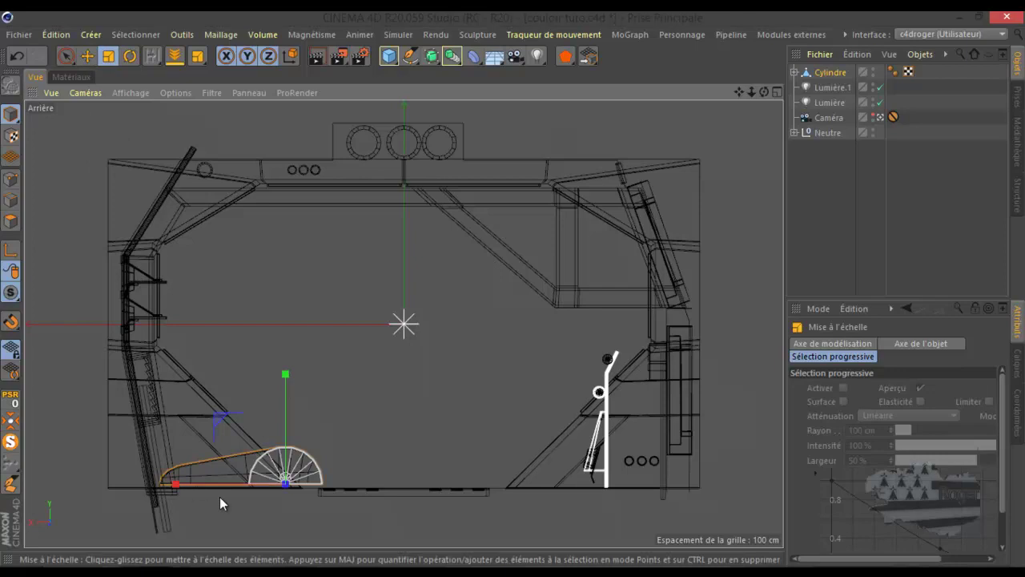
scroll(220, 497, up, 3)
scroll(219, 497, up, 2)
drag(597, 282, 335, 523)
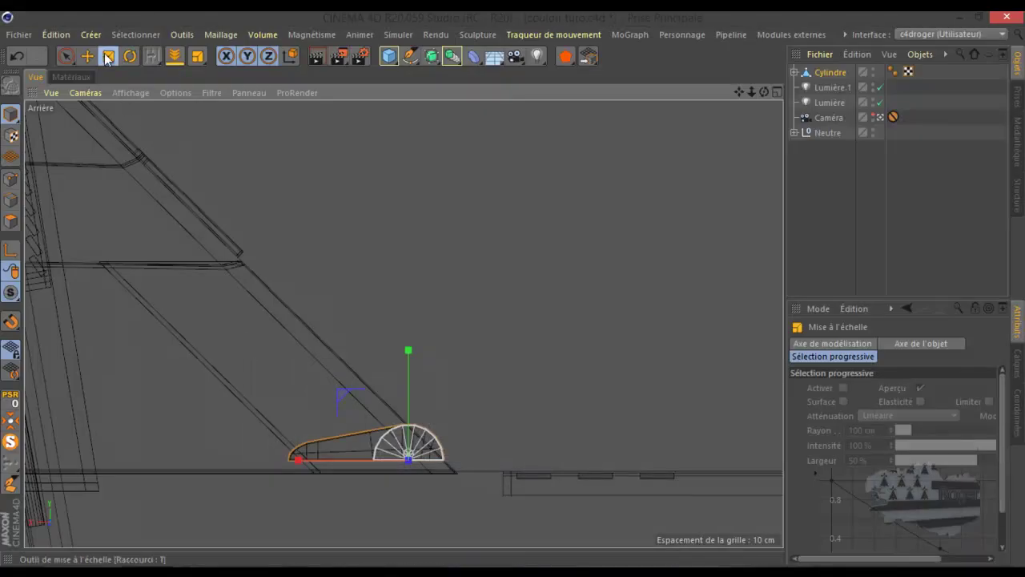
Step: Turn the handle around and slide it left against the slanted wall
click(130, 56)
mouse_move(369, 459)
mouse_down()
mouse_move(640, 451)
mouse_move(715, 433)
mouse_up()
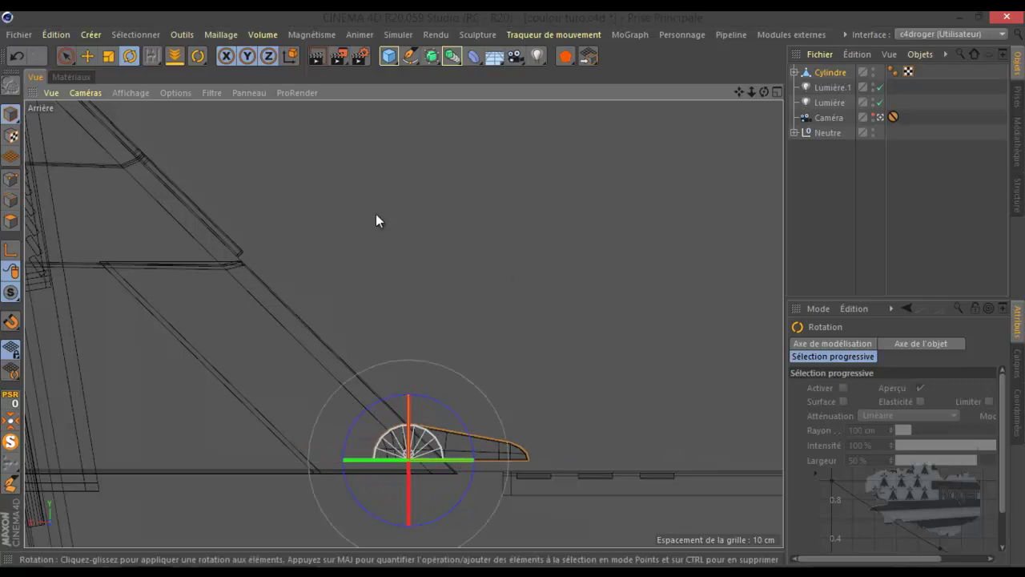
click(90, 56)
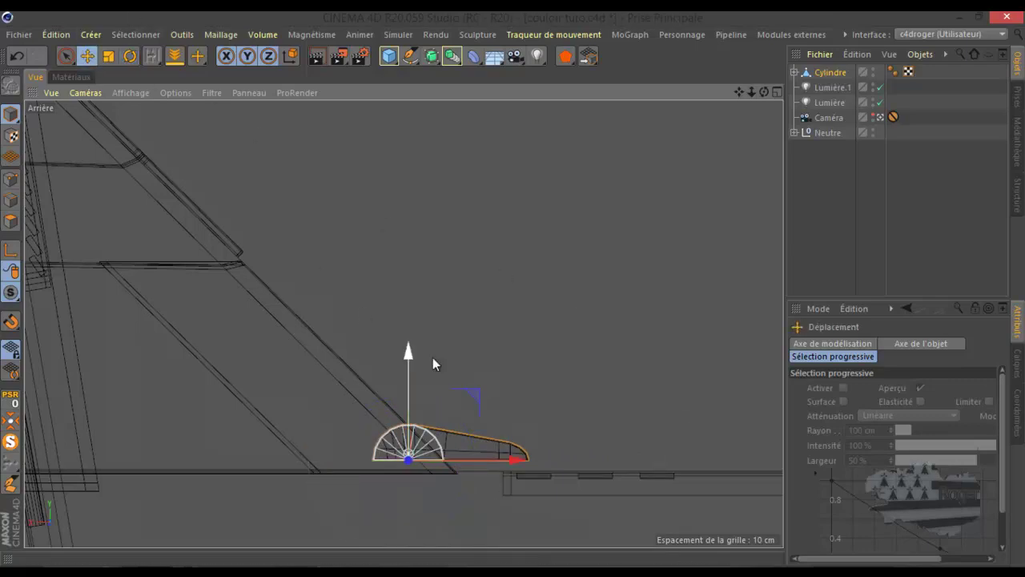
drag(473, 391, 339, 398)
Step: Maximise the Perspective view of the corridor again from the four-view layout
middle_click(223, 382)
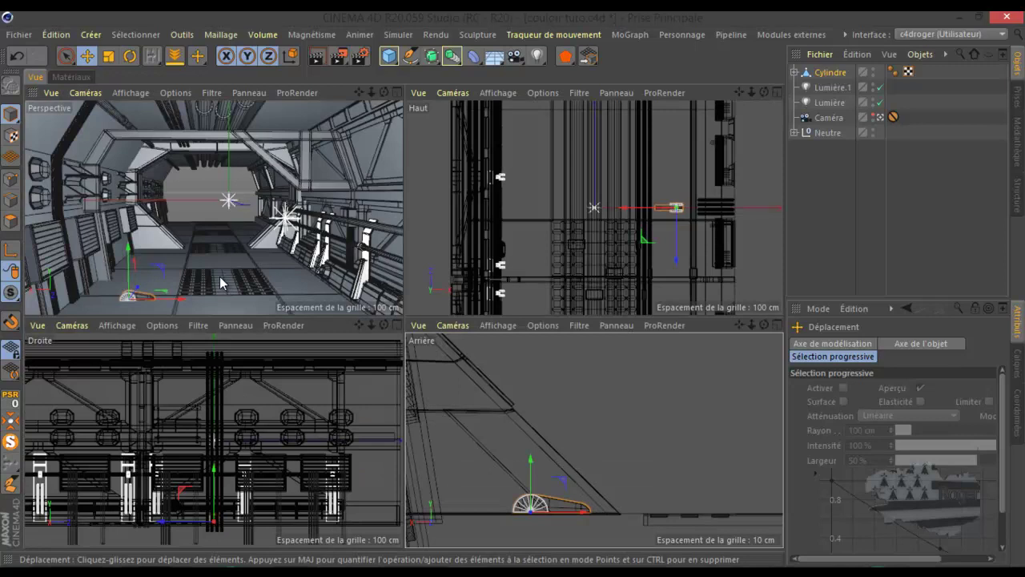
middle_click(234, 290)
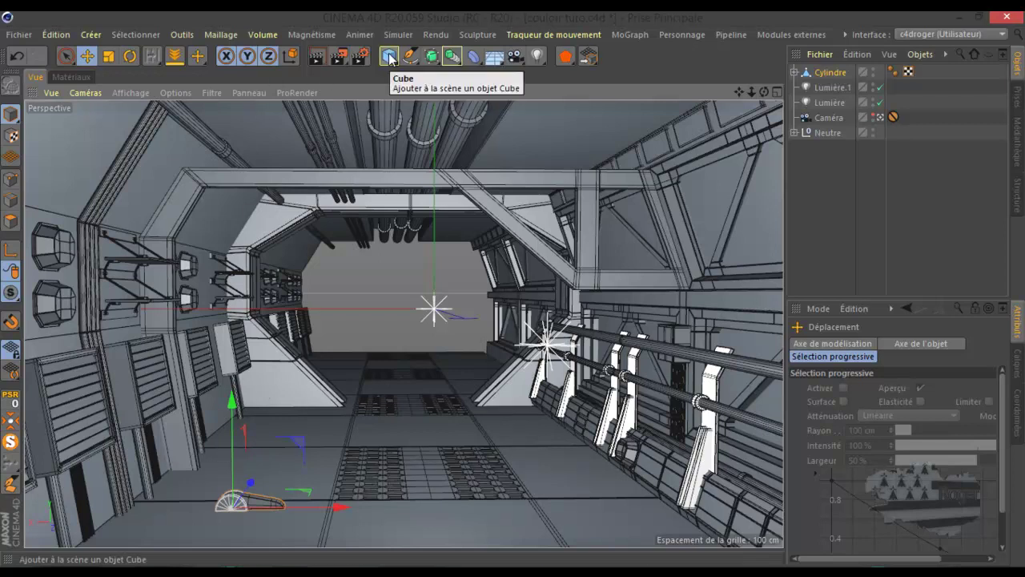
Step: Add a Cube, set Taille Y to 2 cm, lower it and size it about 130 cm wide
click(390, 58)
middle_click(430, 435)
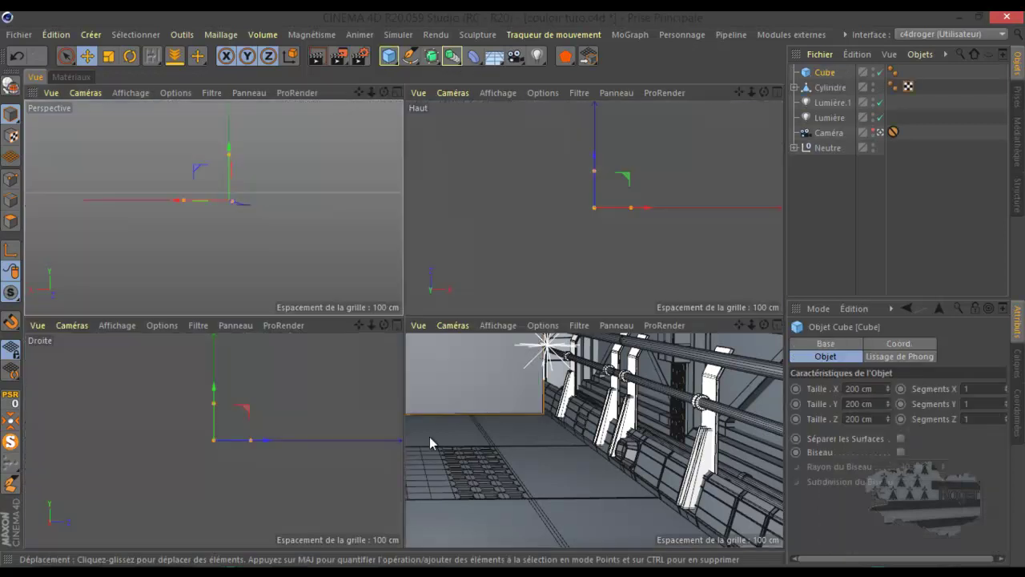
scroll(426, 441, down, 3)
middle_click(429, 445)
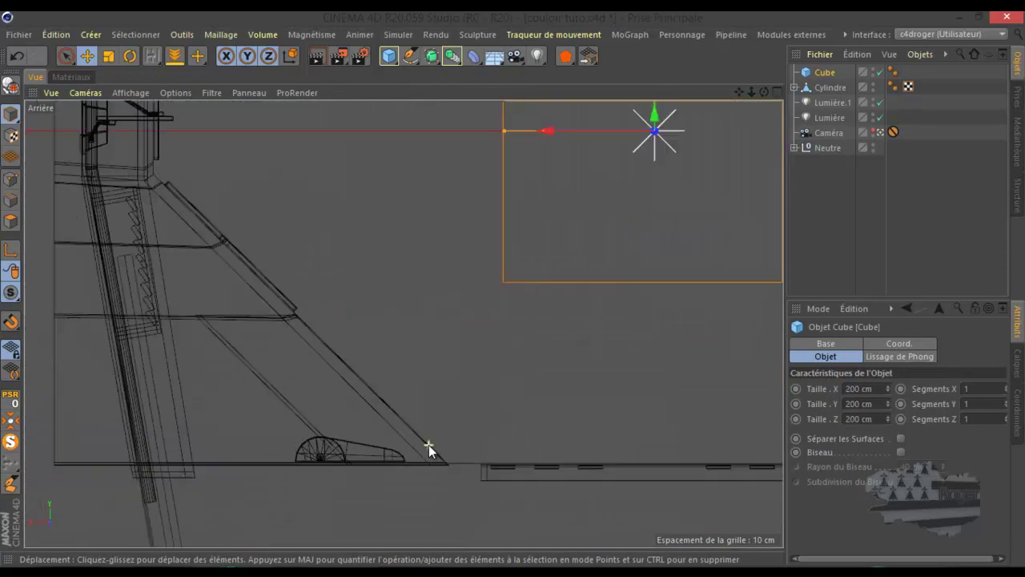
scroll(436, 431, up, 2)
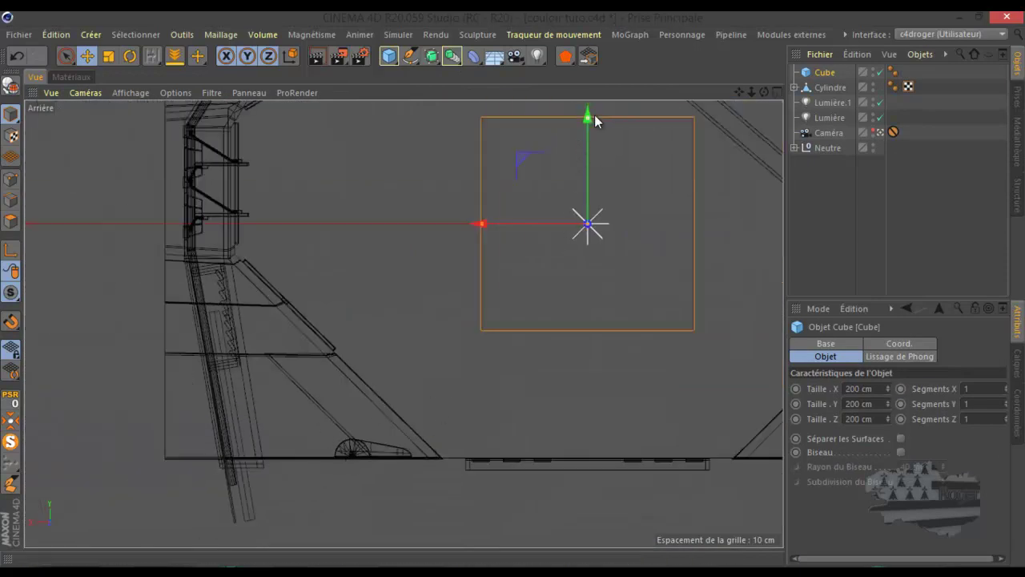
drag(587, 118, 586, 223)
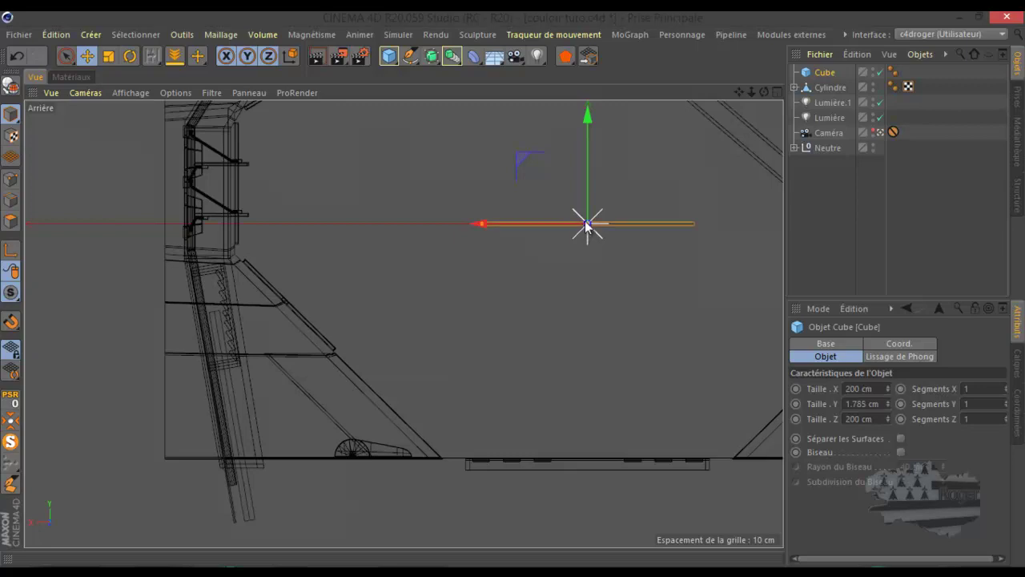
double_click(864, 402)
text(2)
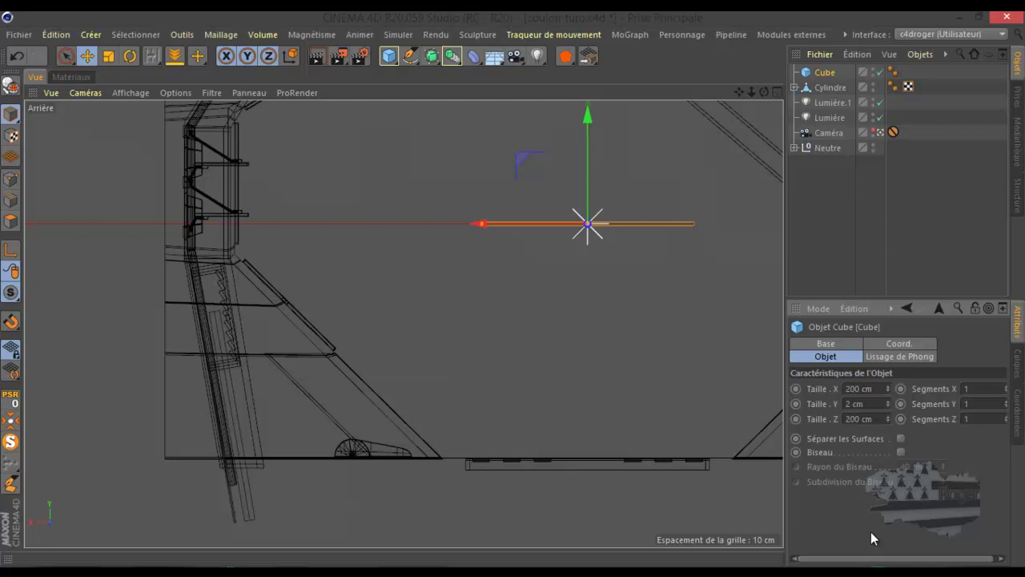
drag(590, 117, 553, 346)
drag(484, 460, 469, 467)
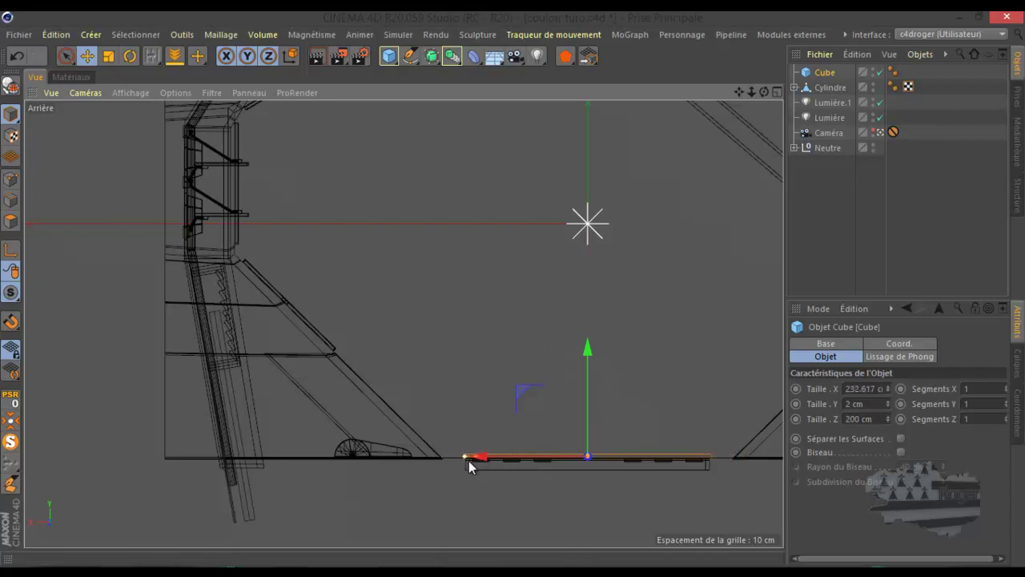
mouse_move(469, 466)
mouse_down()
mouse_move(519, 466)
mouse_move(213, 465)
mouse_up()
Step: Switch the perspective view to the scene camera and frame the selected cube
middle_click(203, 366)
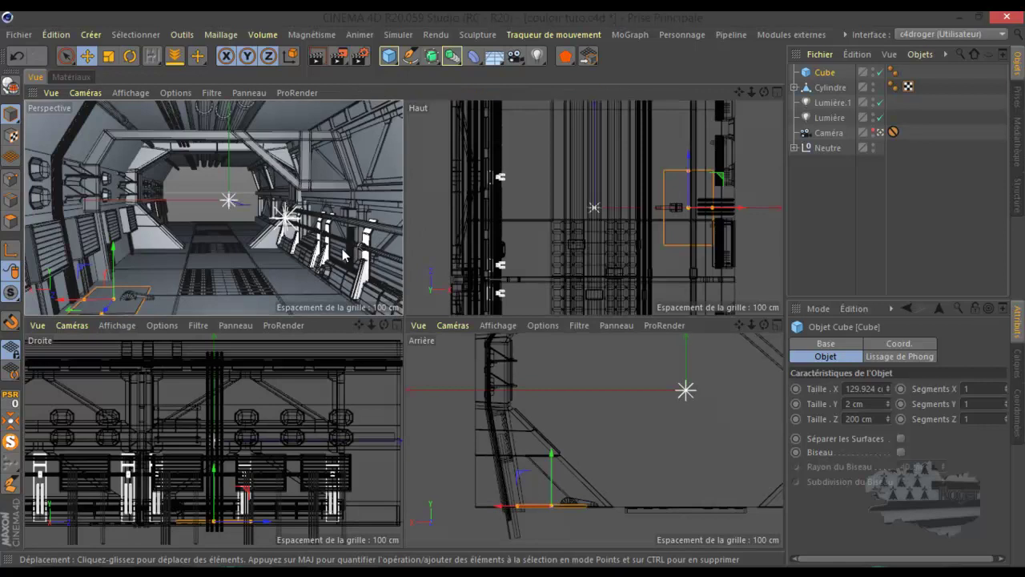
middle_click(346, 255)
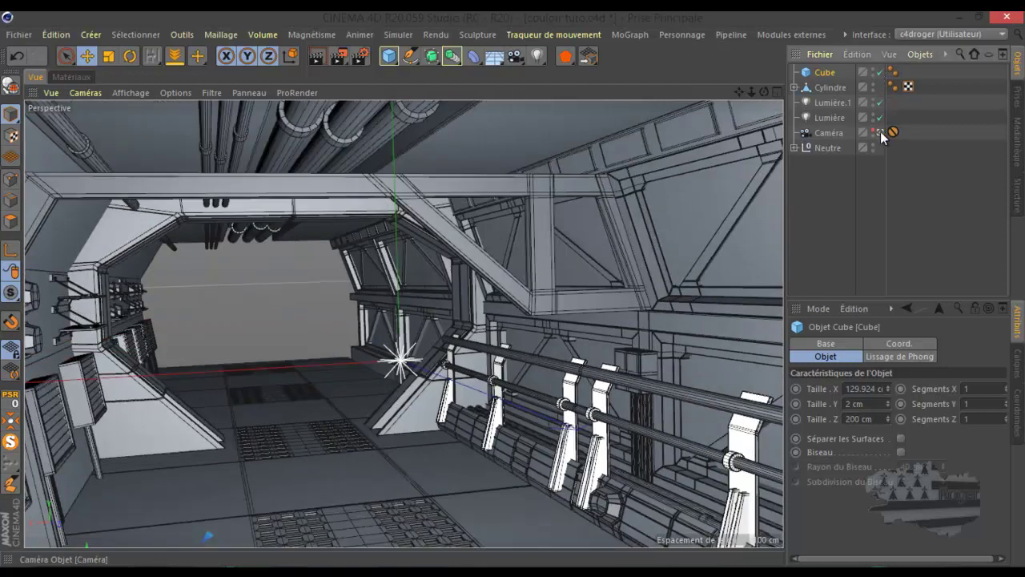
click(880, 132)
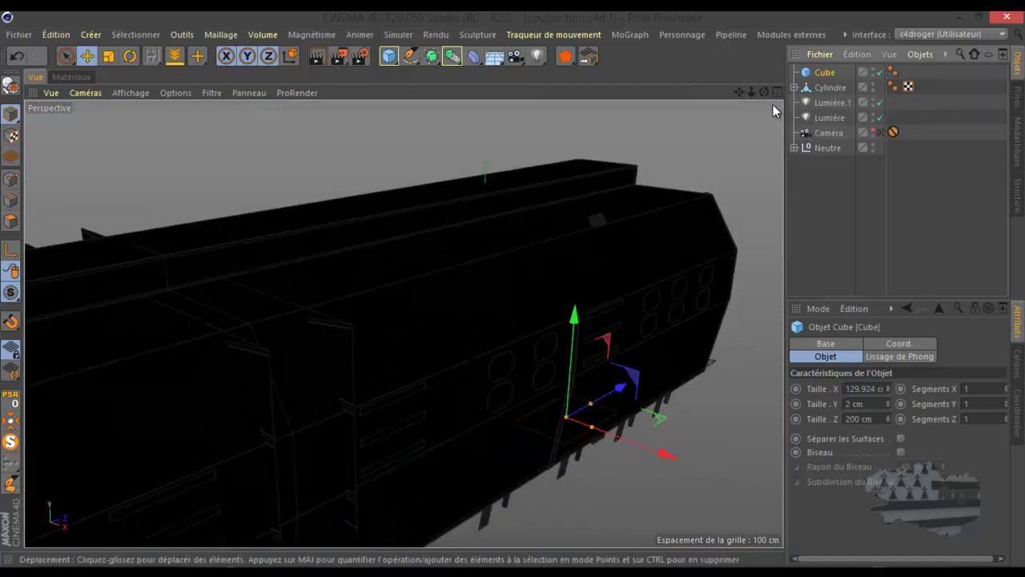
drag(752, 91, 479, 278)
mouse_move(769, 93)
mouse_down()
mouse_move(495, 278)
mouse_move(513, 289)
mouse_move(649, 191)
mouse_up()
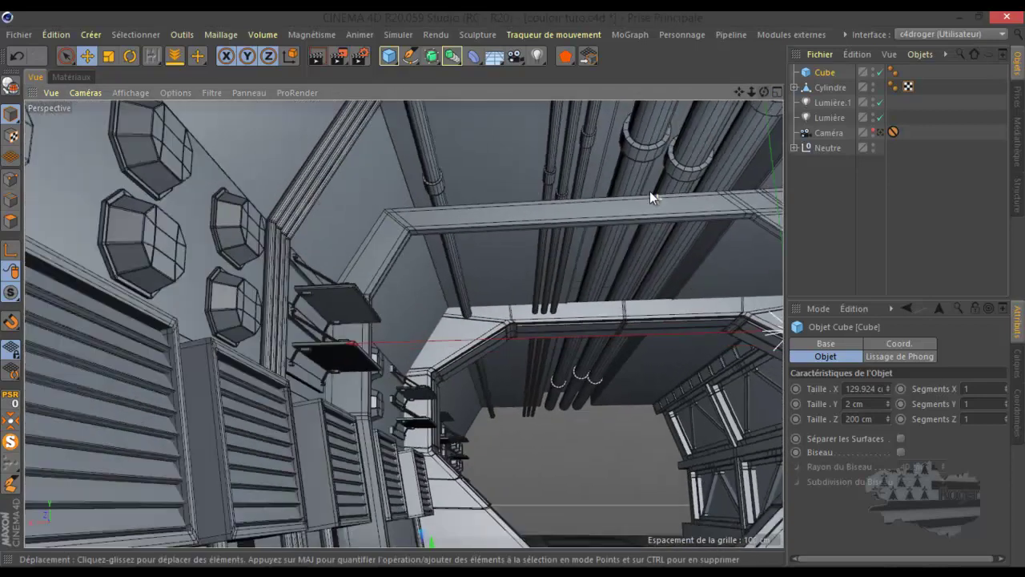
key(o)
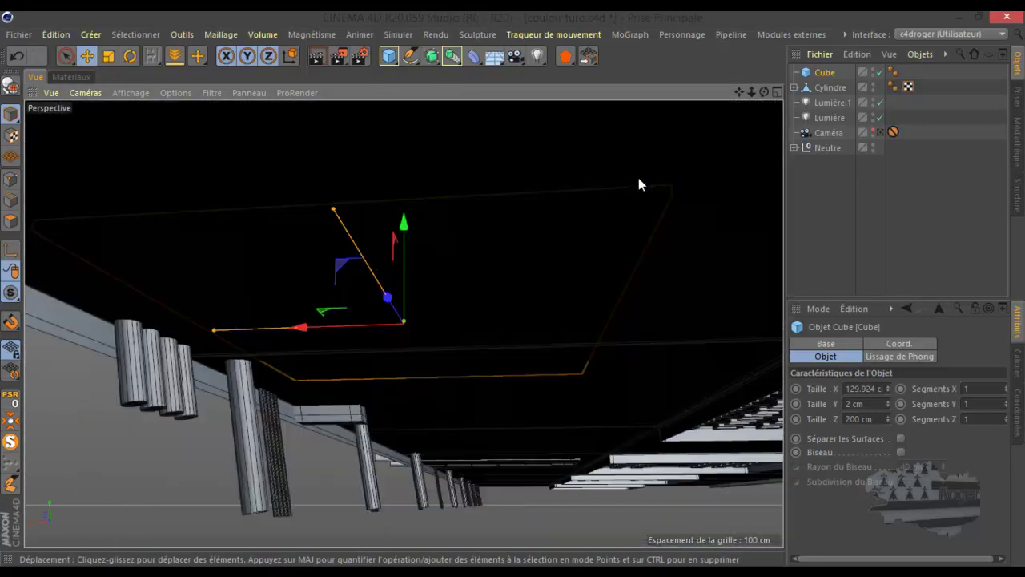
mouse_move(764, 92)
mouse_down()
mouse_move(513, 291)
mouse_move(599, 204)
mouse_move(523, 236)
mouse_up()
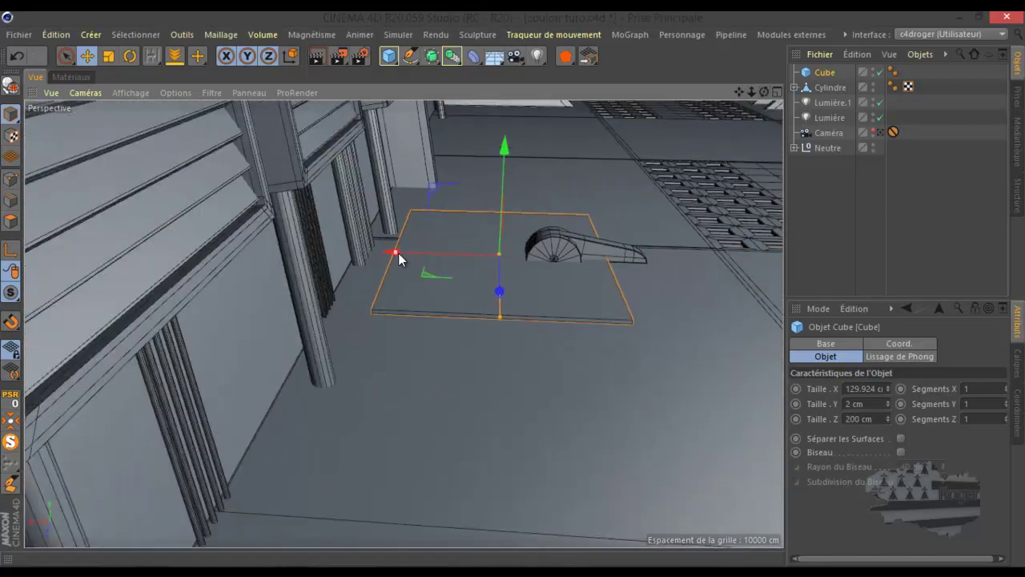
Step: Narrow the plate to 99.638 cm wide and slide it along X and Z beside the wall
drag(399, 253, 419, 255)
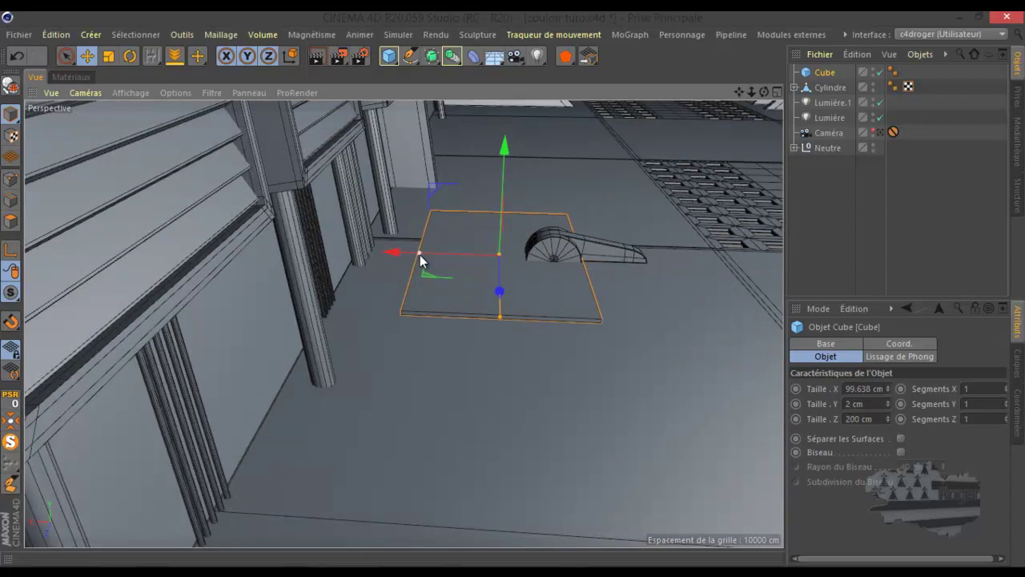
mouse_move(398, 253)
mouse_down()
mouse_move(367, 253)
mouse_move(428, 297)
mouse_move(454, 179)
mouse_up()
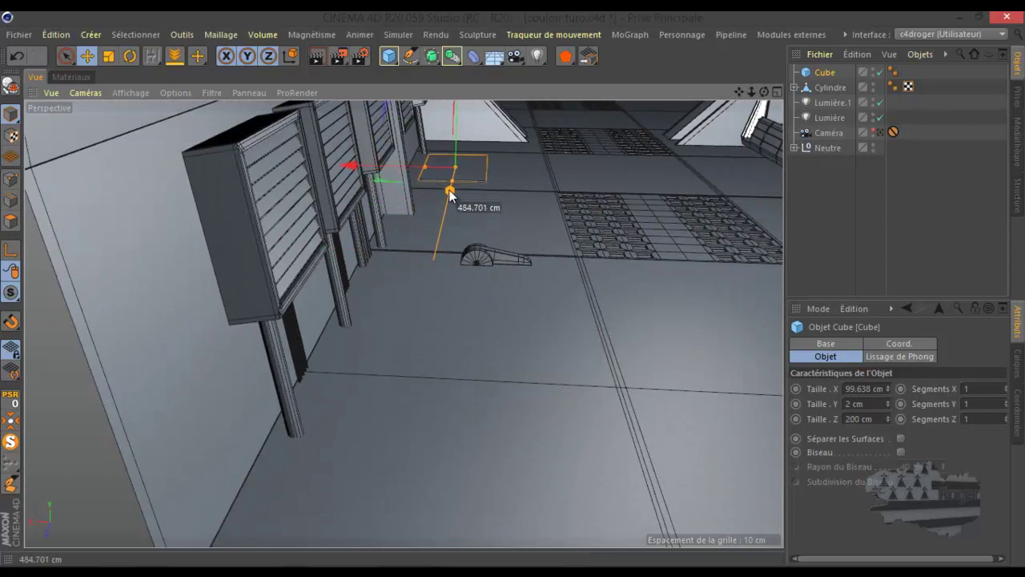
drag(454, 183, 454, 179)
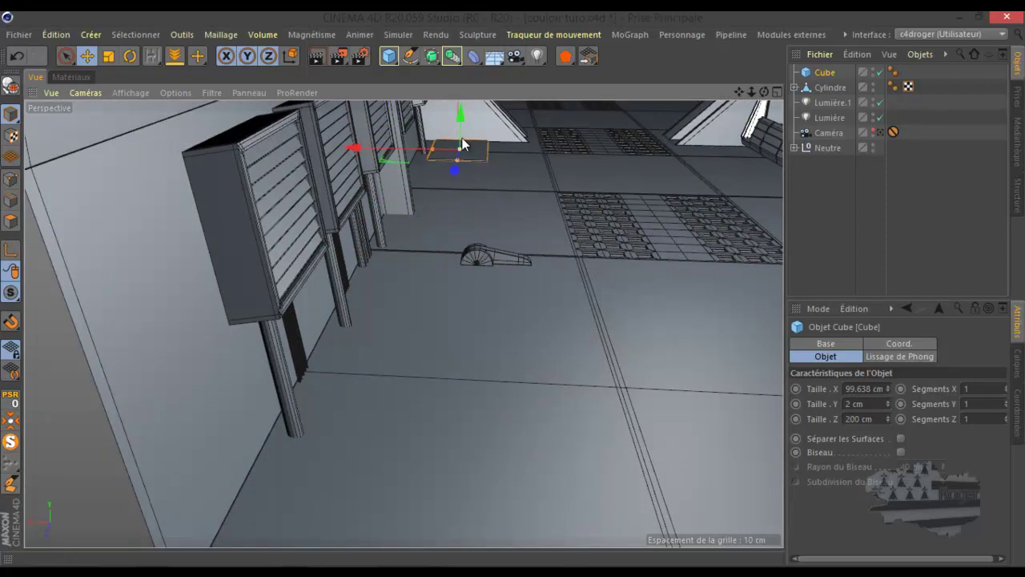
scroll(468, 125, up, 3)
scroll(468, 125, up, 2)
scroll(468, 126, up, 1)
scroll(469, 128, up, 2)
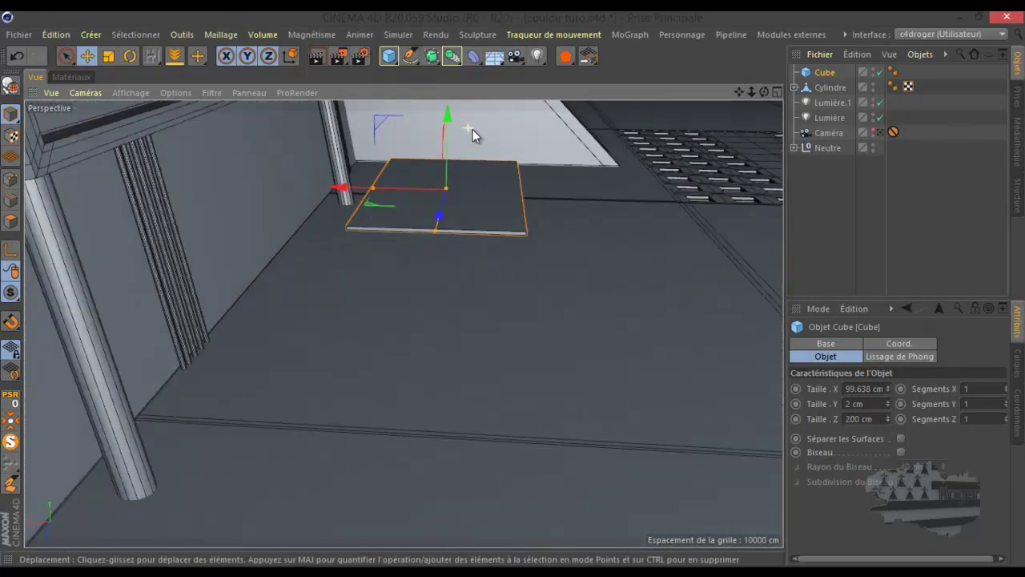
drag(762, 93, 748, 94)
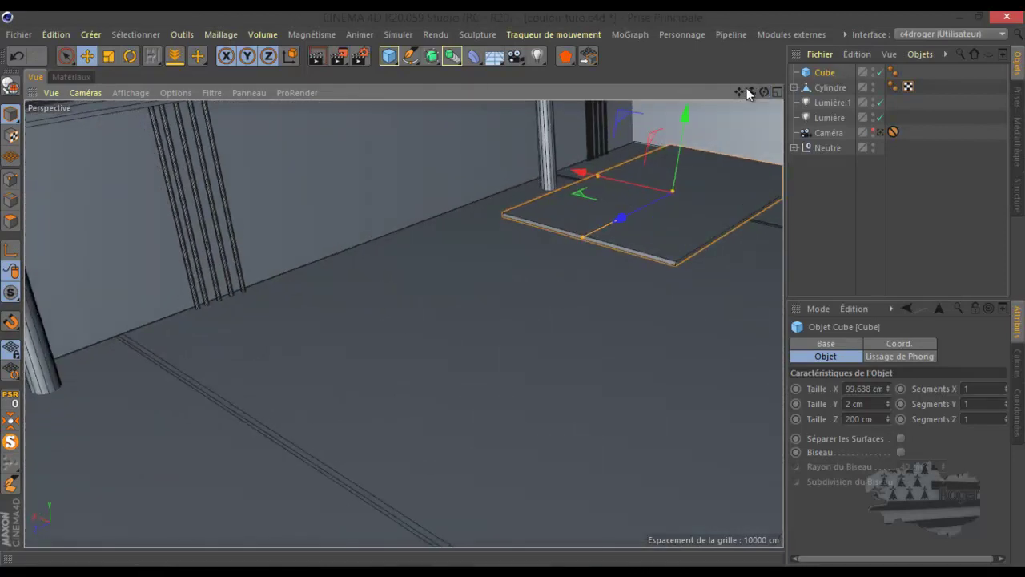
alt+drag(569, 270, 785, 76)
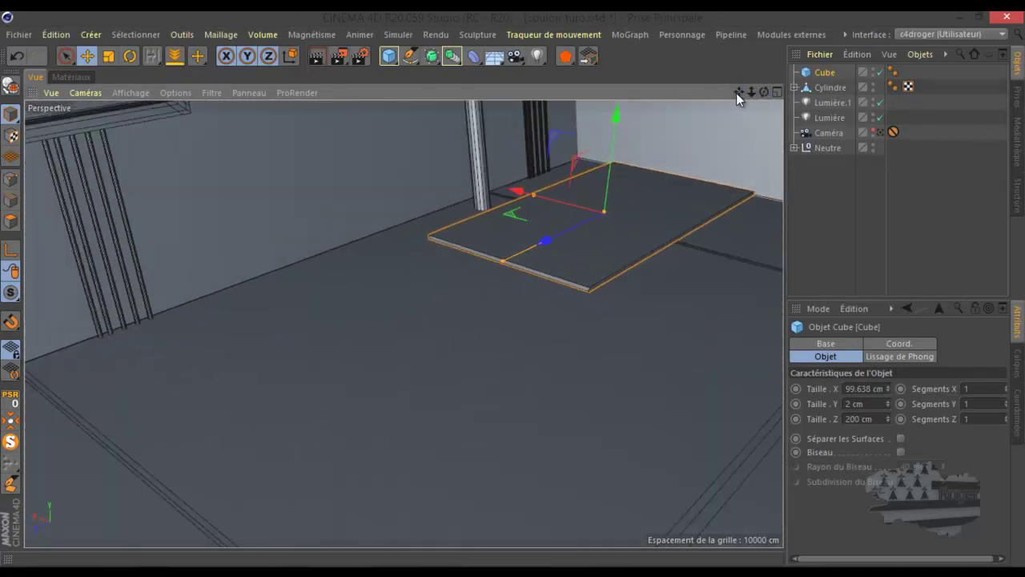
alt+drag(484, 298, 727, 93)
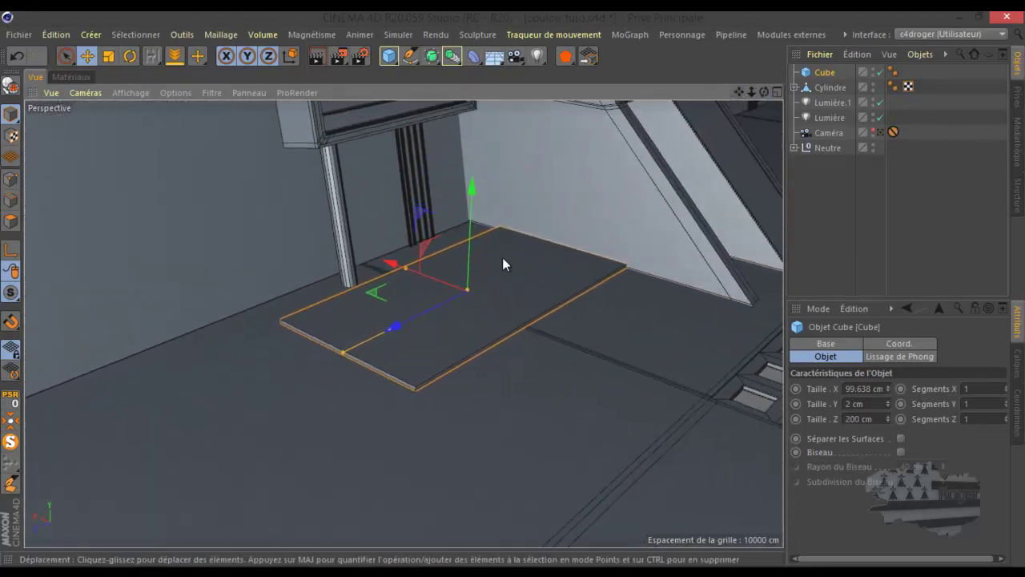
drag(394, 328, 384, 334)
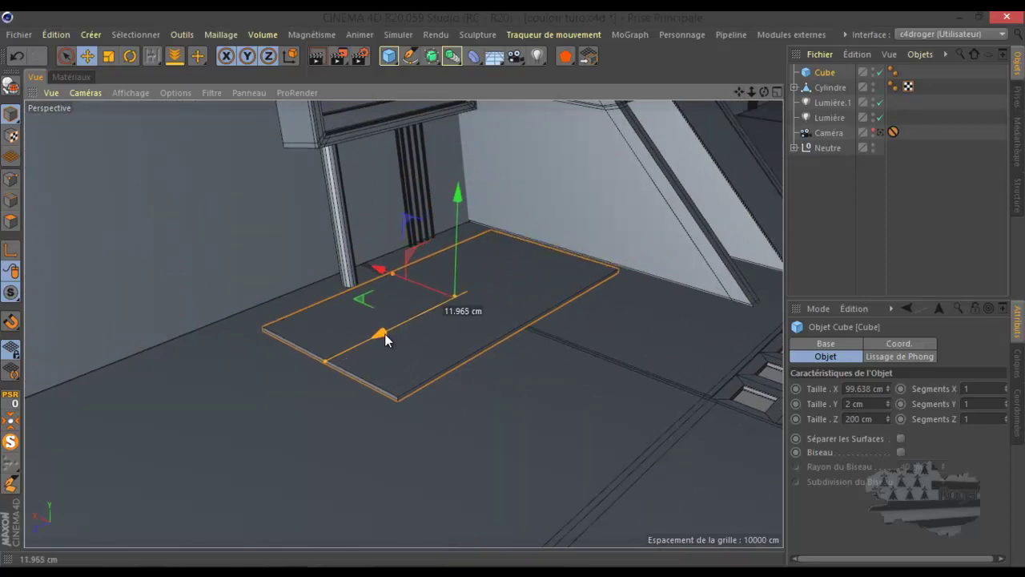
Step: Maximise the top view and zoom to check the plate's placement
middle_click(422, 335)
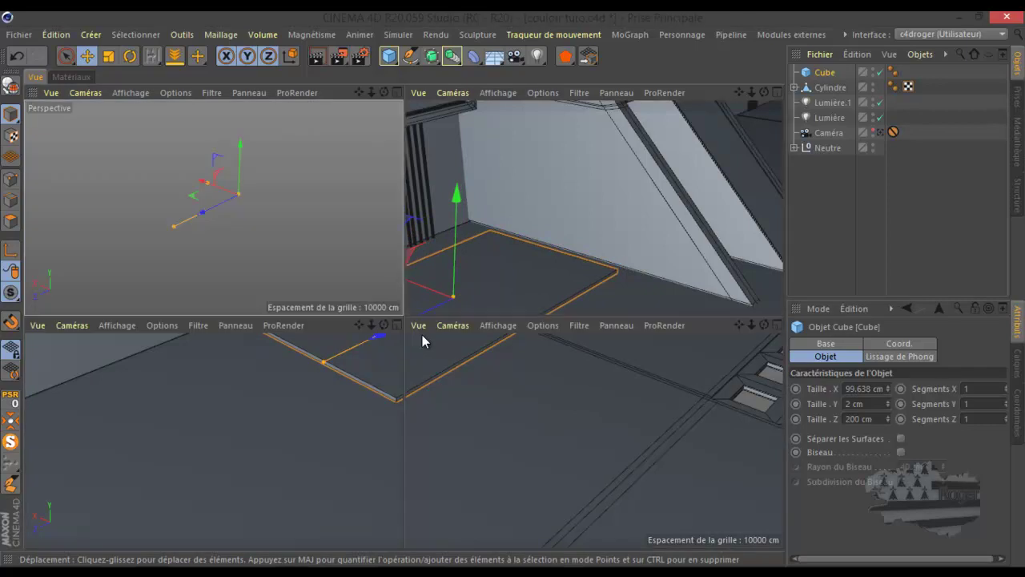
middle_click(540, 271)
scroll(556, 227, down, 3)
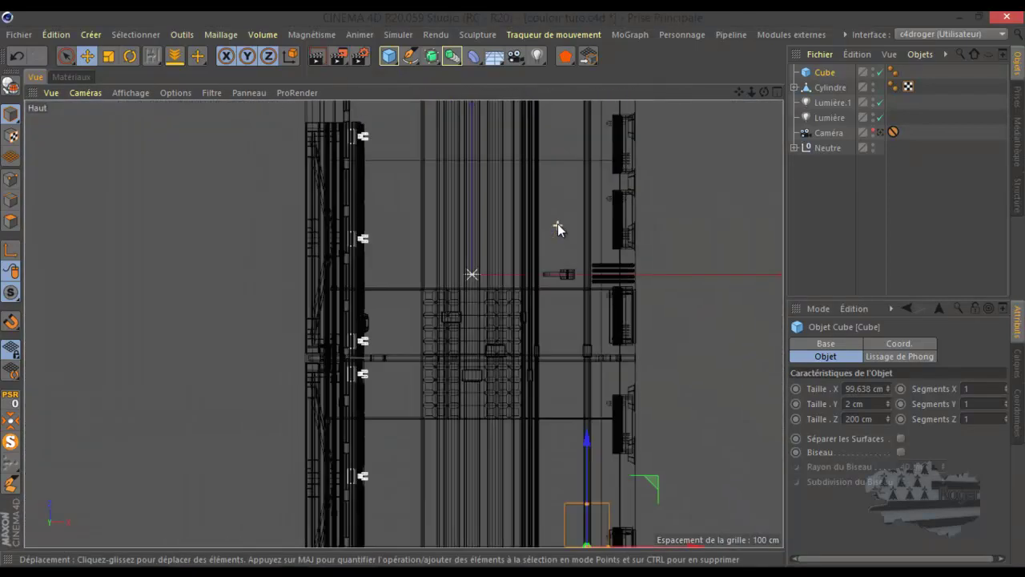
scroll(553, 224, down, 3)
scroll(570, 410, up, 2)
Step: Make the cube editable and enter Points mode with Rectangle Selection
scroll(570, 409, up, 2)
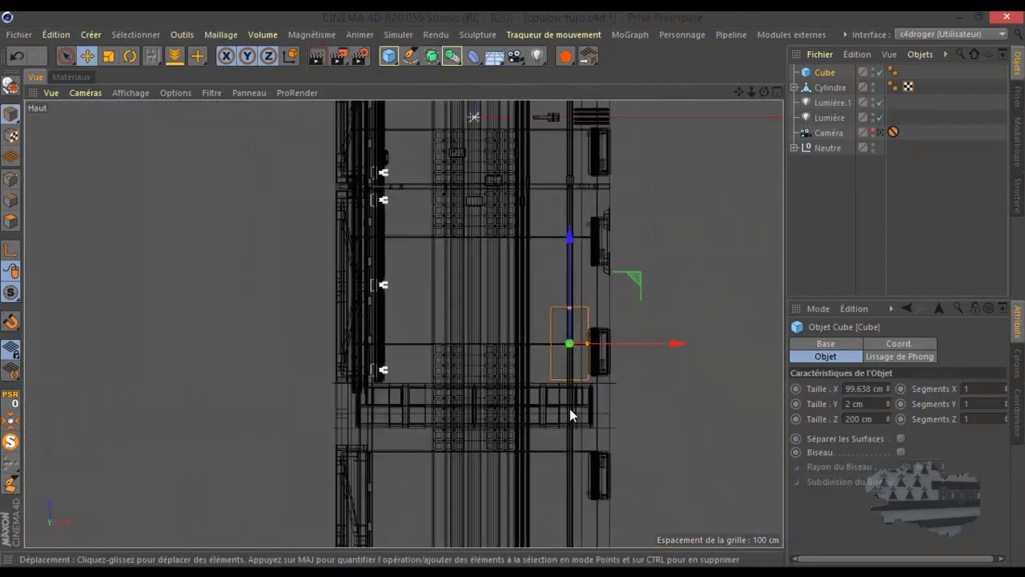
scroll(570, 406, up, 2)
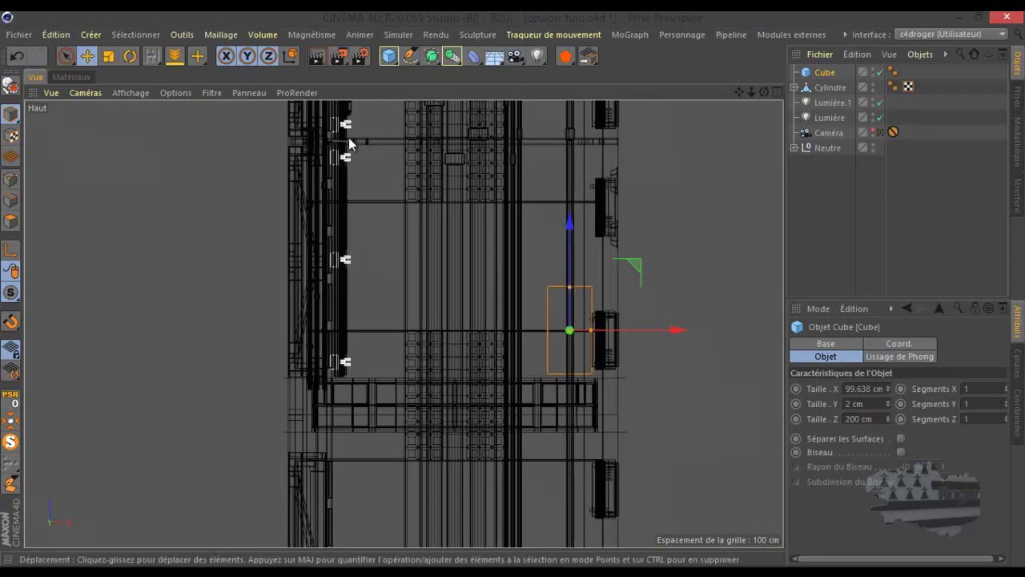
click(11, 84)
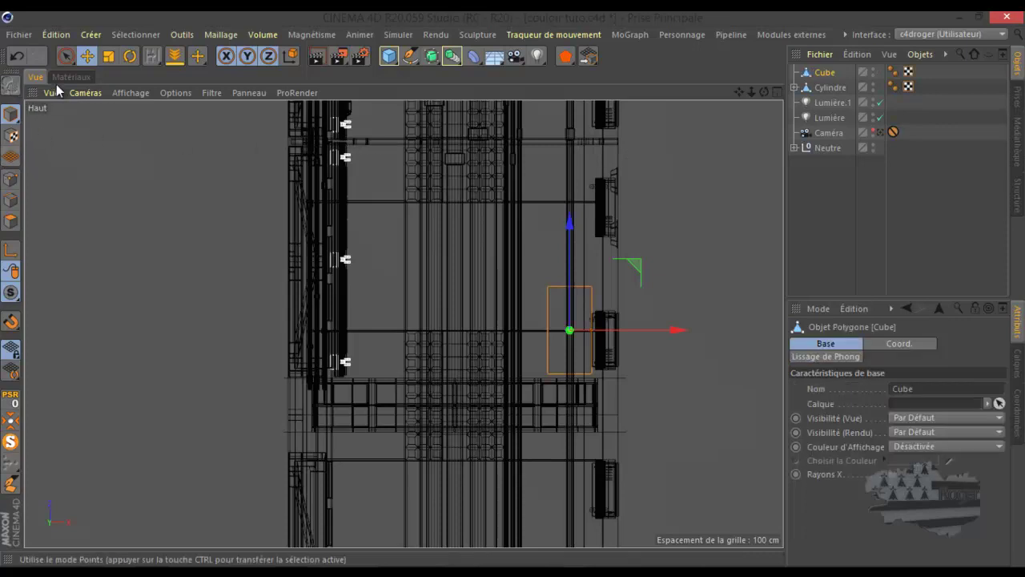
click(11, 179)
click(66, 56)
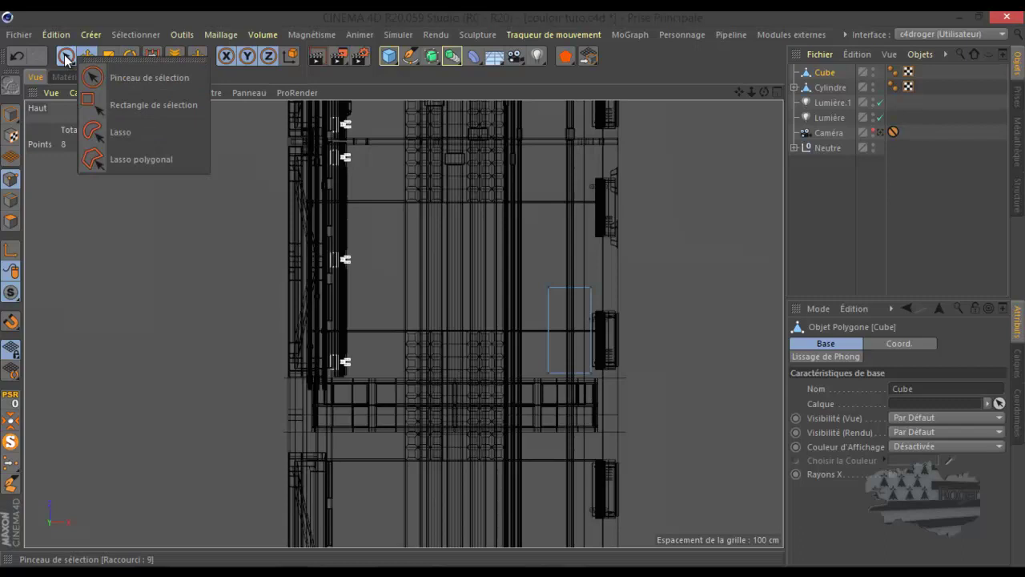
click(132, 105)
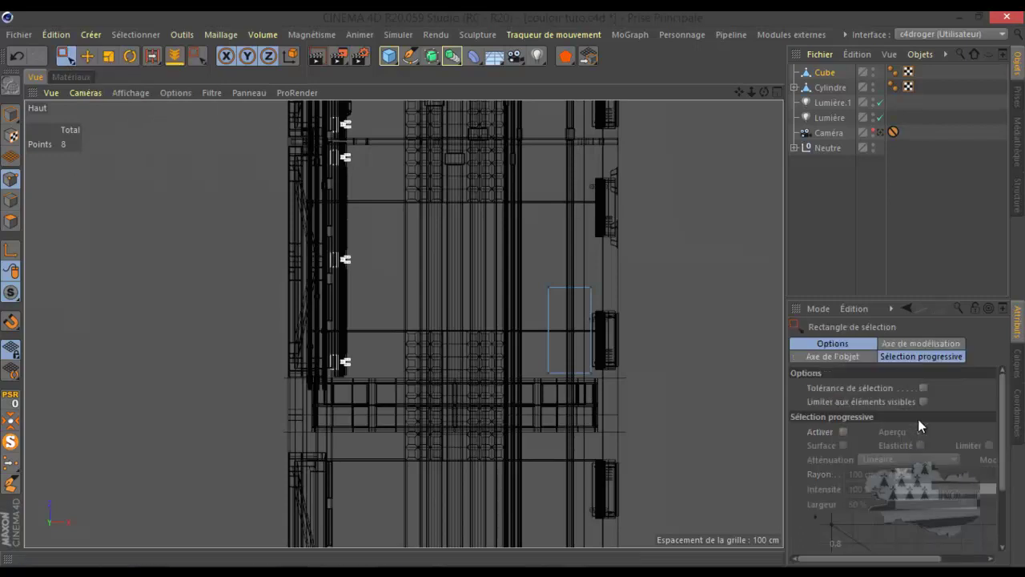
Step: Select the four top-end points and move them along Y to lengthen the plate
drag(504, 238, 657, 309)
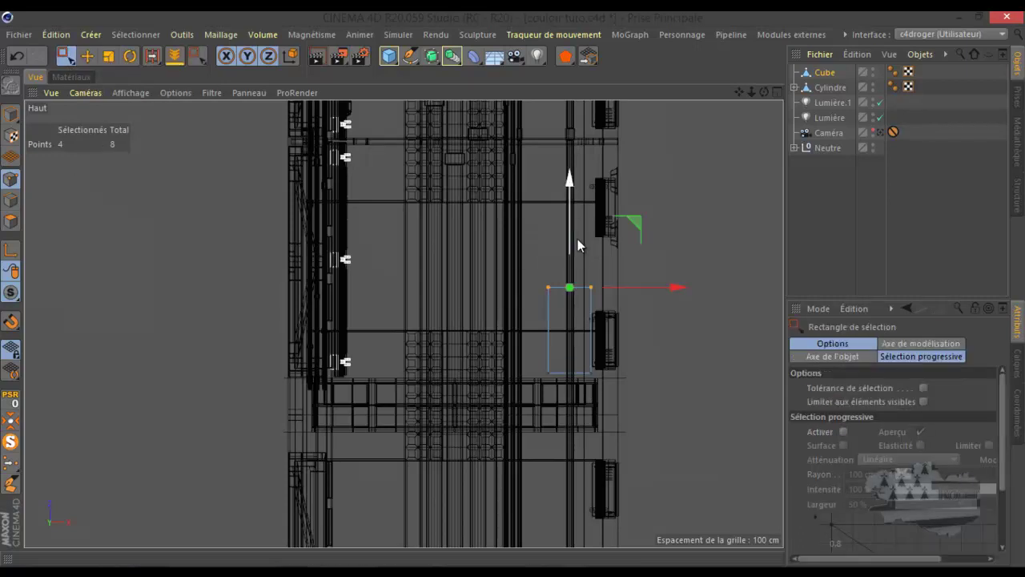
drag(568, 194, 593, 64)
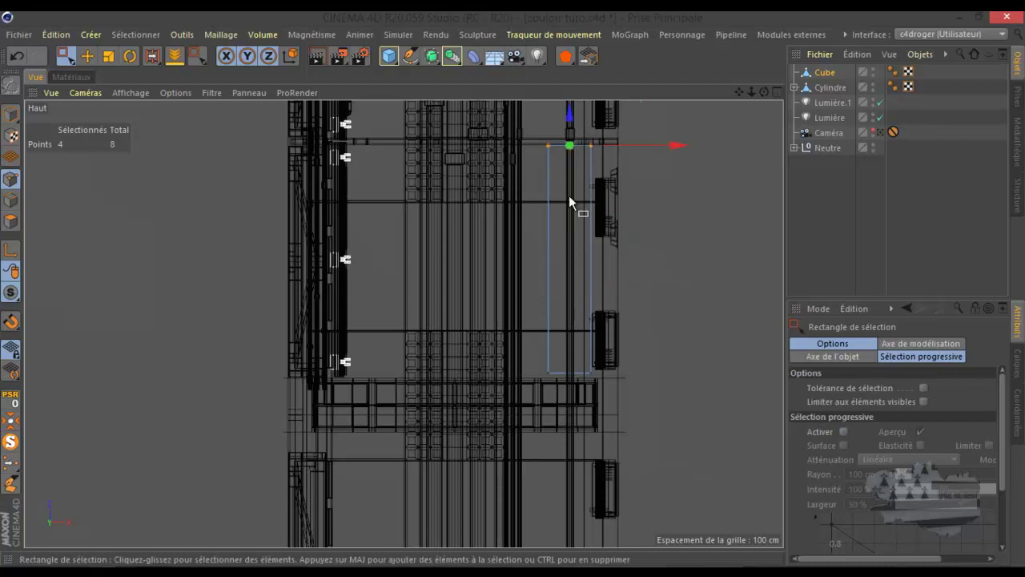
scroll(588, 112, up, 3)
scroll(583, 129, up, 3)
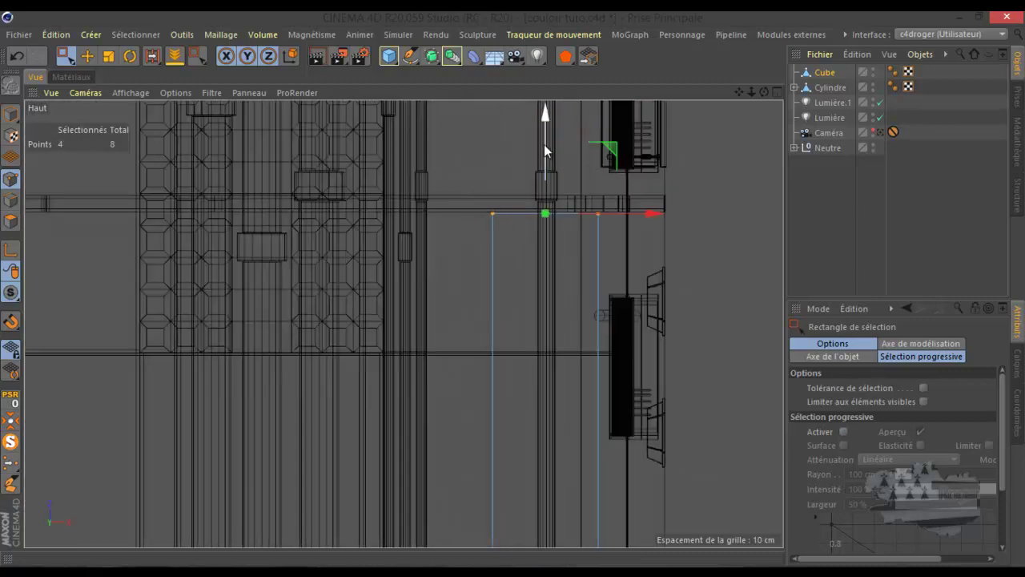
drag(546, 124, 545, 129)
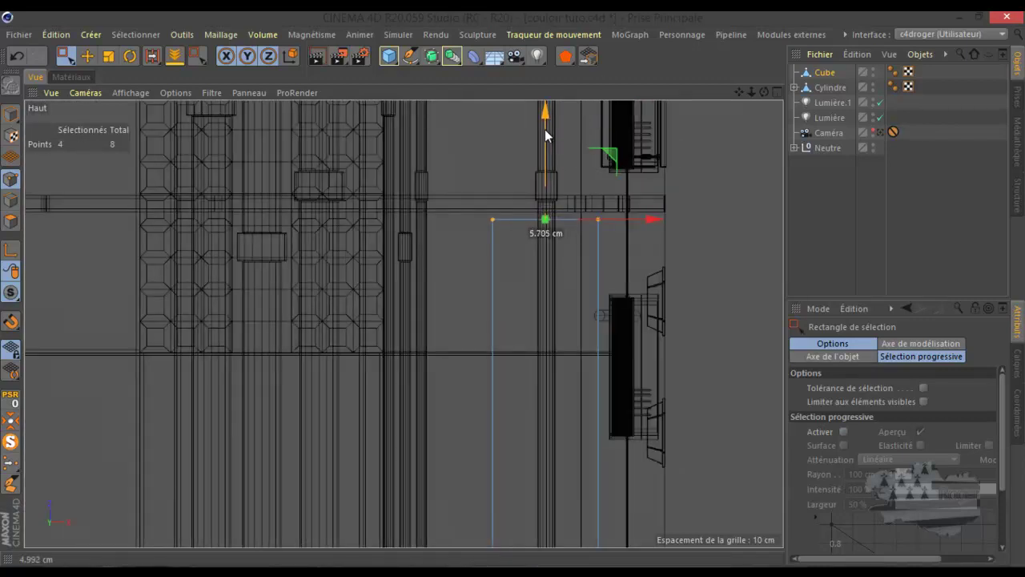
scroll(491, 178, down, 3)
scroll(495, 172, down, 3)
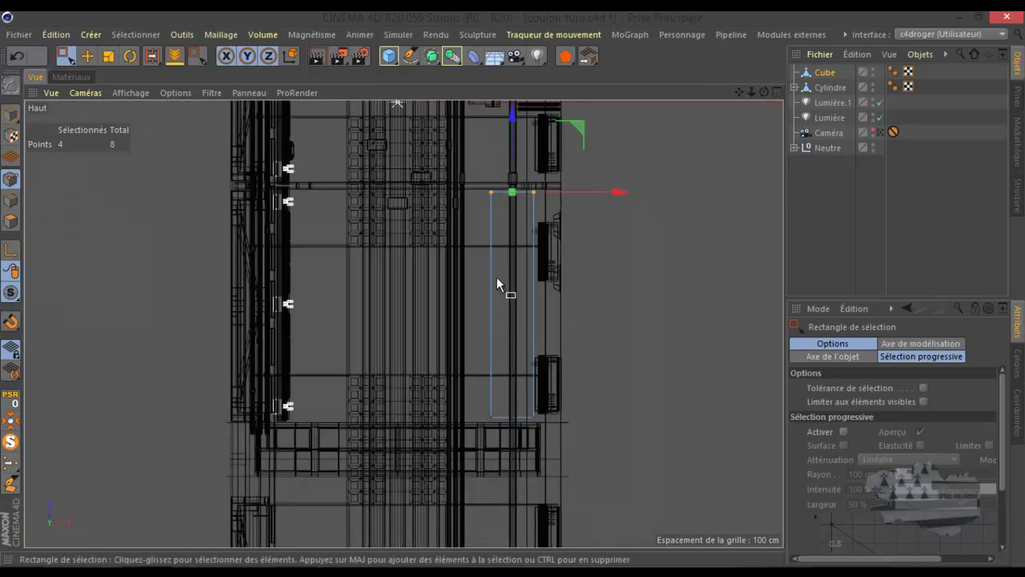
scroll(515, 182, up, 3)
drag(511, 117, 508, 119)
scroll(560, 153, down, 3)
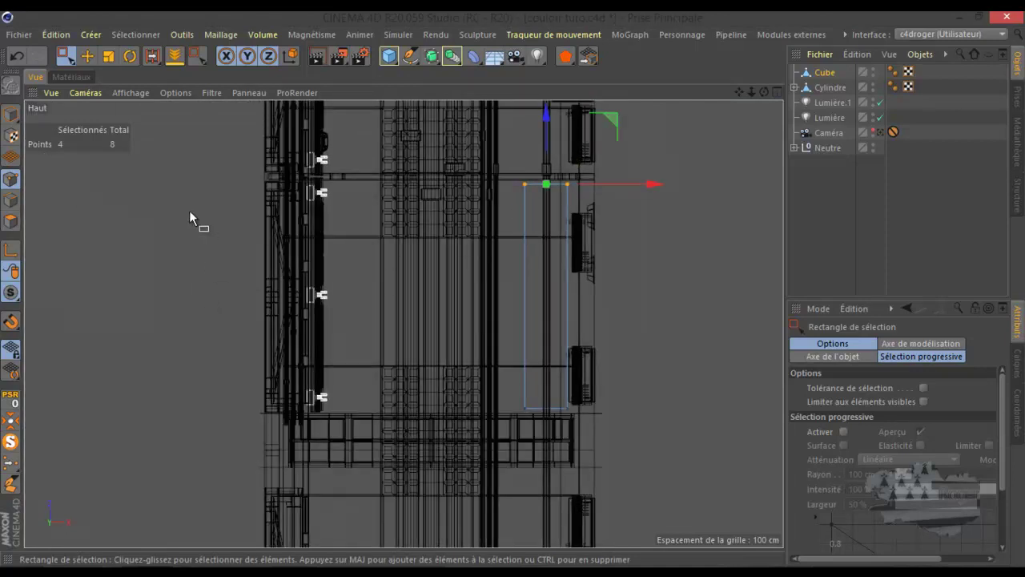
Step: Switch to Polygon mode and maximise the perspective view
click(12, 201)
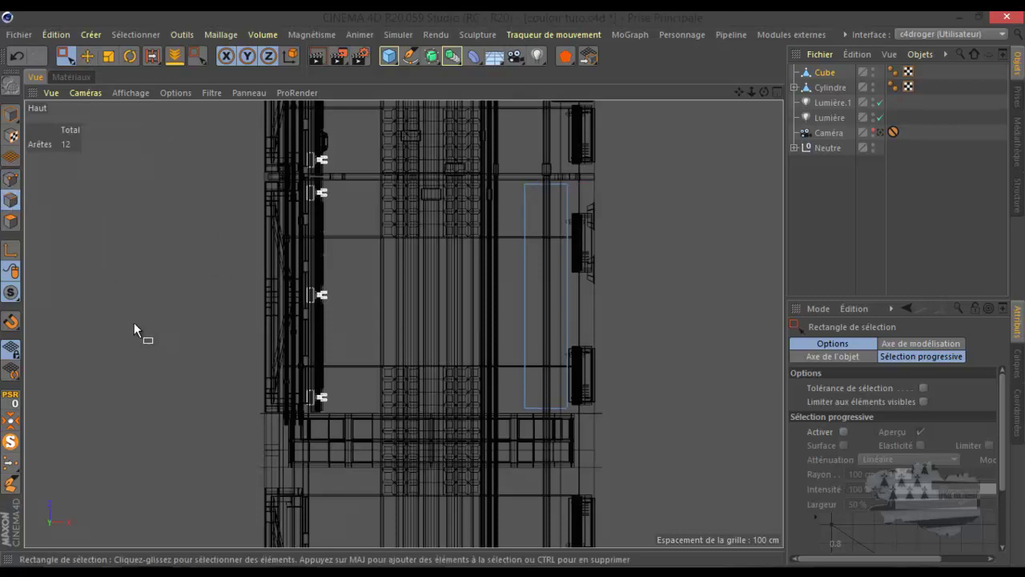
click(12, 221)
middle_click(197, 328)
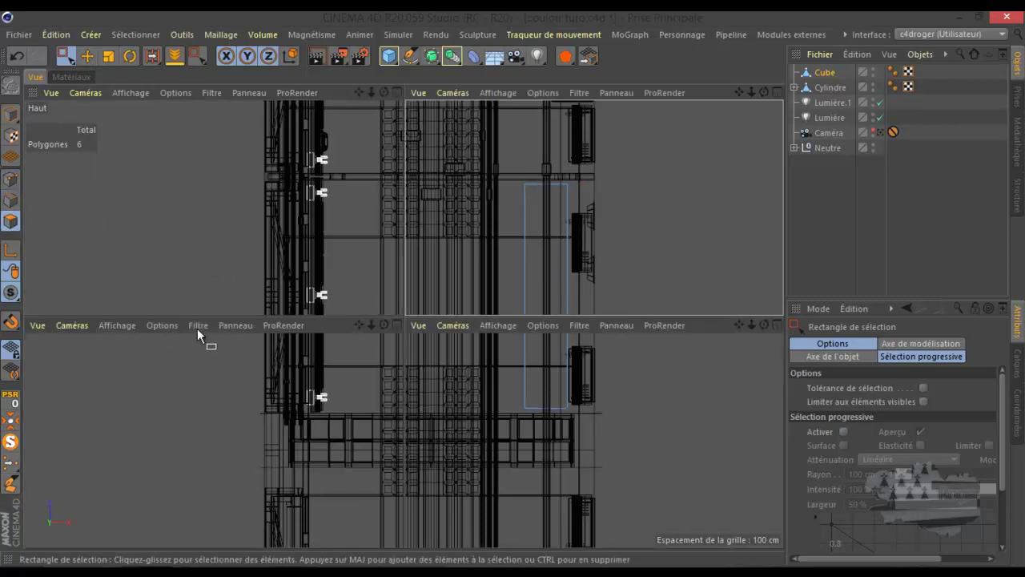
middle_click(227, 280)
Step: Isolate the floor plate and delete its top face
alt+drag(434, 170, 55, 393)
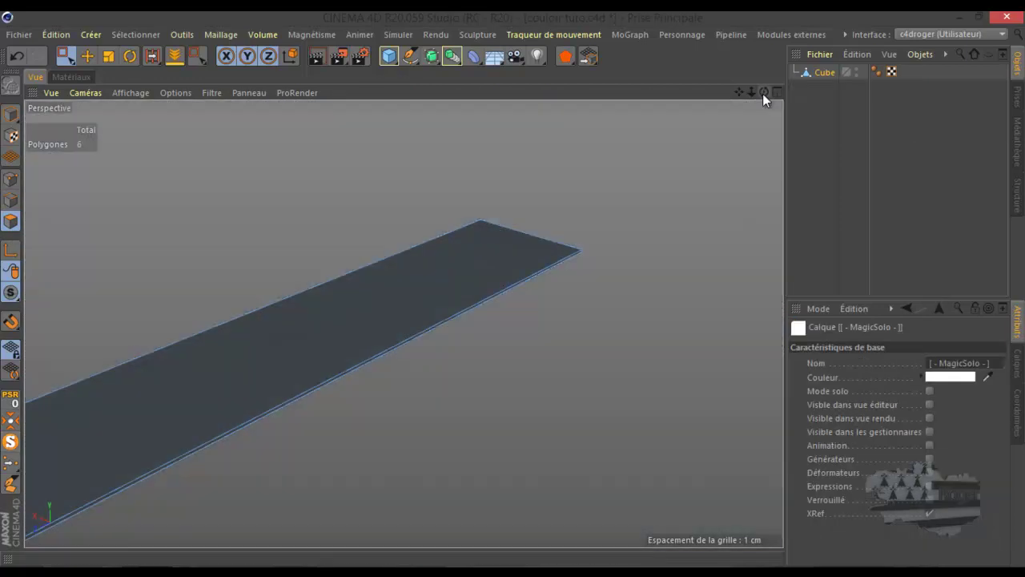
drag(764, 92, 385, 336)
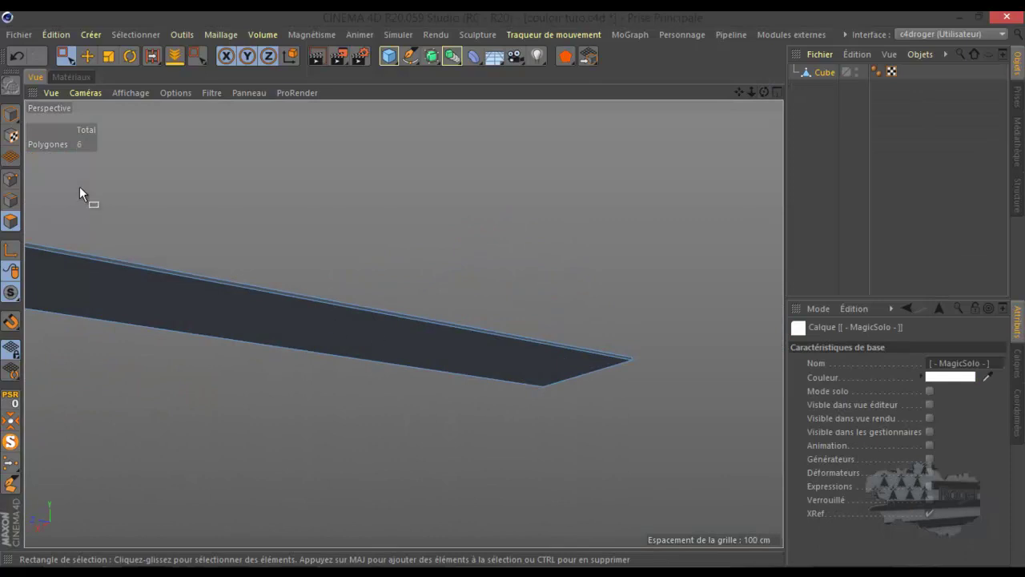
click(87, 55)
click(203, 306)
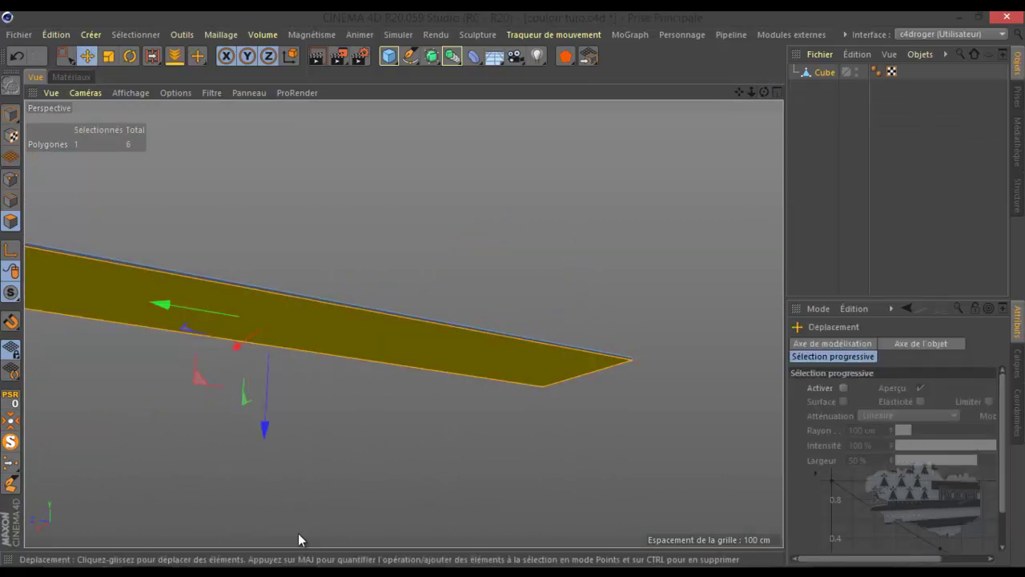
key(Delete)
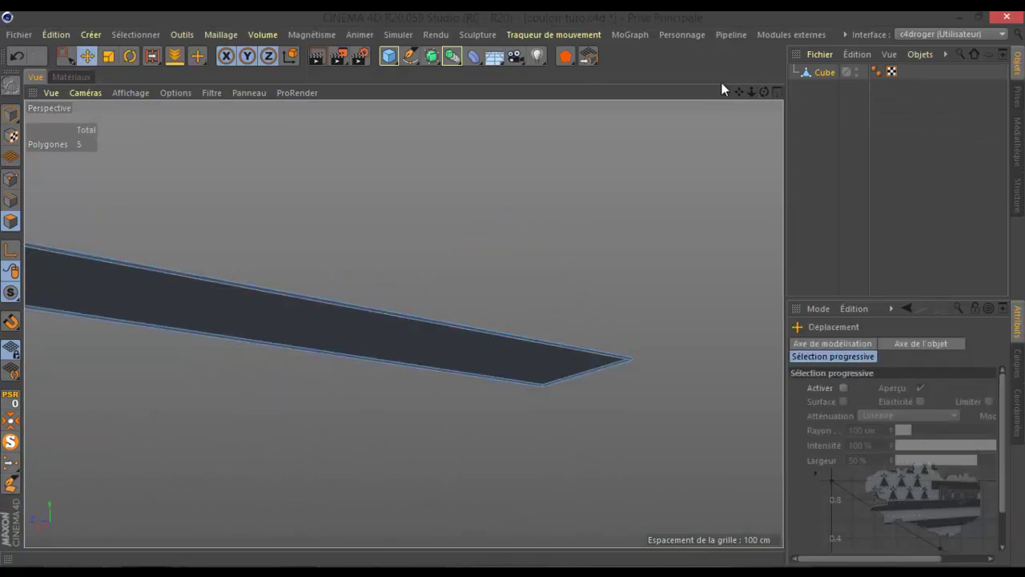
Step: In Edge mode, ring-select (U~B) the four long side edges of the plate
drag(765, 92, 513, 290)
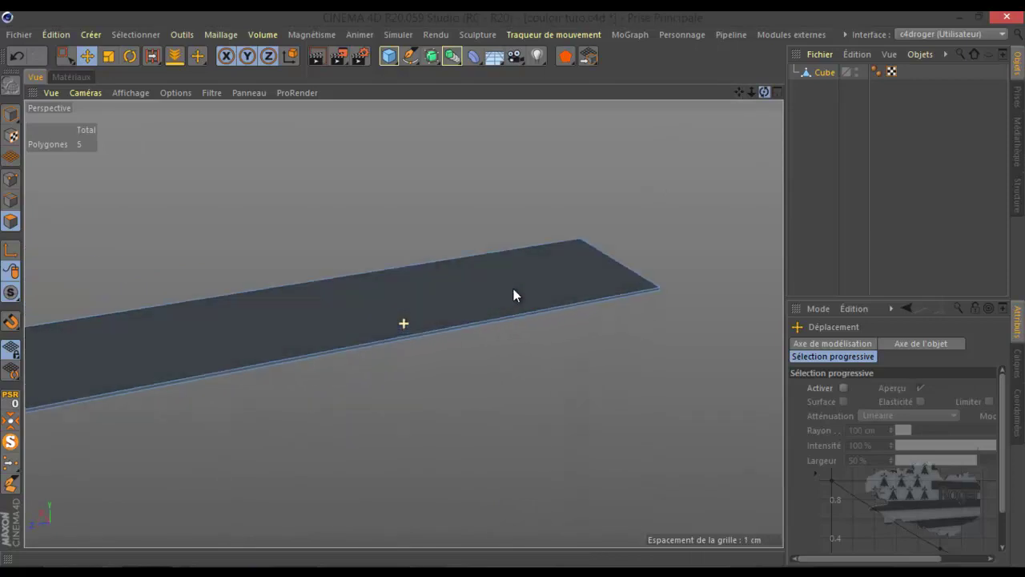
drag(751, 92, 689, 227)
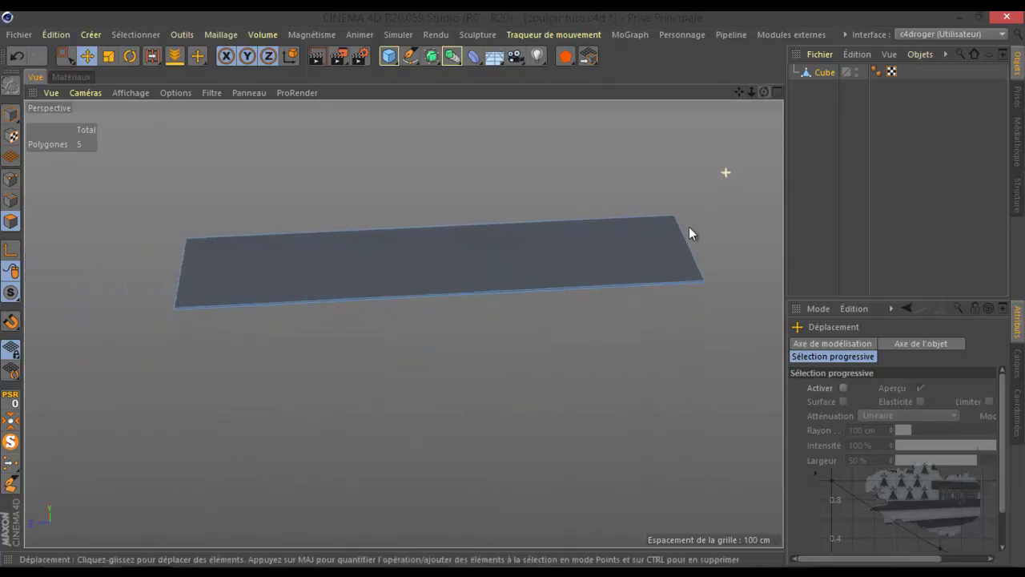
click(10, 200)
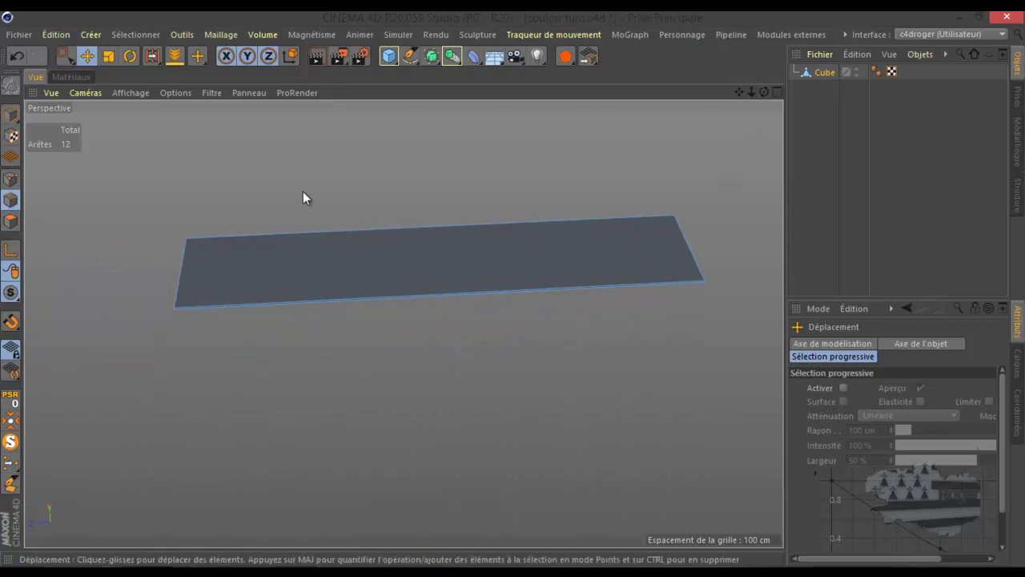
key(u)
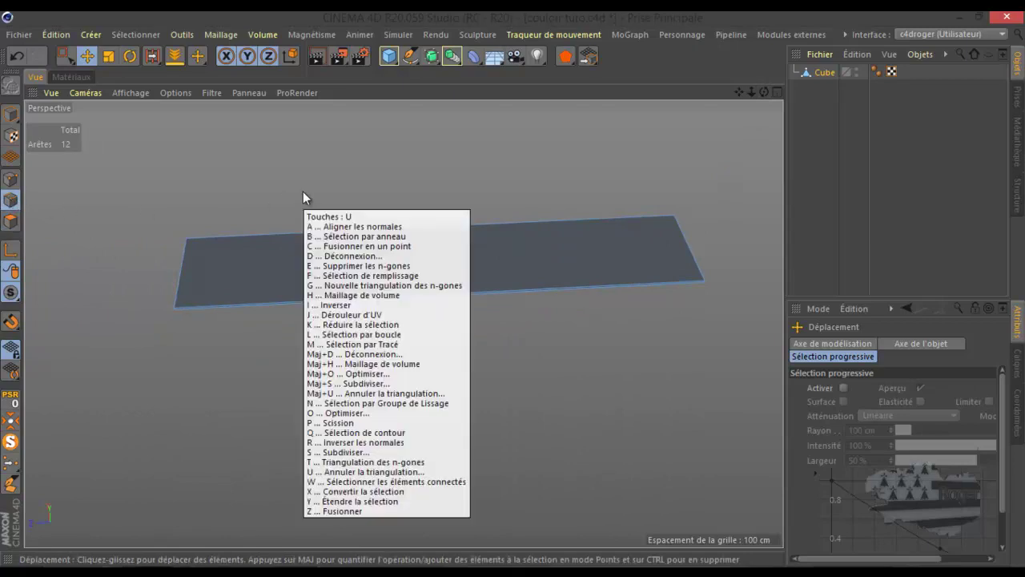
key(b)
click(346, 230)
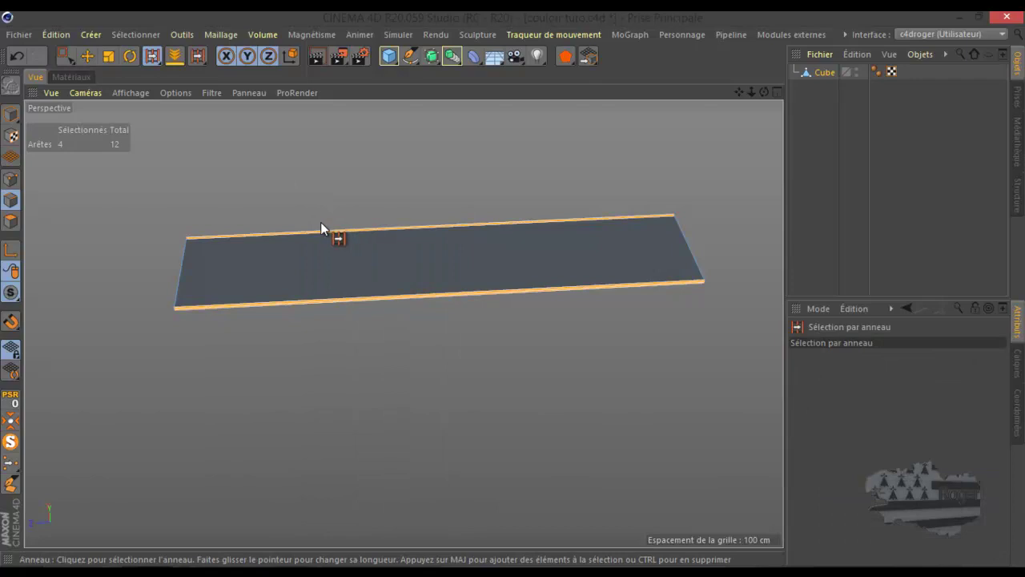
Step: Apply Diviser les arêtes to add a crosswise middle edge across the plate
right_click(334, 186)
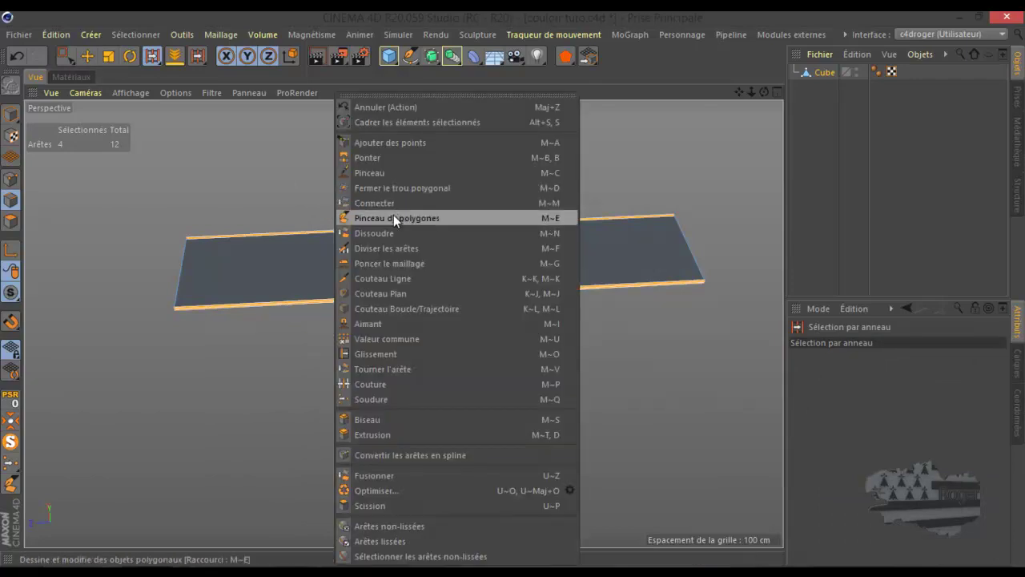
click(396, 248)
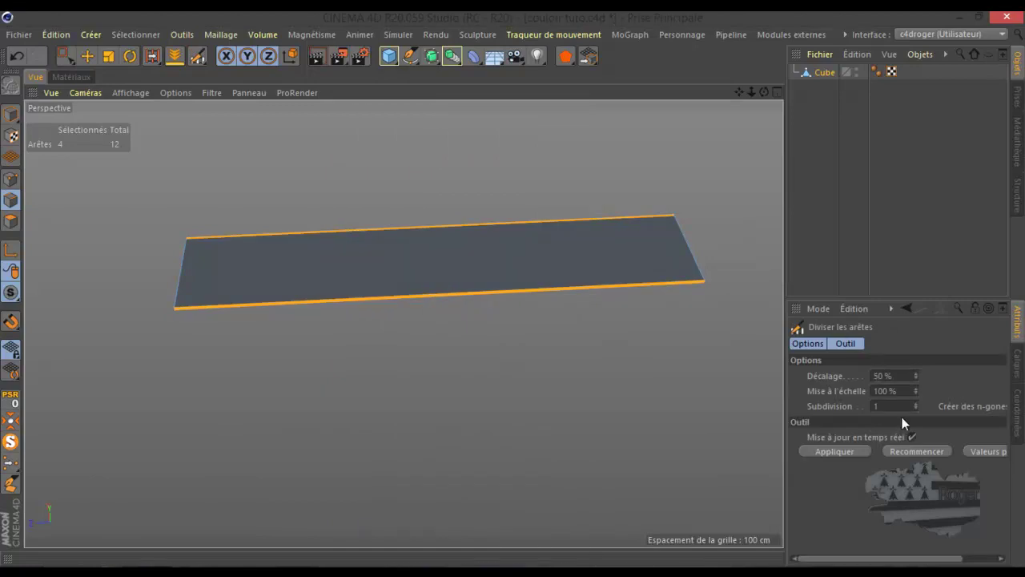
drag(938, 559, 970, 558)
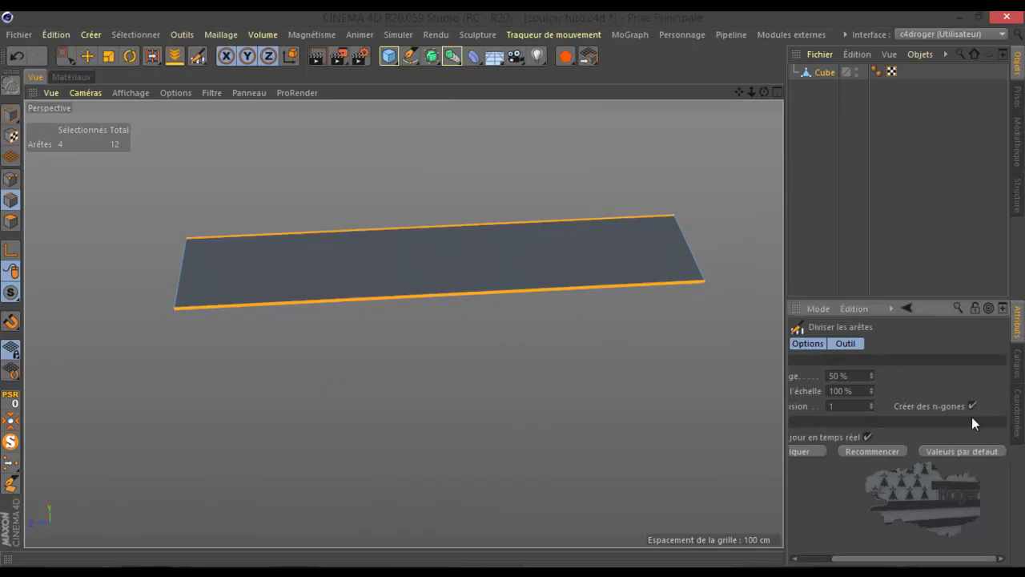
drag(923, 560, 881, 559)
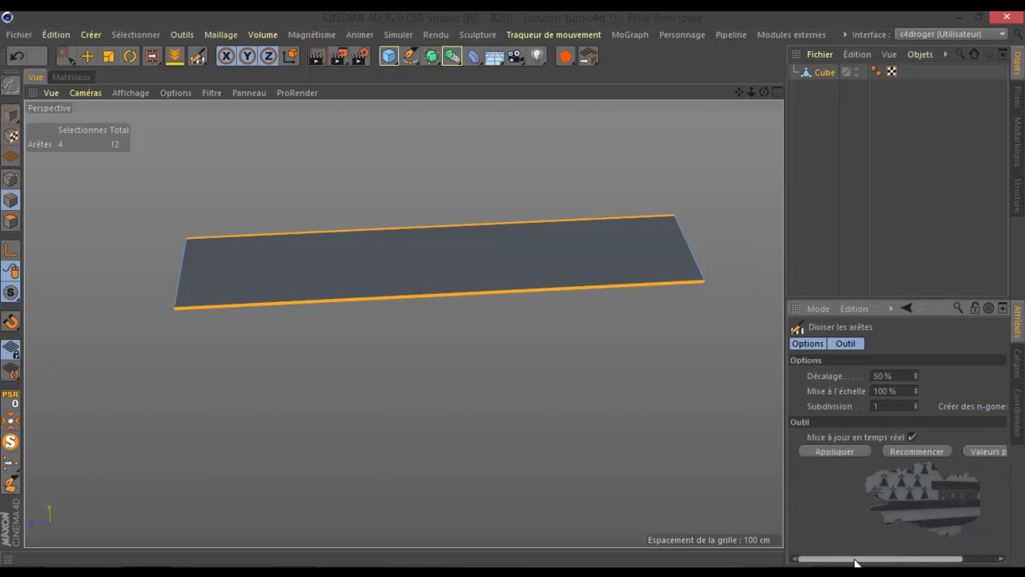
click(838, 449)
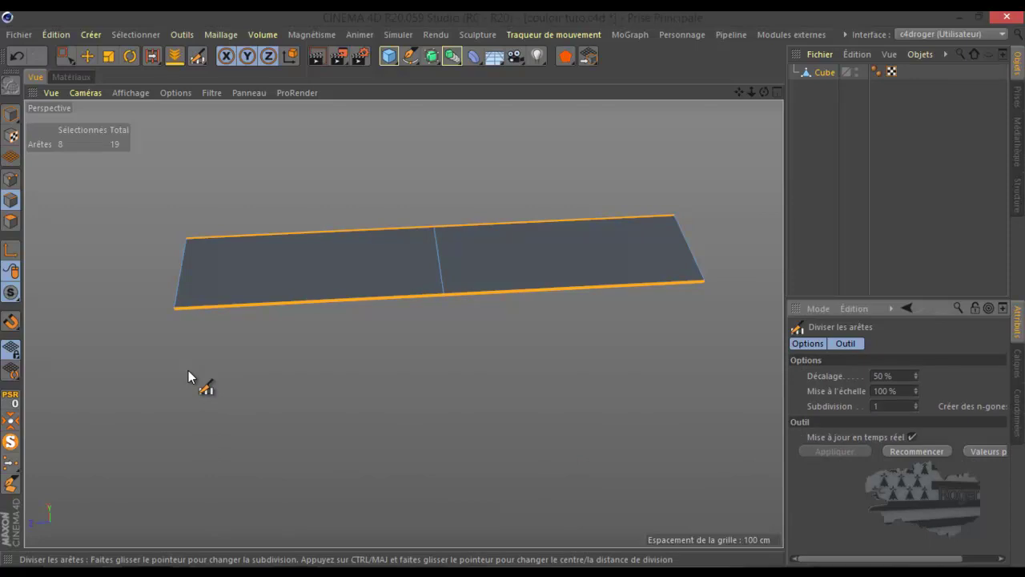
Step: Loop-select (U~L) the new middle edge
key(u)
key(l)
click(437, 270)
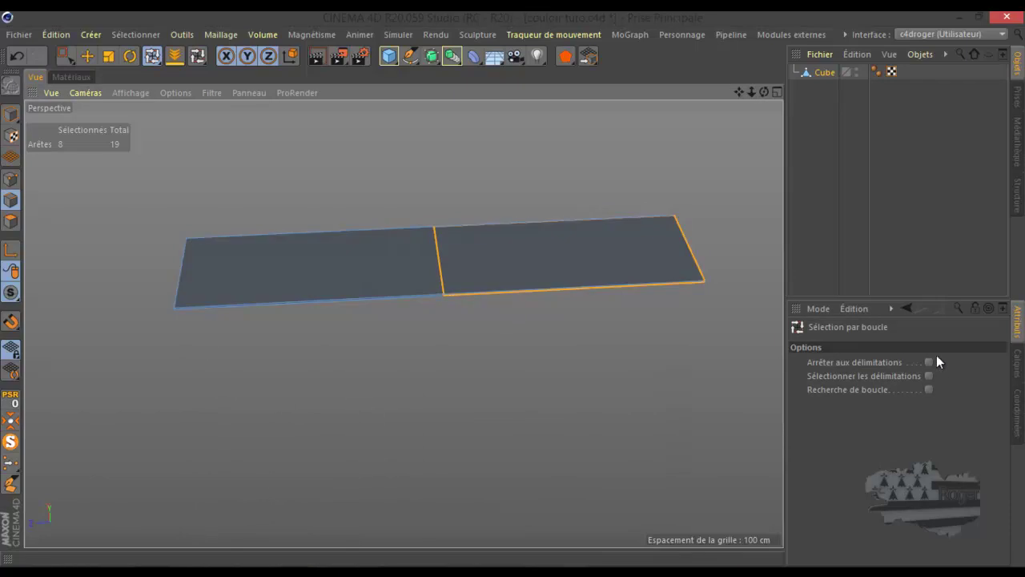
click(411, 339)
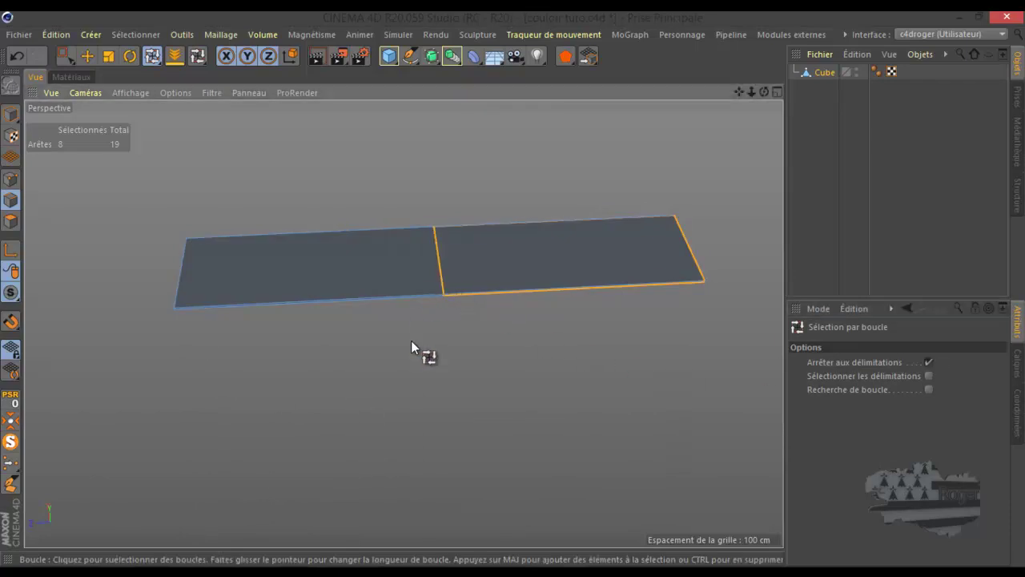
click(442, 262)
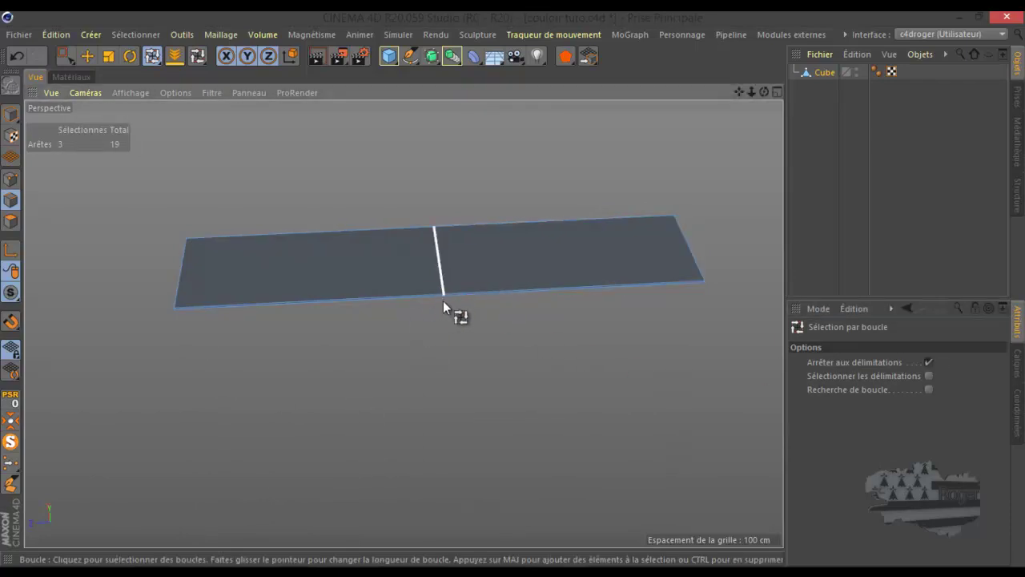
scroll(55, 147, up, 1)
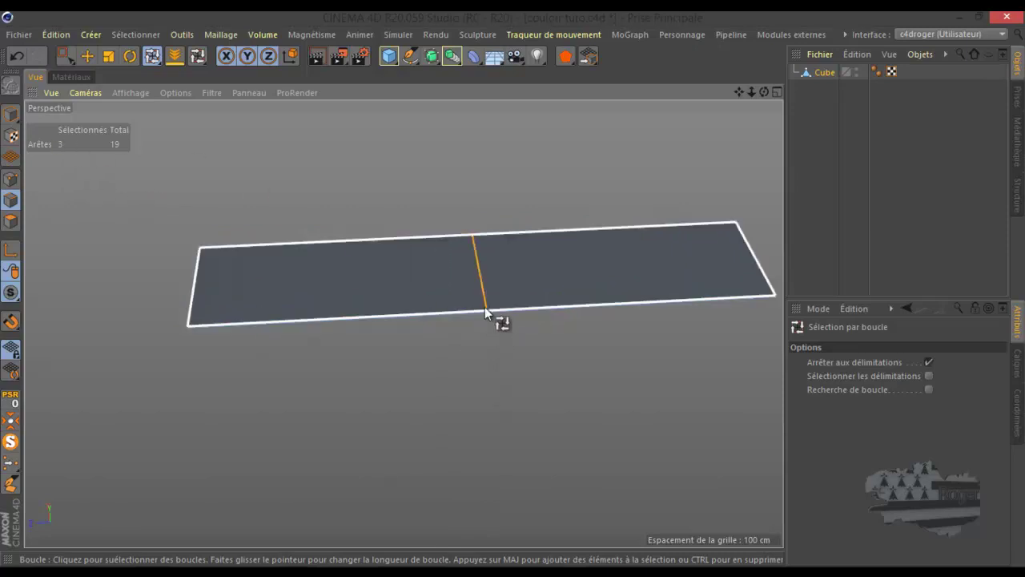
Step: Bevel the middle edge with a 15.3 cm Décalage, then unsolo to show the corridor
right_click(457, 230)
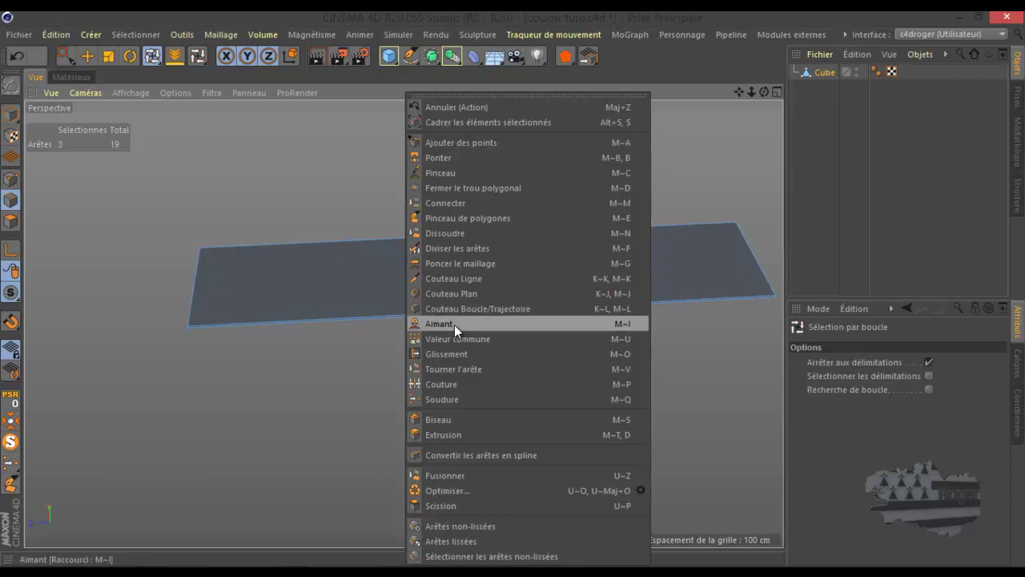
click(449, 418)
drag(451, 416, 513, 287)
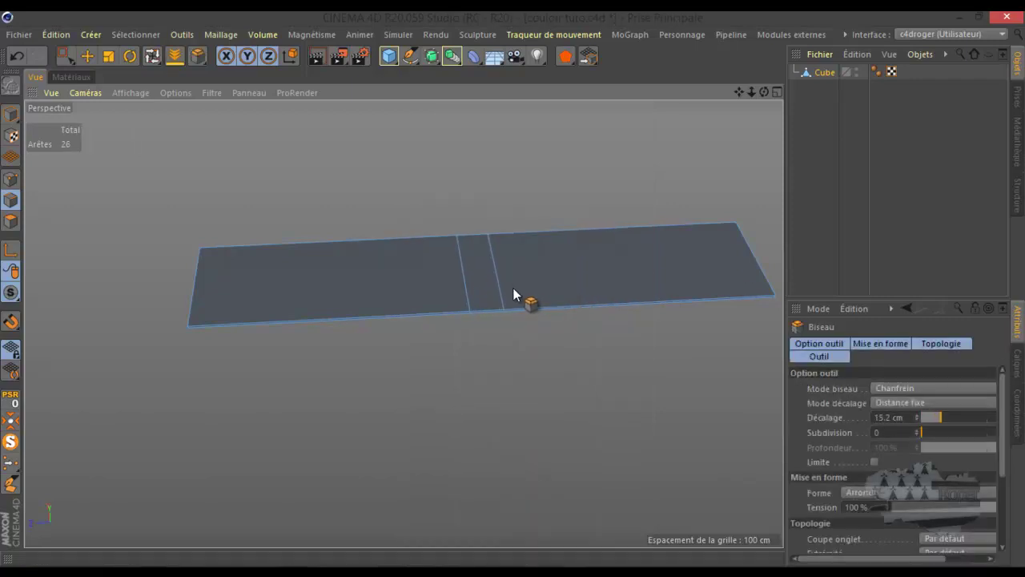
drag(512, 288, 513, 288)
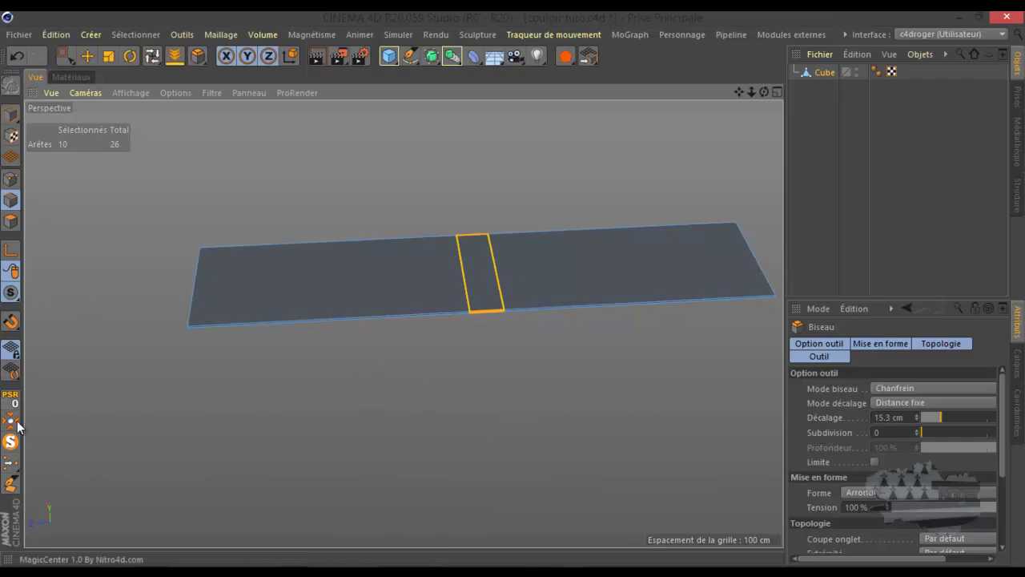
click(12, 444)
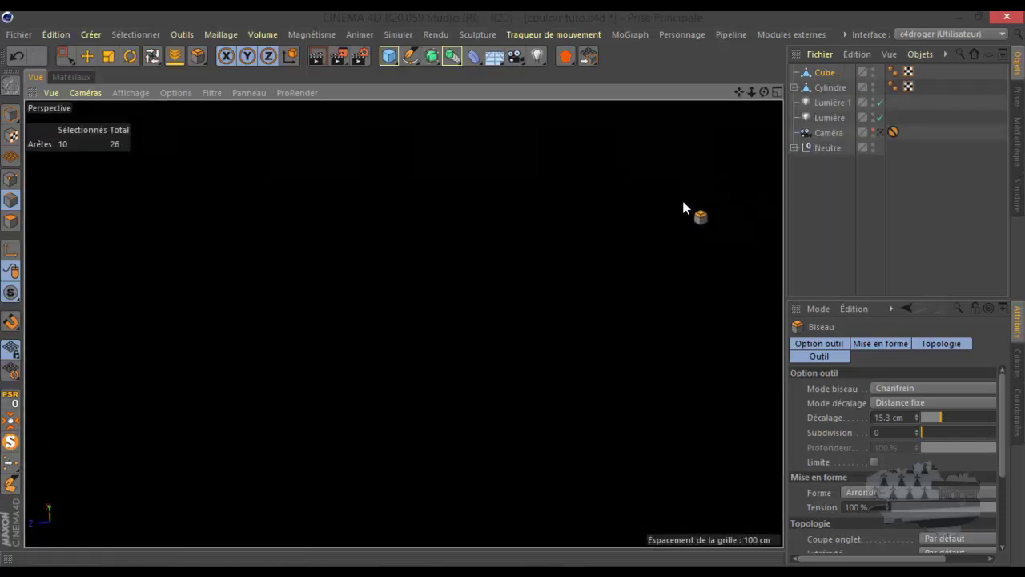
Step: Frame the selected floor-plank edges and pull the view back to show the corridor
key(s)
mouse_move(766, 95)
mouse_down()
mouse_move(519, 281)
mouse_move(763, 90)
mouse_move(617, 233)
mouse_up()
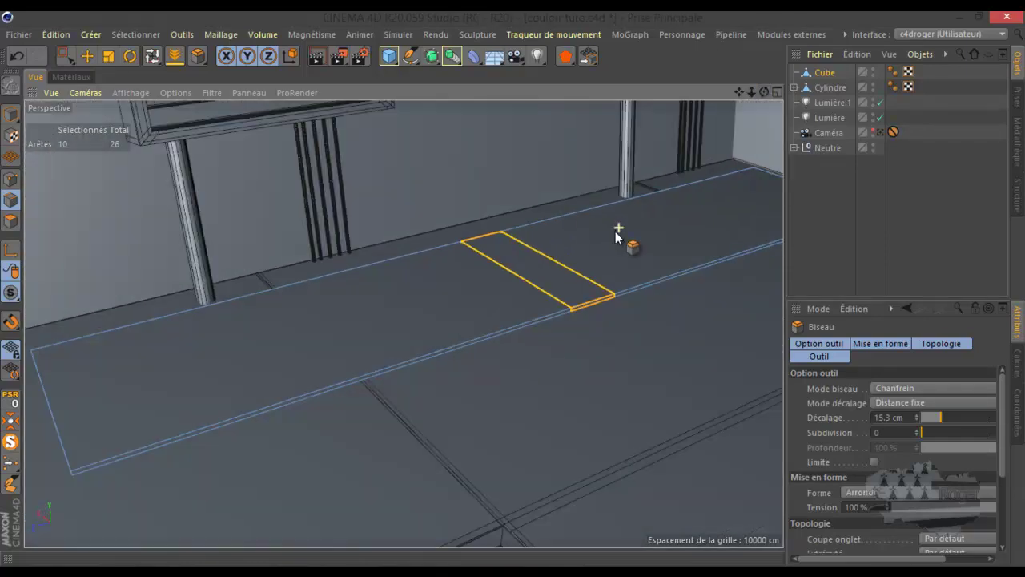
scroll(615, 231, up, 3)
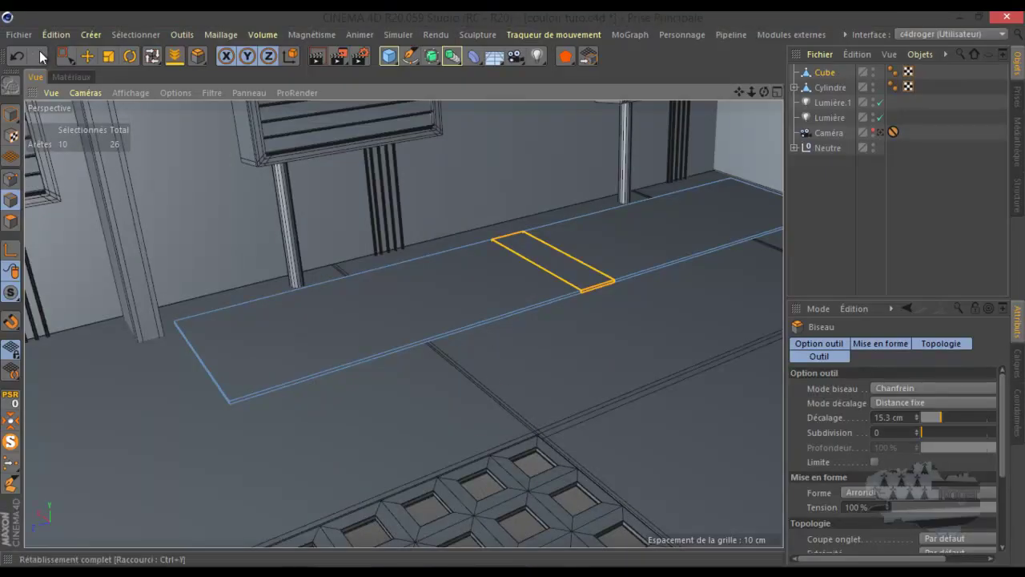
Step: Undo the bevel and re-bevel the edge into a narrower 2.7 cm strip
click(17, 56)
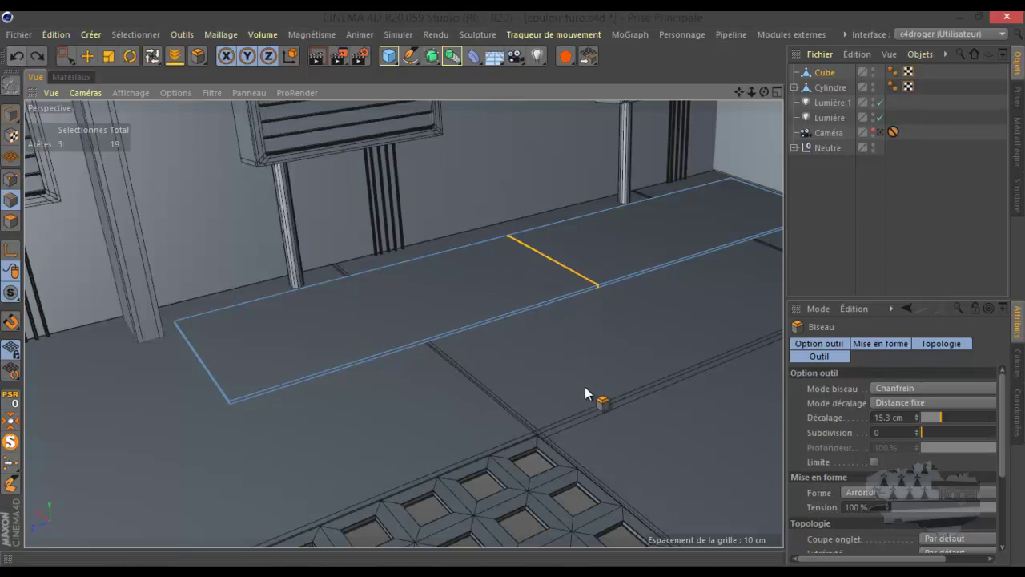
scroll(629, 293, up, 2)
scroll(609, 304, up, 2)
drag(603, 305, 517, 294)
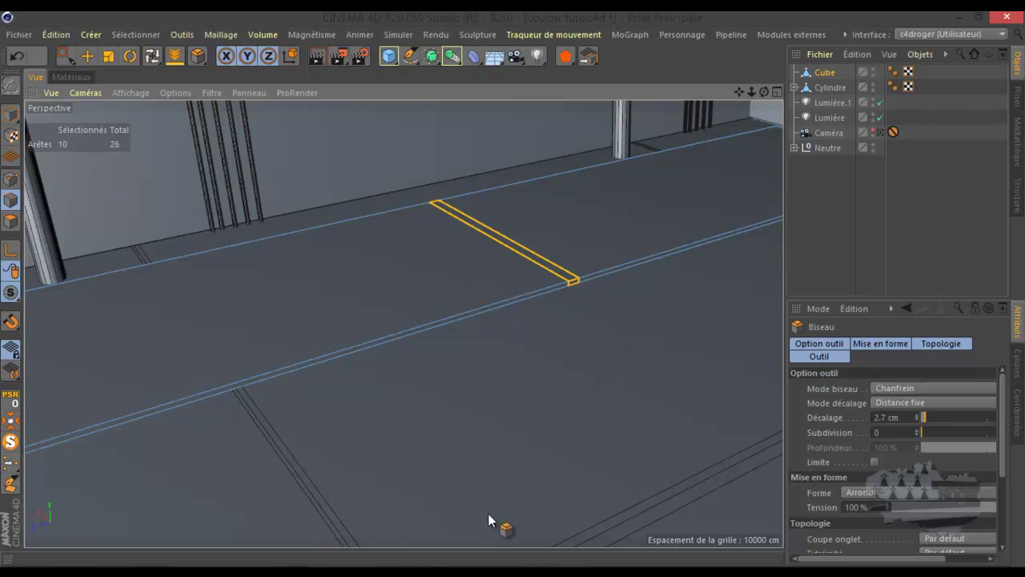
scroll(416, 353, down, 3)
scroll(401, 338, down, 2)
Step: Orbit the view down over the corridor floor and zoom out
mouse_move(401, 338)
alt+mouse_down()
mouse_move(400, 481)
mouse_move(382, 485)
alt+mouse_up()
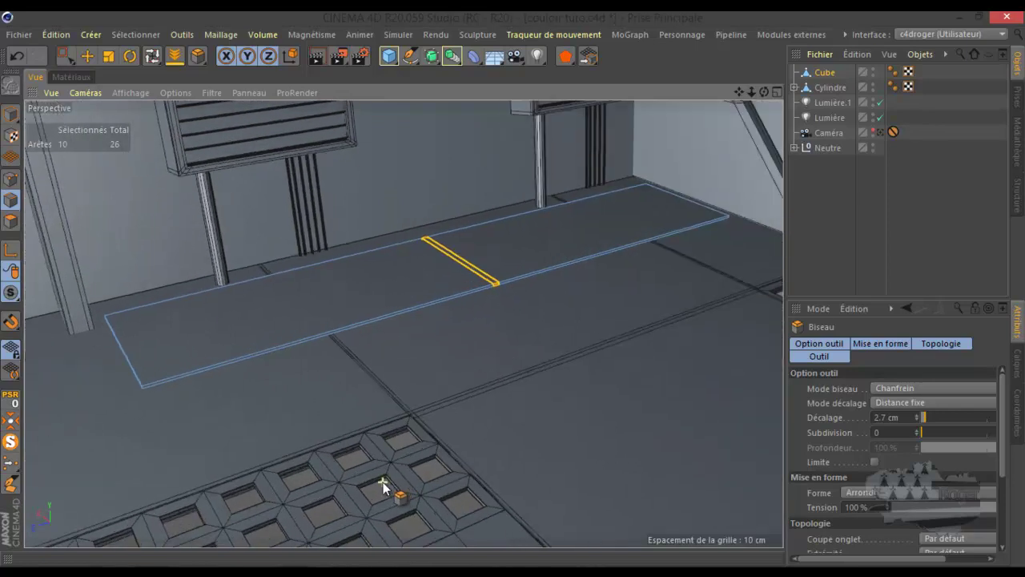
scroll(383, 483, up, 2)
scroll(382, 482, up, 2)
scroll(438, 440, up, 2)
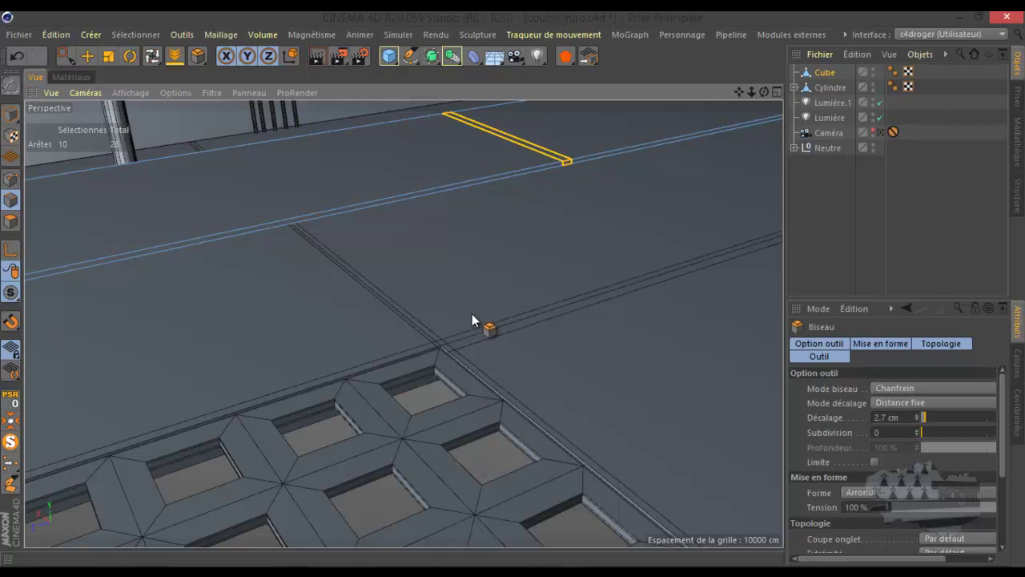
scroll(471, 308, down, 2)
scroll(471, 304, down, 2)
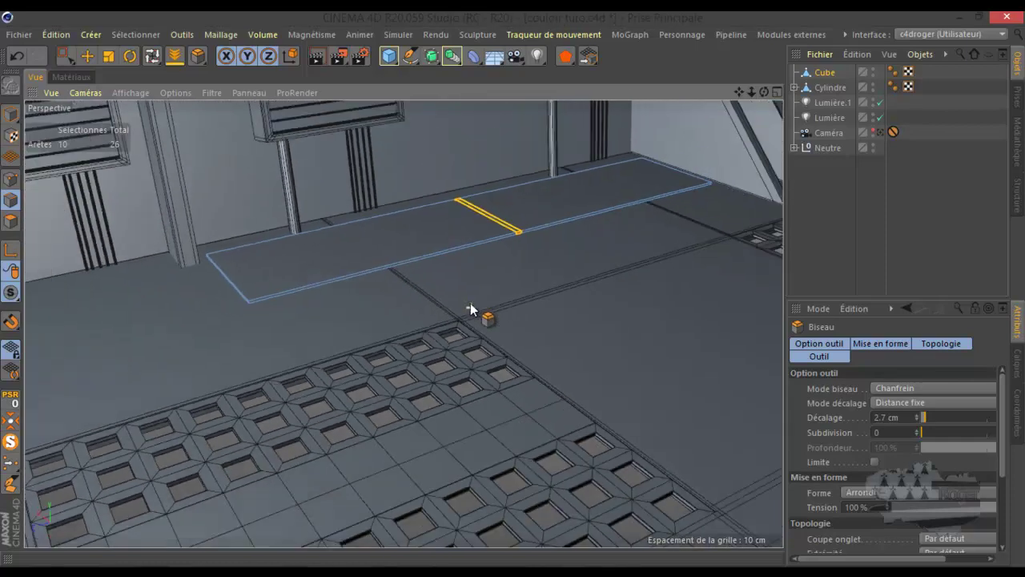
scroll(470, 303, down, 3)
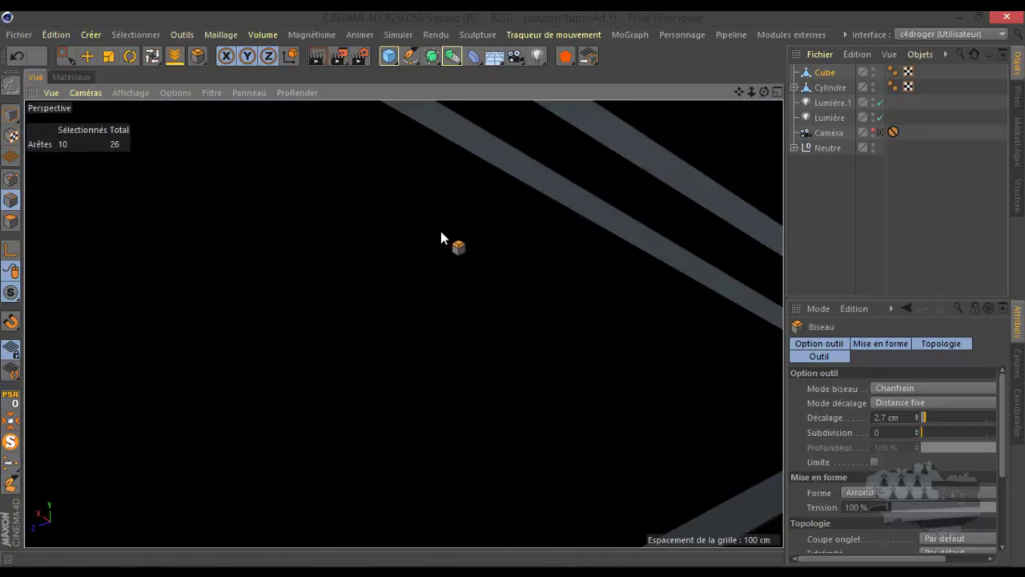
scroll(455, 267, down, 2)
scroll(456, 265, down, 2)
scroll(456, 265, down, 2)
scroll(461, 260, down, 2)
scroll(463, 269, down, 2)
scroll(463, 269, down, 2)
scroll(463, 268, down, 2)
Step: Orbit around the building interior to look down the corridor
mouse_move(765, 93)
mouse_down()
mouse_move(511, 283)
mouse_move(519, 296)
mouse_move(511, 289)
mouse_up()
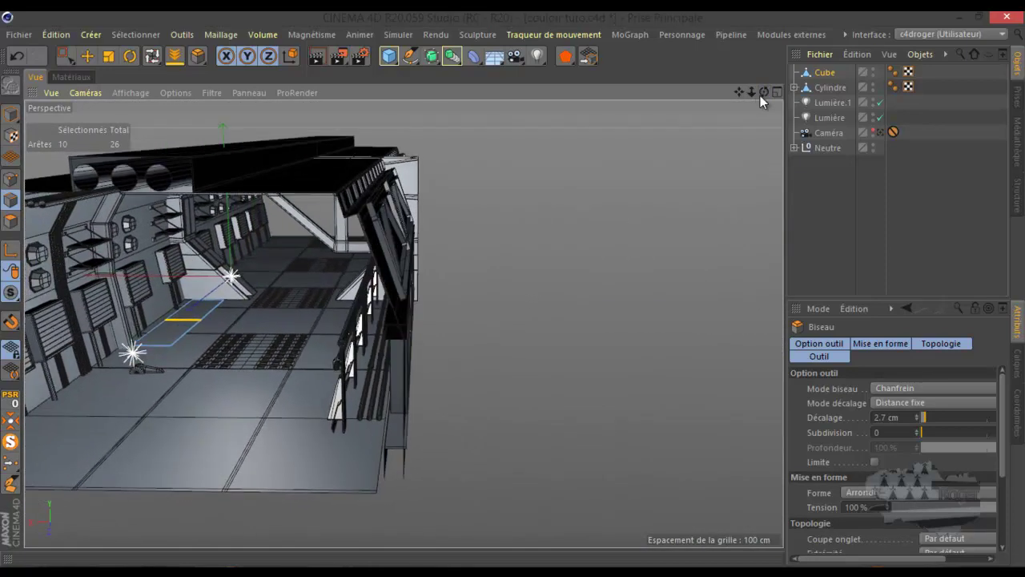
scroll(240, 365, up, 3)
scroll(243, 366, up, 3)
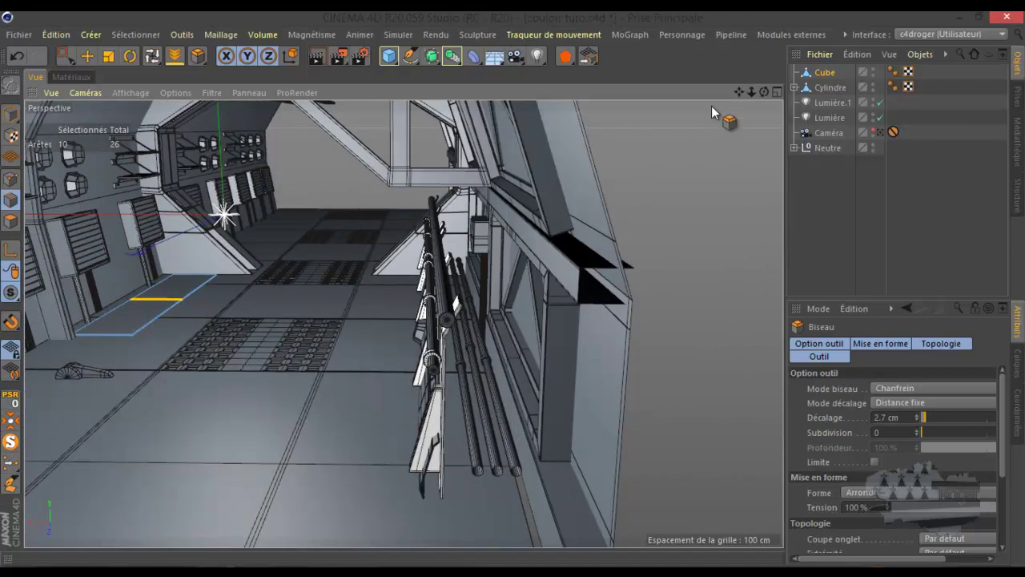
scroll(110, 289, up, 5)
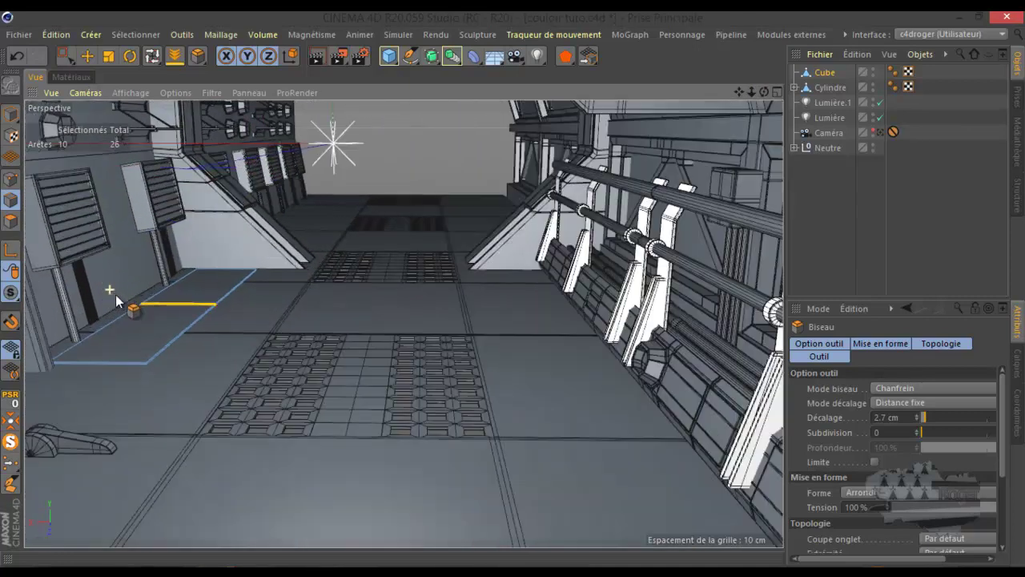
scroll(115, 295, up, 3)
scroll(263, 268, up, 3)
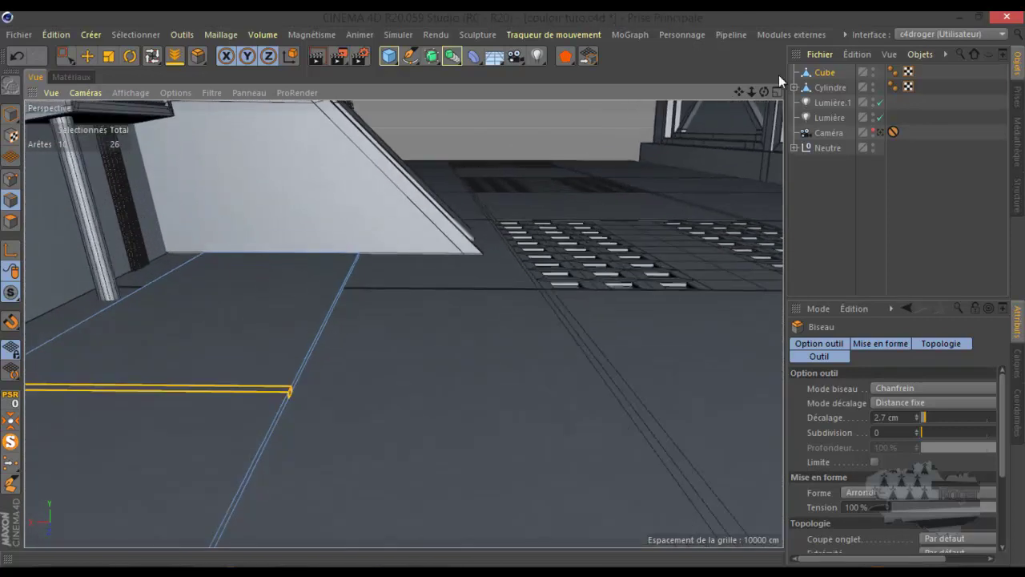
drag(762, 94, 508, 290)
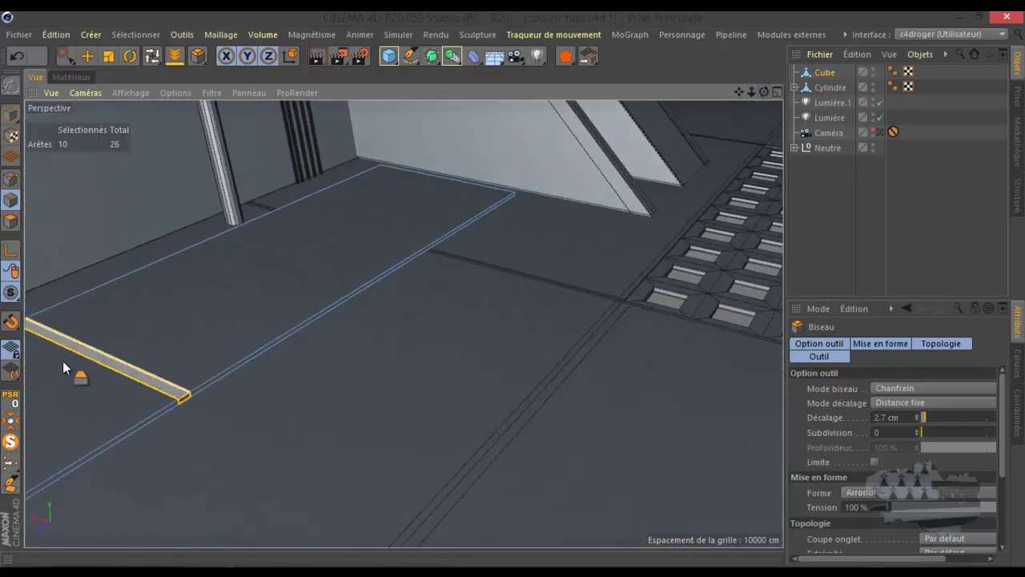
Step: Solo the floor plank and delete its narrow polygon strip, leaving two 8-polygon halves
click(6, 442)
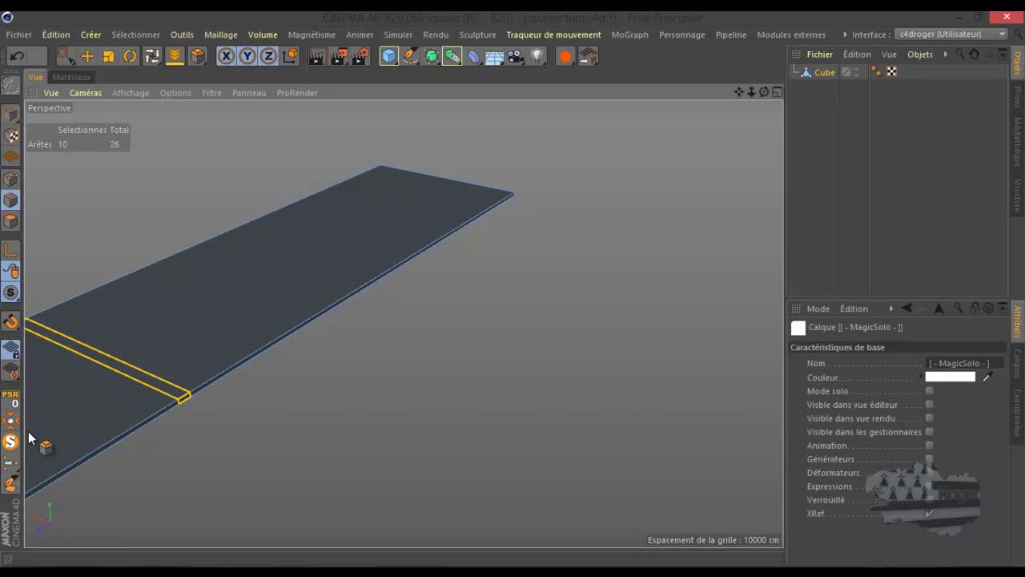
click(11, 222)
key(u)
key(l)
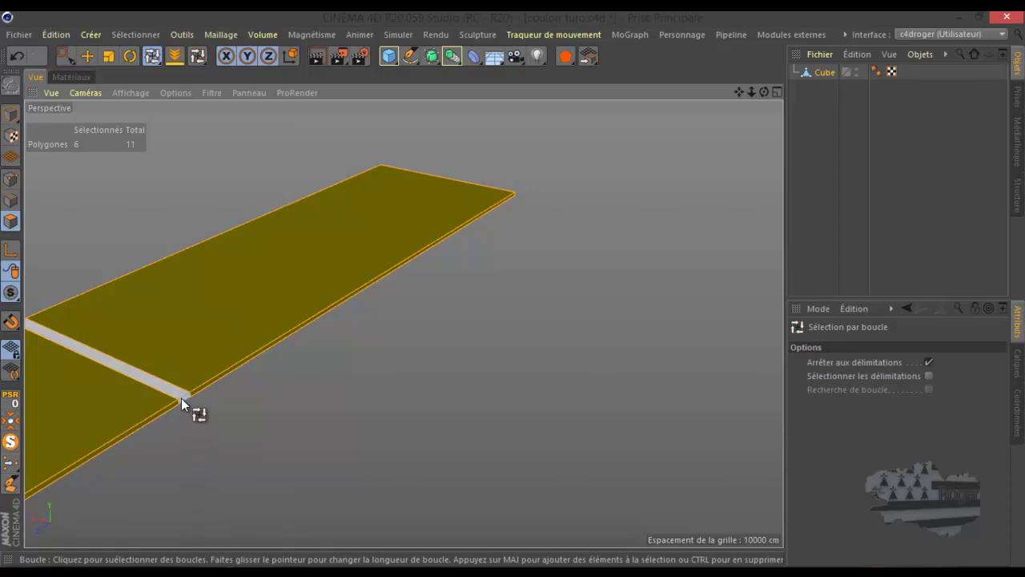
click(181, 398)
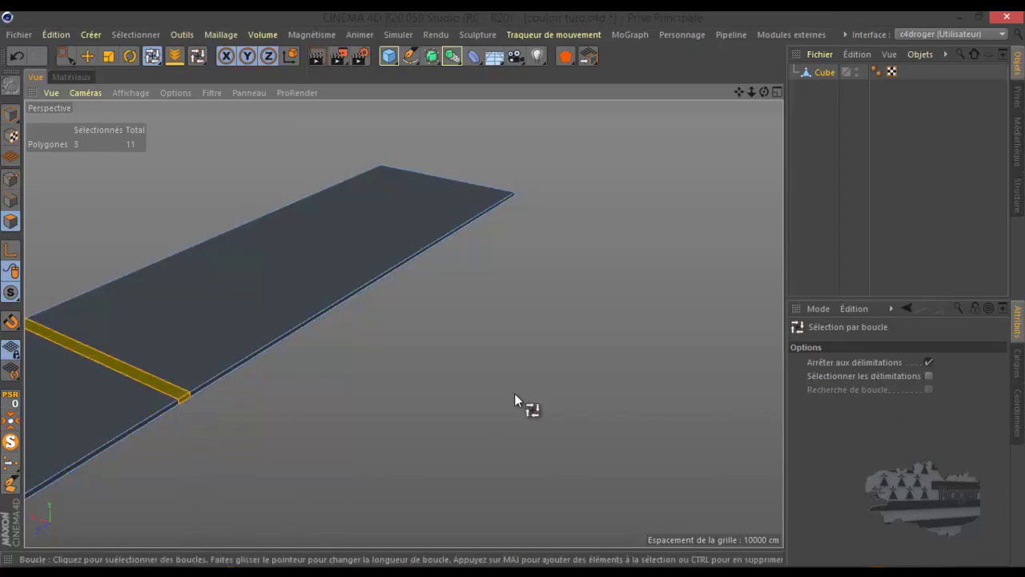
key(Delete)
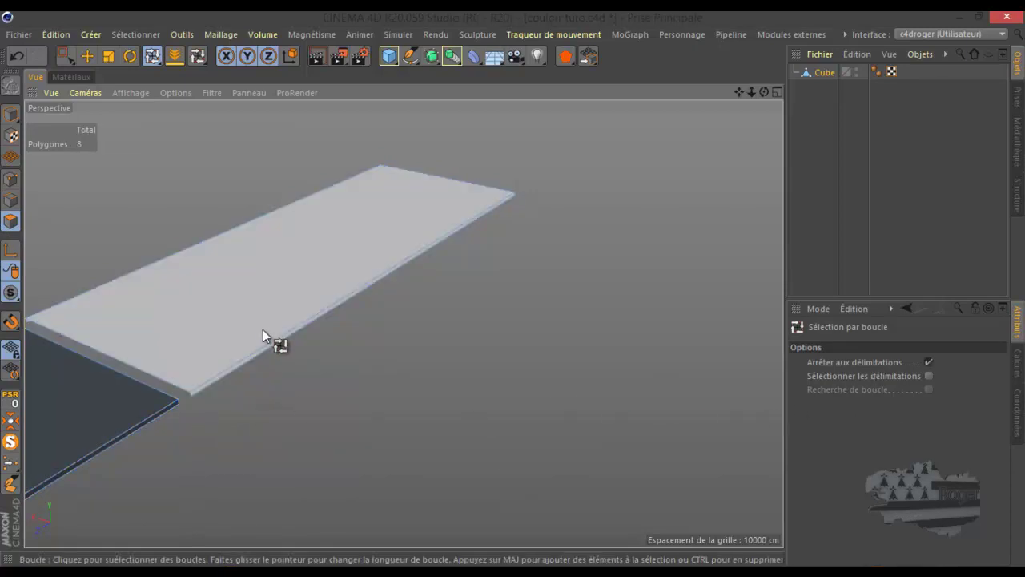
scroll(360, 308, down, 2)
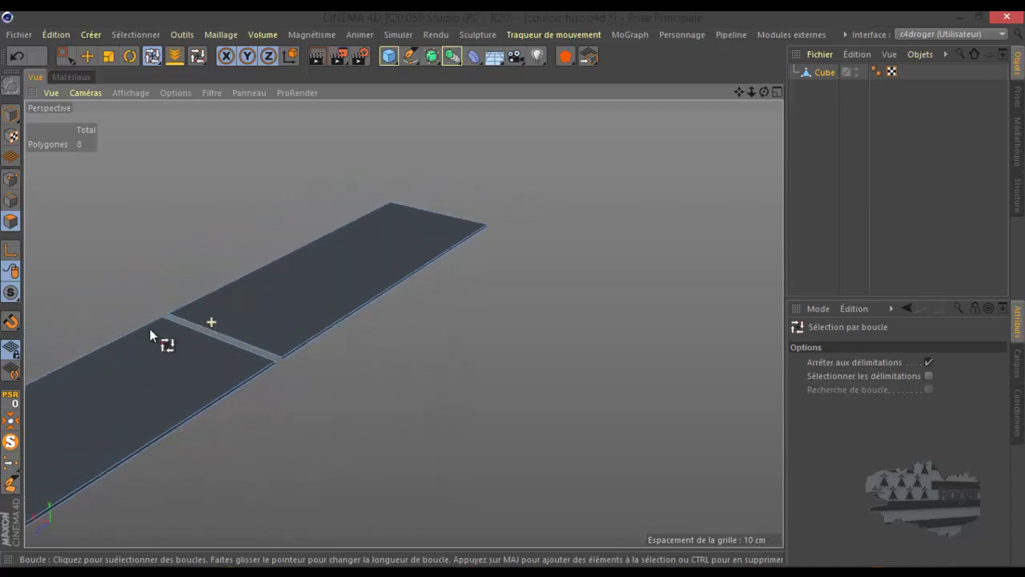
scroll(198, 322, up, 5)
scroll(268, 348, up, 2)
scroll(268, 348, up, 1)
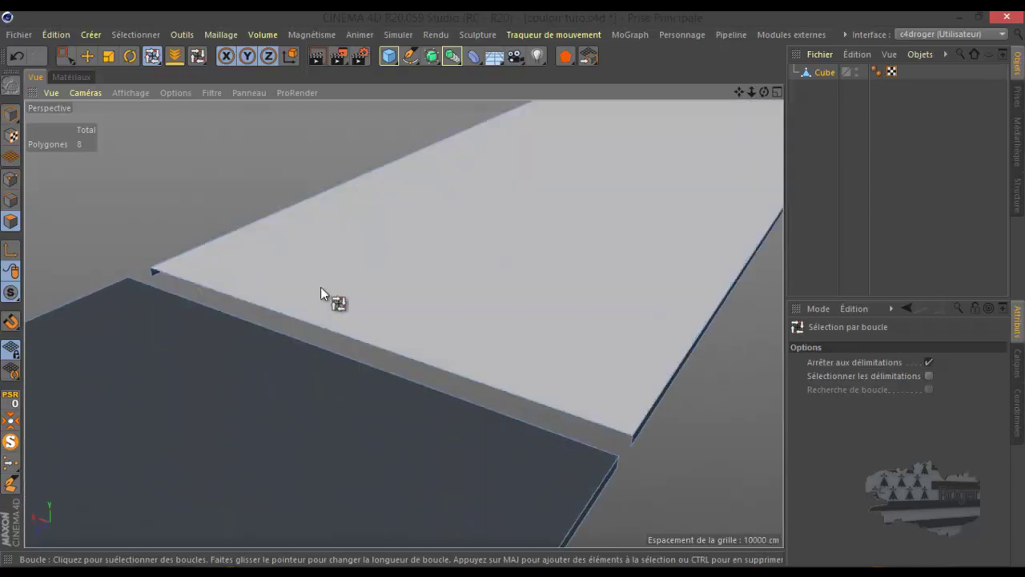
Step: Bridge the gap-facing open edges of the first plank half to close its side
click(11, 200)
click(61, 187)
right_click(62, 188)
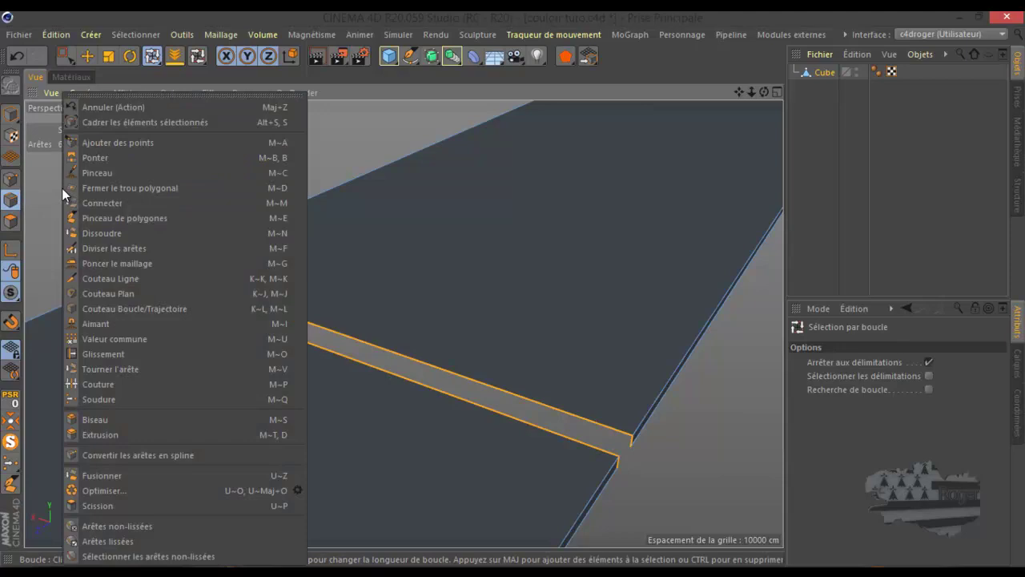
click(106, 160)
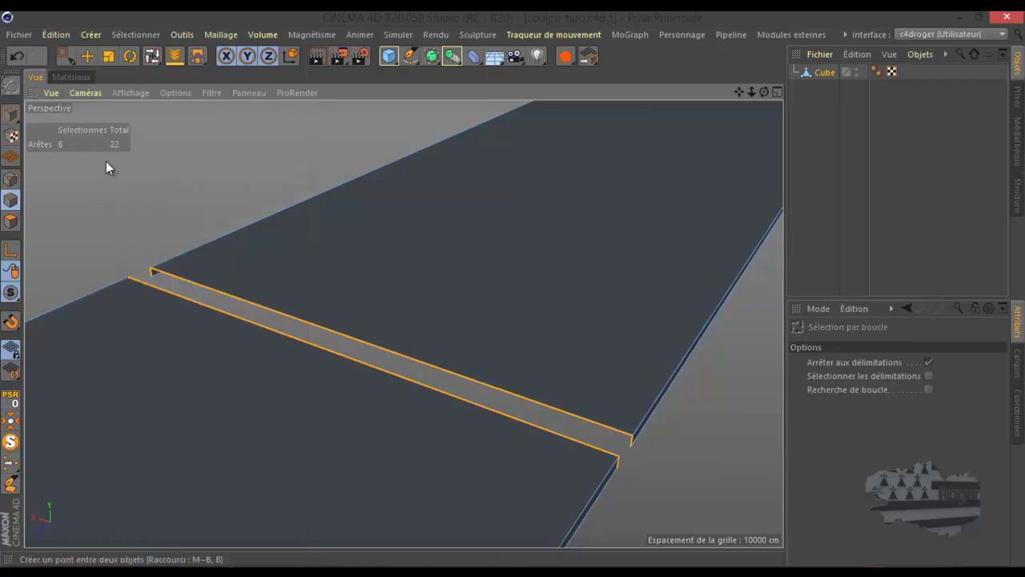
drag(150, 274, 391, 352)
drag(585, 425, 629, 442)
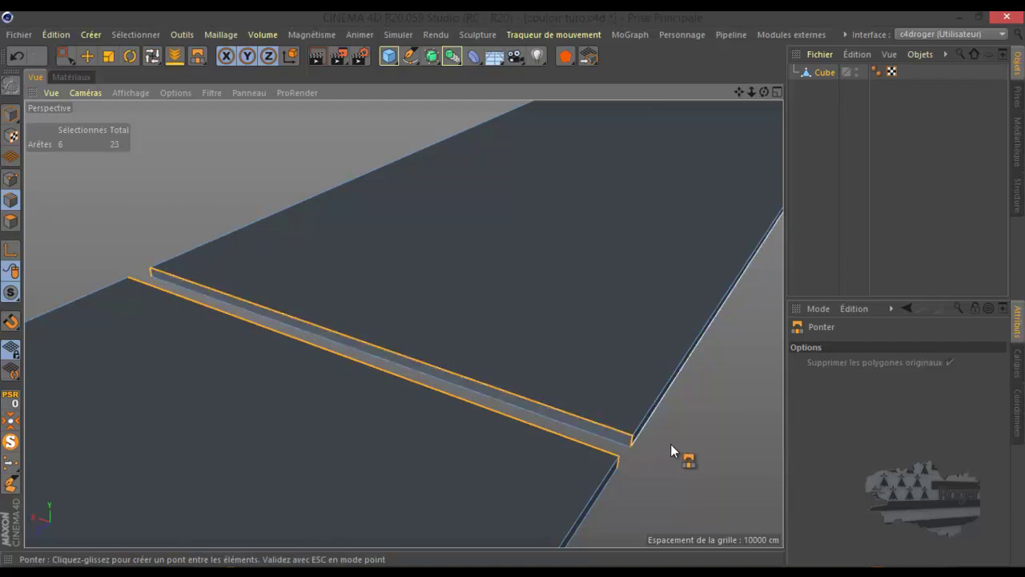
Step: Bridge the opposite half's open edges closed, then clear the edge selection
drag(764, 93, 432, 222)
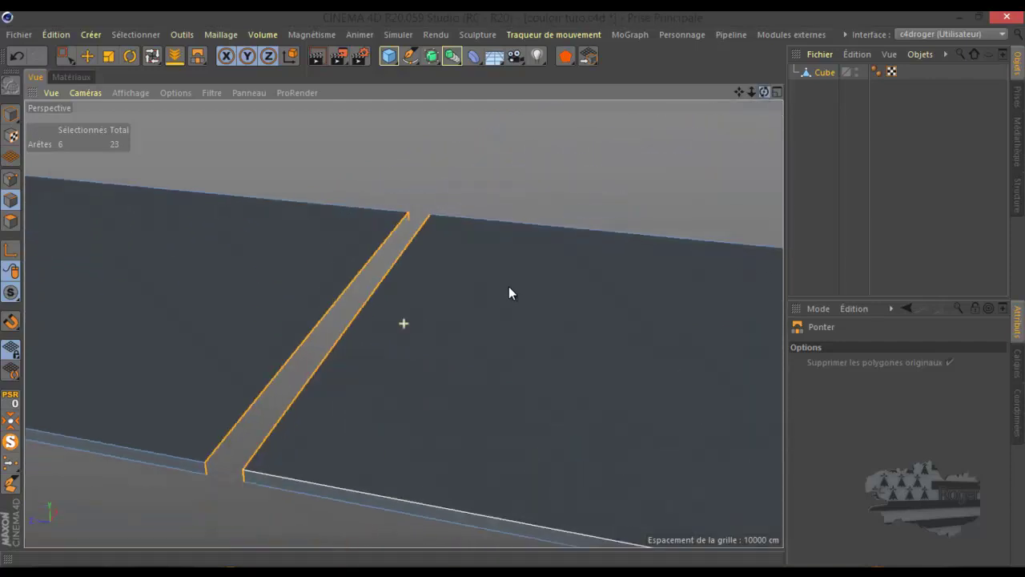
mouse_move(424, 215)
mouse_down()
mouse_move(242, 416)
mouse_move(210, 474)
mouse_up()
click(206, 498)
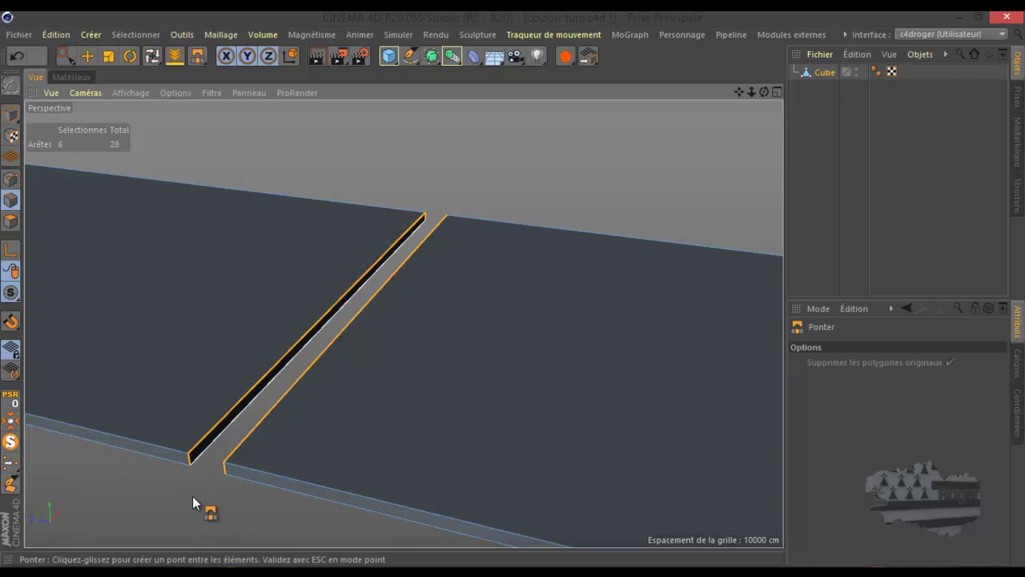
click(87, 56)
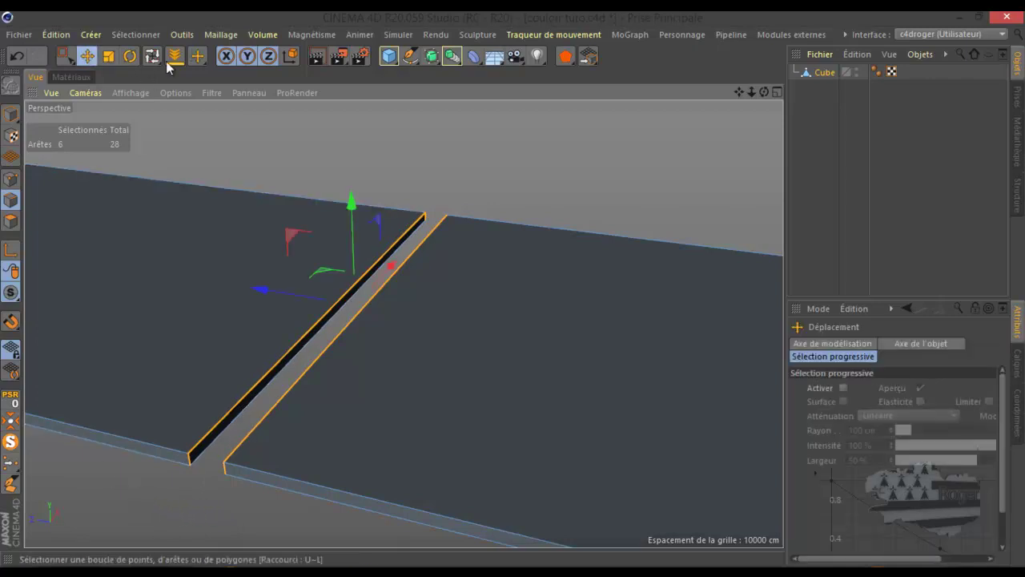
click(559, 164)
scroll(559, 166, down, 2)
scroll(559, 167, down, 2)
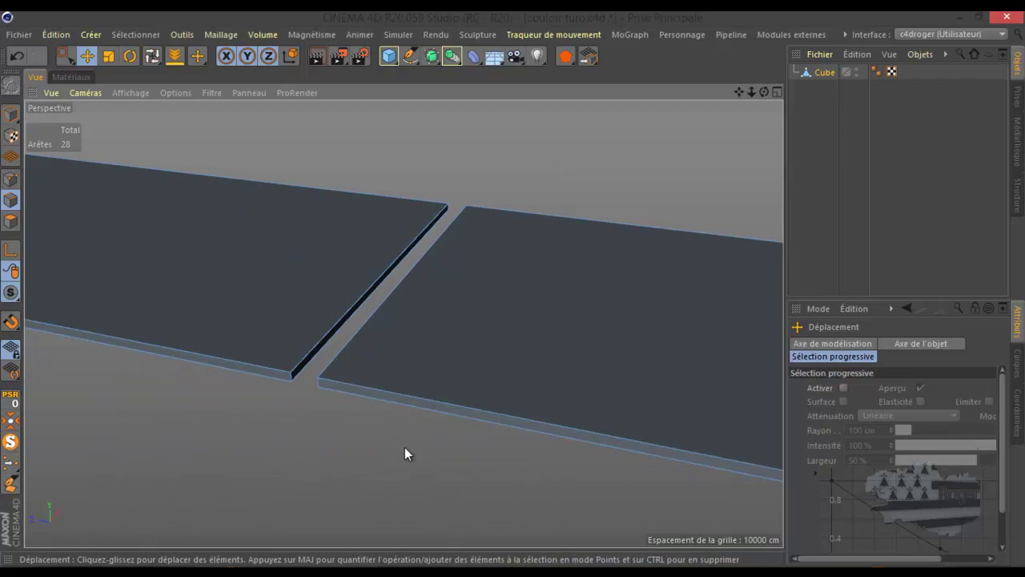
Step: Ring-select the edges along the slab's side
key(u)
key(b)
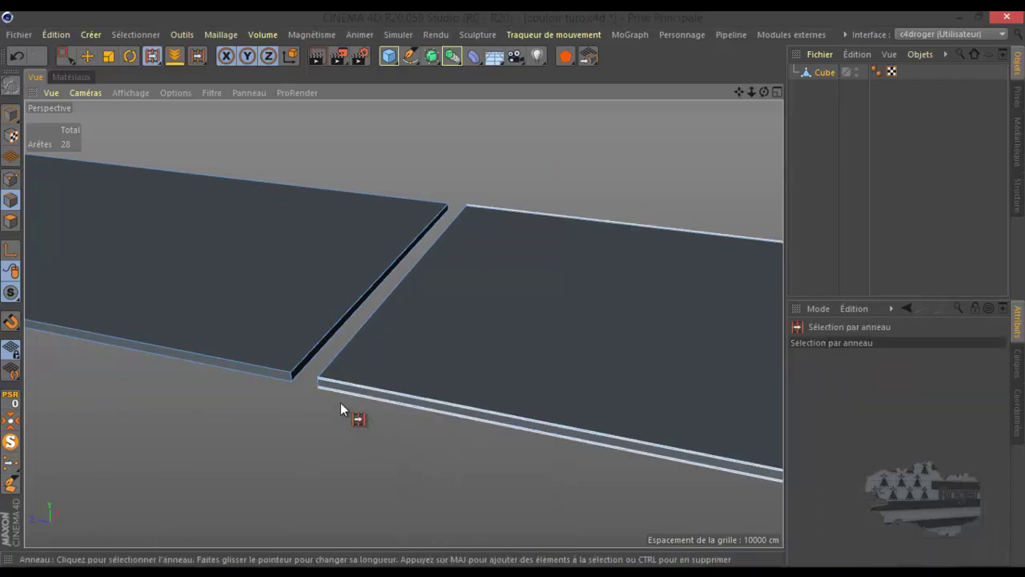
click(318, 382)
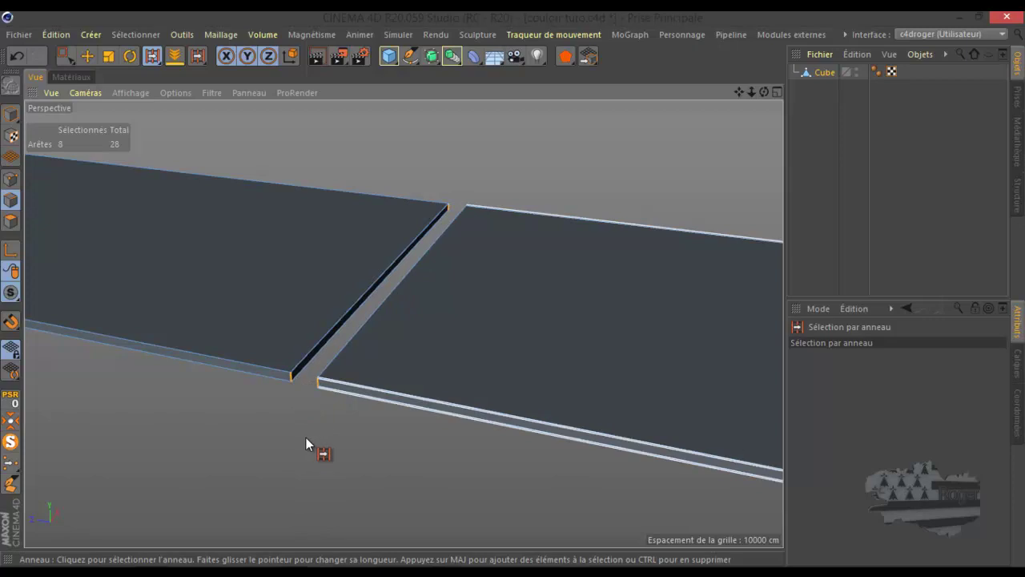
Step: With 'Arrêter aux délimitations' off, loop-select the top outlines of both plank halves
key(u)
key(l)
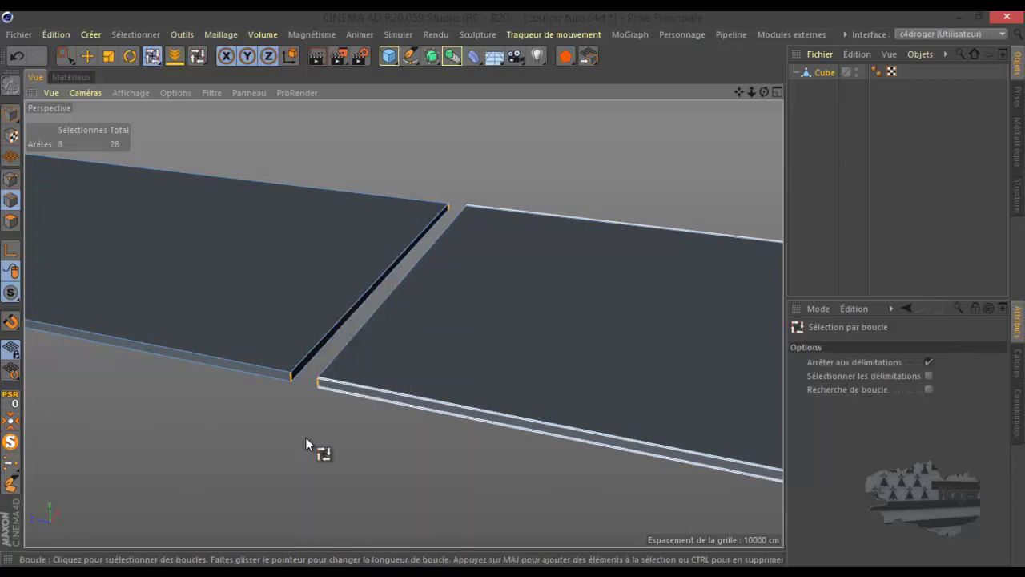
click(929, 362)
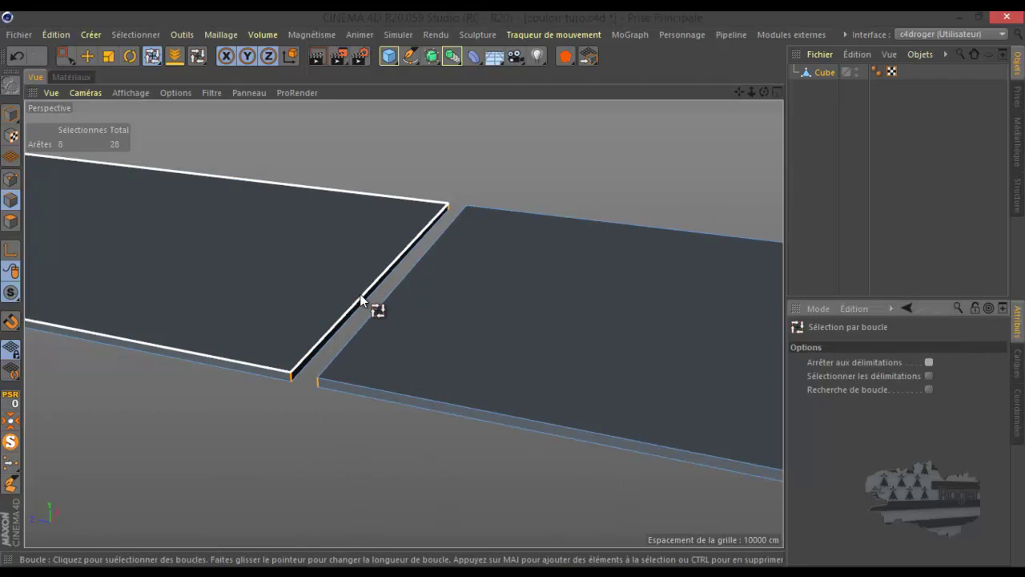
shift+click(365, 303)
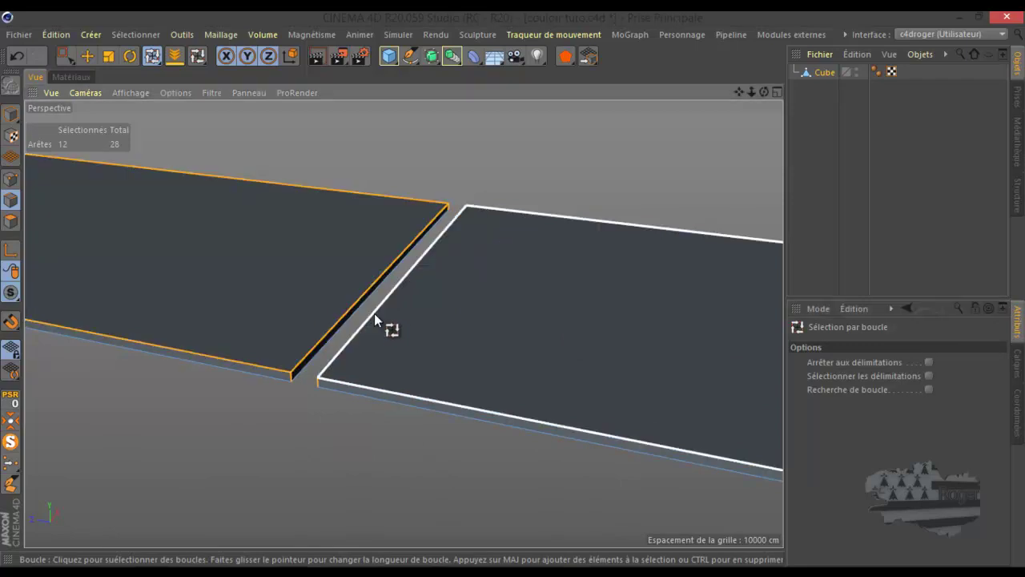
shift+click(330, 399)
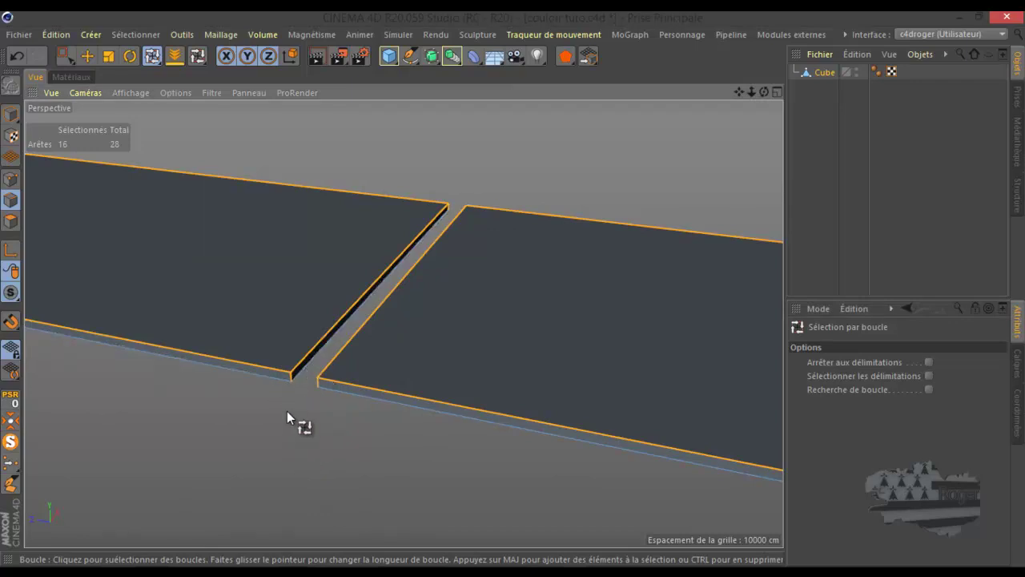
right_click(287, 411)
Step: Bevel both halves' top outline edges by 0.15 cm, then turn off MagicSolo
click(325, 420)
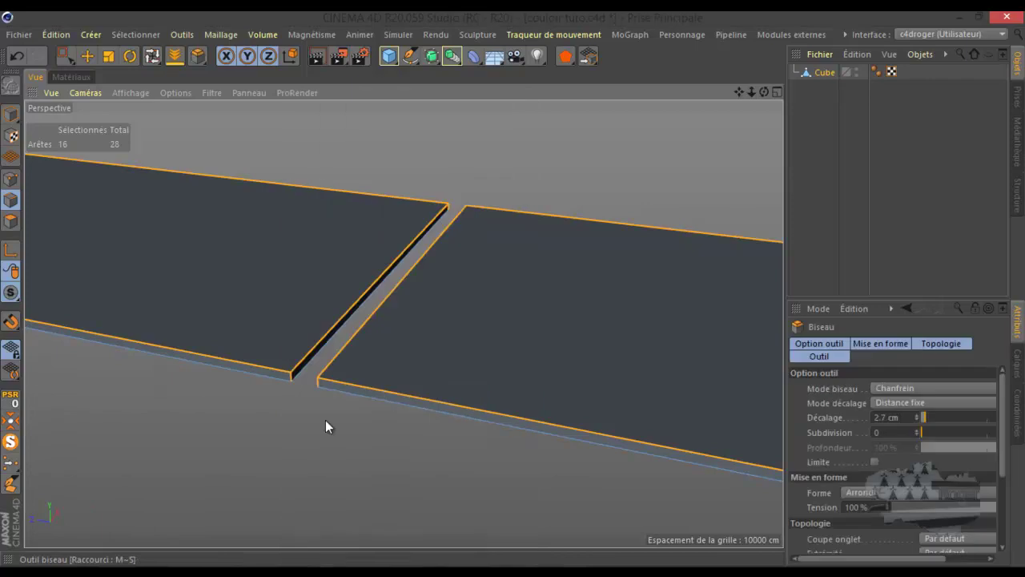
alt+drag(339, 384, 336, 380)
scroll(320, 387, up, 3)
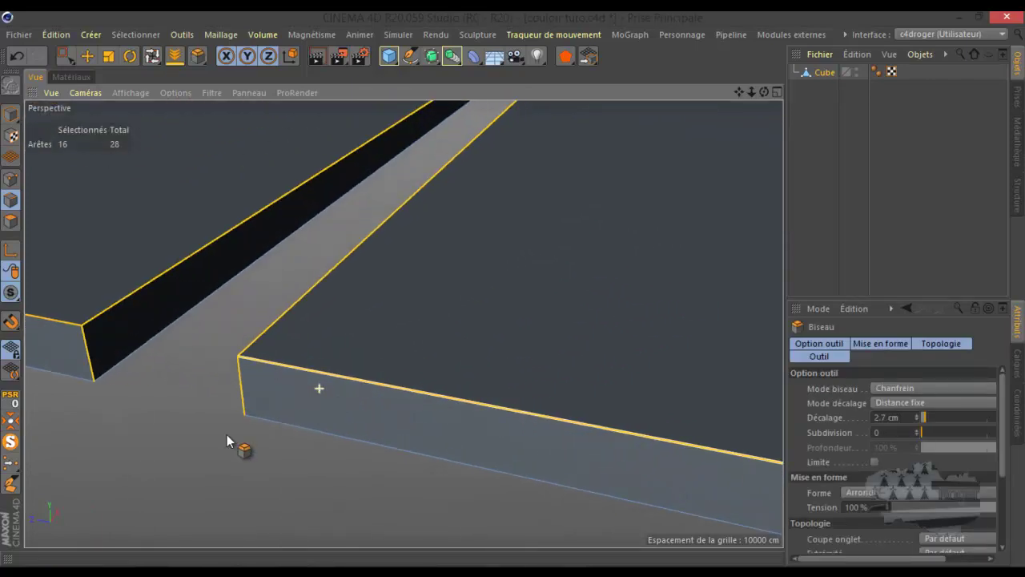
click(187, 455)
drag(515, 291, 514, 290)
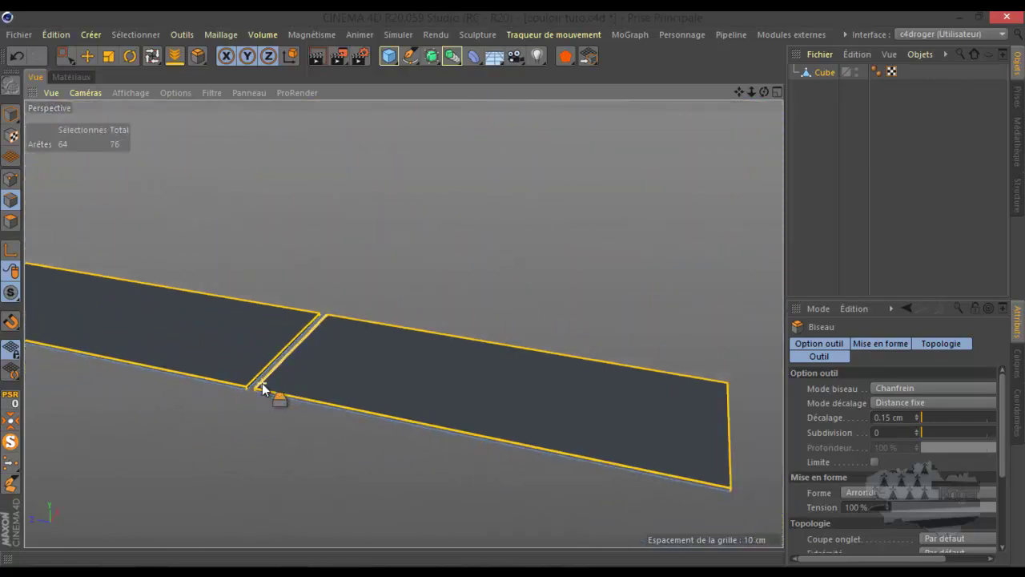
click(85, 56)
click(10, 440)
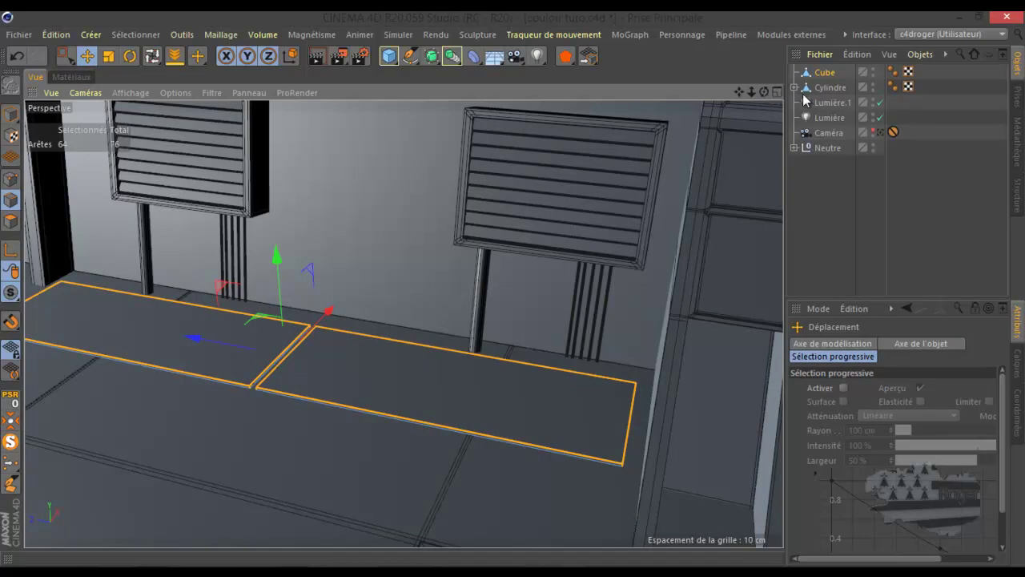
Step: Duplicate the floor plate as Cube.1 in the Object Manager
drag(766, 91, 568, 284)
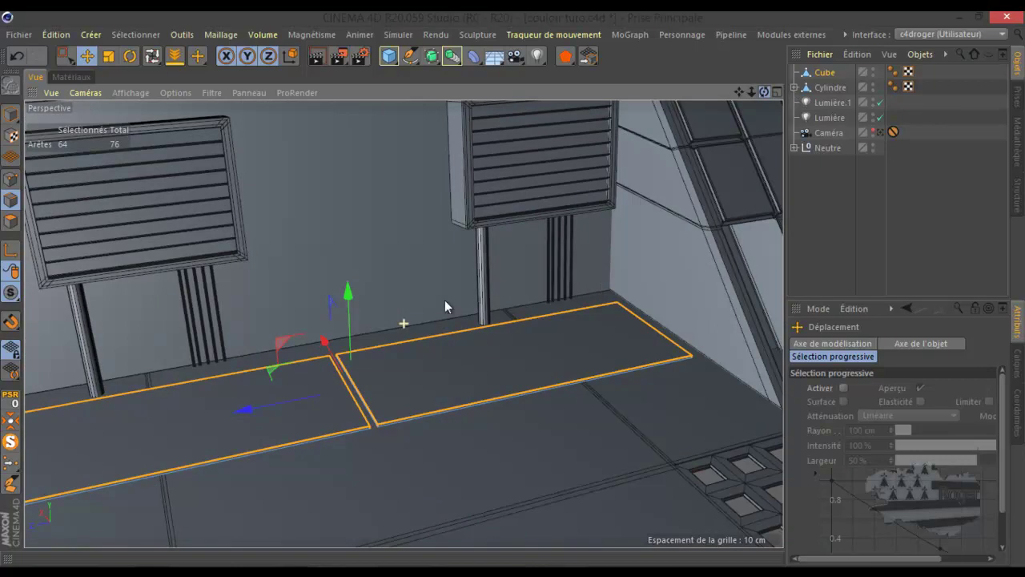
alt+drag(464, 287, 742, 136)
drag(763, 91, 508, 284)
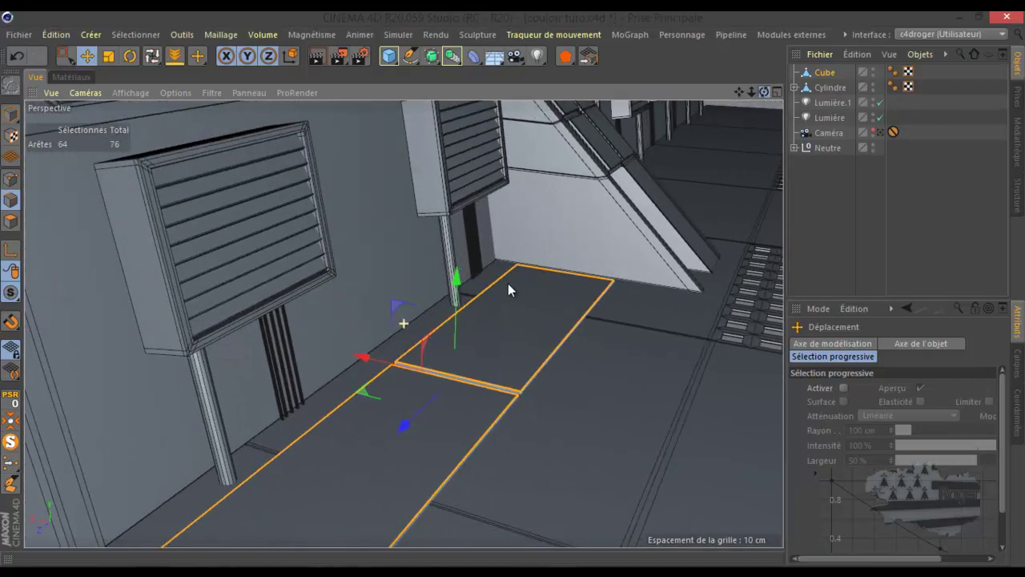
scroll(761, 111, down, 2)
scroll(760, 113, down, 2)
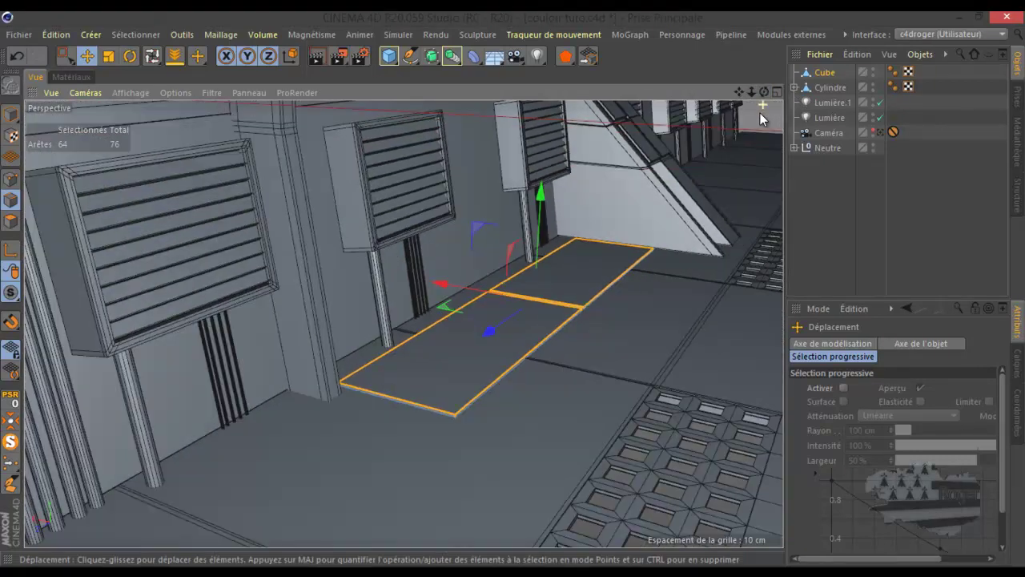
scroll(760, 113, down, 2)
scroll(760, 113, down, 2)
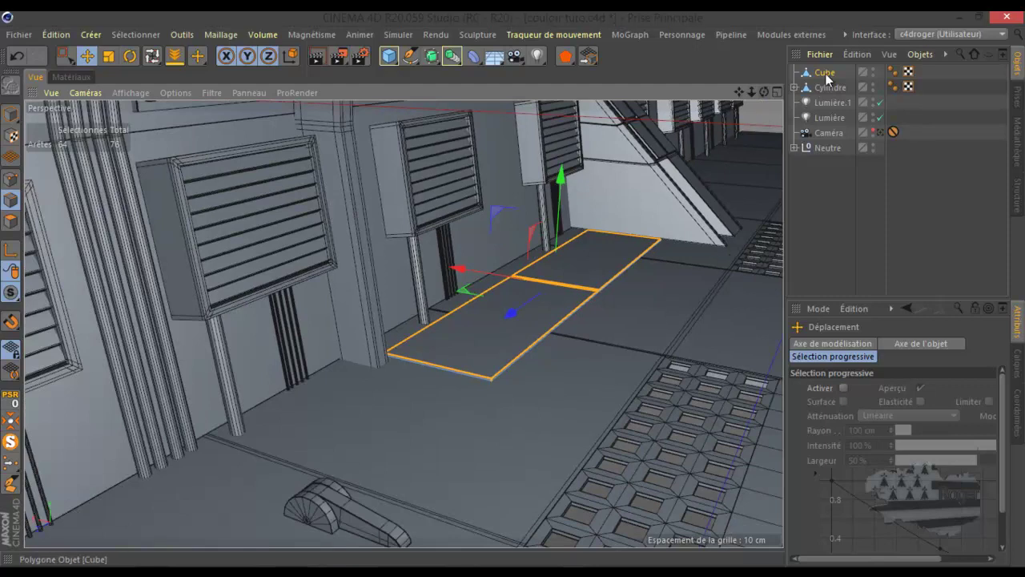
ctrl+drag(828, 78, 829, 86)
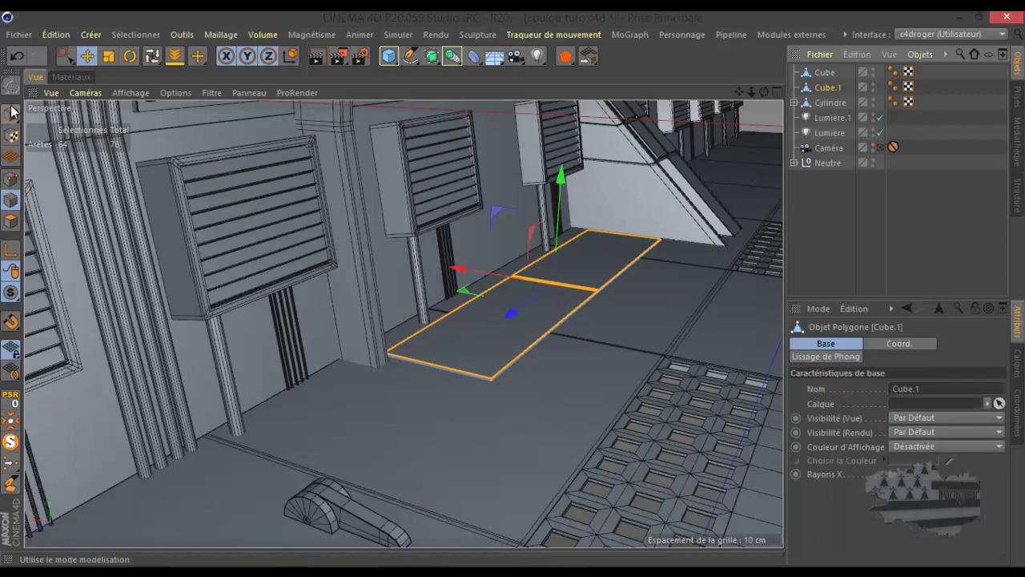
Step: Slide Cube.1 about 108 cm along X so it sits beside the original
click(11, 113)
click(90, 58)
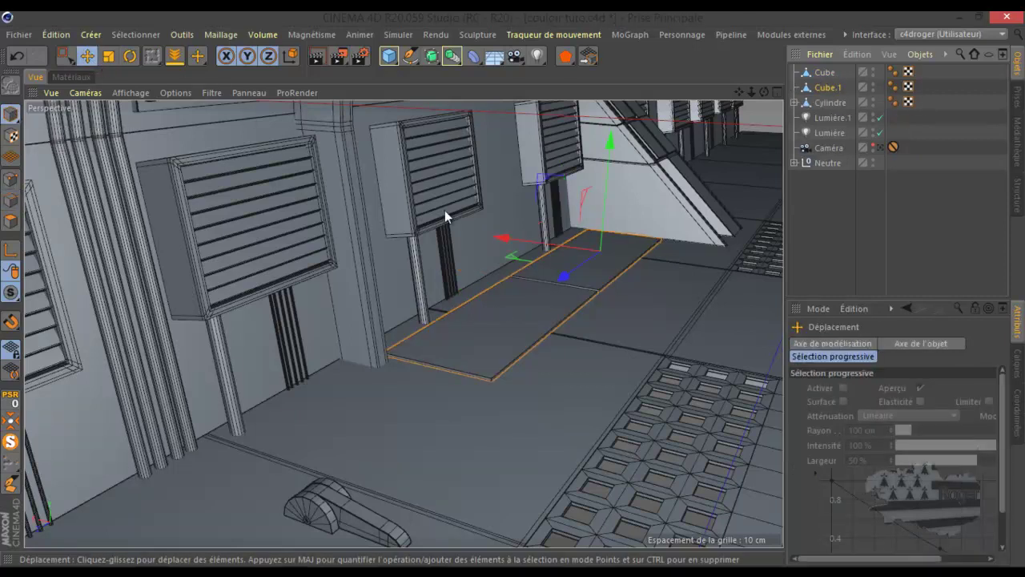
drag(502, 236, 590, 278)
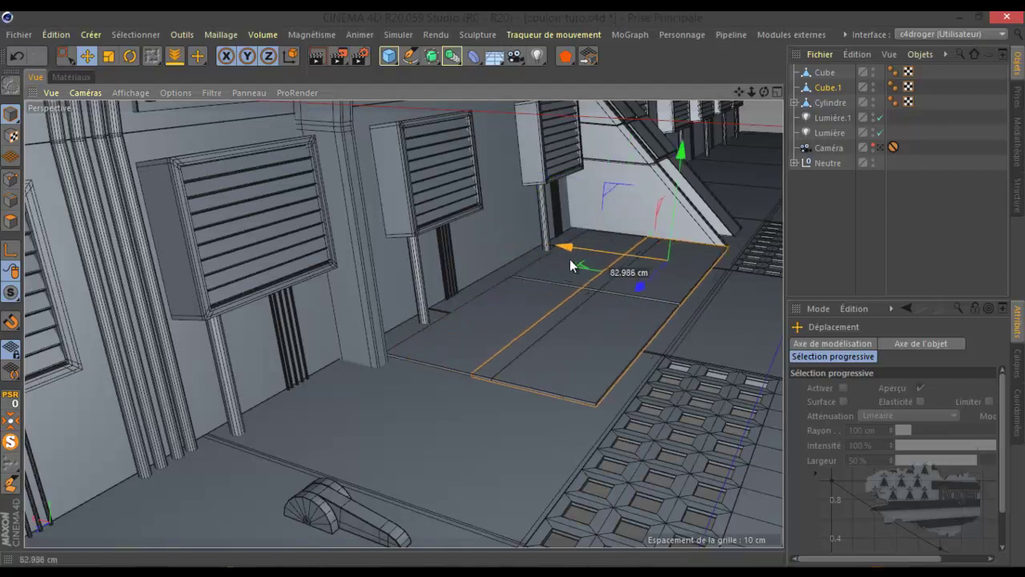
drag(590, 273, 582, 274)
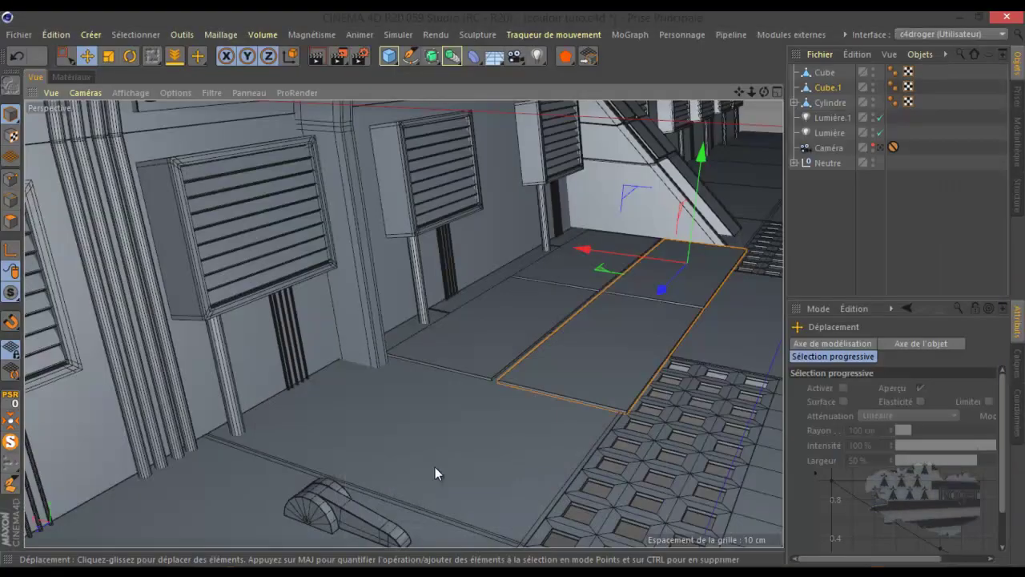
scroll(539, 342, up, 3)
Step: Nudge Cube.1 slightly left and set up point editing in the maximized Top view
scroll(539, 341, up, 3)
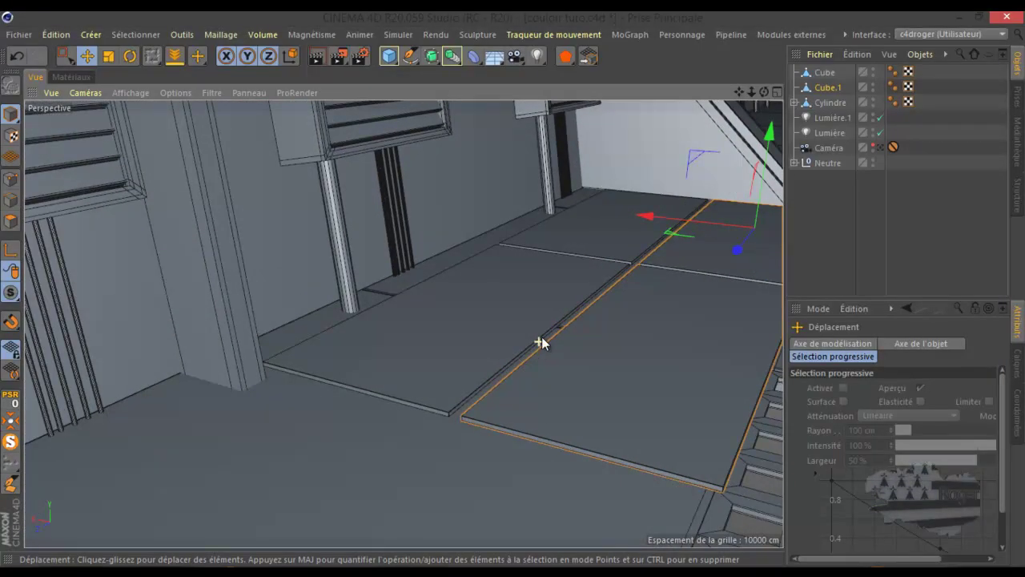
drag(647, 222, 639, 218)
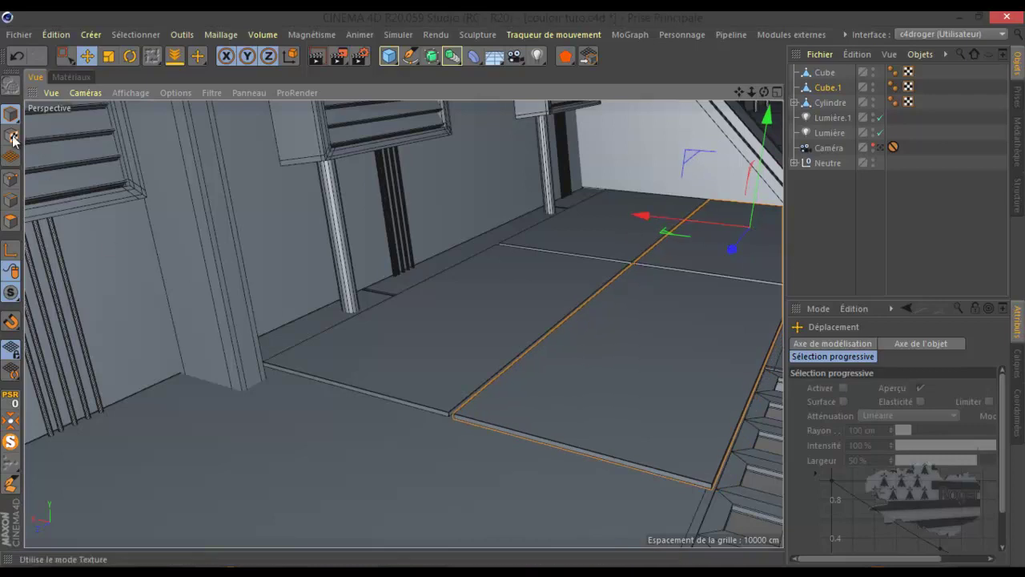
click(12, 179)
click(66, 56)
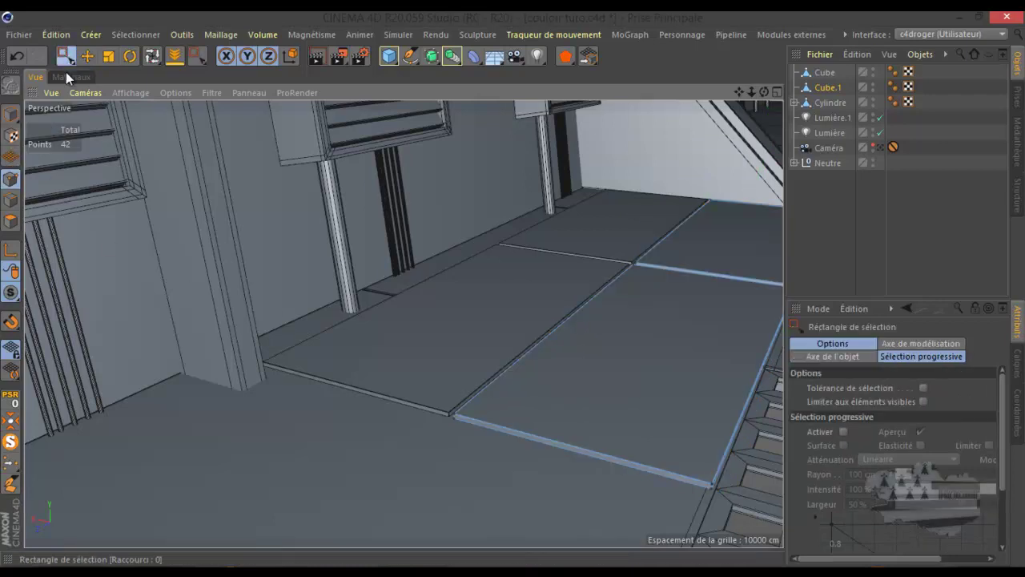
middle_click(130, 273)
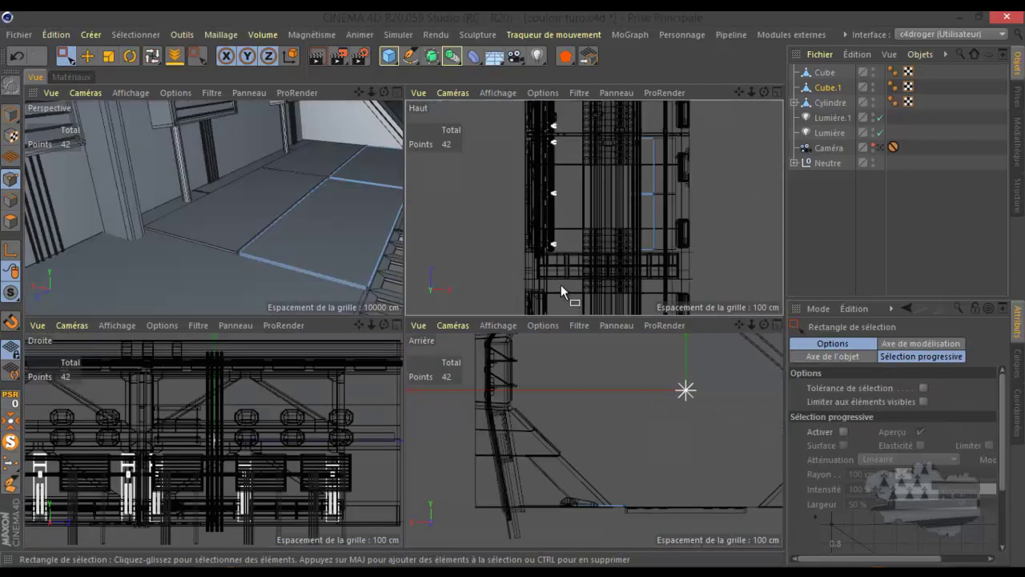
middle_click(561, 285)
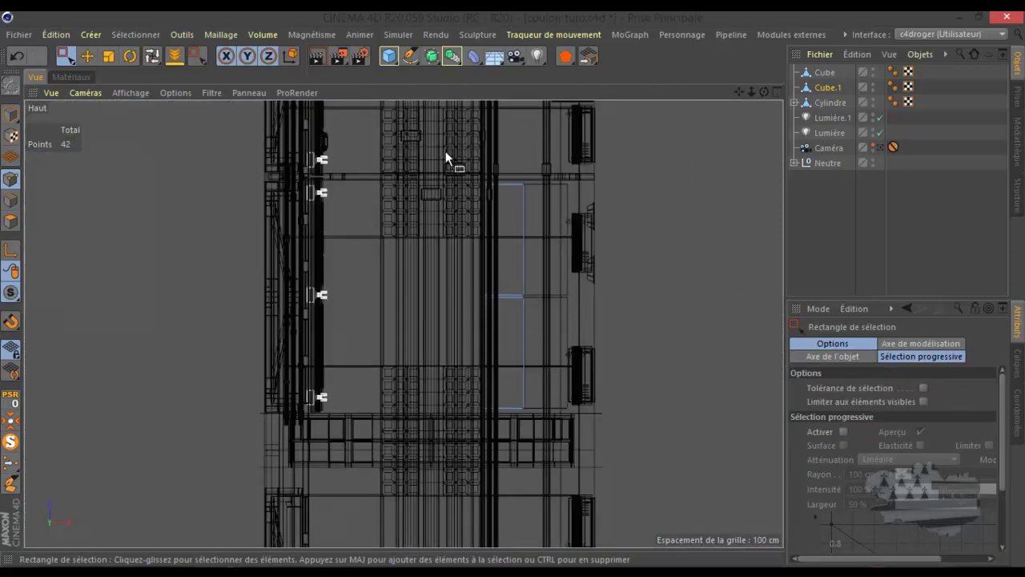
Step: Shift one side's points about 51 cm along X, then return to Perspective
drag(434, 151, 507, 433)
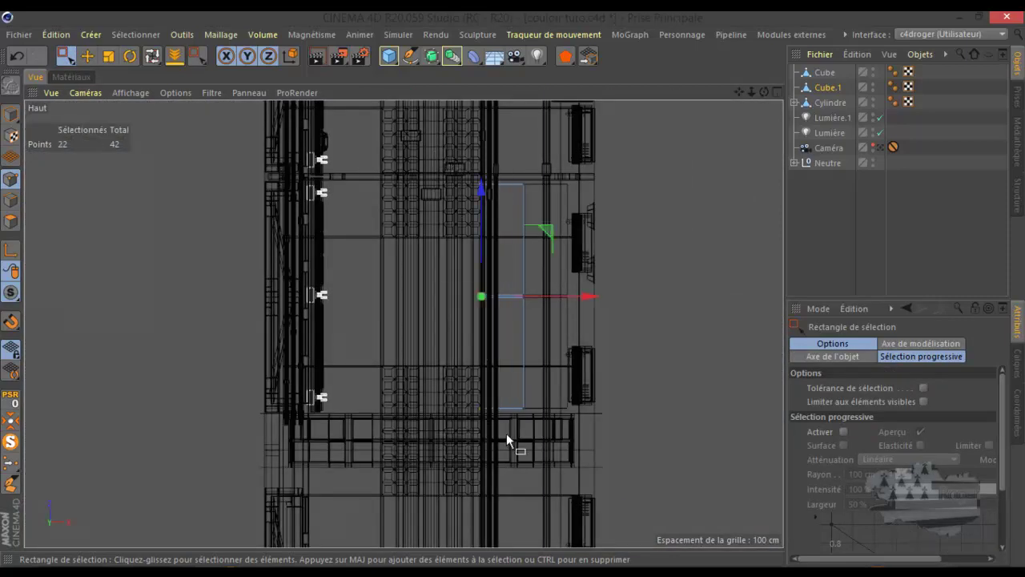
scroll(559, 317, up, 2)
scroll(558, 318, up, 1)
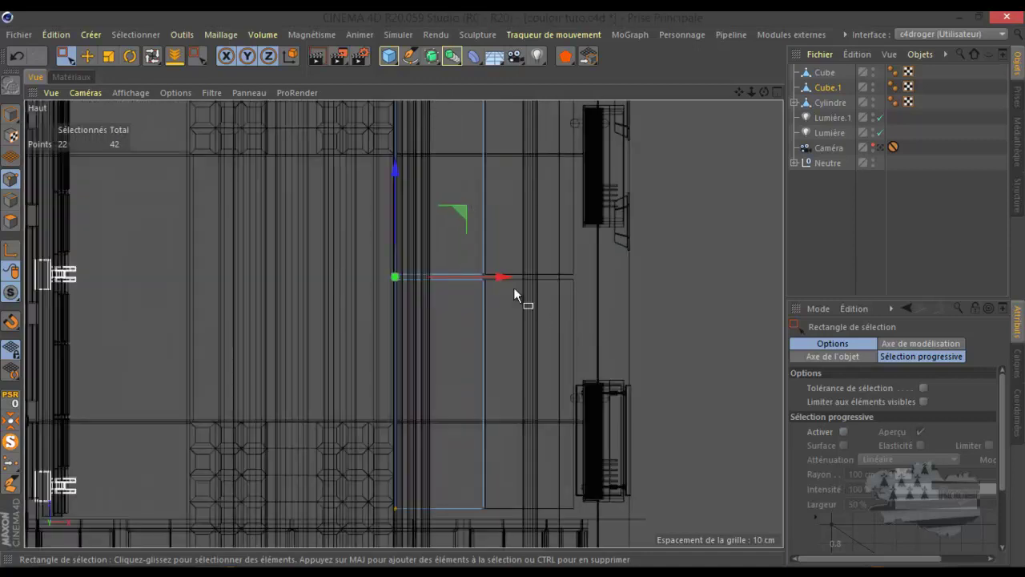
drag(500, 280, 547, 288)
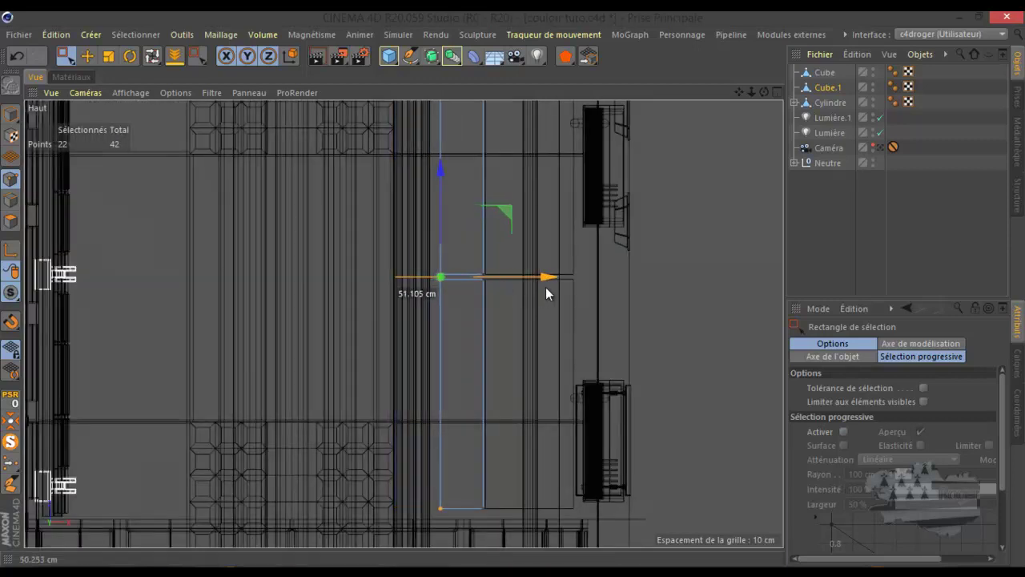
middle_click(294, 320)
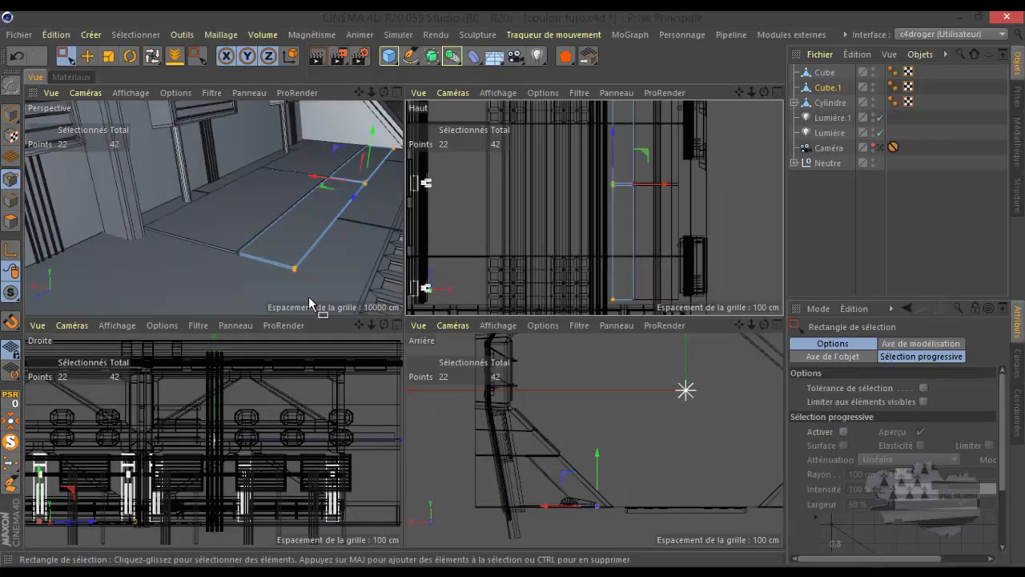
middle_click(401, 284)
middle_click(406, 286)
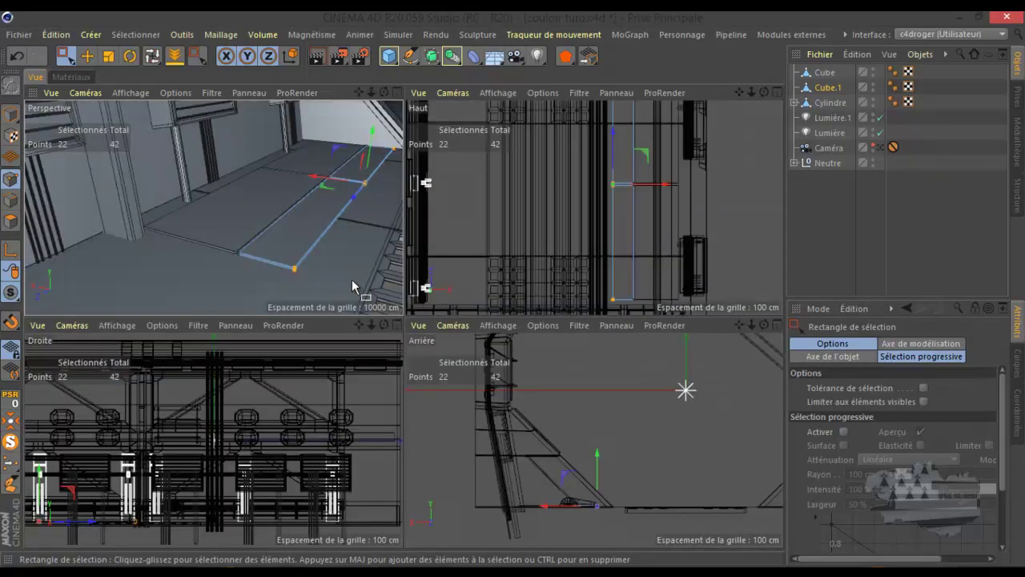
middle_click(354, 286)
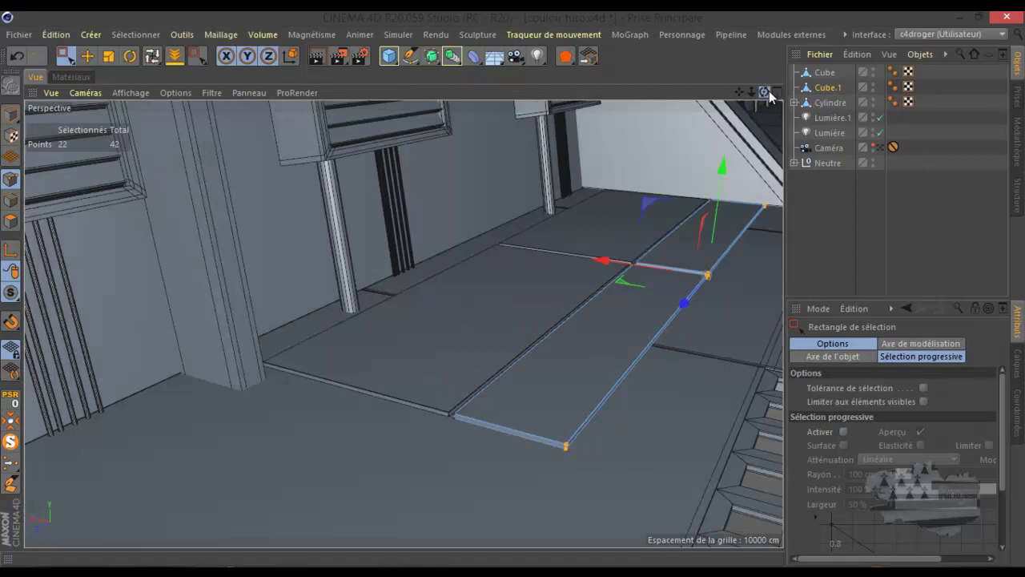
drag(769, 91, 758, 105)
Step: Move the Cylindre handle along Z to the base of the slanted wall beside the planks
click(814, 204)
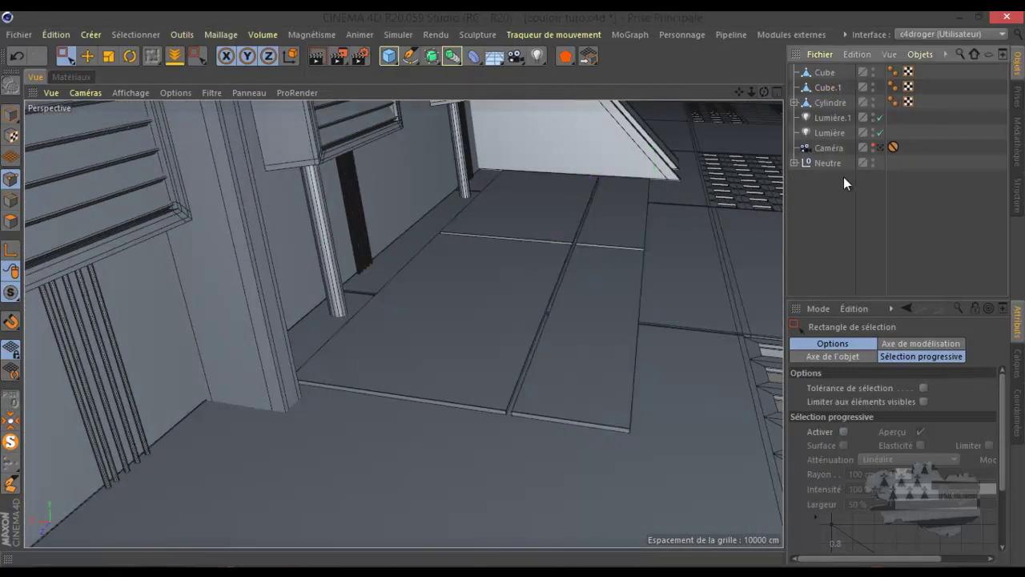
click(825, 101)
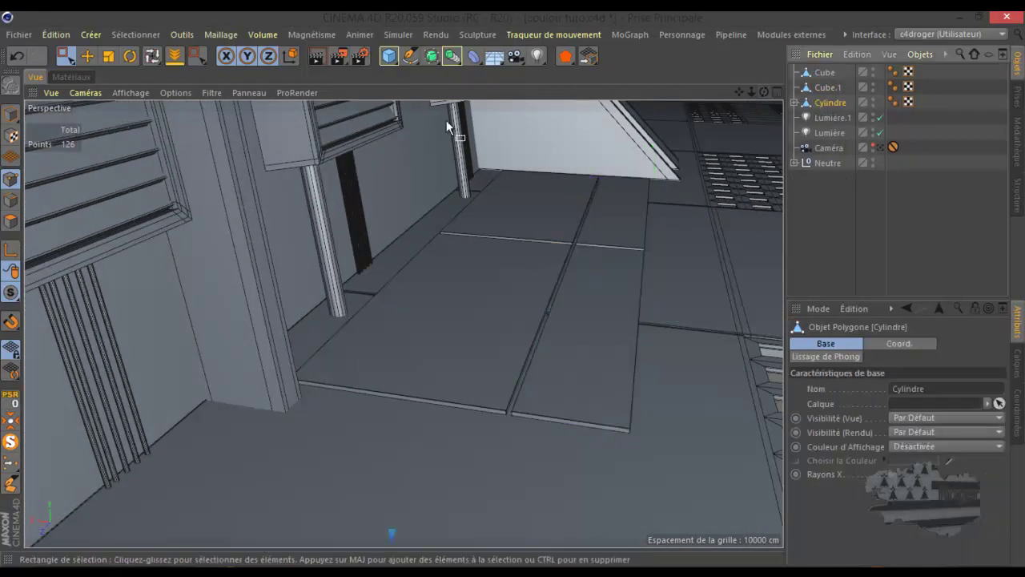
click(12, 114)
click(83, 55)
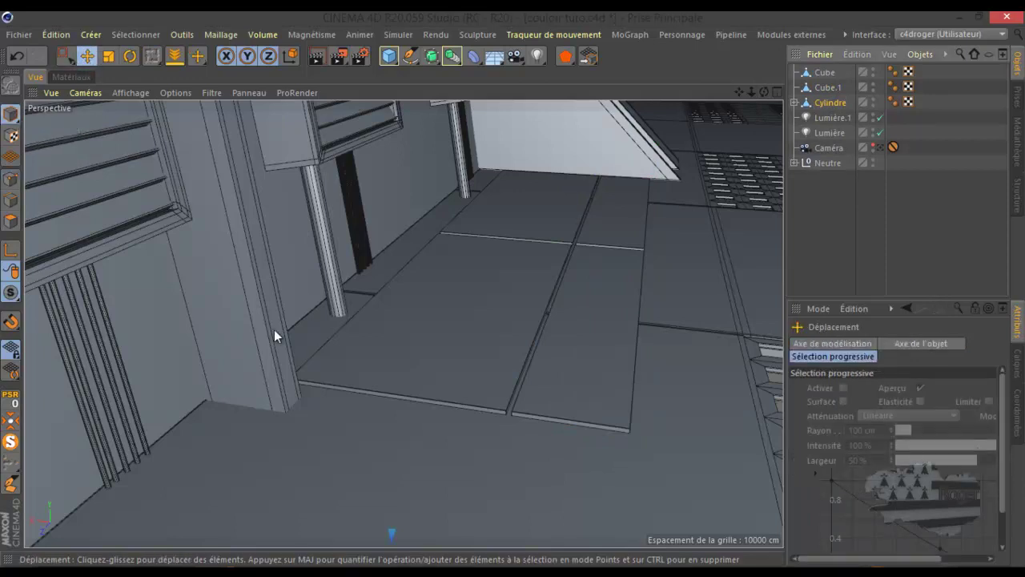
alt+drag(305, 365, 314, 385)
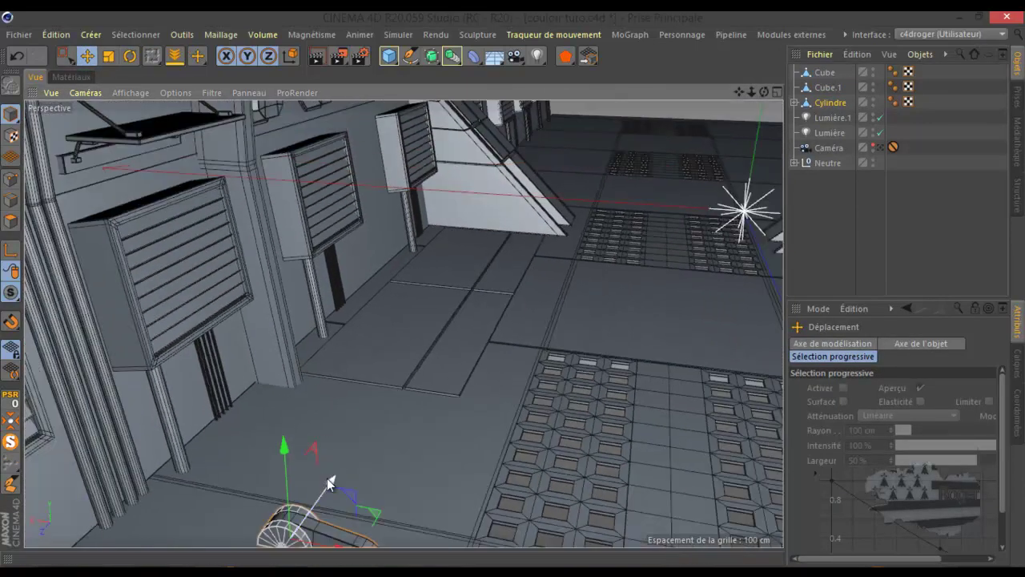
mouse_move(326, 481)
mouse_down()
mouse_move(442, 378)
mouse_move(547, 240)
mouse_up()
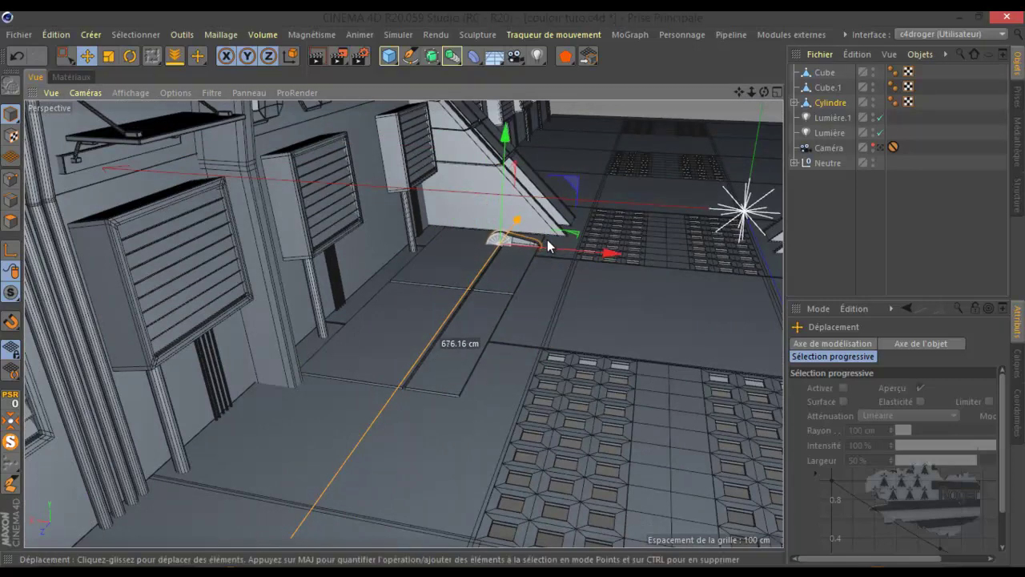
scroll(529, 244, up, 3)
scroll(517, 248, up, 3)
scroll(510, 254, up, 2)
scroll(510, 253, down, 2)
scroll(505, 260, down, 3)
scroll(501, 272, down, 3)
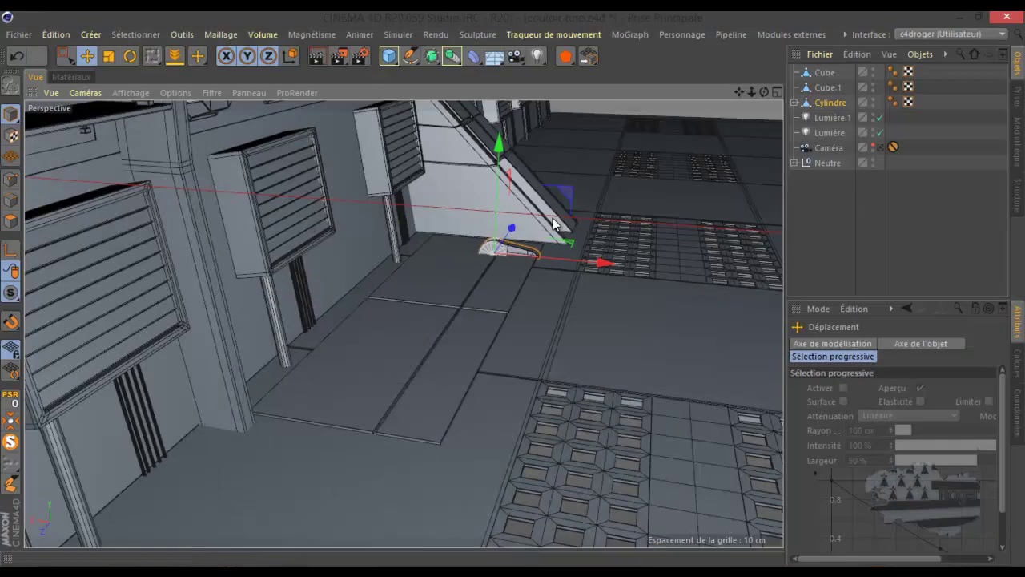
Step: Shrink the Cylindre handle slightly and shift it a little left along X
scroll(513, 255, up, 3)
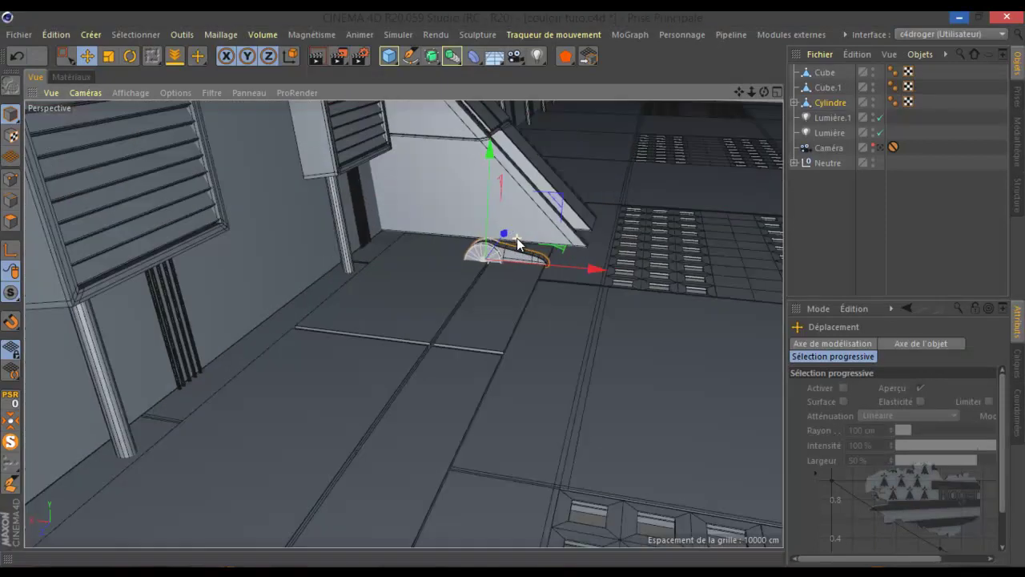
scroll(518, 252, up, 2)
alt+drag(519, 251, 373, 252)
click(108, 55)
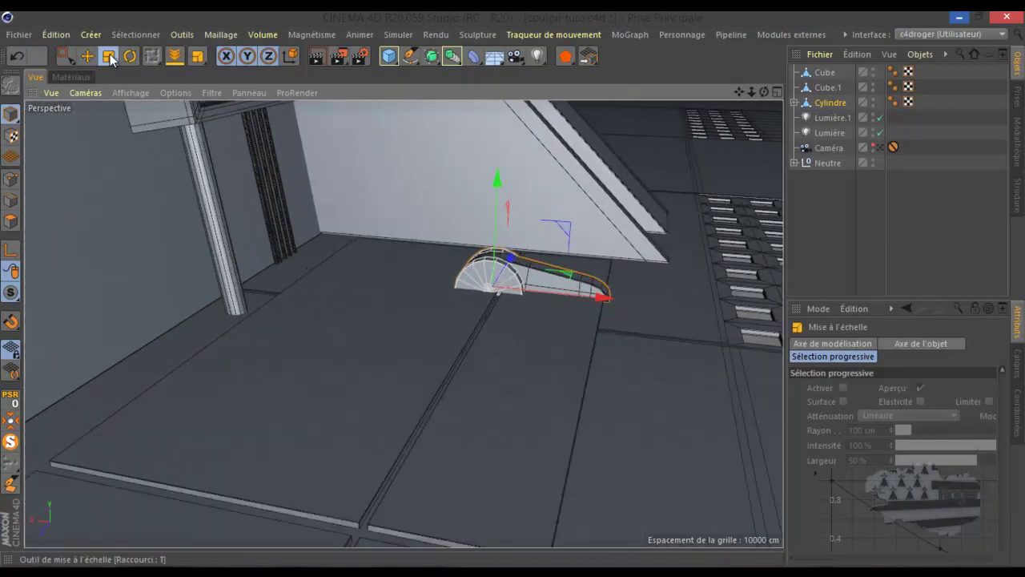
drag(355, 343, 302, 377)
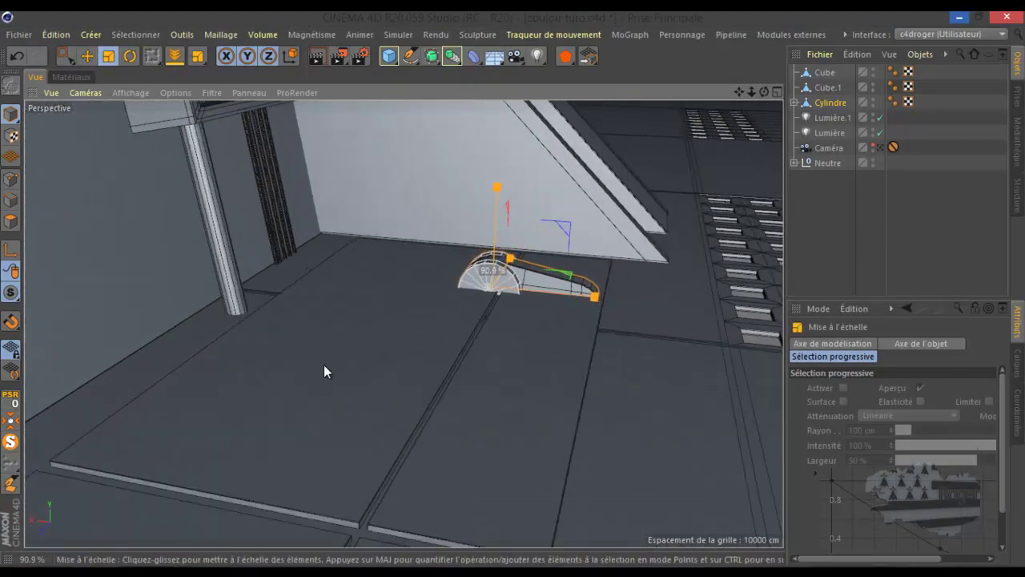
key(e)
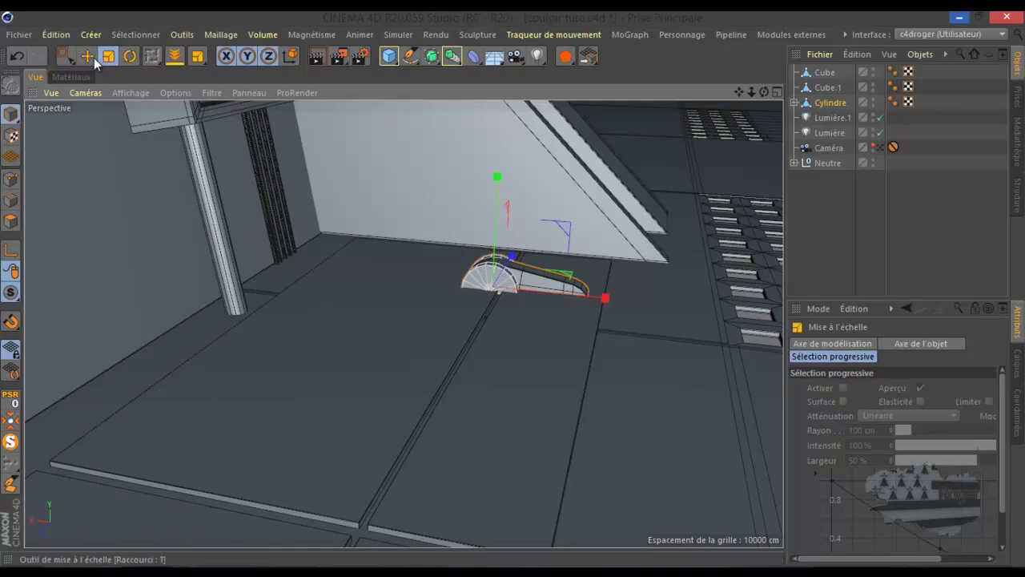
drag(601, 294, 584, 303)
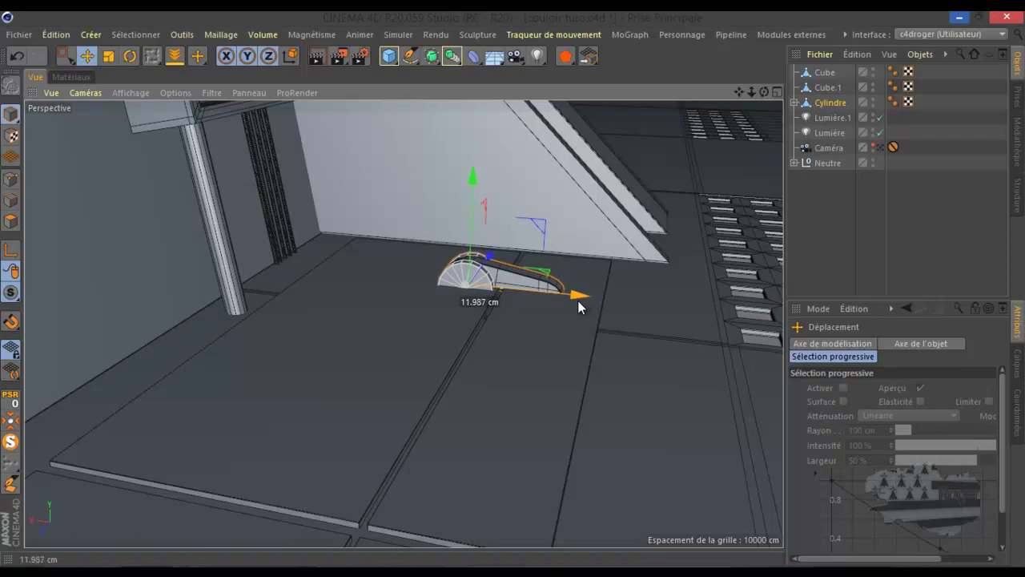
drag(584, 303, 577, 301)
Step: Lift the handle about 1.2 cm in the maximized back view, then return to Perspective
middle_click(480, 413)
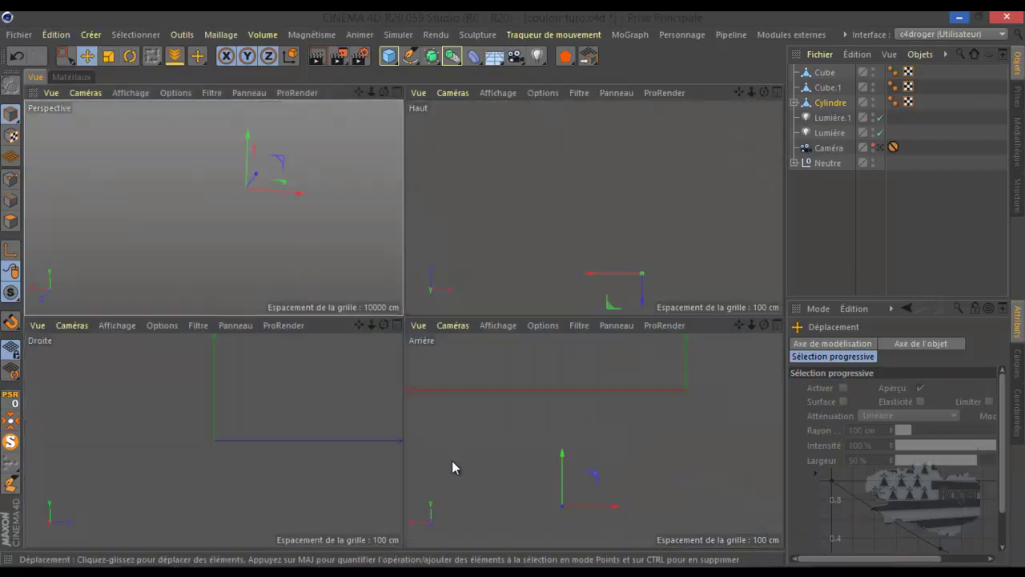
middle_click(505, 488)
scroll(338, 462, up, 3)
scroll(338, 463, up, 3)
scroll(338, 462, up, 3)
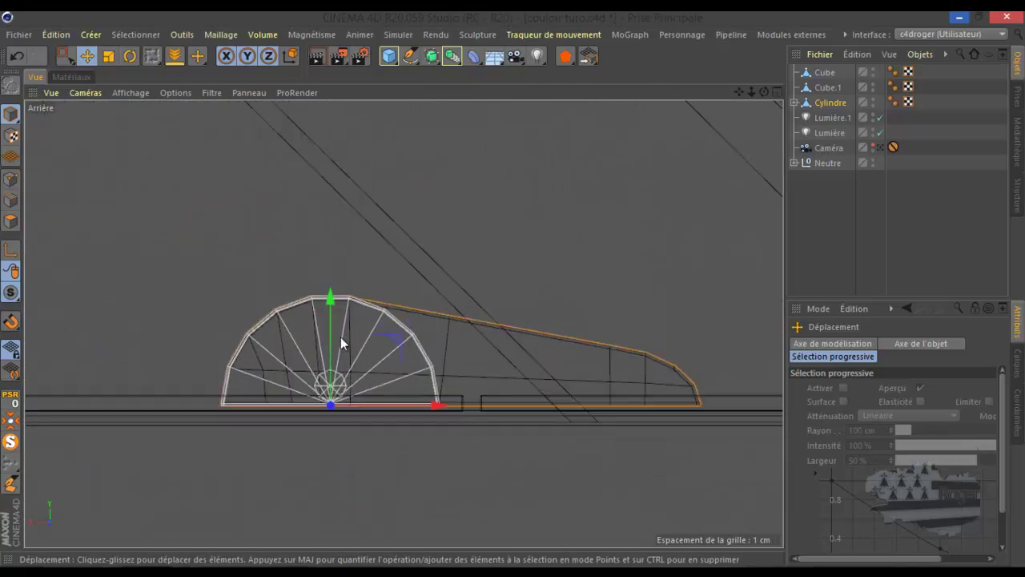
drag(332, 297, 332, 289)
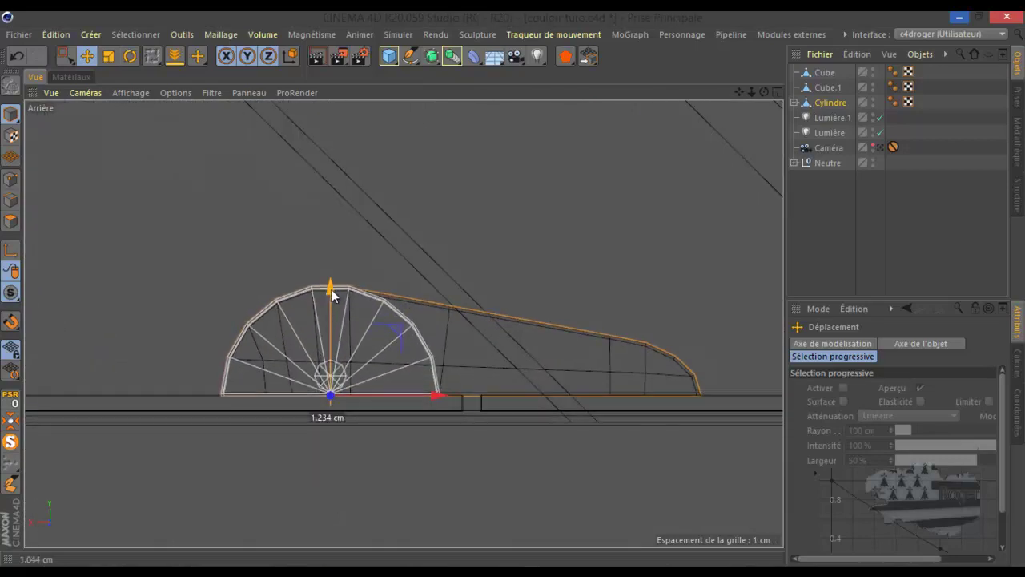
middle_click(272, 281)
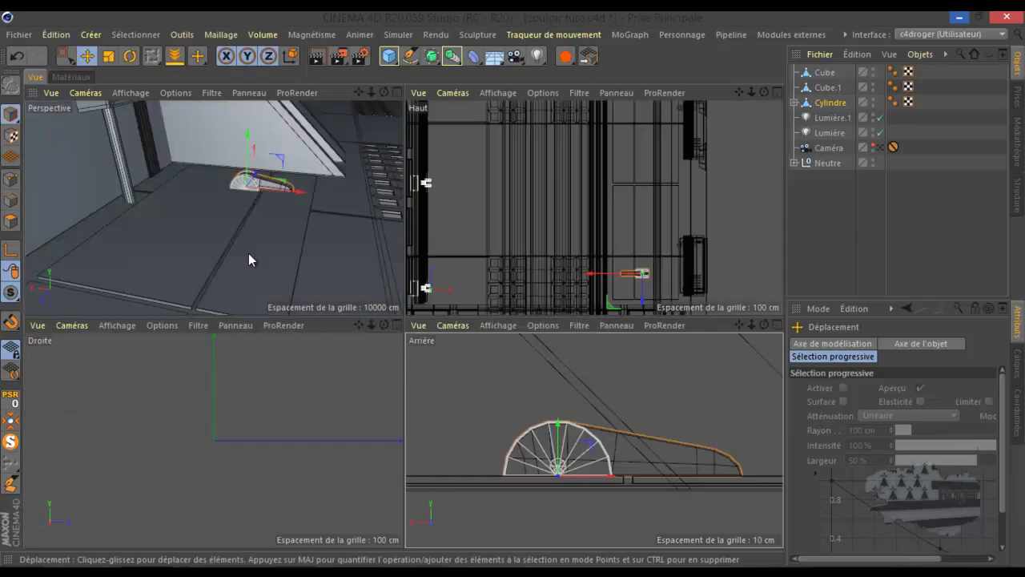
middle_click(248, 253)
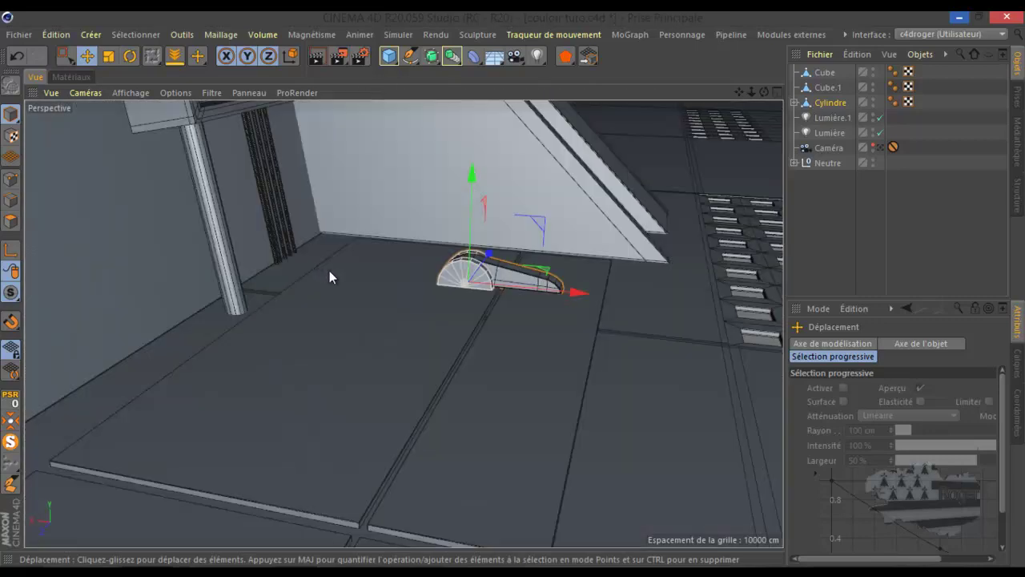
Step: Copy the curved handle about 140 cm along the floor as Cylindre.1
alt+drag(508, 290, 513, 289)
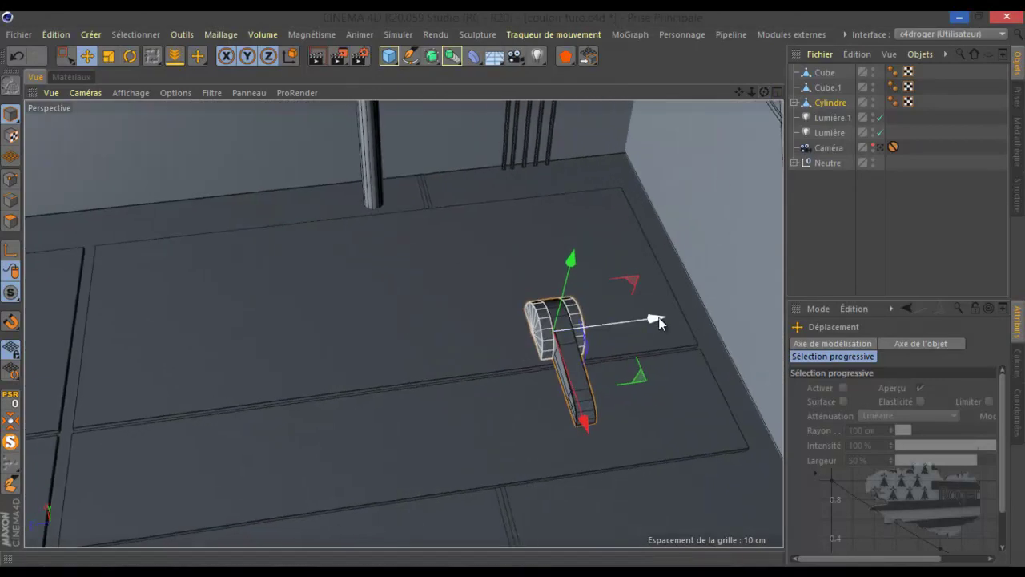
ctrl+drag(658, 318, 310, 377)
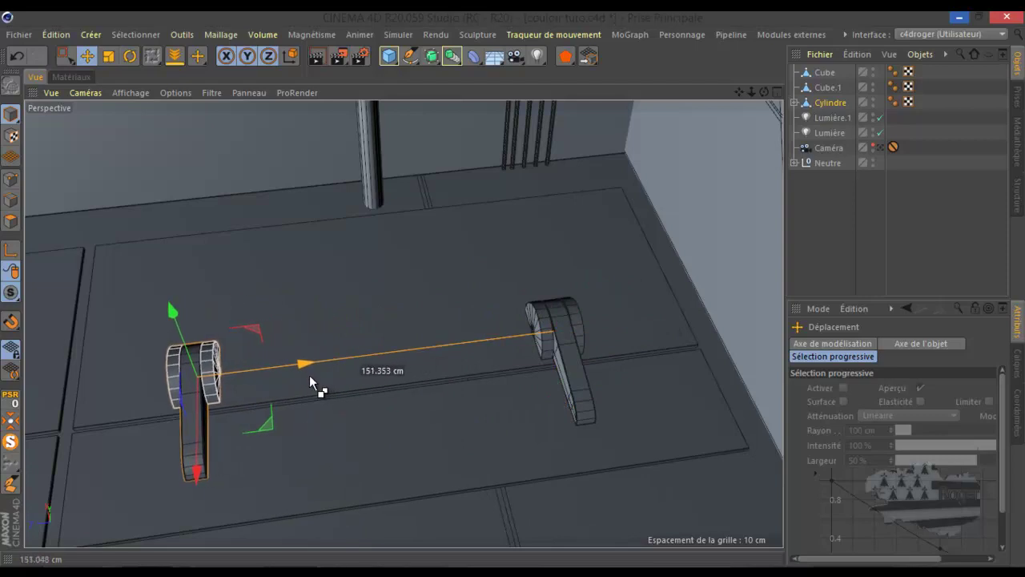
scroll(443, 370, down, 3)
scroll(445, 369, down, 3)
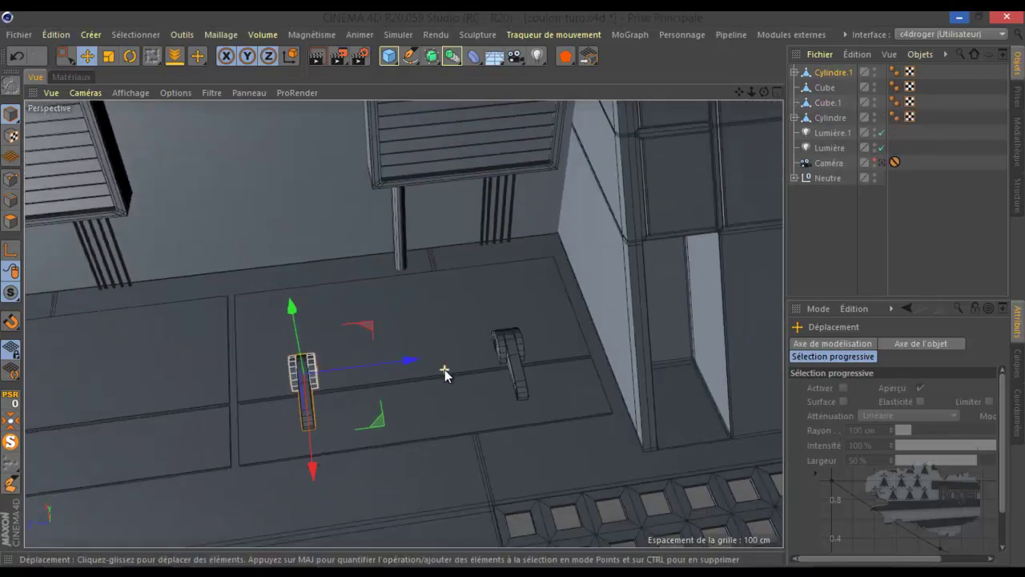
scroll(445, 369, down, 2)
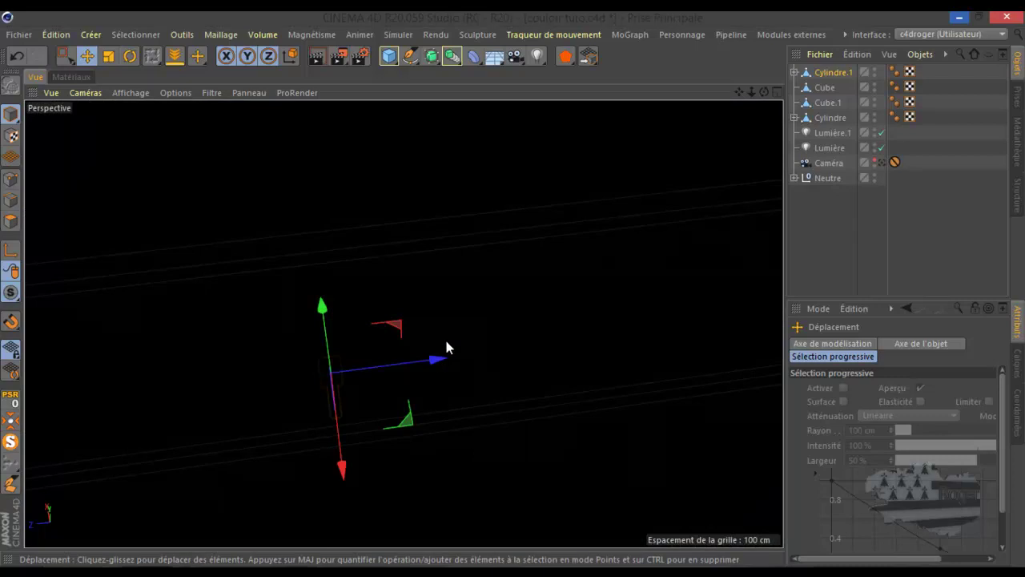
scroll(447, 346, up, 3)
Step: Move Cylindre just below Cylindre.1 in the hierarchy and select both handles
mouse_move(447, 346)
alt+mouse_down()
mouse_move(764, 92)
mouse_move(600, 251)
alt+mouse_up()
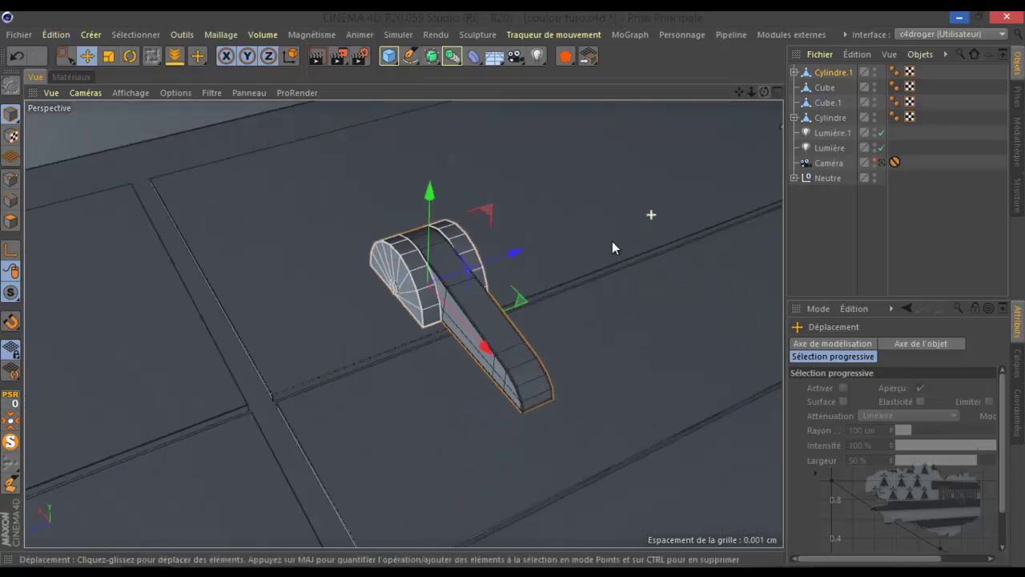
scroll(600, 251, down, 2)
scroll(600, 252, down, 2)
scroll(600, 252, down, 2)
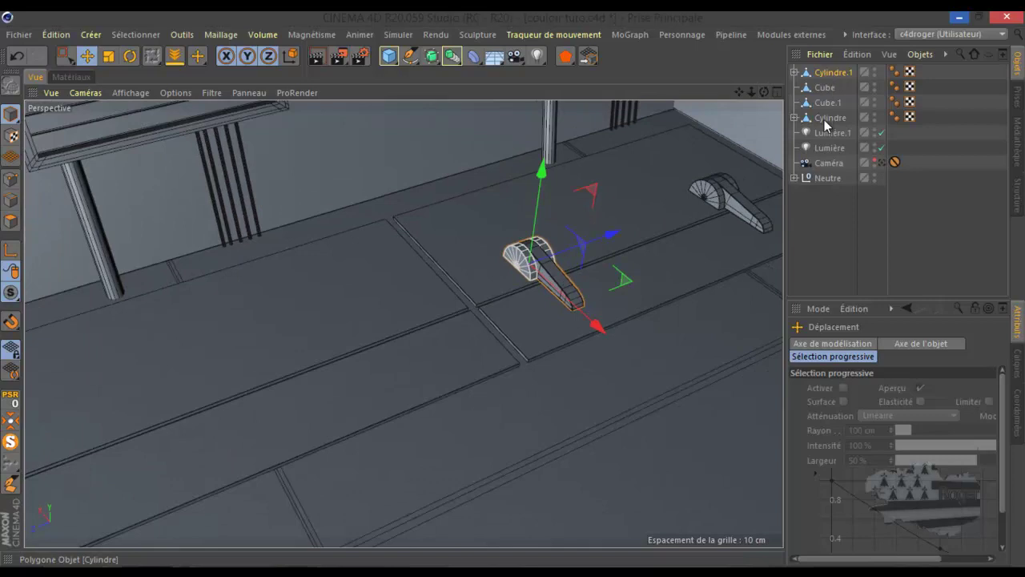
drag(825, 120, 850, 74)
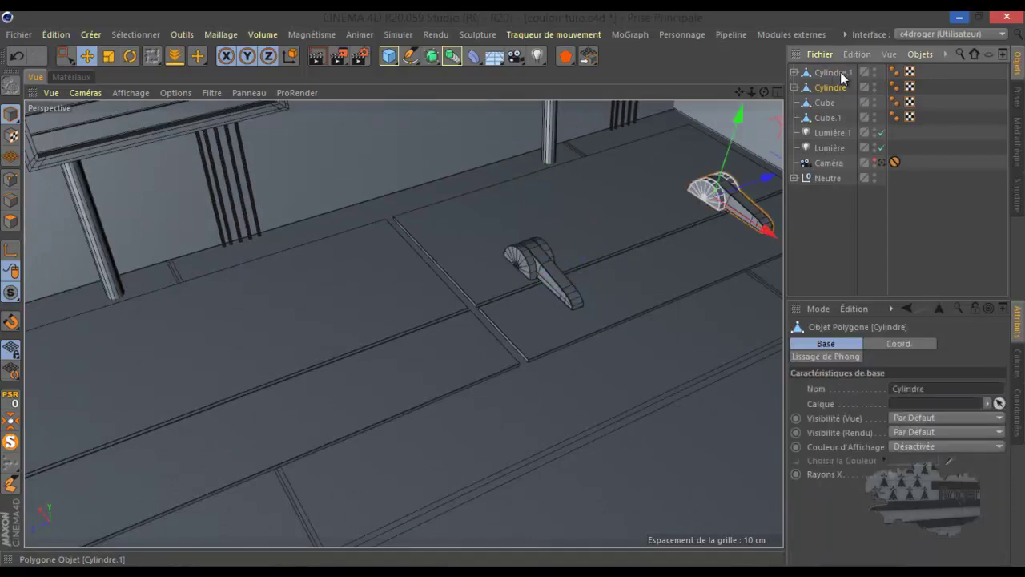
ctrl+click(833, 73)
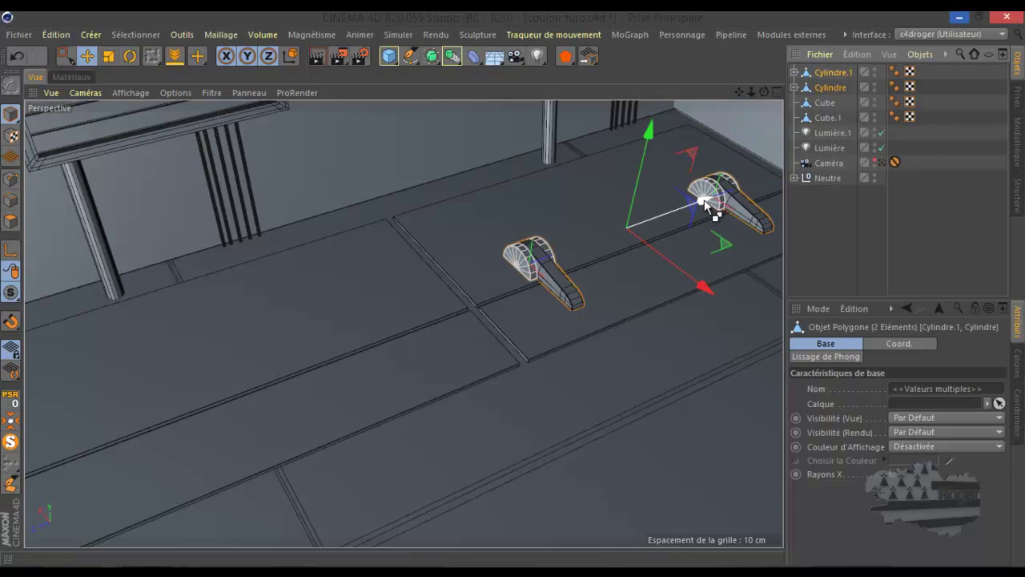
Step: Duplicate both handles about 258 cm further along, then undo that copy
ctrl+drag(704, 201, 347, 377)
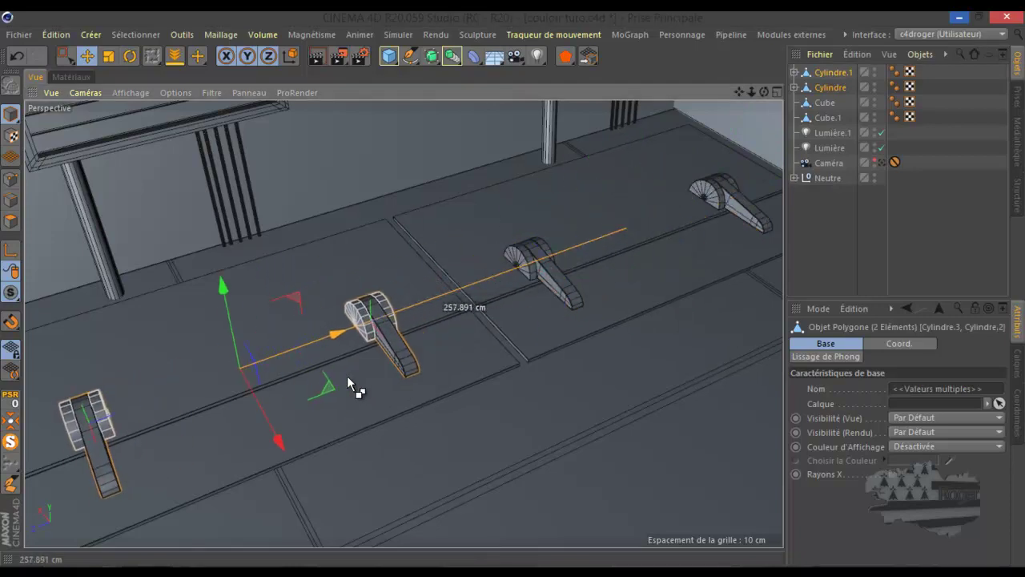
scroll(448, 312, down, 3)
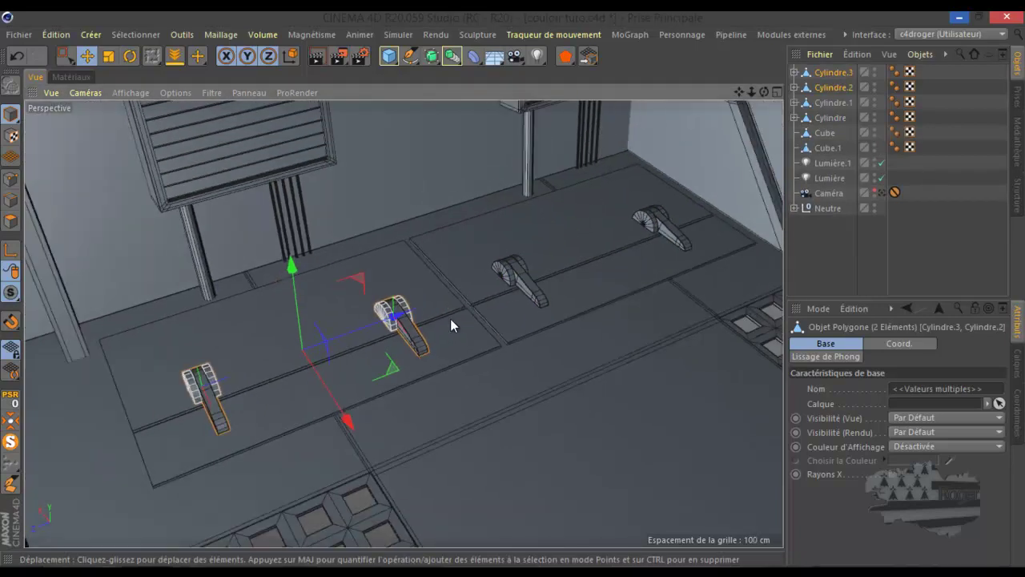
scroll(448, 322, up, 1)
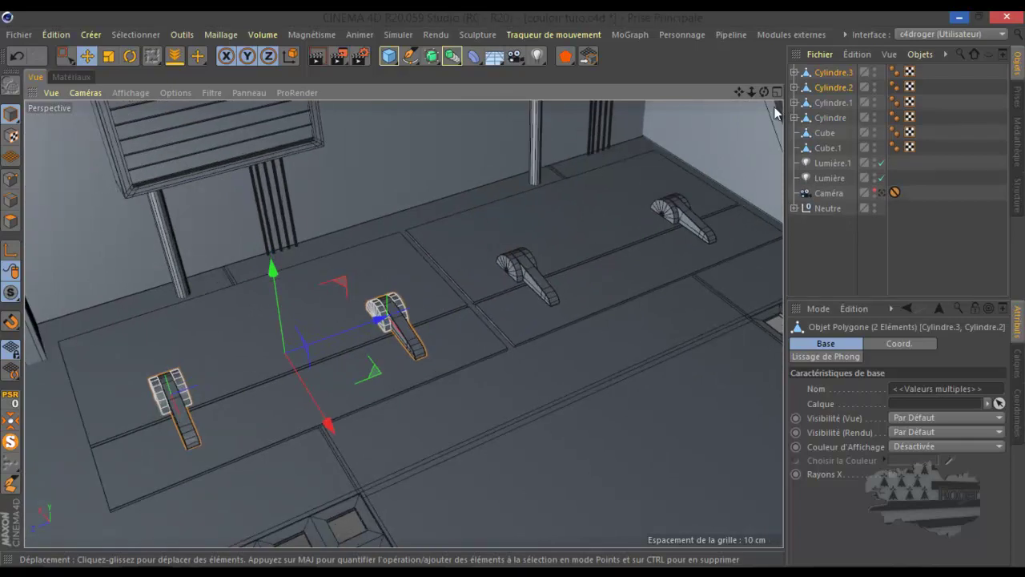
scroll(505, 293, down, 2)
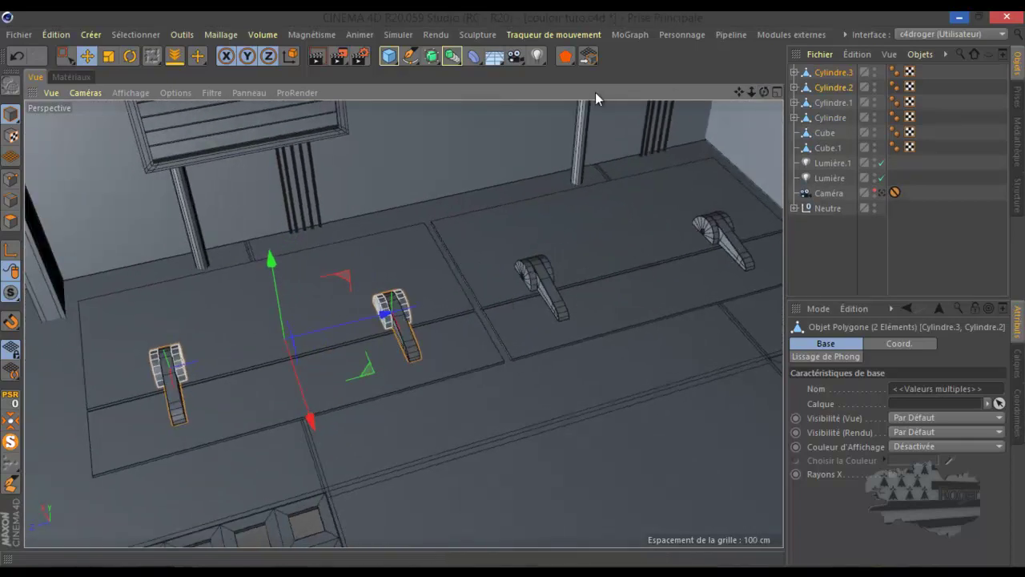
click(16, 56)
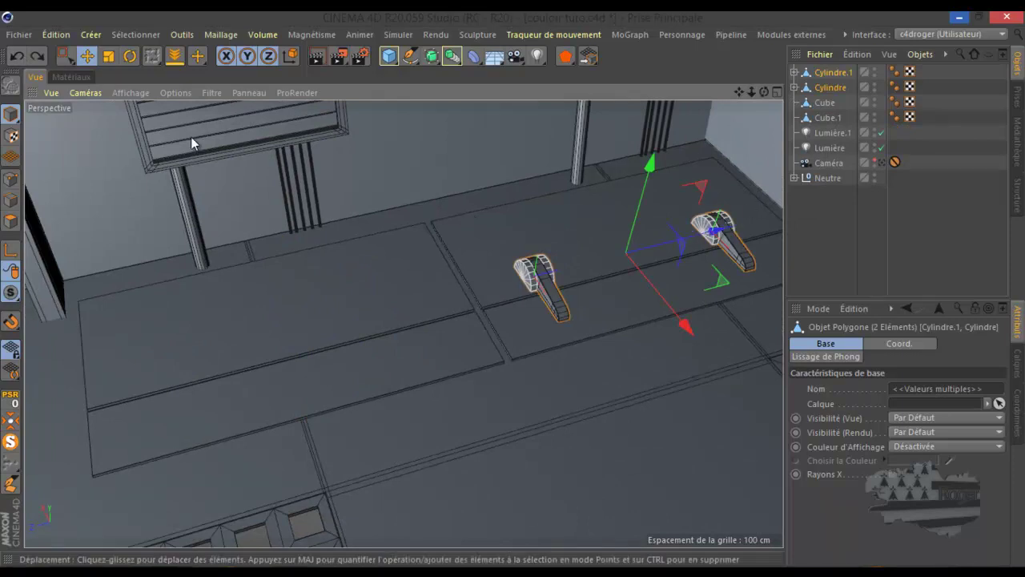
Step: Scale both handles up uniformly to about 142%
key(t)
mouse_move(731, 250)
mouse_down()
mouse_move(741, 235)
mouse_move(760, 239)
mouse_up()
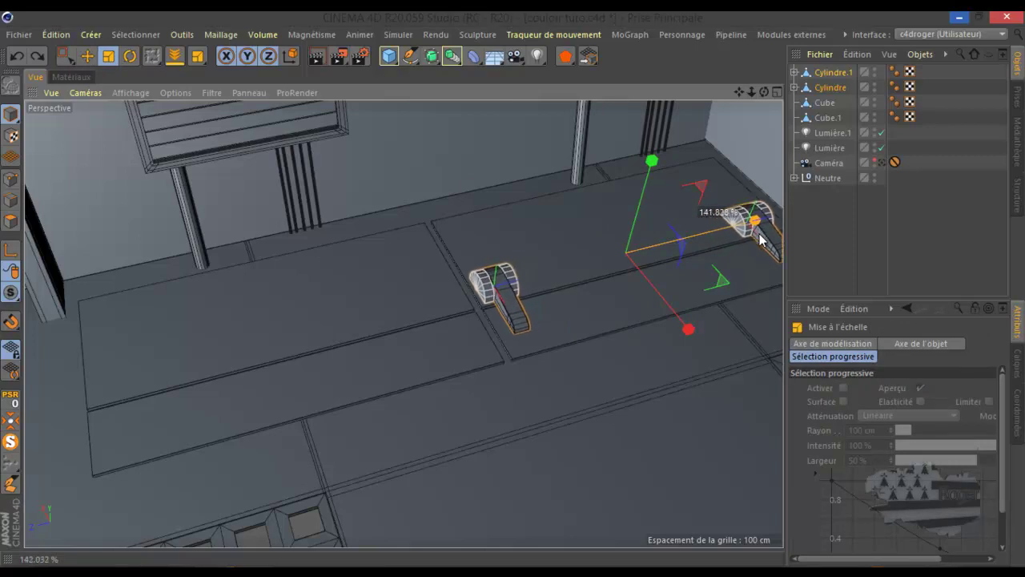
drag(760, 239, 758, 237)
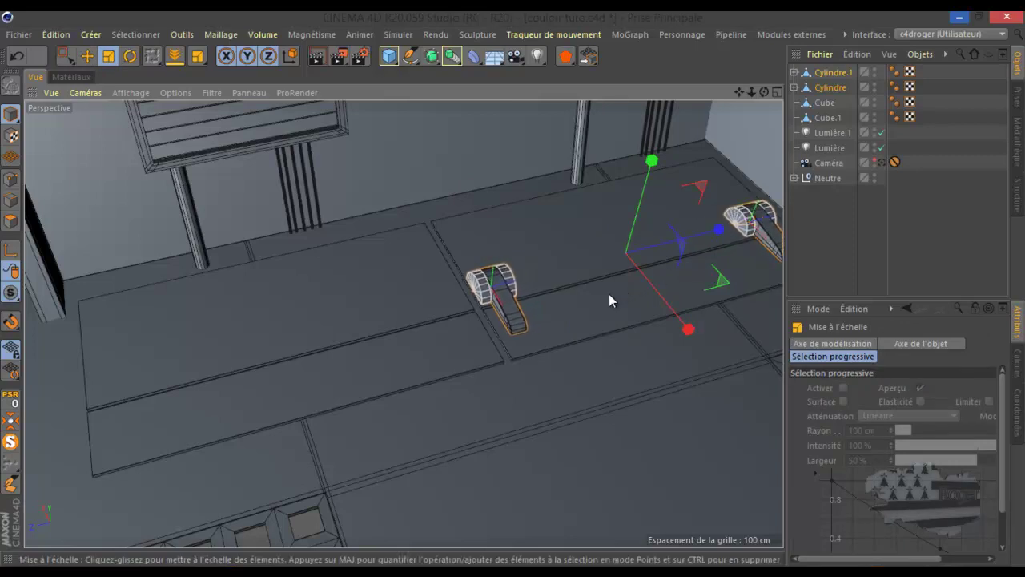
scroll(500, 307, up, 3)
scroll(500, 308, up, 2)
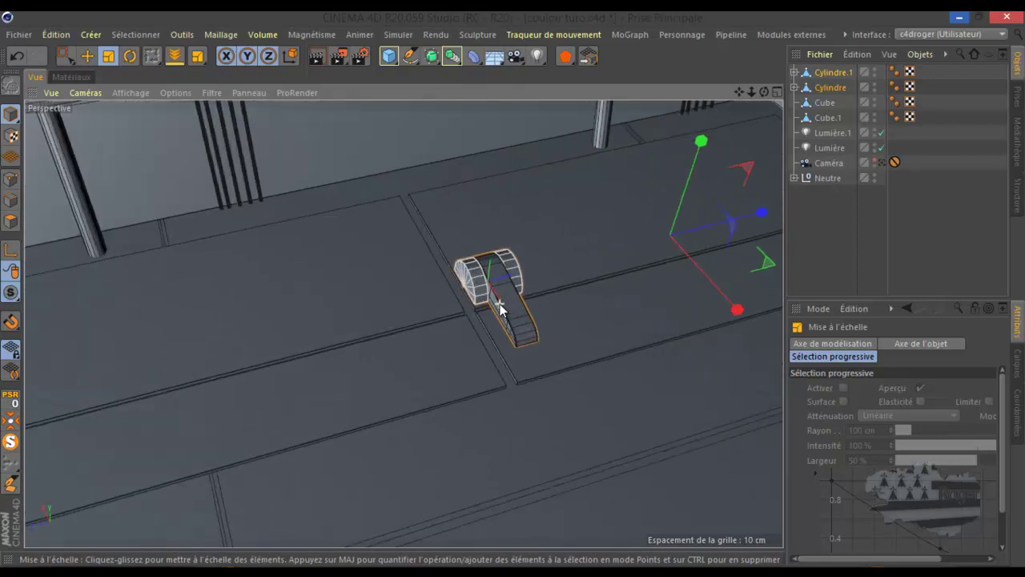
scroll(499, 304, up, 2)
scroll(500, 304, up, 1)
scroll(500, 304, up, 1)
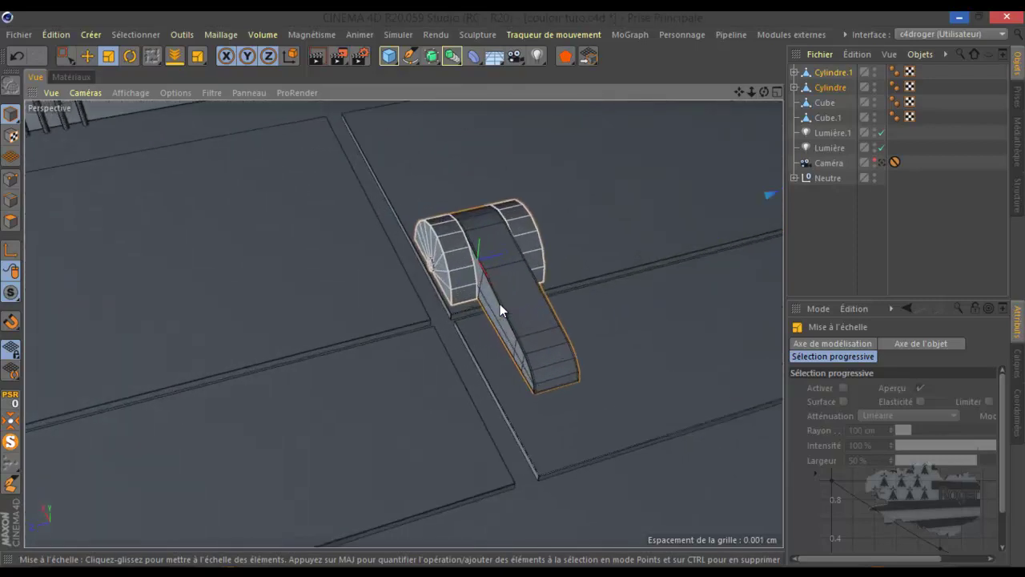
Step: Reframe the view on the handles and switch to the four-view layout
scroll(414, 318, down, 2)
scroll(322, 322, down, 2)
scroll(319, 322, down, 2)
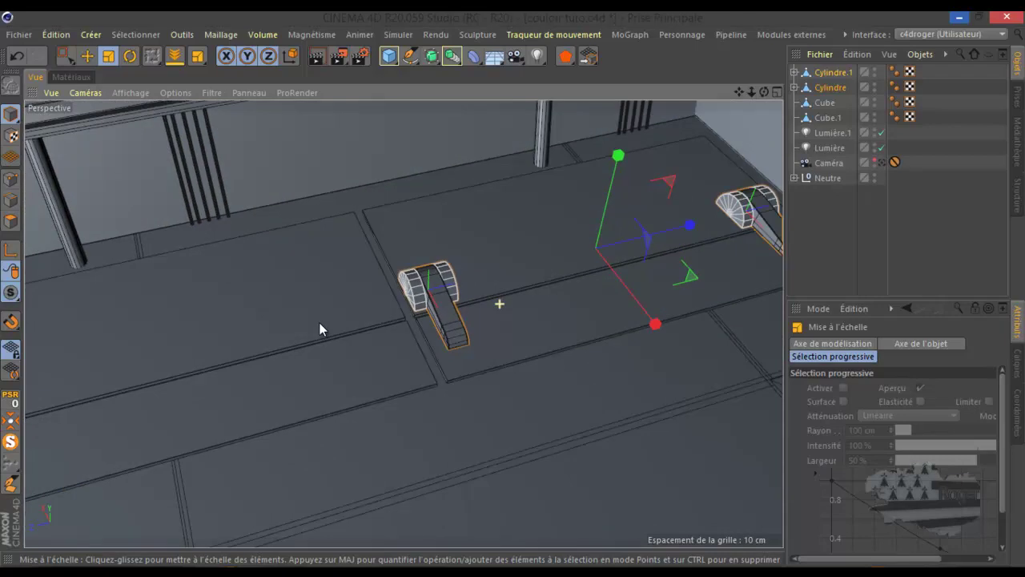
scroll(336, 319, down, 2)
mouse_move(512, 288)
alt+mouse_down()
mouse_move(531, 224)
mouse_move(542, 258)
alt+mouse_up()
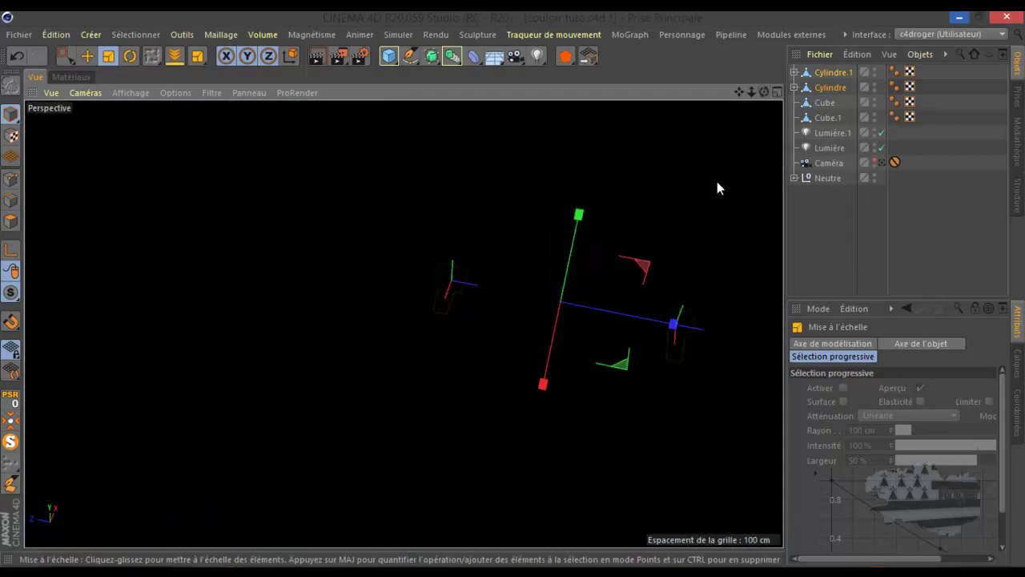
drag(752, 92, 563, 301)
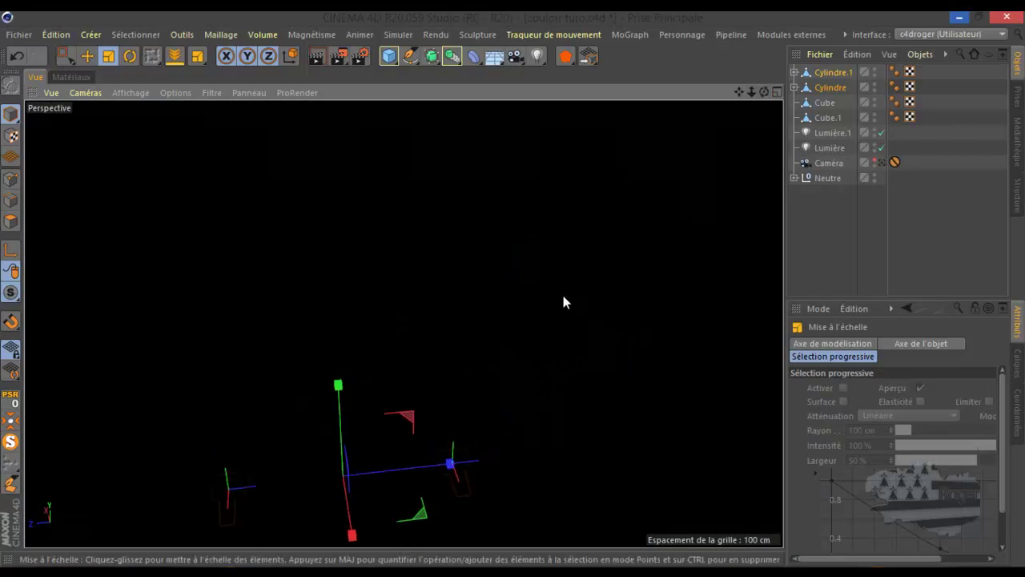
middle_click(563, 301)
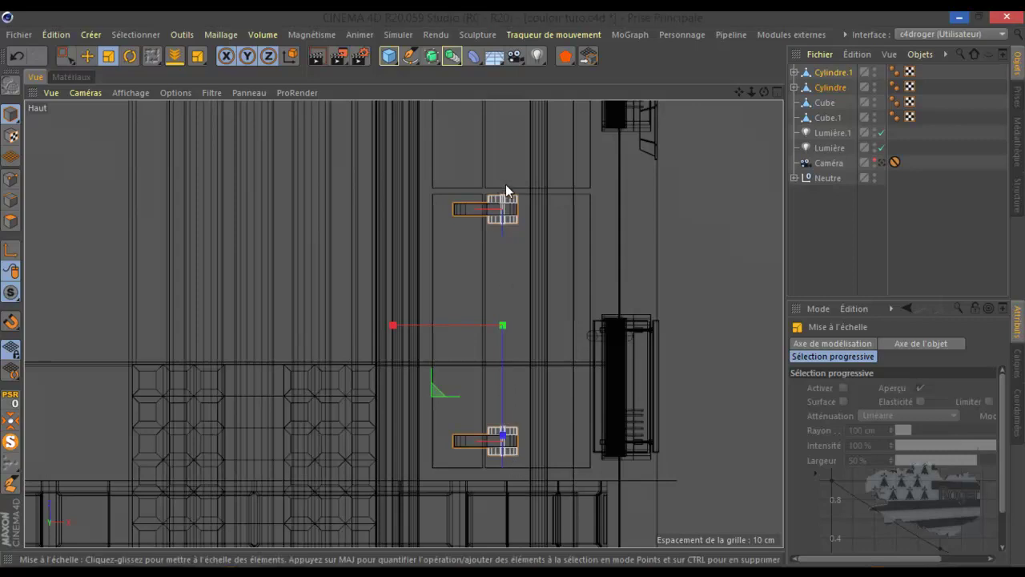
Step: Nudge the Cylindre handle about 4 cm along the blue axis
click(832, 88)
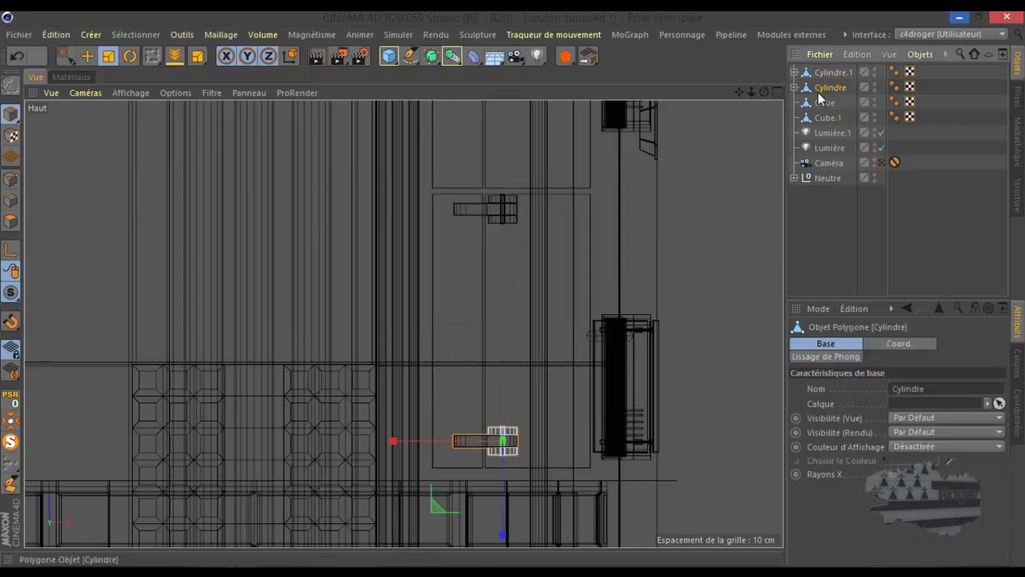
click(86, 56)
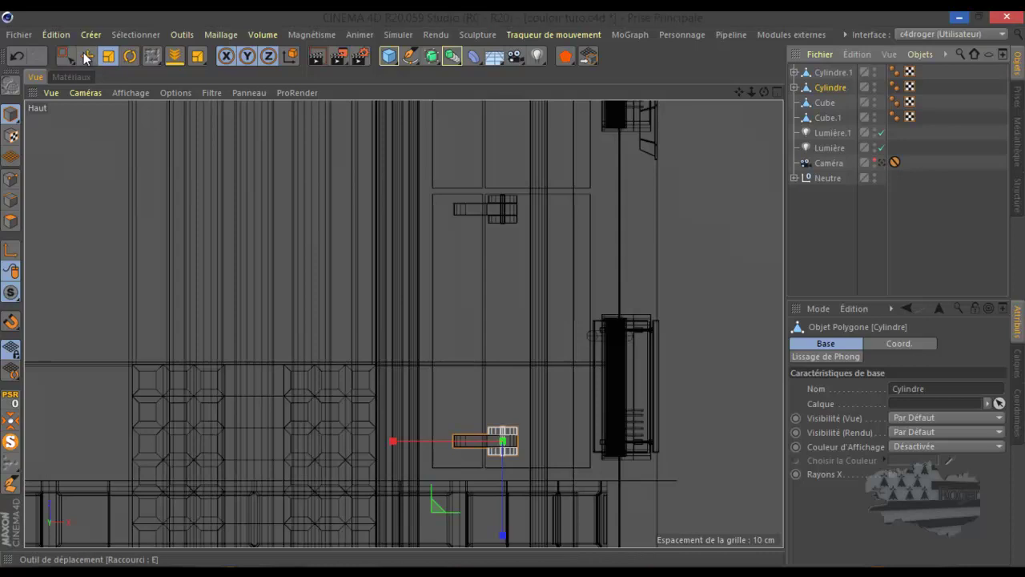
mouse_move(501, 532)
mouse_down()
mouse_move(503, 548)
mouse_move(501, 529)
mouse_up()
scroll(500, 476, up, 3)
scroll(449, 441, down, 2)
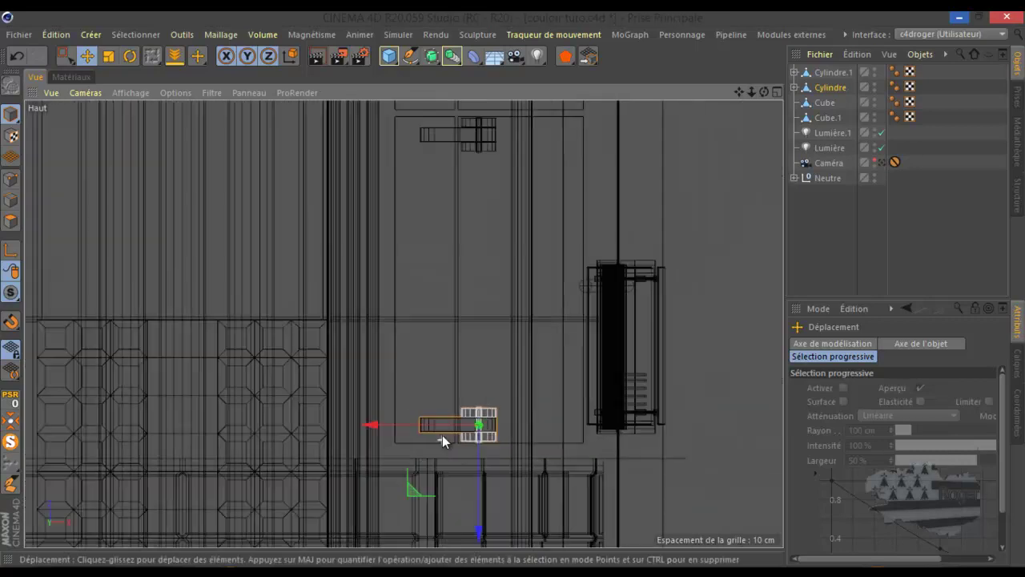
scroll(473, 404, down, 2)
Step: Scale both handles along one axis and copy the pair further along the floor
ctrl+click(834, 72)
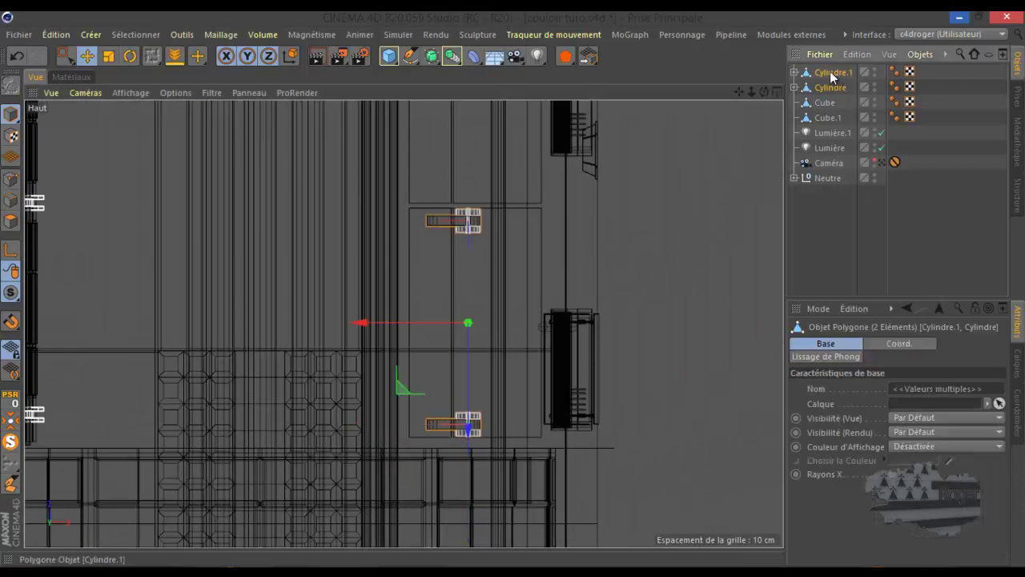
key(t)
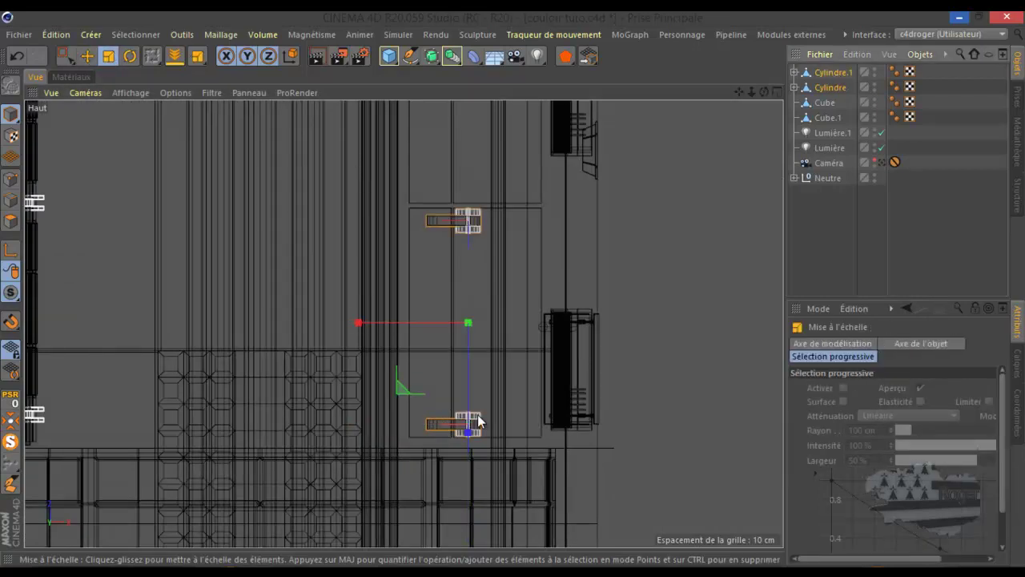
drag(467, 433, 475, 421)
scroll(716, 310, down, 2)
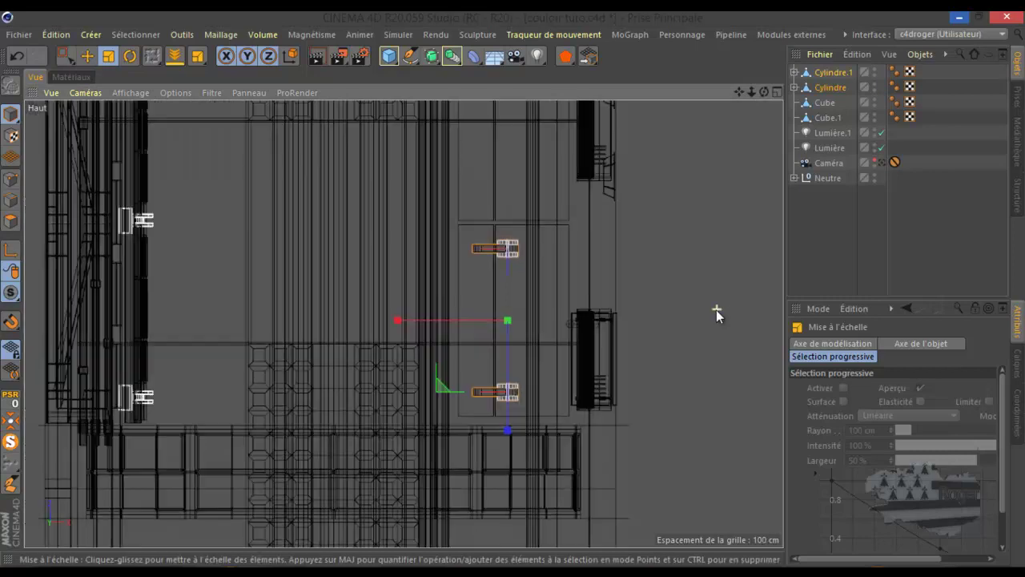
scroll(716, 310, down, 2)
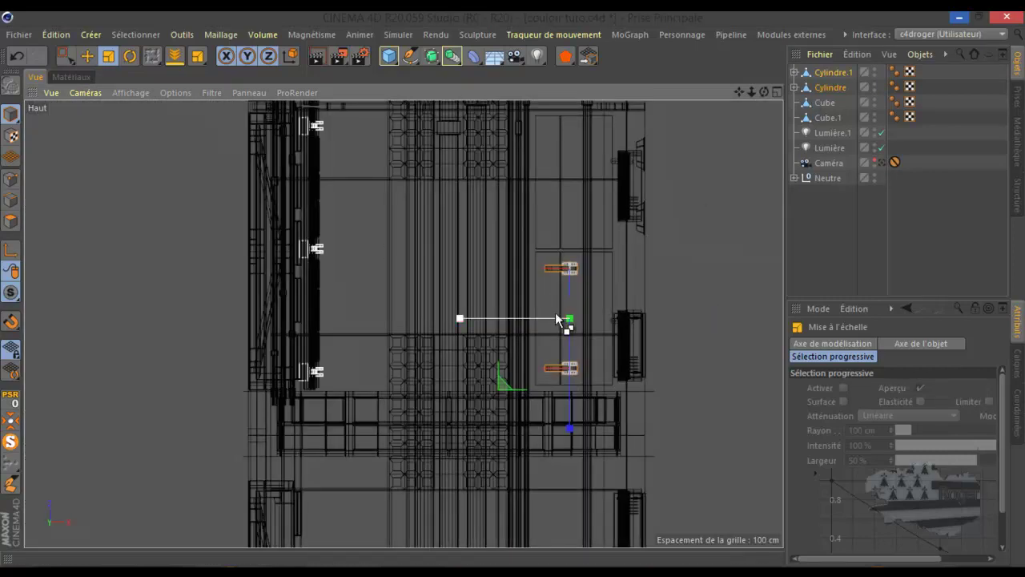
click(87, 57)
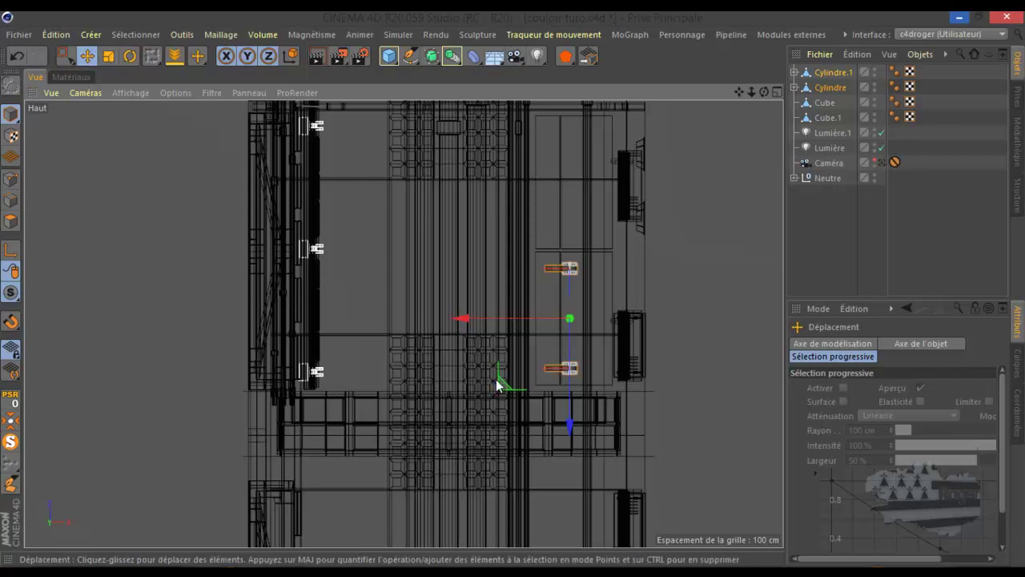
mouse_move(569, 423)
mouse_down()
mouse_move(567, 244)
mouse_move(566, 286)
mouse_up()
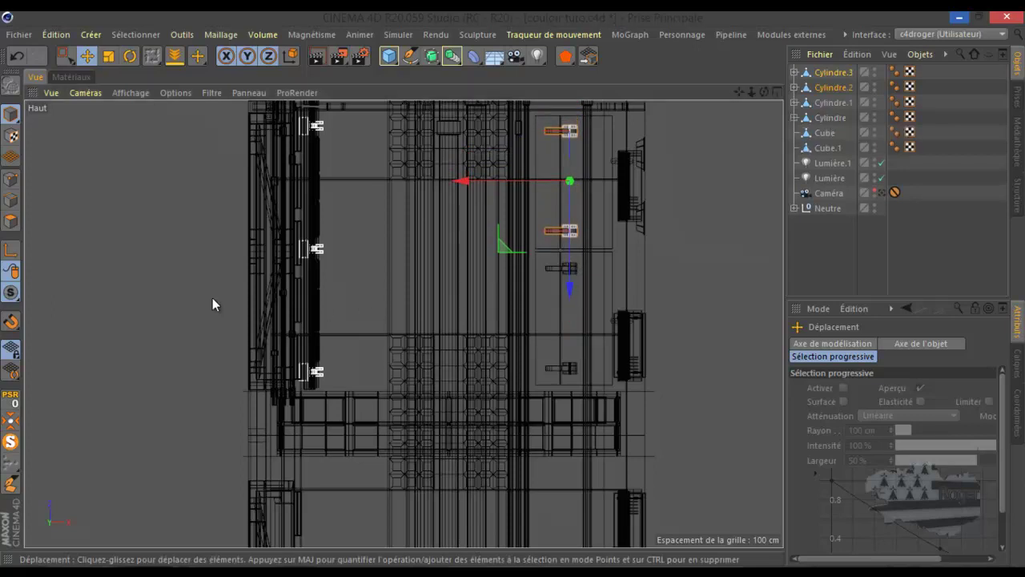
Step: Frame the four handles in a maximized perspective view and box-select them with both floor plates
middle_click(212, 298)
middle_click(218, 276)
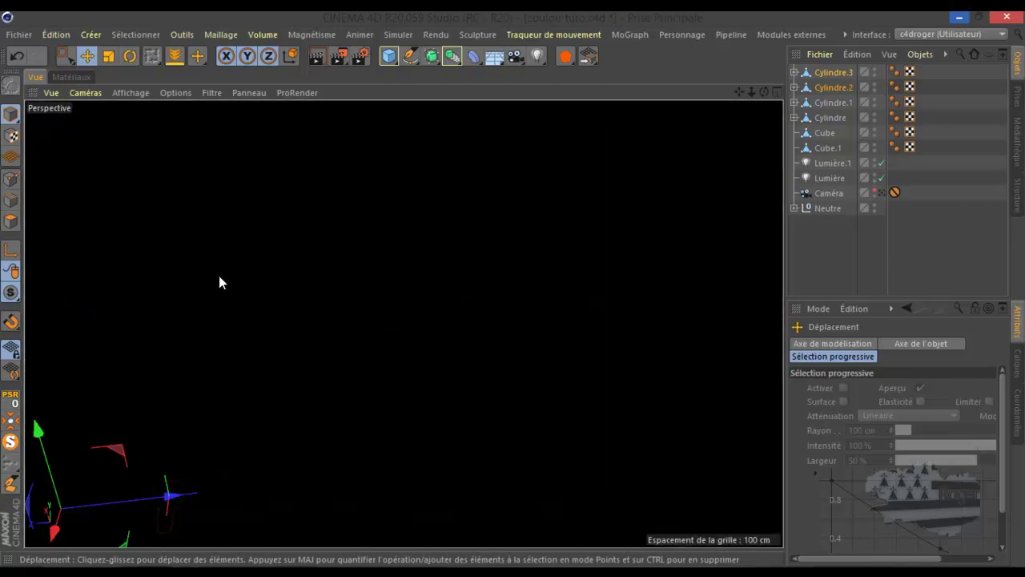
key(o)
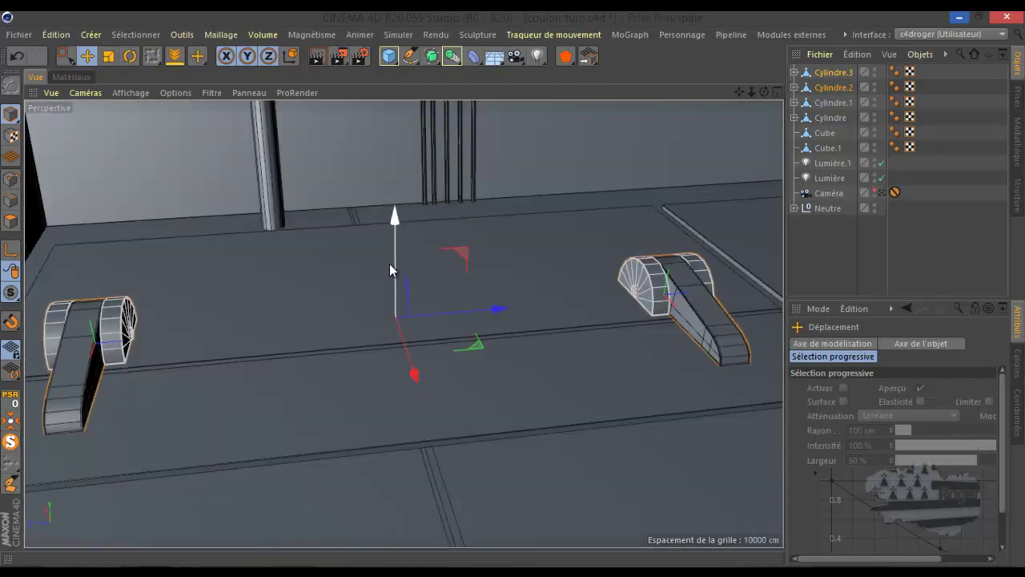
scroll(497, 255, down, 2)
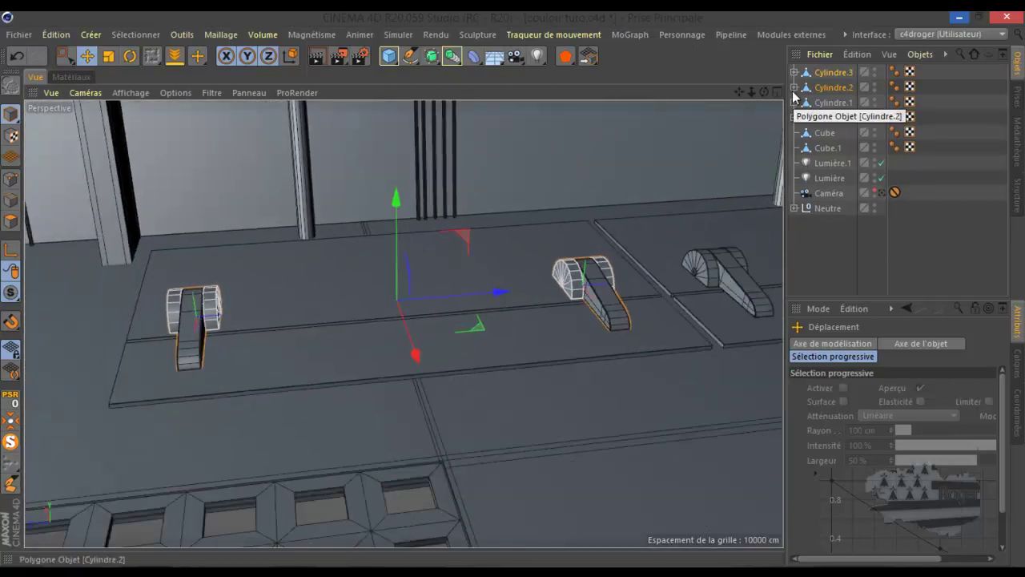
mouse_move(515, 293)
alt+mouse_down()
mouse_move(701, 212)
mouse_move(741, 205)
alt+mouse_up()
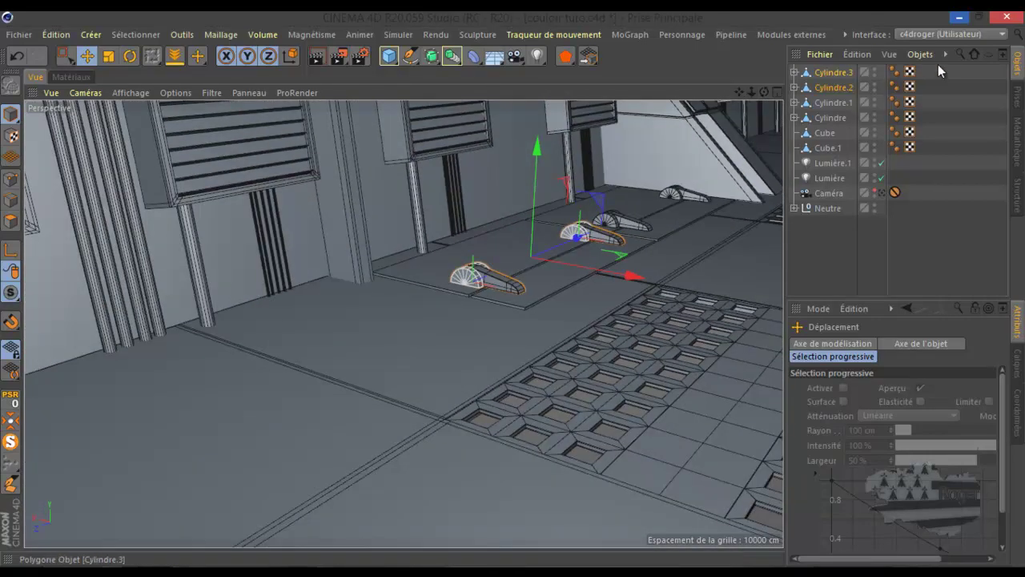
drag(938, 65, 797, 156)
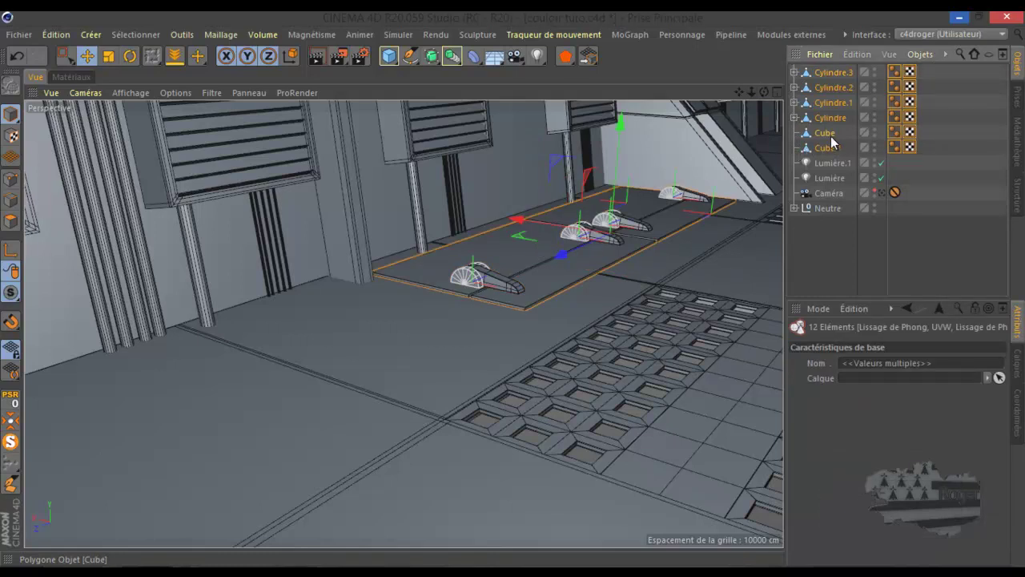
Step: Group the four handles and two floor plates into null Neutre.1 and duplicate it as Neutre.2
key(alt+g)
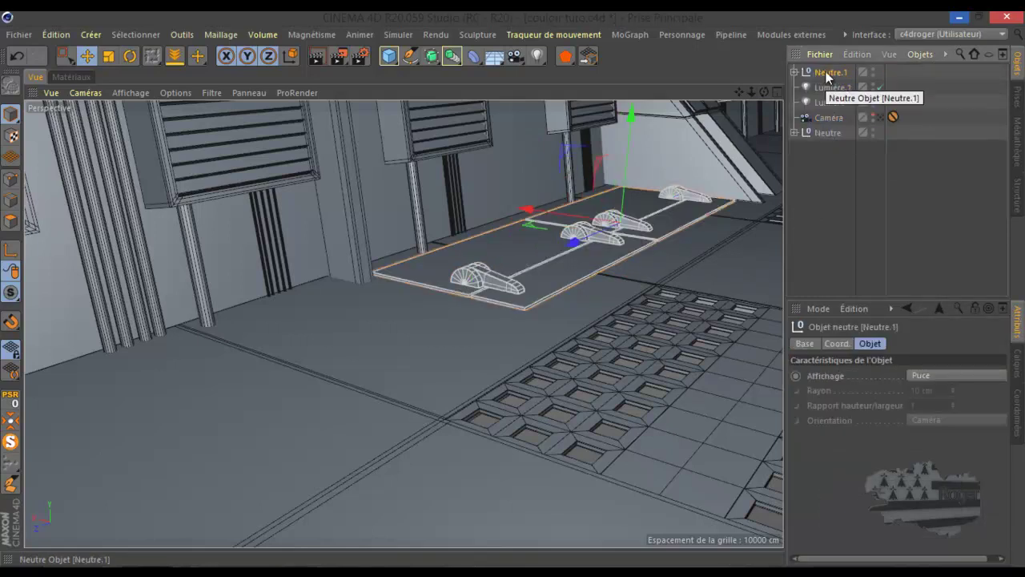
ctrl+drag(833, 80, 827, 85)
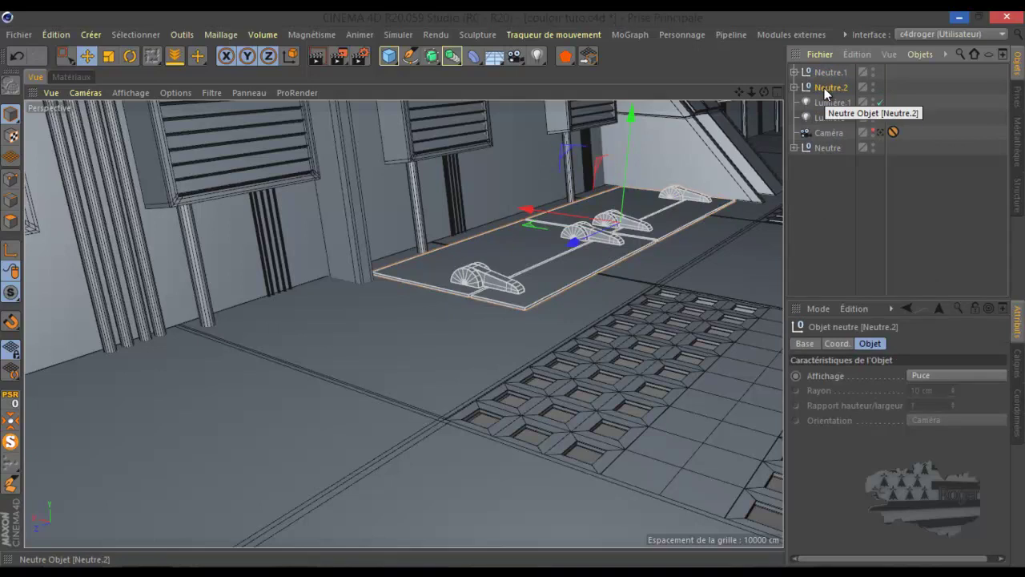
scroll(505, 264, up, 3)
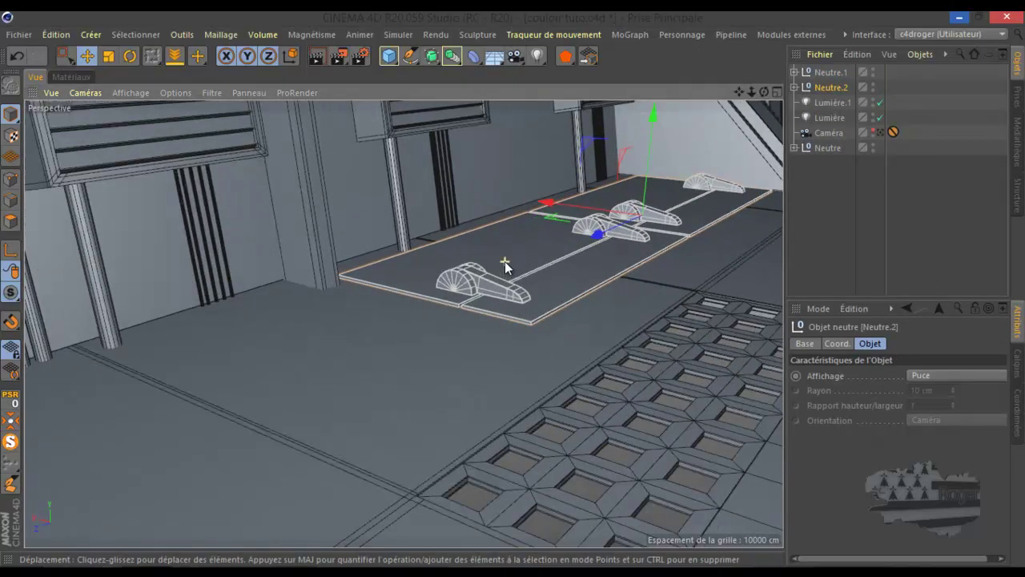
scroll(504, 265, up, 3)
scroll(505, 264, up, 2)
scroll(503, 268, up, 2)
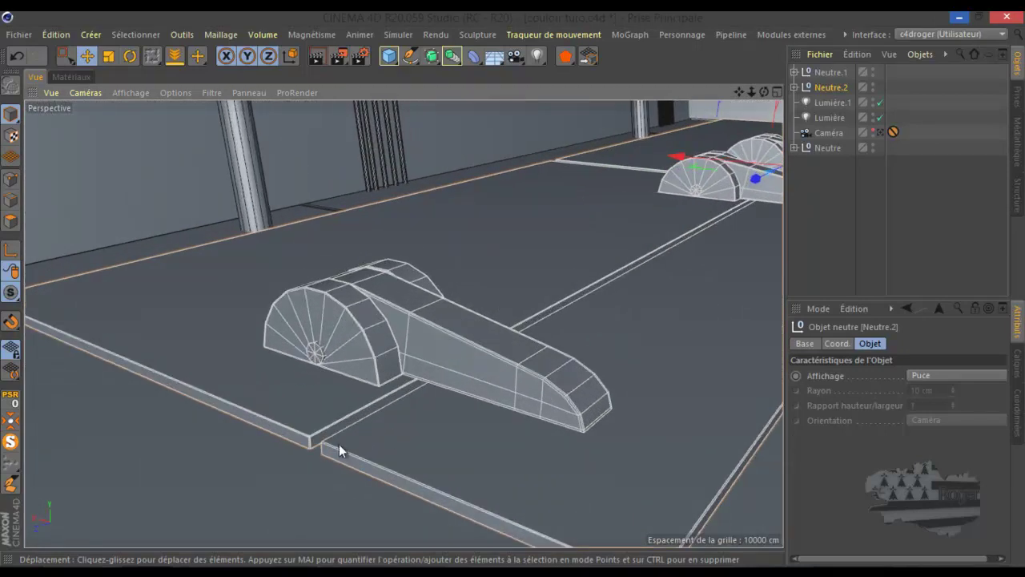
scroll(339, 443, up, 2)
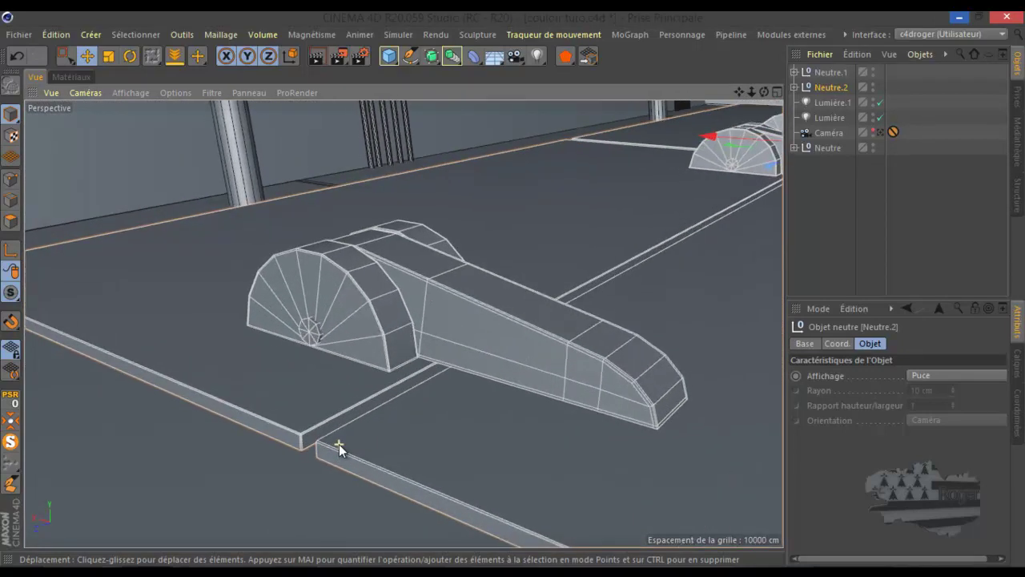
scroll(339, 443, down, 2)
scroll(339, 444, down, 2)
scroll(338, 444, down, 2)
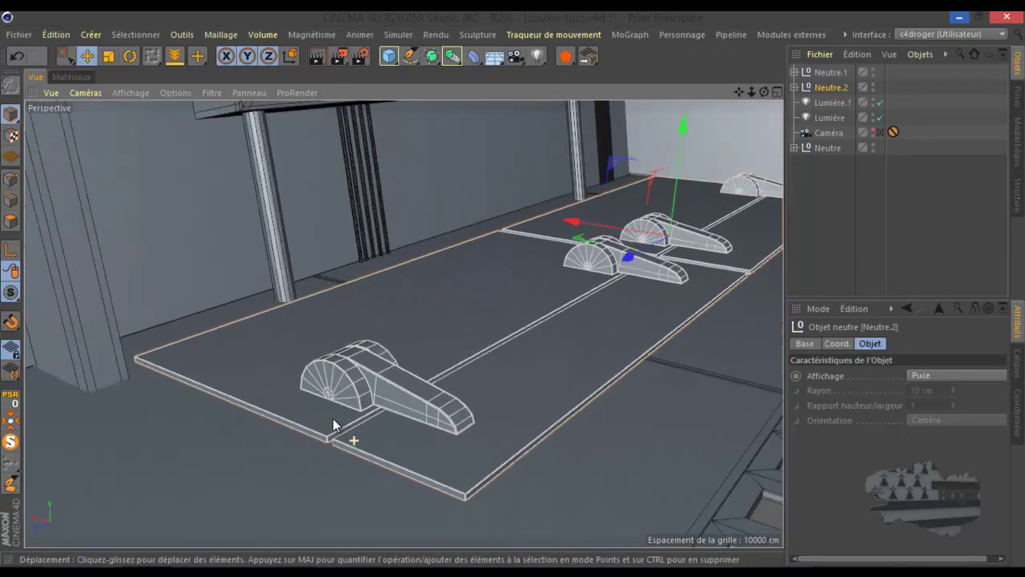
scroll(333, 418, down, 2)
scroll(337, 424, down, 2)
scroll(343, 412, down, 2)
scroll(412, 393, down, 2)
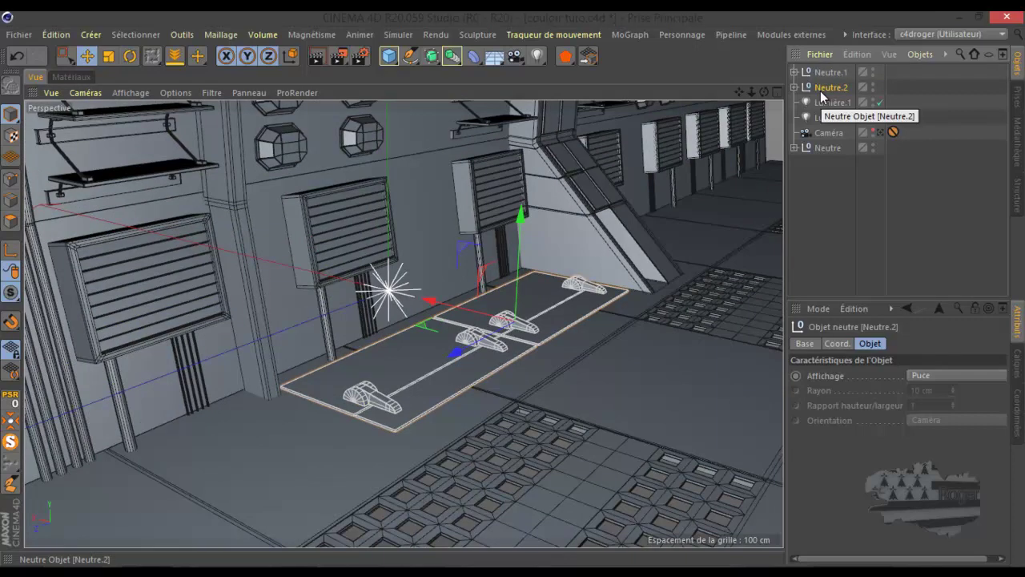
Step: Delete Neutre.2, nest Neutre.1 inside the corridor's Neutre group and enable subdivision surface 01
key(Delete)
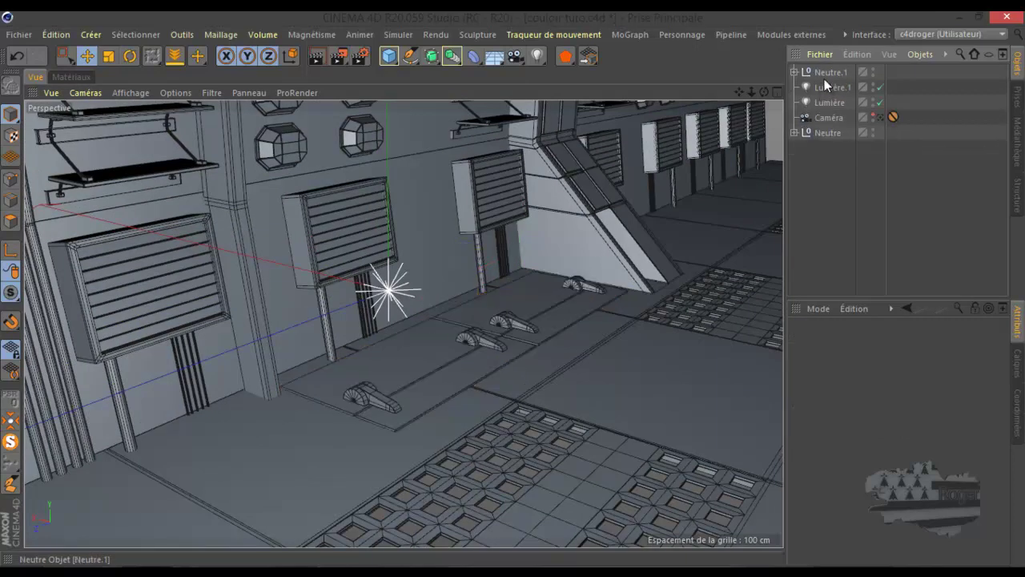
click(794, 132)
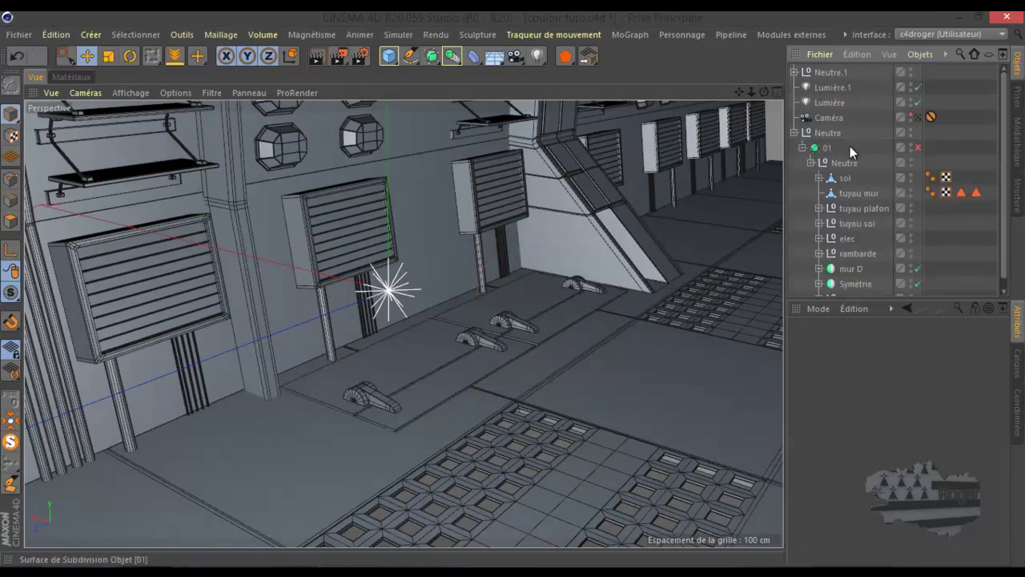
drag(833, 83, 837, 176)
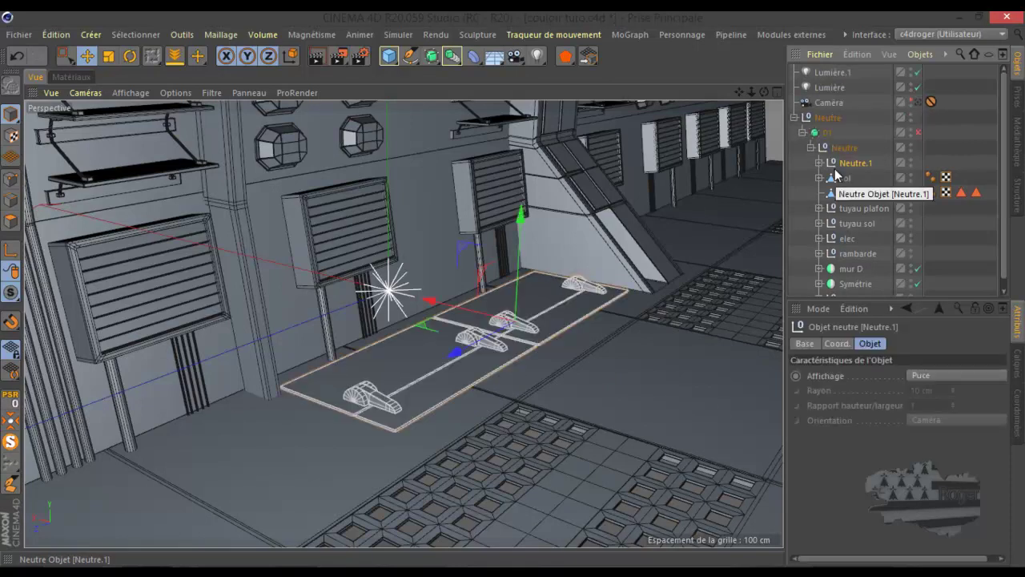
click(919, 131)
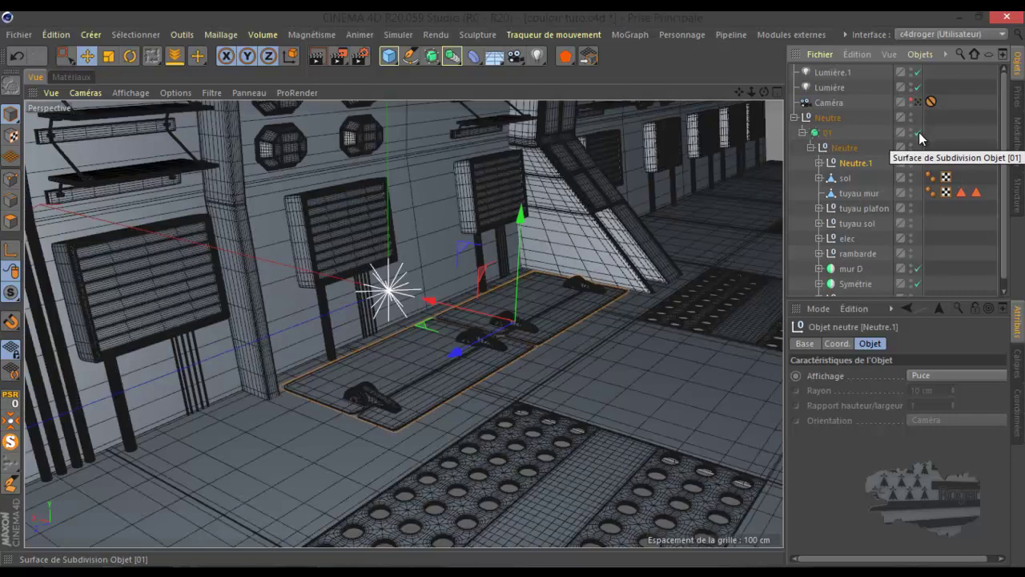
Step: Inspect the smoothed handles from another angle and select Neutre.1 for isolation
scroll(382, 417, up, 2)
scroll(381, 422, up, 2)
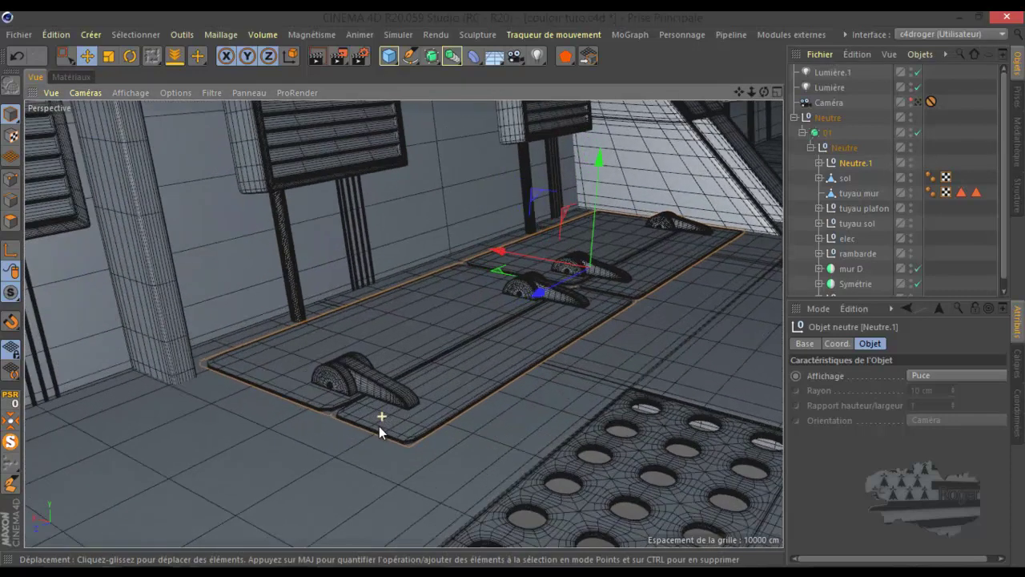
scroll(379, 426, up, 2)
scroll(379, 426, up, 2)
scroll(378, 426, up, 2)
scroll(340, 426, up, 2)
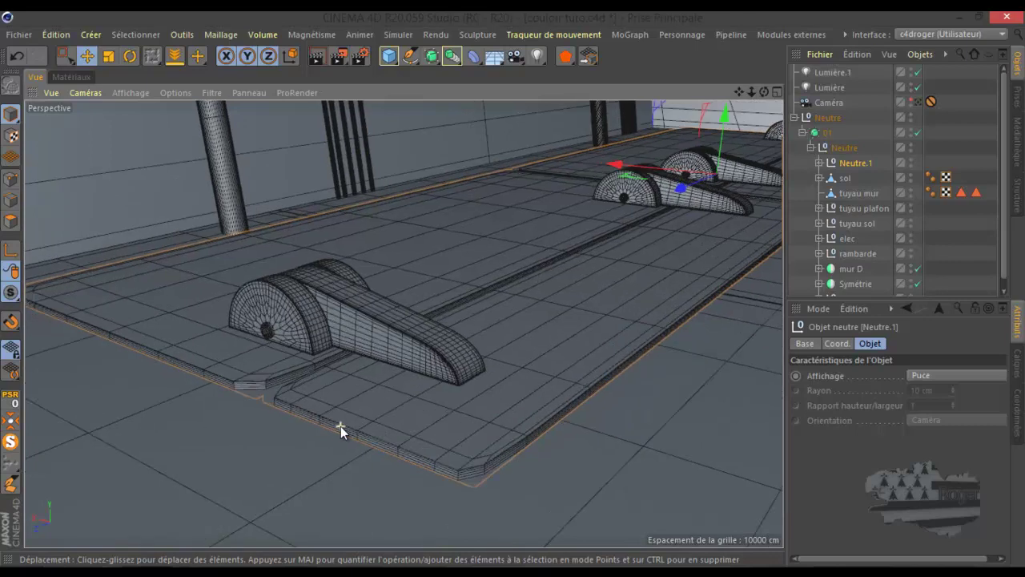
scroll(340, 426, up, 2)
drag(765, 92, 514, 287)
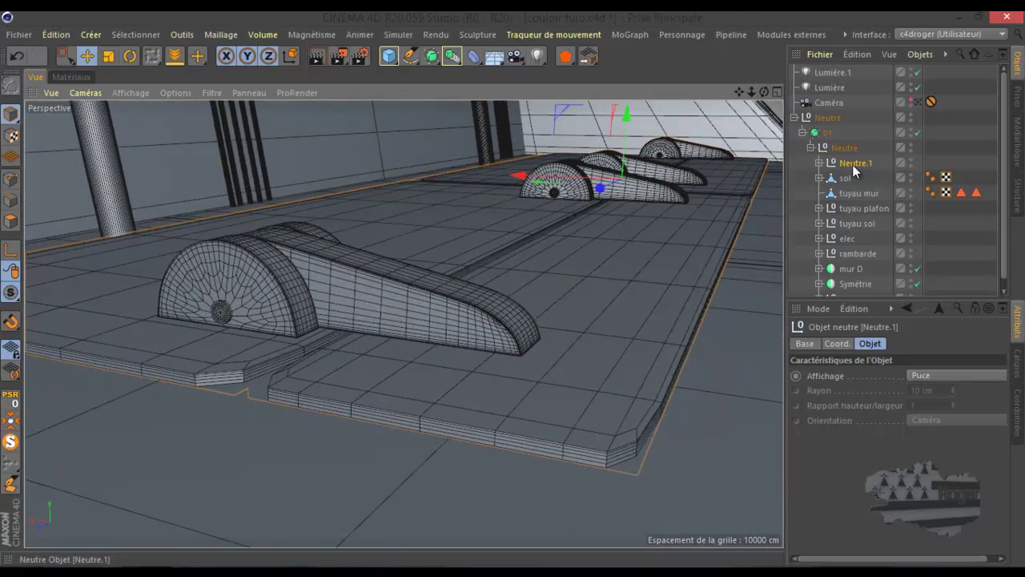
click(852, 165)
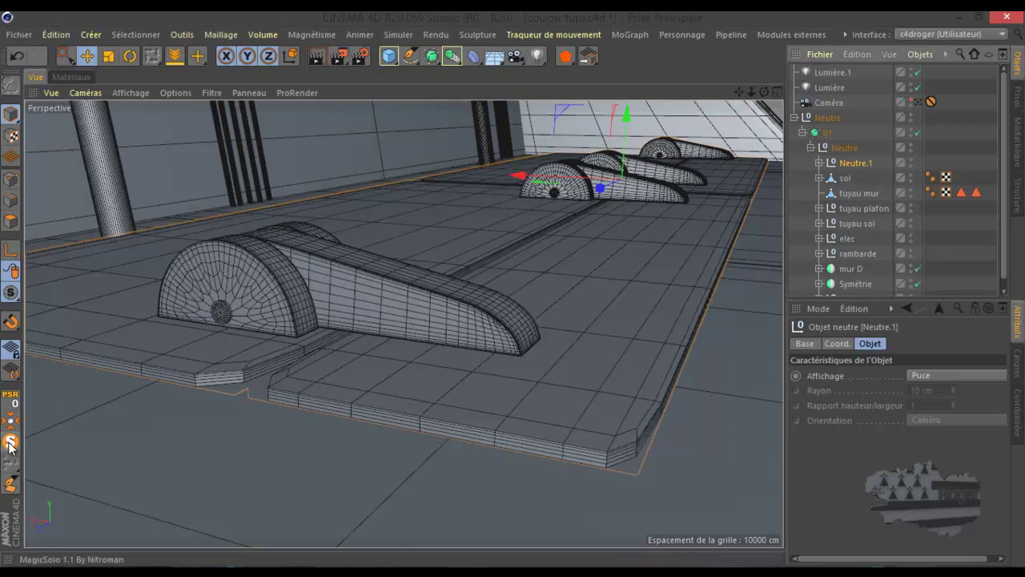
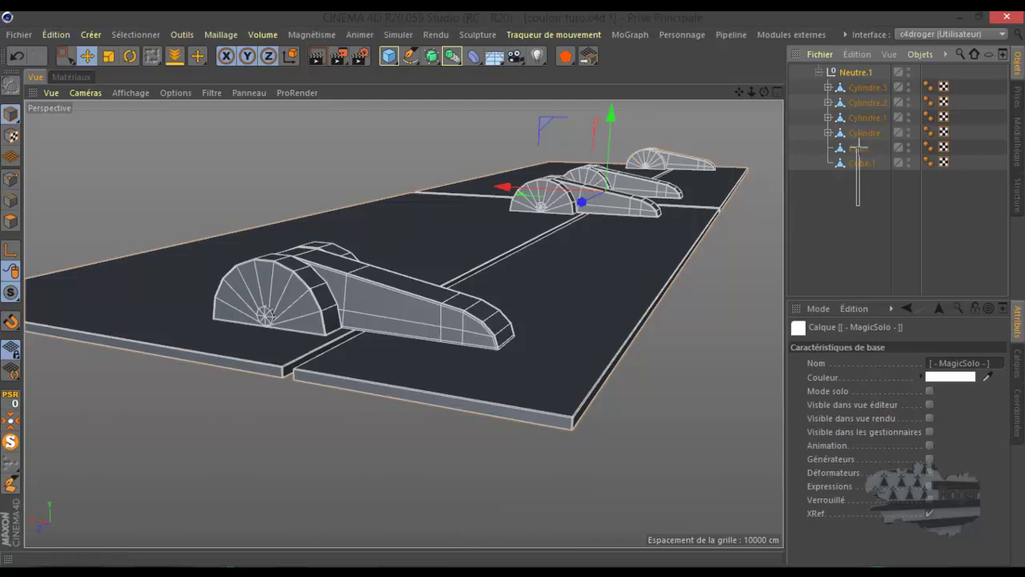
Step: Select slabs Cube and Cube.1 in Points mode, zoomed in on a slab corner
drag(857, 148, 860, 151)
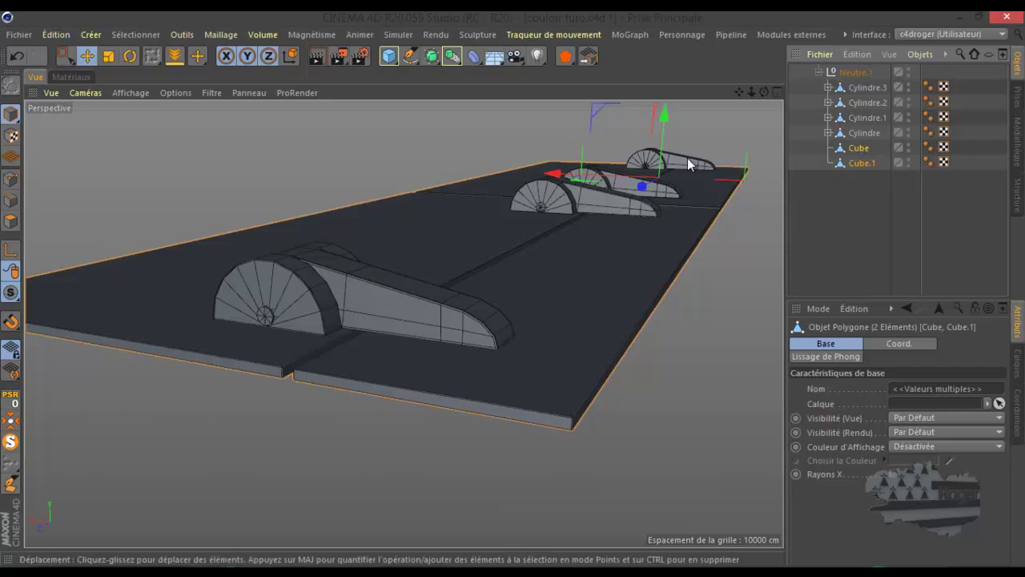
drag(761, 94, 510, 296)
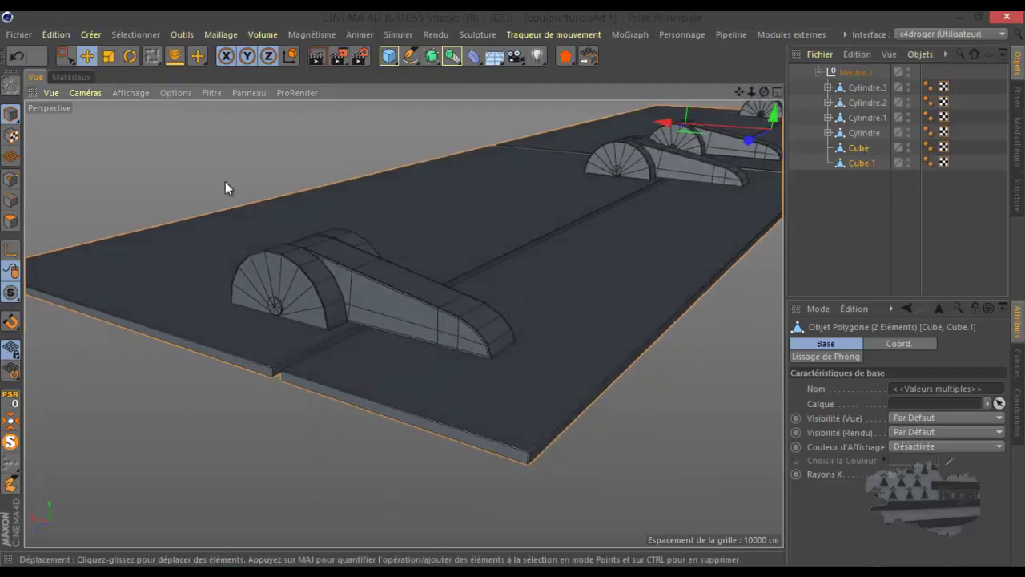
click(11, 180)
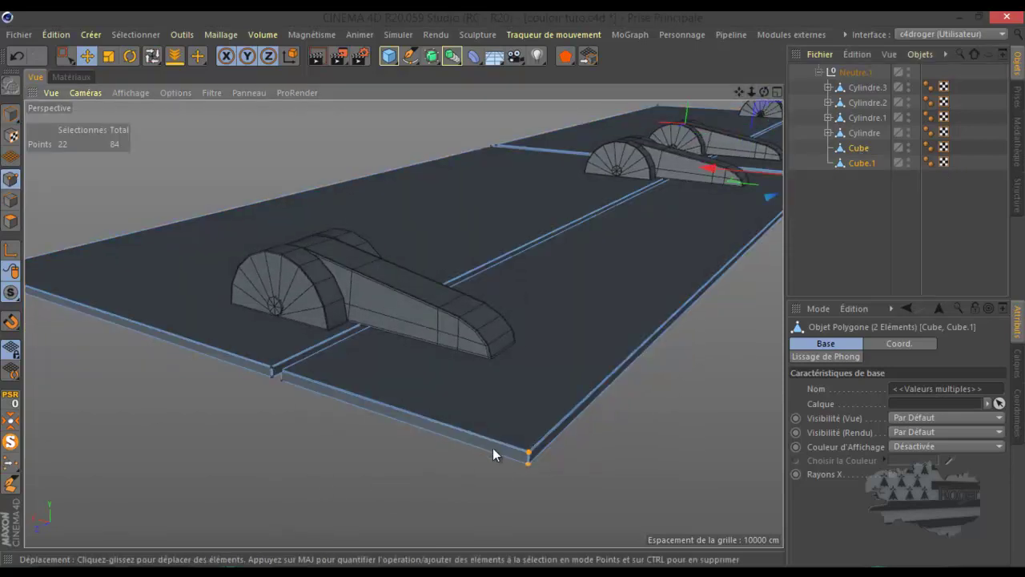
scroll(492, 454, up, 2)
scroll(580, 479, up, 1)
scroll(580, 479, up, 2)
scroll(580, 479, up, 1)
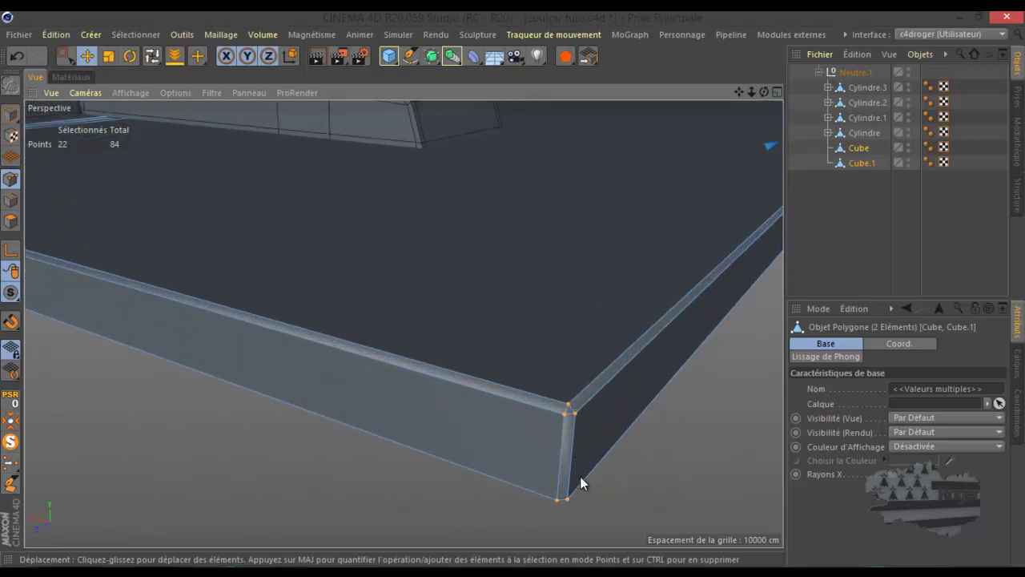
Step: Cut a loop around the slab's side at 99.909% offset and turn on wireframe display
key(k)
key(l)
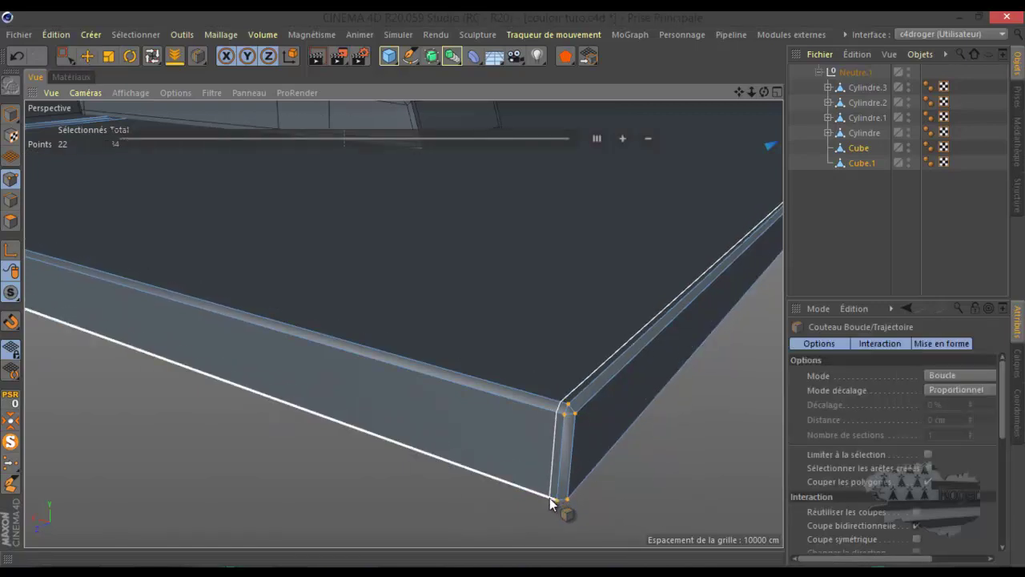
click(552, 502)
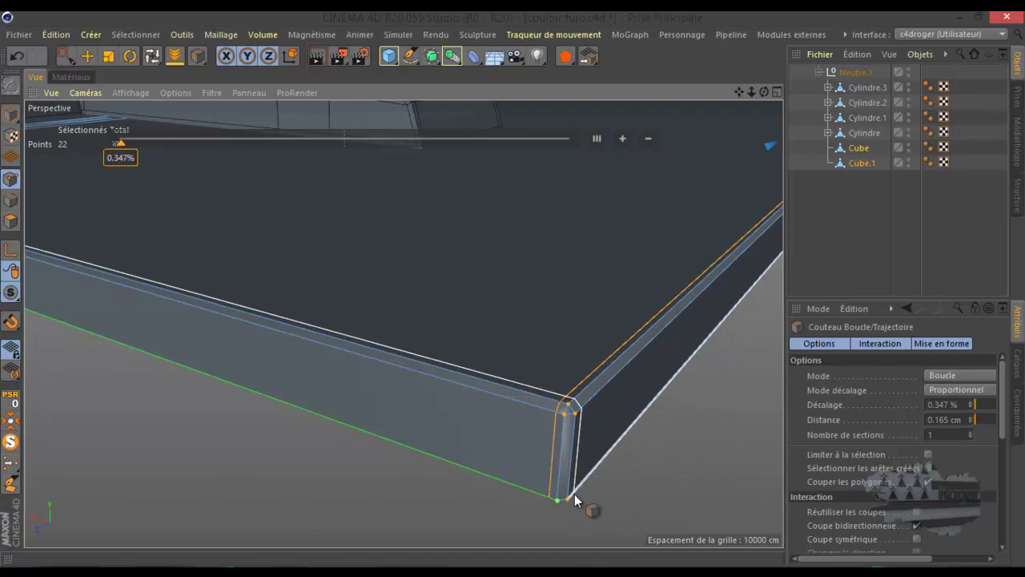
click(573, 495)
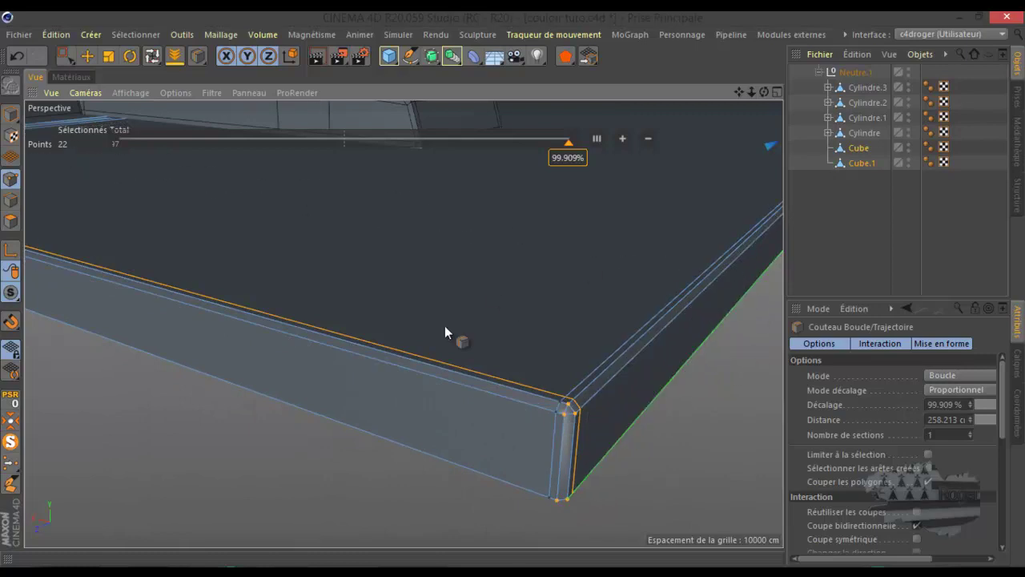
scroll(444, 348, down, 2)
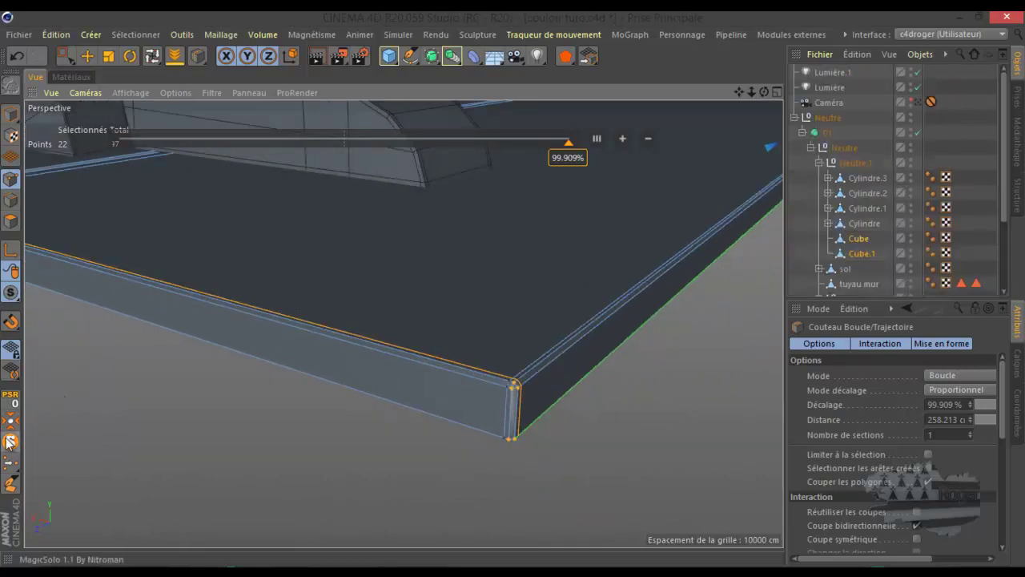
key(n)
key(b)
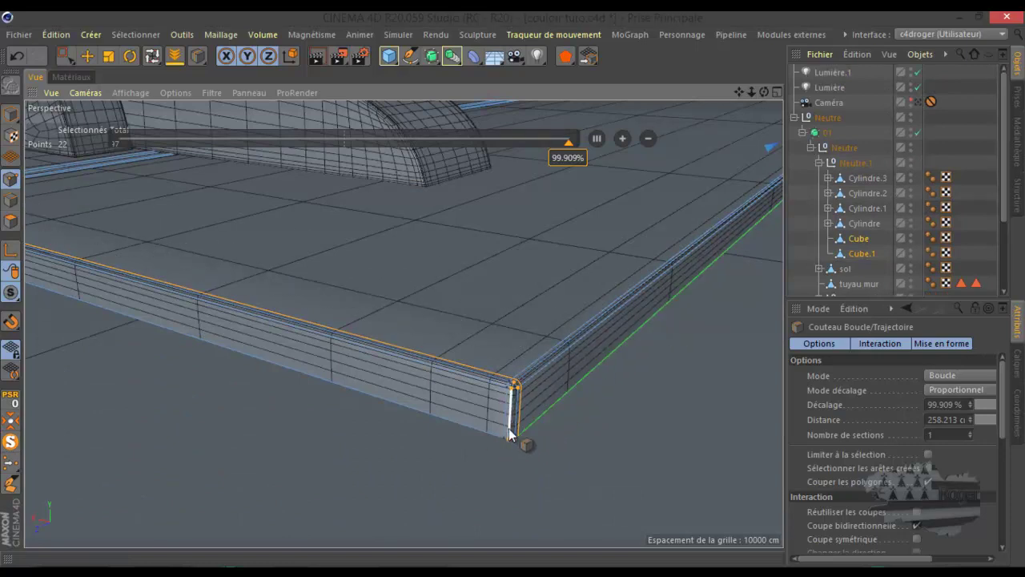
Step: Isolate the two slabs with MagicSolo and zoom in toward a slab corner
click(10, 421)
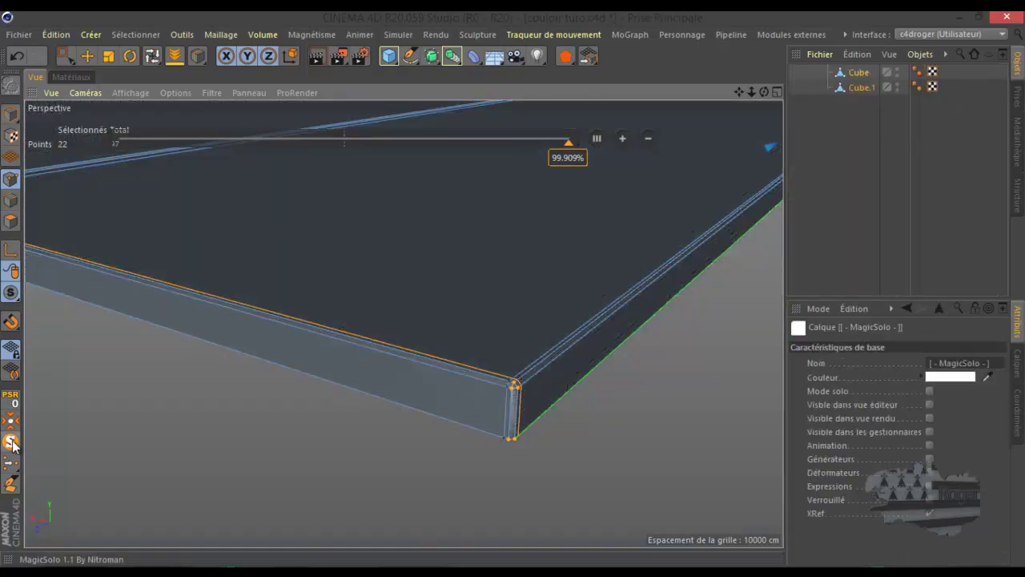
scroll(646, 377, down, 3)
scroll(646, 378, down, 2)
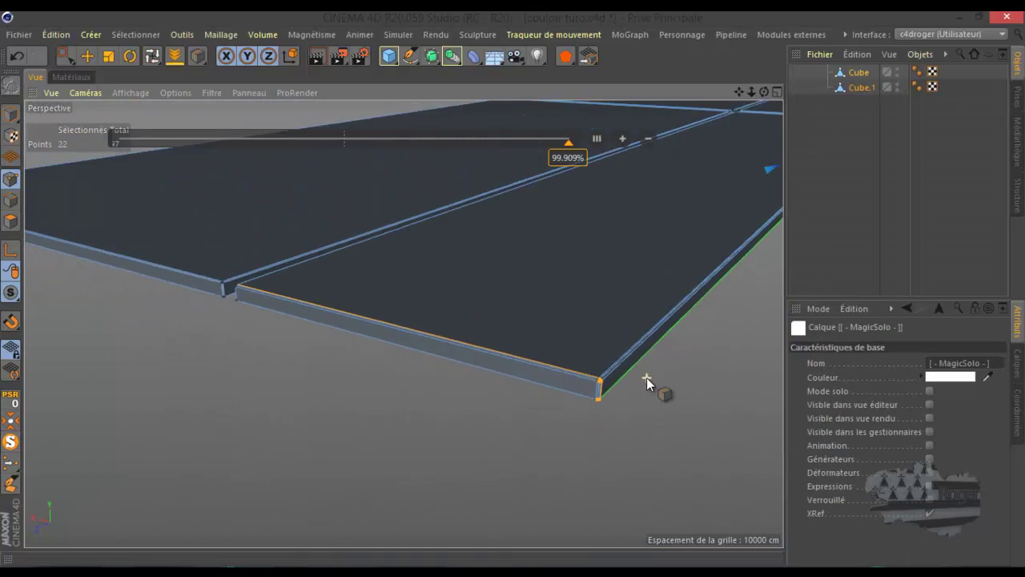
scroll(206, 270, up, 5)
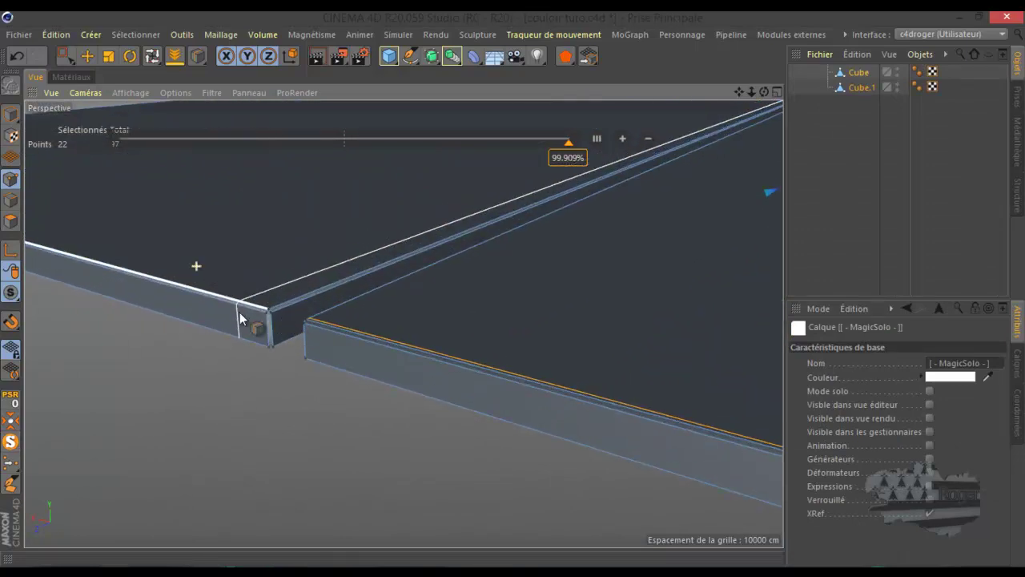
scroll(245, 313, up, 1)
scroll(249, 311, up, 2)
scroll(254, 314, up, 3)
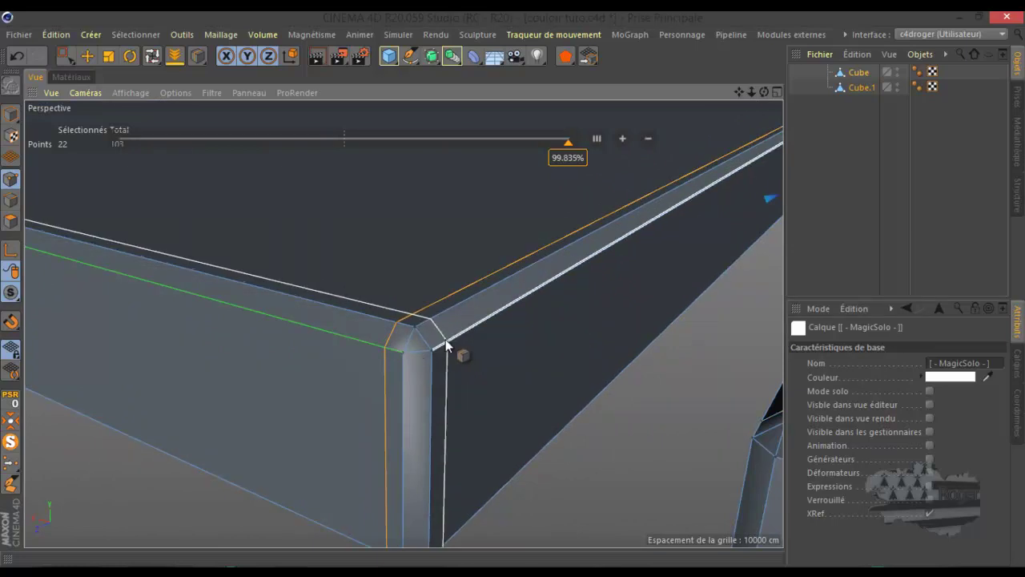
scroll(321, 377, down, 2)
scroll(280, 388, down, 2)
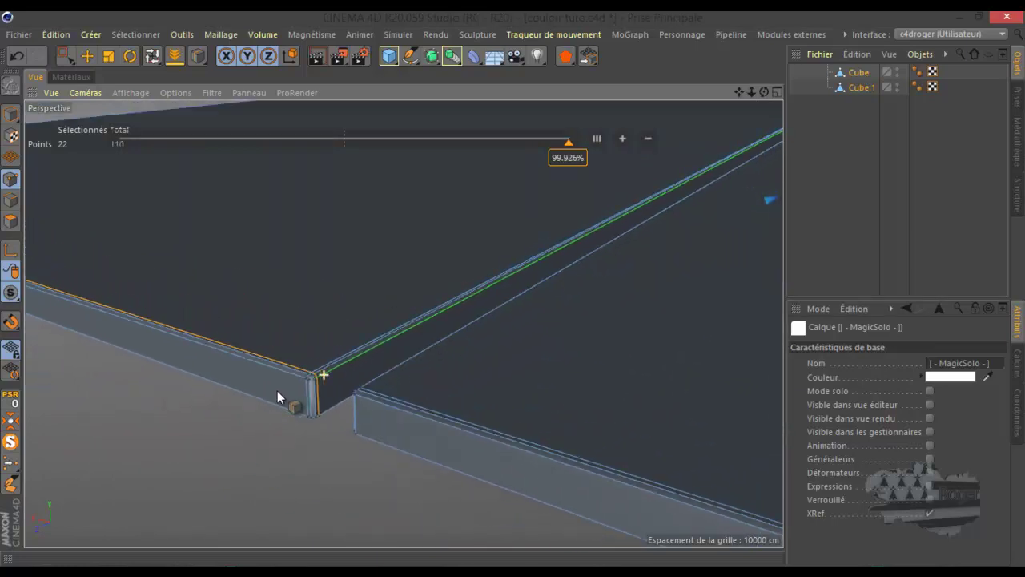
scroll(275, 392, down, 1)
scroll(256, 398, down, 2)
scroll(236, 403, down, 1)
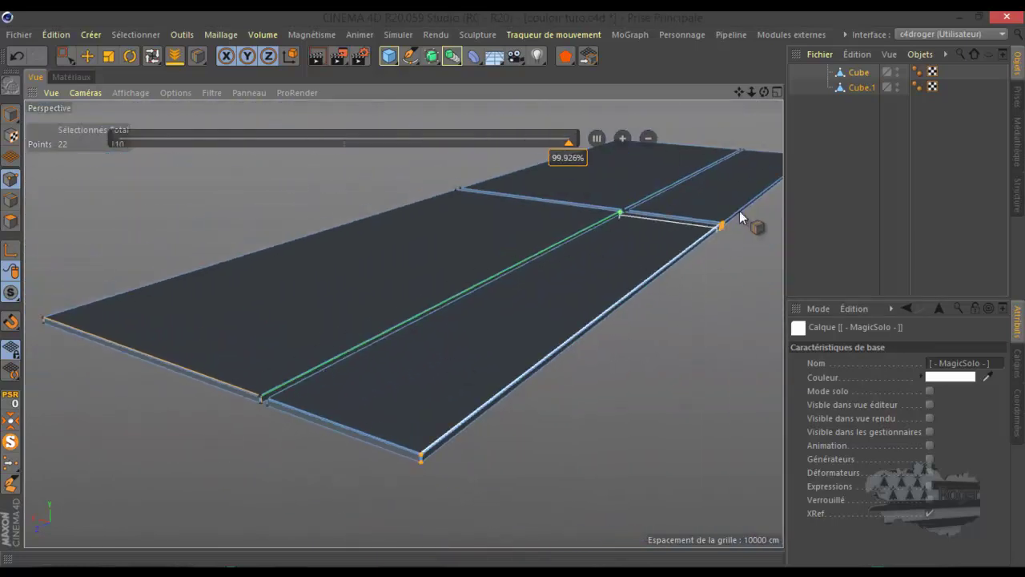
scroll(739, 211, up, 1)
scroll(735, 222, up, 1)
scroll(730, 223, up, 2)
scroll(700, 236, up, 2)
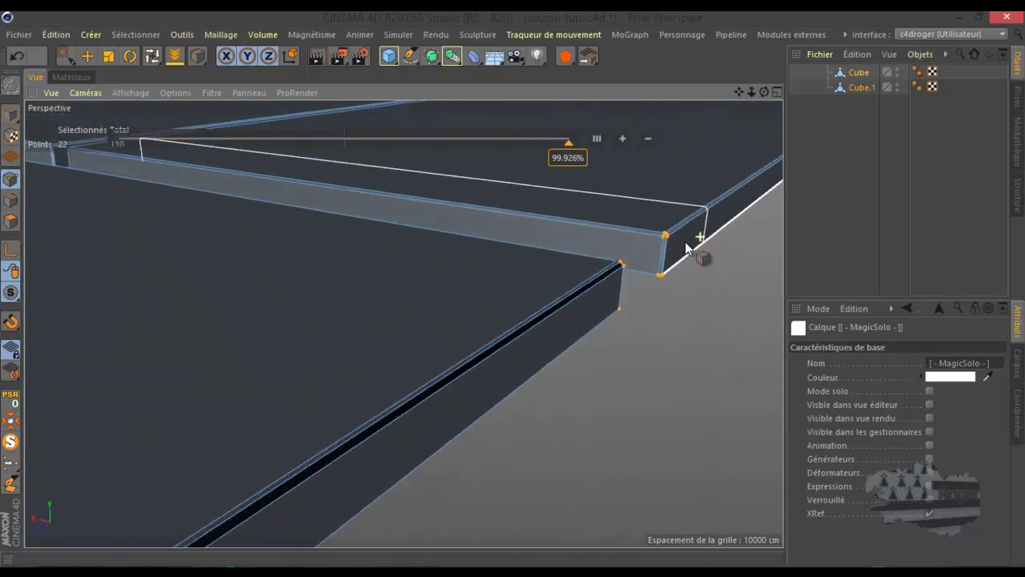
scroll(685, 241, up, 2)
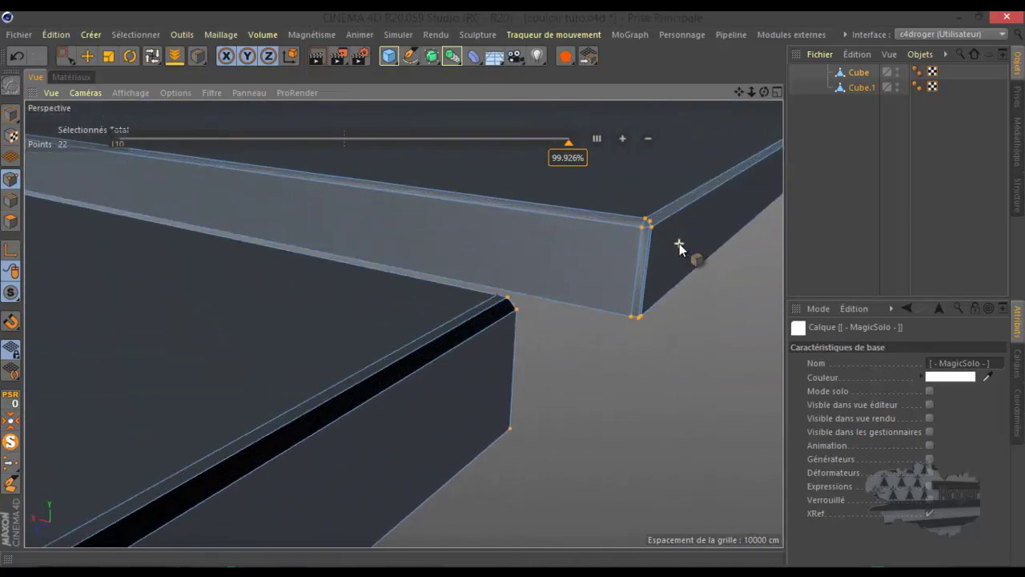
Step: Cut a tight edge loop beside the slab's inner corner
click(506, 309)
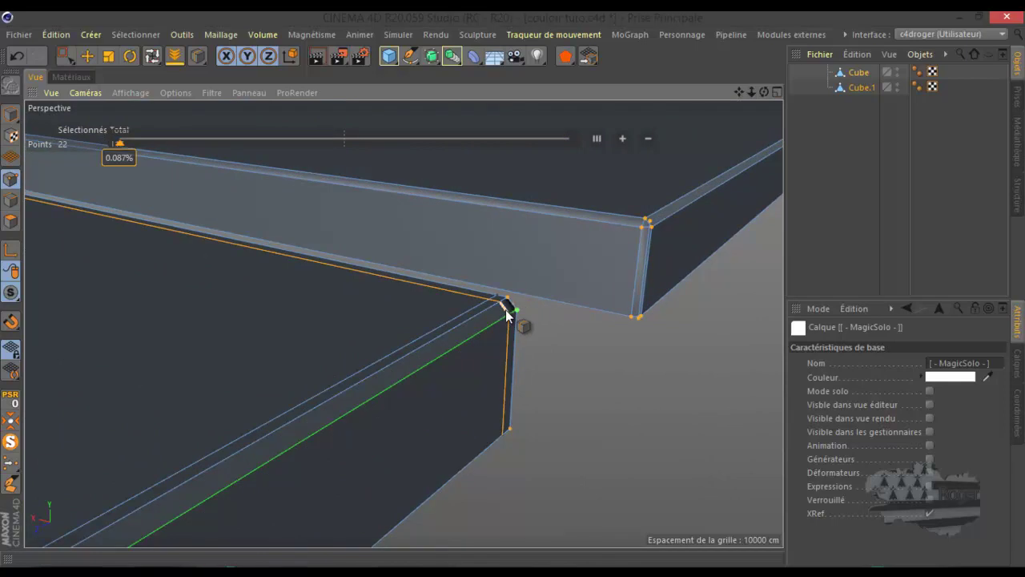
scroll(579, 297, down, 2)
scroll(585, 300, down, 2)
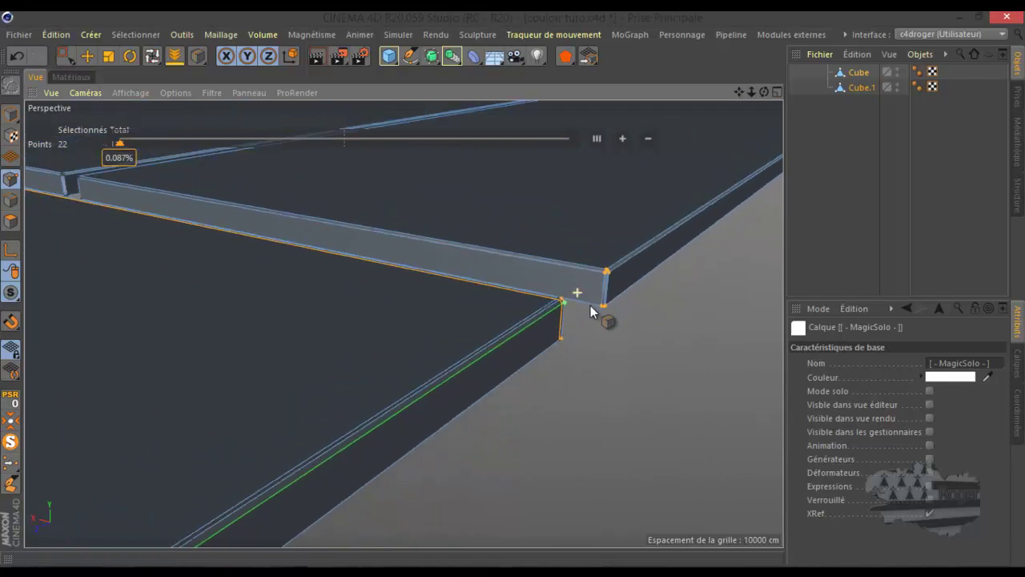
scroll(586, 305, down, 2)
scroll(229, 241, up, 2)
scroll(250, 231, up, 2)
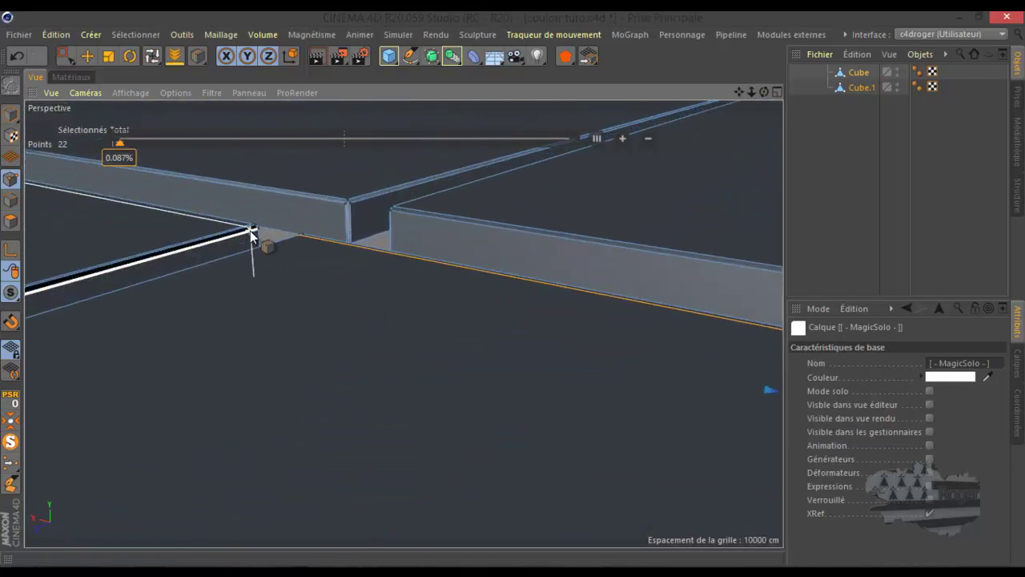
scroll(249, 231, up, 2)
scroll(250, 230, up, 2)
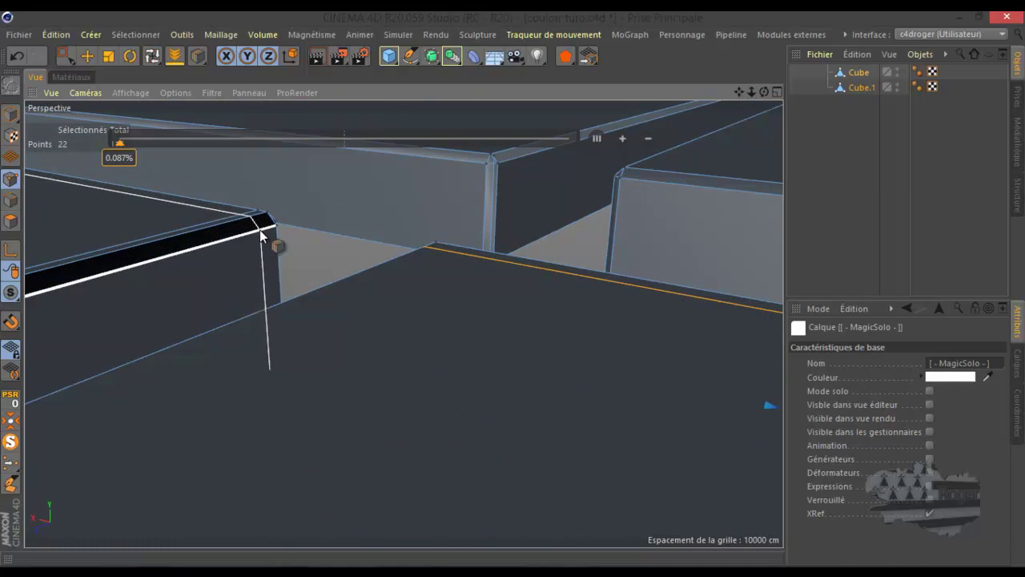
Step: Cut tight edge loops at the left, facing and right slab corners
click(266, 228)
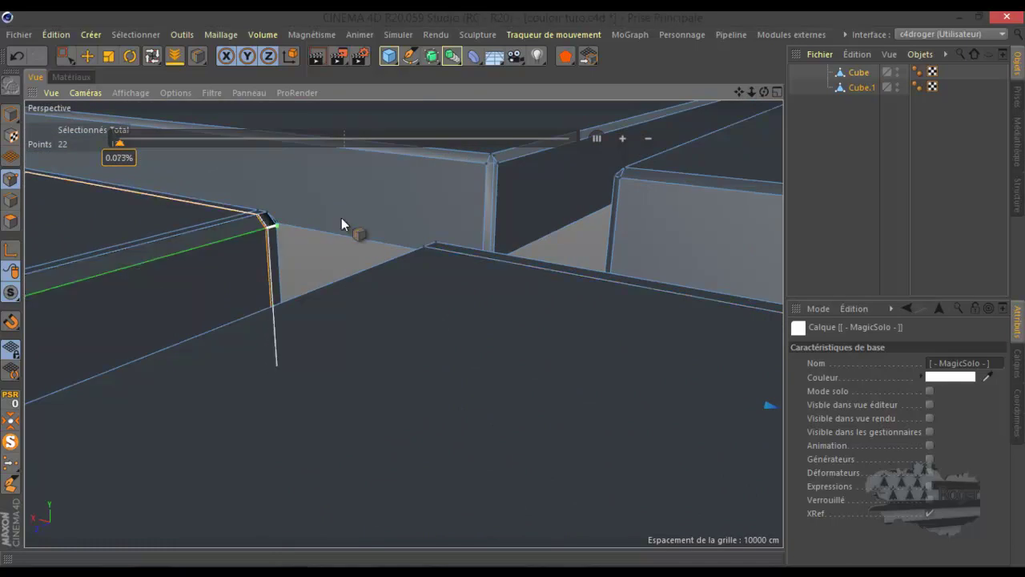
click(474, 164)
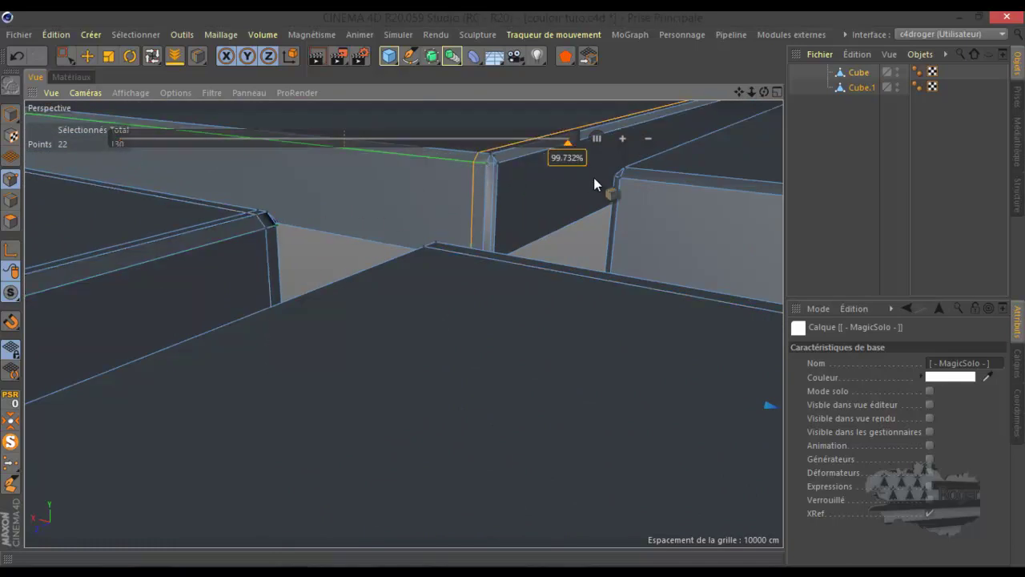
click(632, 178)
alt+drag(631, 178, 593, 252)
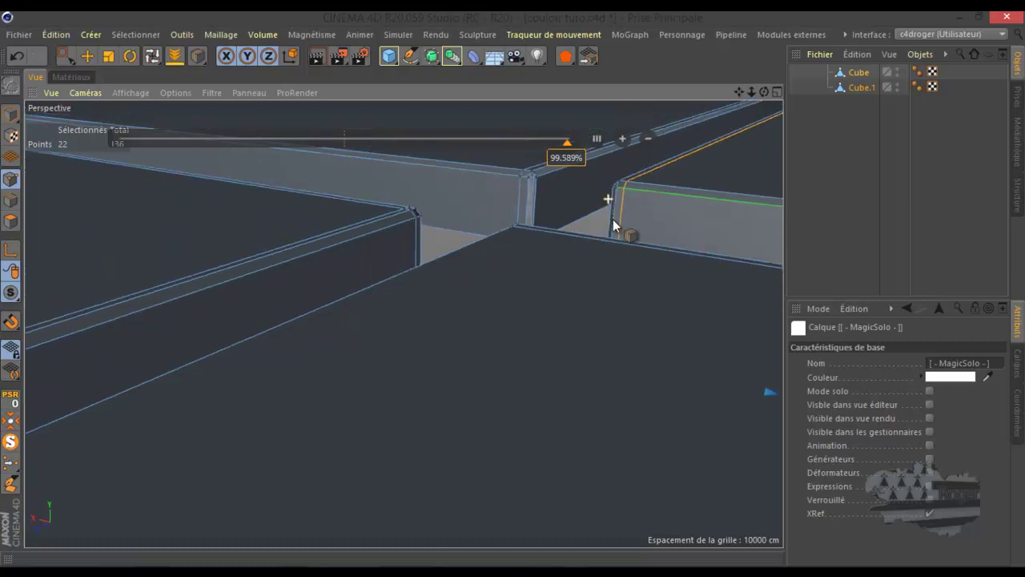
Step: Cut a tight edge loop along the slab's top edge at about 99.86%
scroll(179, 164, up, 3)
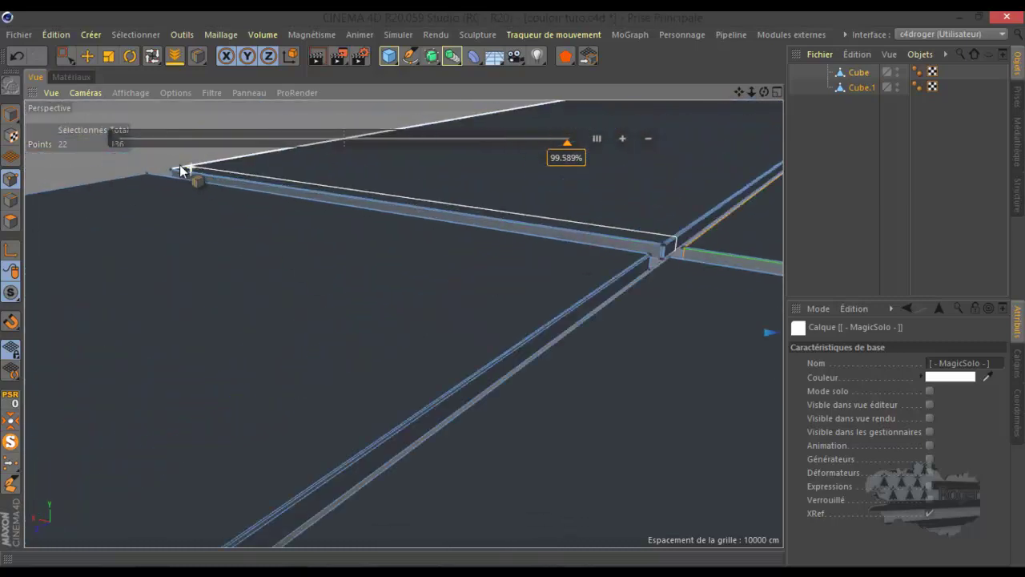
scroll(159, 169, up, 3)
scroll(168, 177, up, 3)
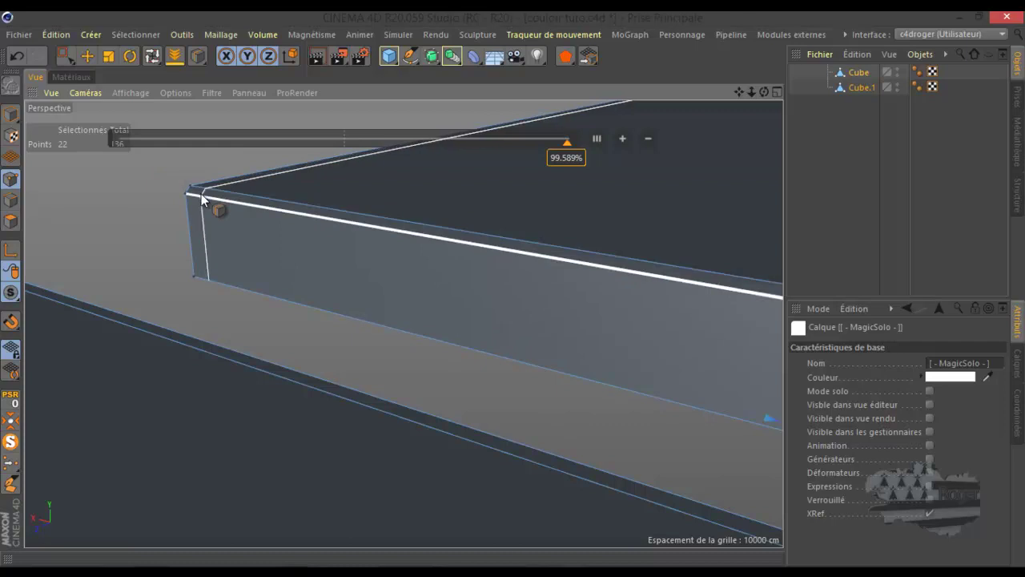
click(201, 193)
alt+drag(201, 194, 107, 215)
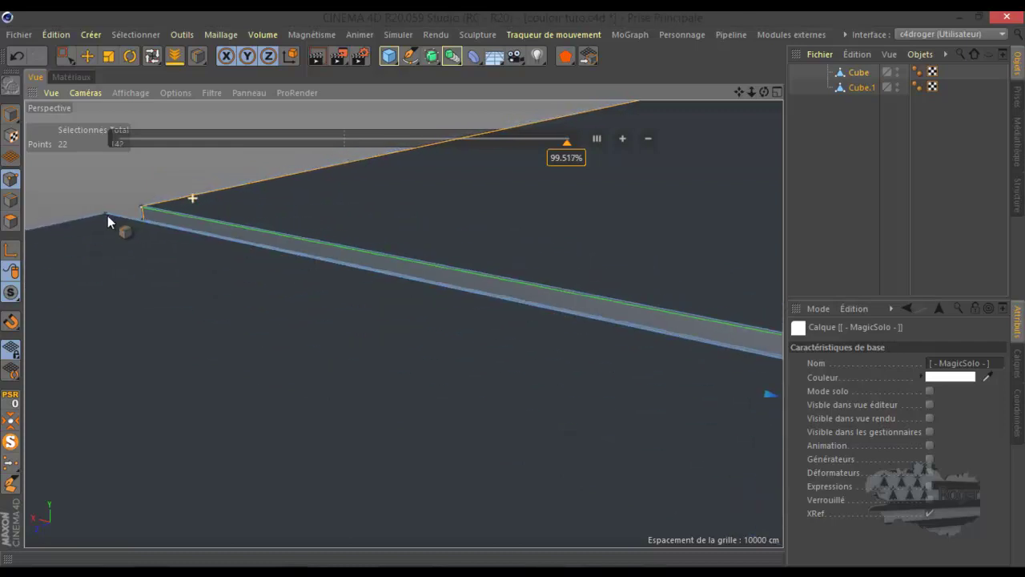
Step: Add tight loops against the near and right slab edges, undoing one misplaced cut
scroll(596, 305, up, 2)
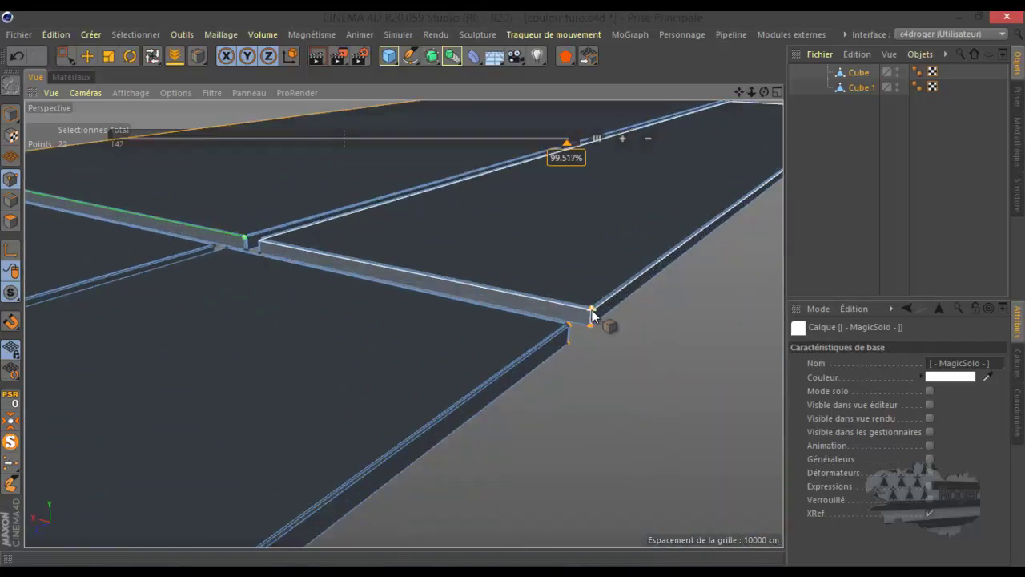
scroll(595, 304, up, 3)
scroll(595, 305, up, 3)
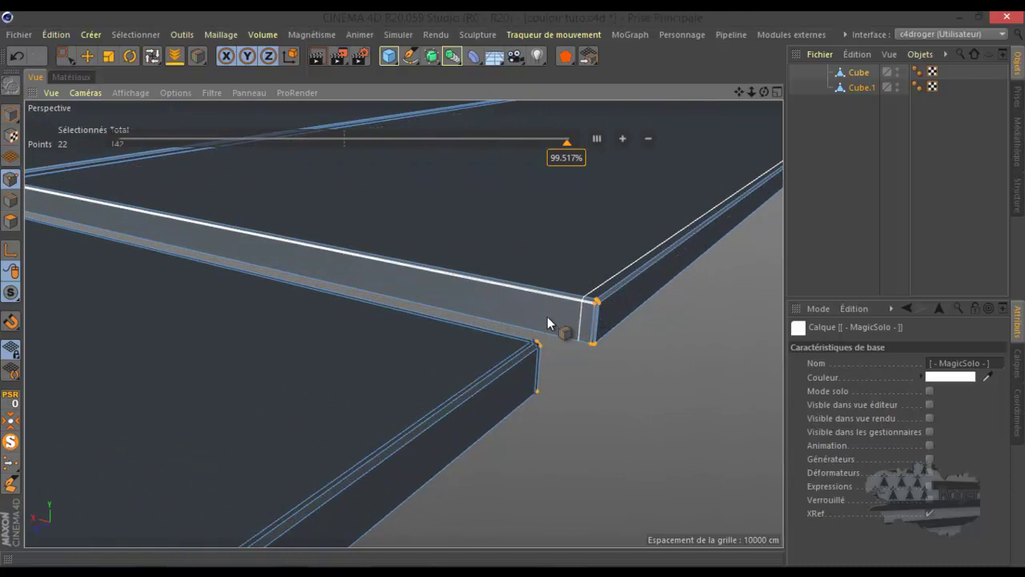
scroll(461, 332, down, 1)
scroll(450, 332, down, 2)
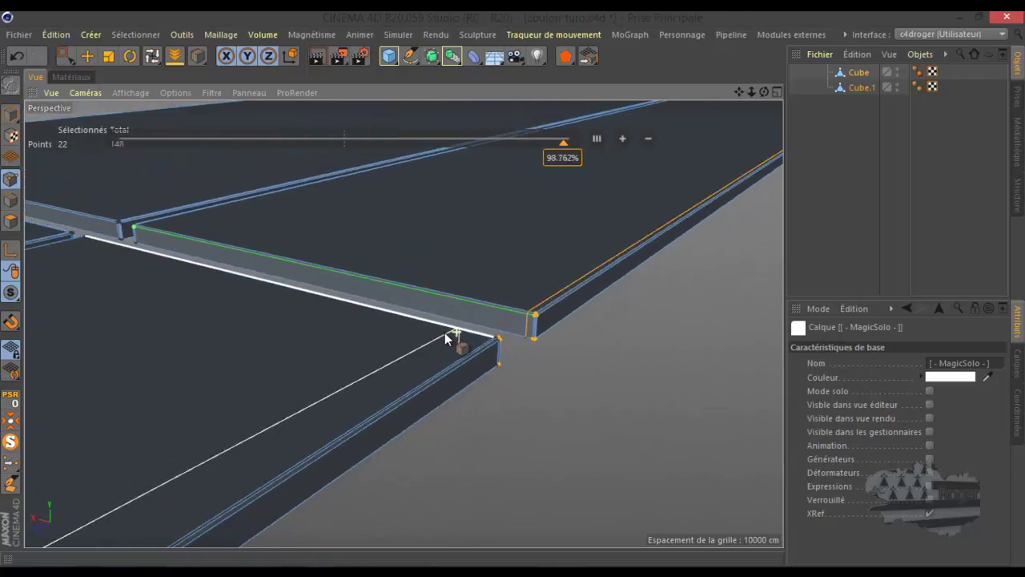
scroll(443, 332, down, 2)
scroll(441, 332, down, 2)
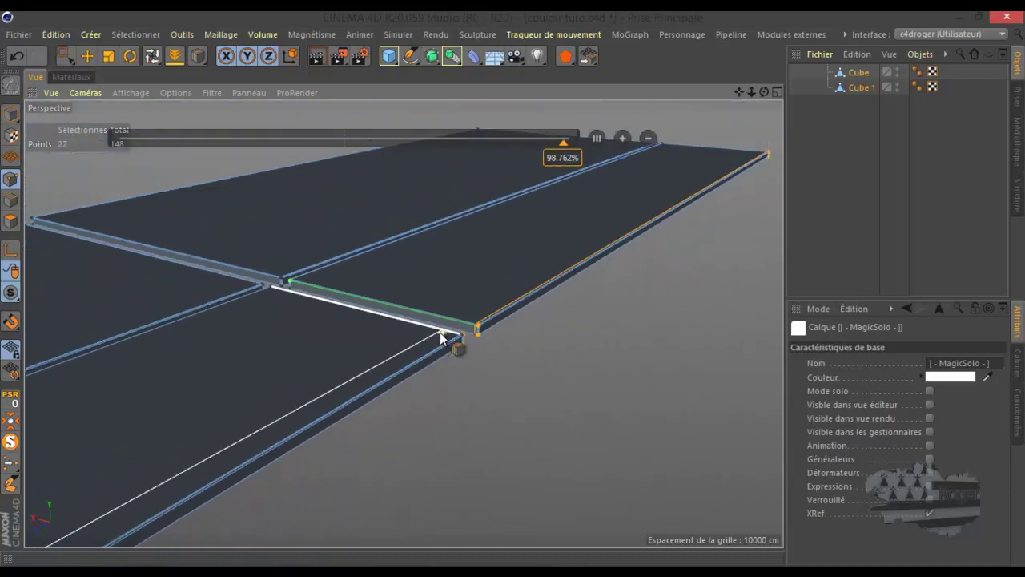
scroll(442, 331, down, 2)
scroll(575, 193, up, 2)
scroll(564, 177, up, 2)
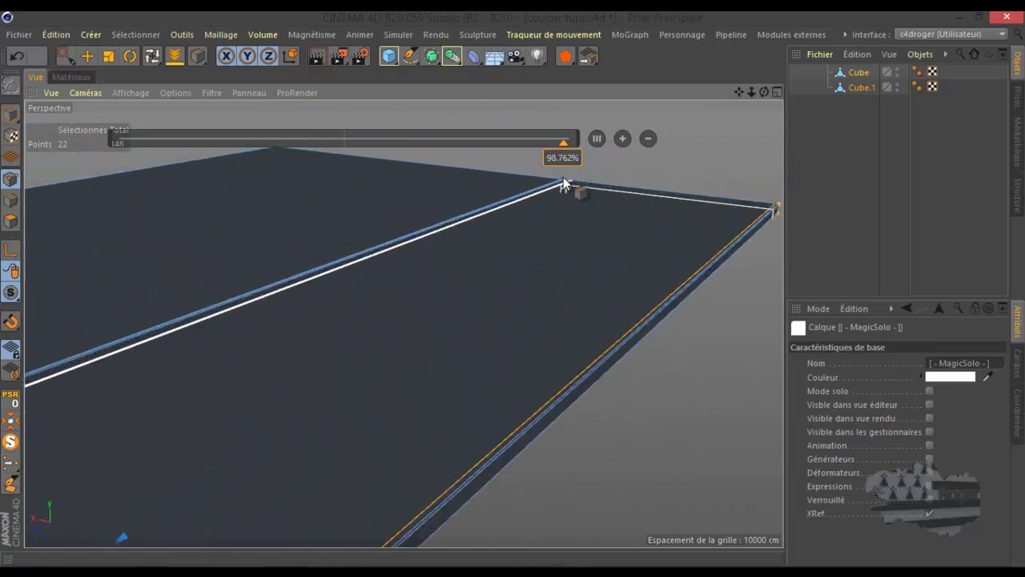
scroll(568, 170, up, 2)
scroll(568, 172, up, 2)
scroll(563, 197, up, 2)
scroll(537, 228, up, 1)
scroll(521, 243, up, 1)
click(520, 244)
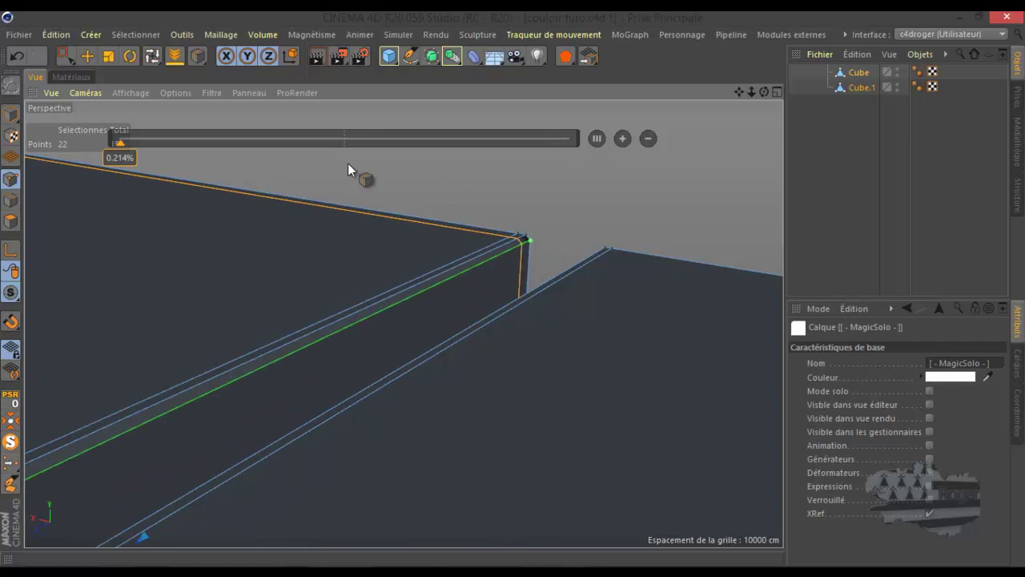
click(16, 55)
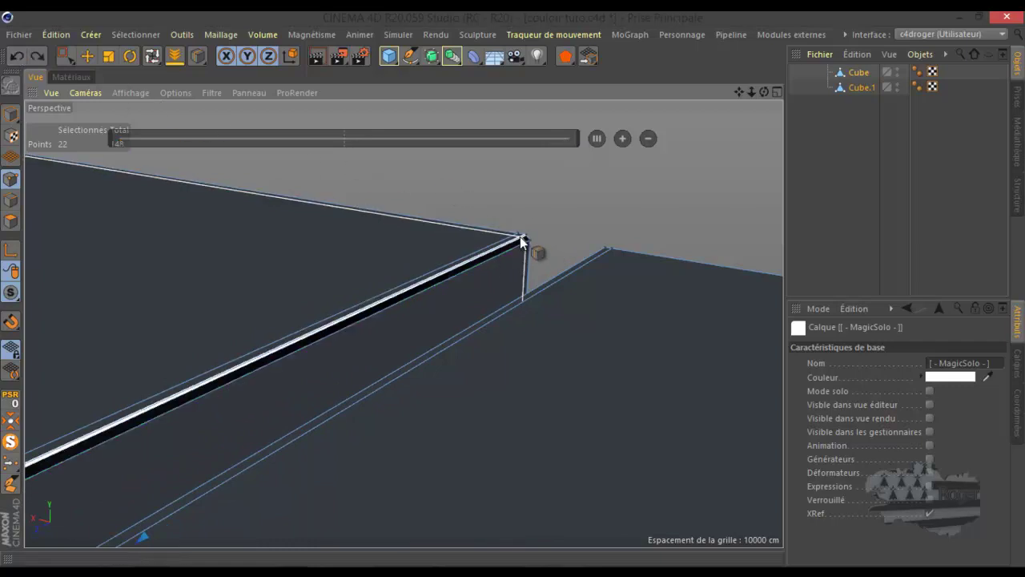
click(521, 239)
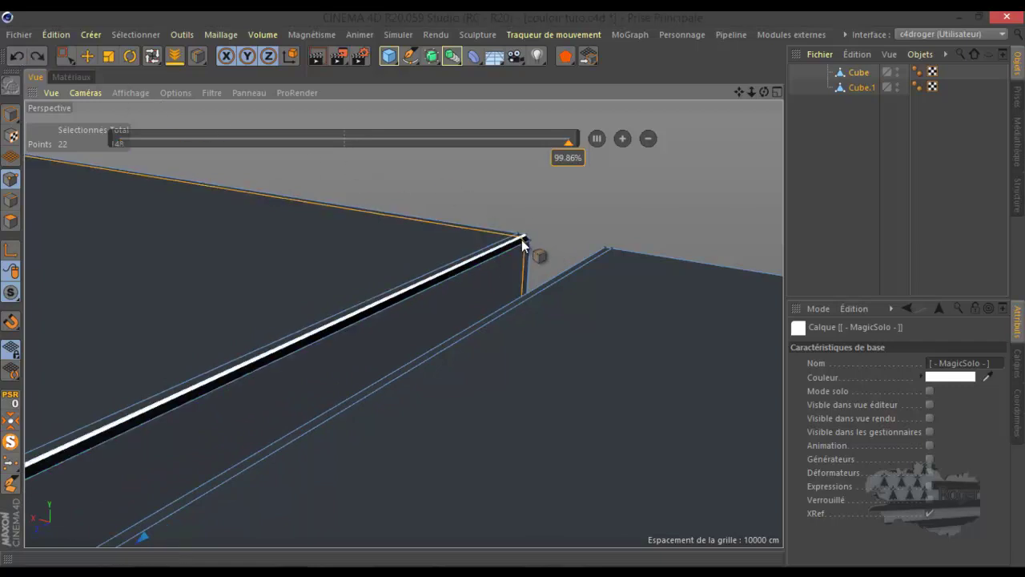
click(611, 251)
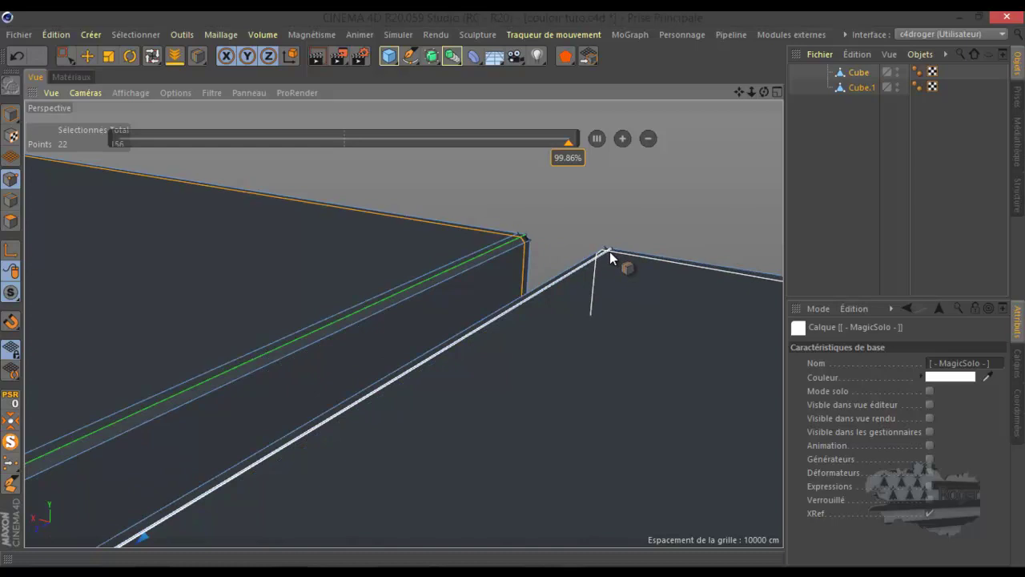
scroll(552, 239, down, 3)
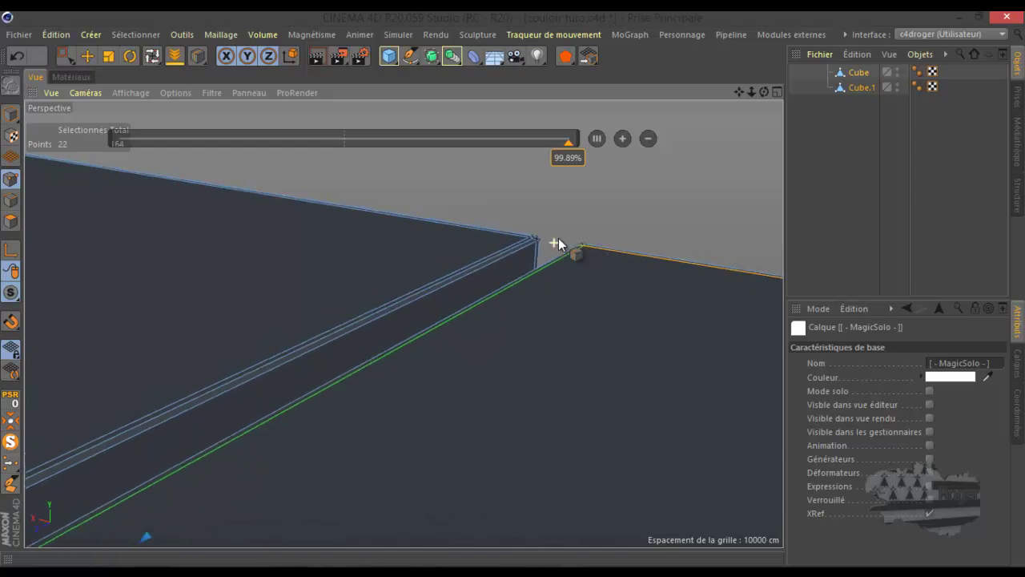
Step: Leave the knife tool and turn off MagicSolo so the whole corridor shows
key(e)
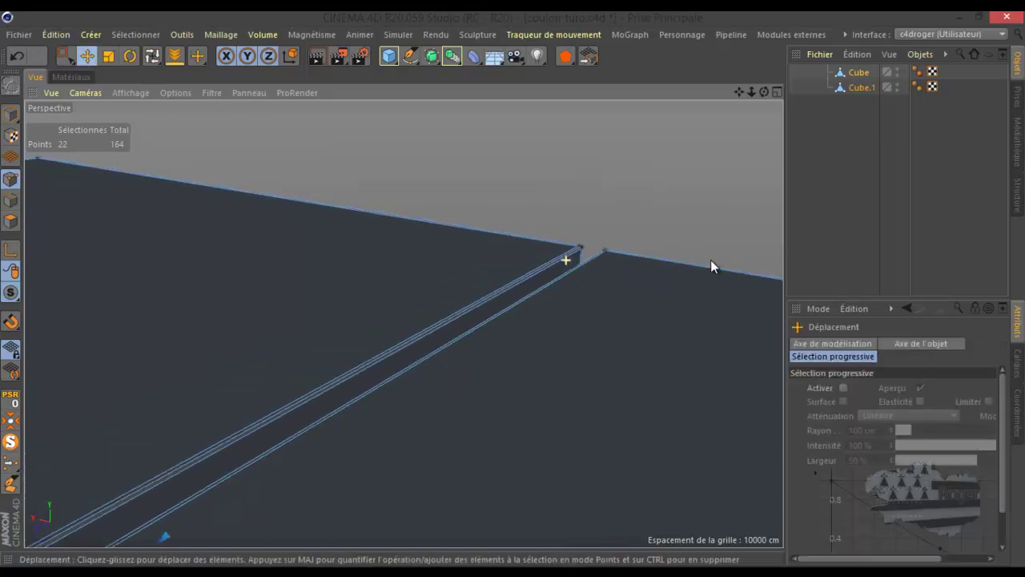
alt+drag(711, 259, 616, 170)
scroll(698, 201, down, 3)
scroll(712, 213, down, 3)
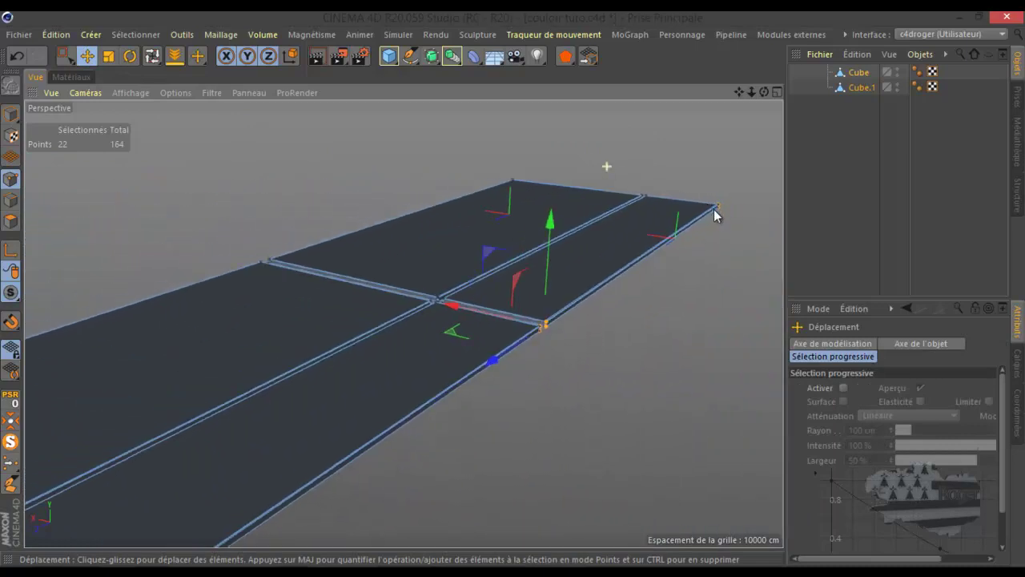
scroll(716, 213, down, 3)
scroll(717, 212, down, 2)
click(9, 443)
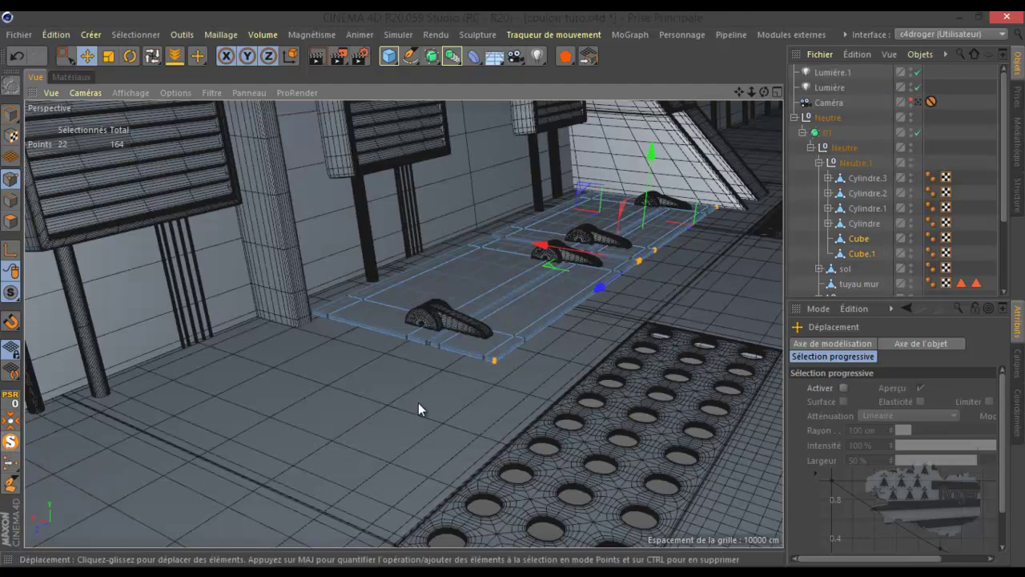
Step: Switch the viewport to Gouraud shading without wireframe lines
scroll(488, 361, up, 3)
scroll(505, 362, up, 2)
scroll(525, 356, up, 2)
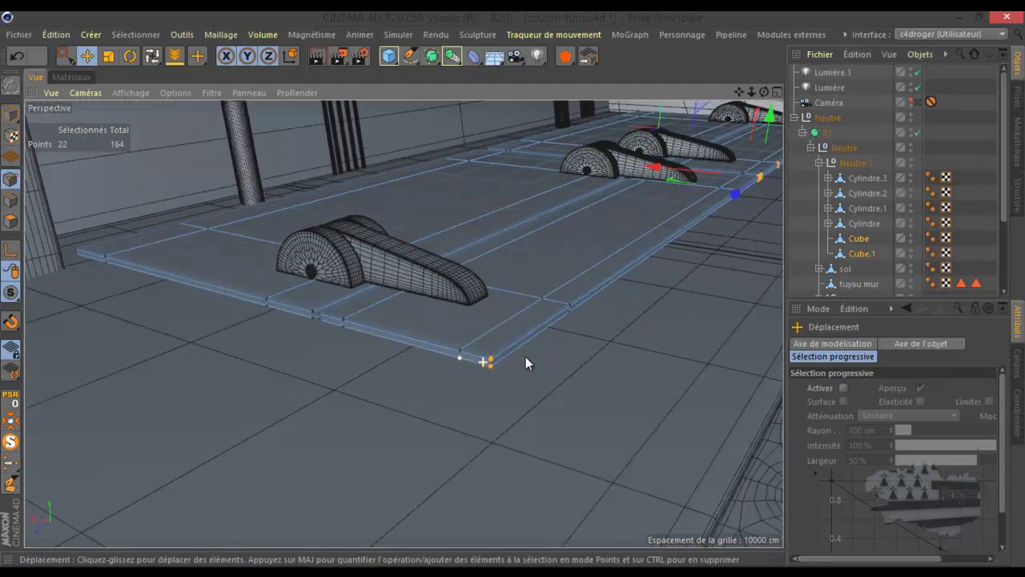
scroll(510, 356, up, 2)
scroll(494, 352, up, 2)
scroll(494, 348, up, 2)
scroll(493, 347, up, 2)
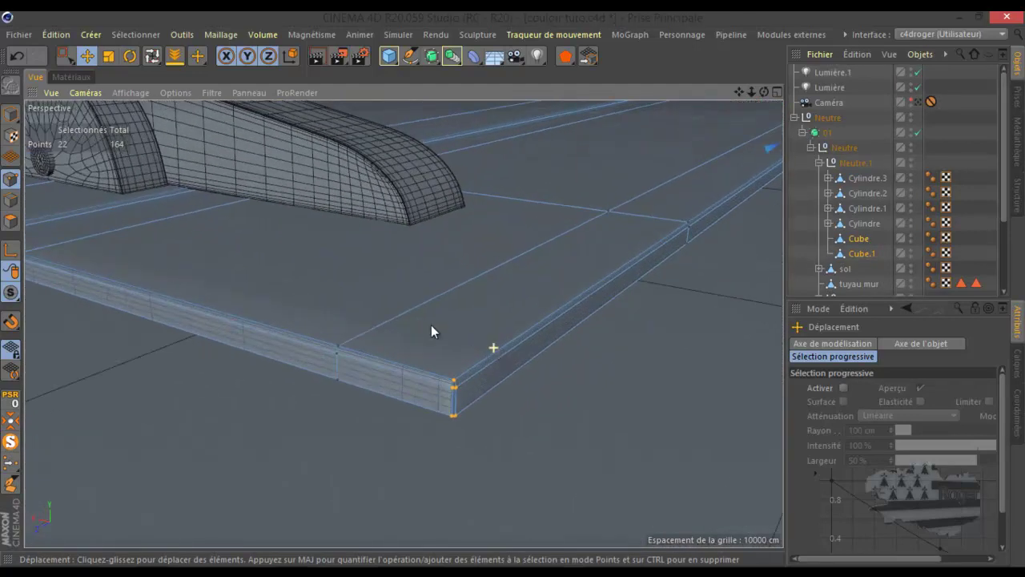
click(131, 92)
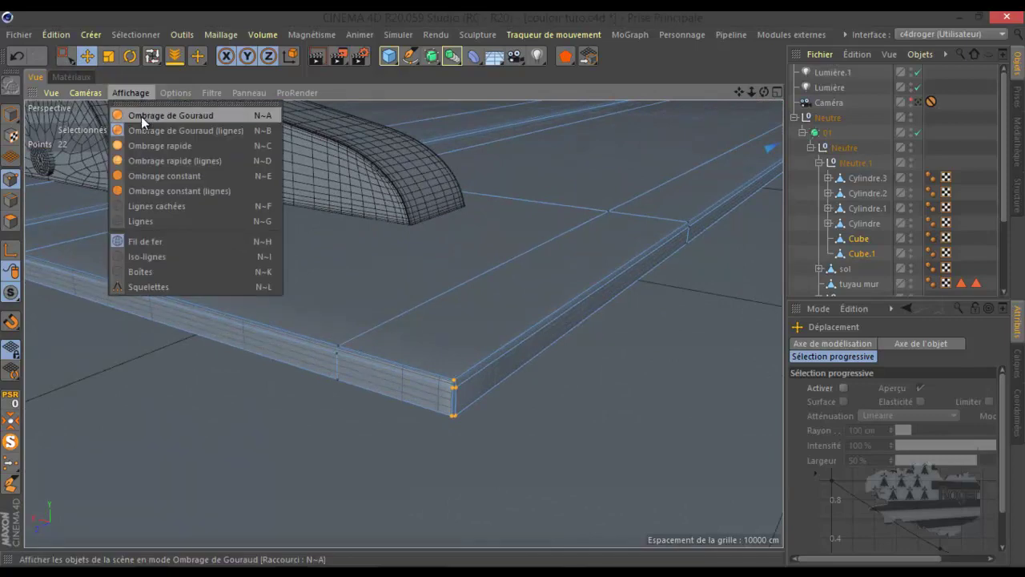
click(141, 116)
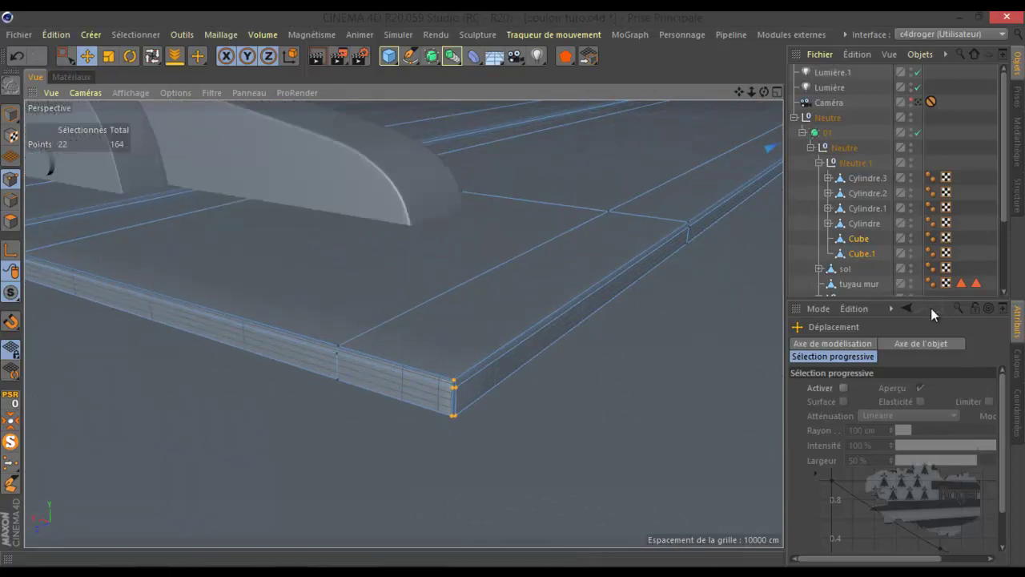
scroll(892, 276, down, 2)
scroll(892, 276, down, 3)
click(867, 274)
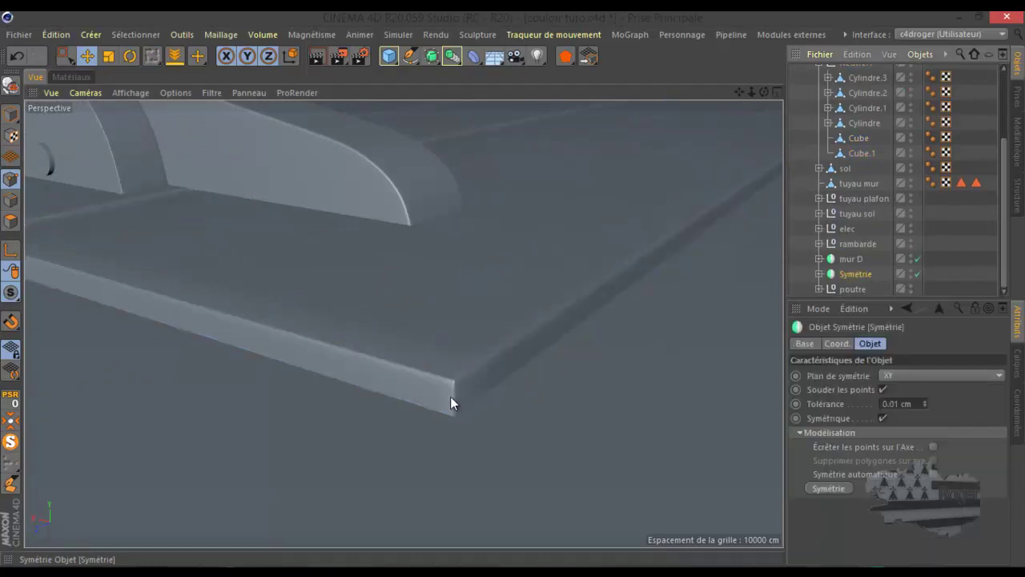
scroll(456, 413, up, 2)
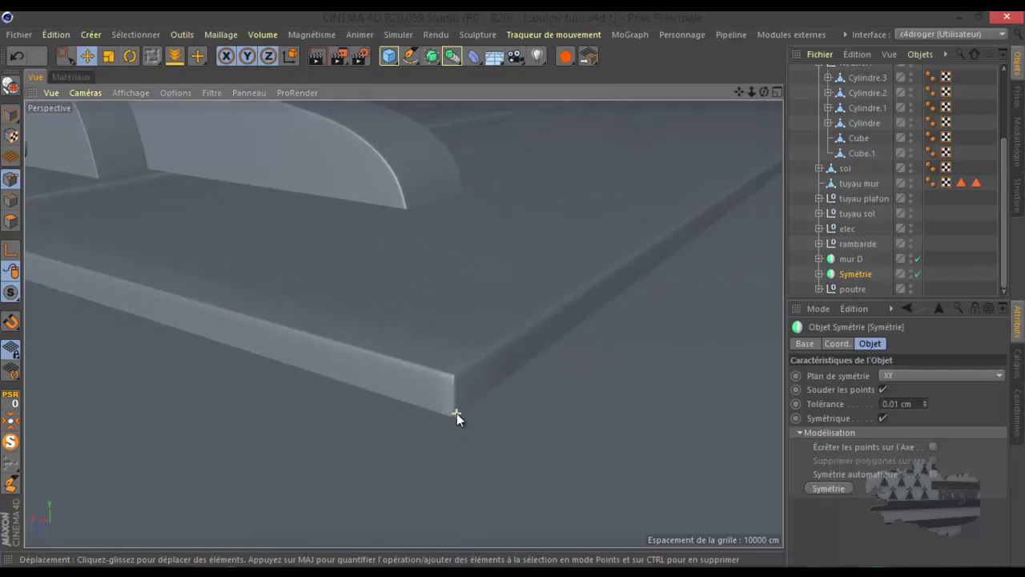
scroll(456, 413, up, 3)
scroll(457, 413, up, 2)
scroll(455, 399, up, 1)
scroll(455, 399, down, 2)
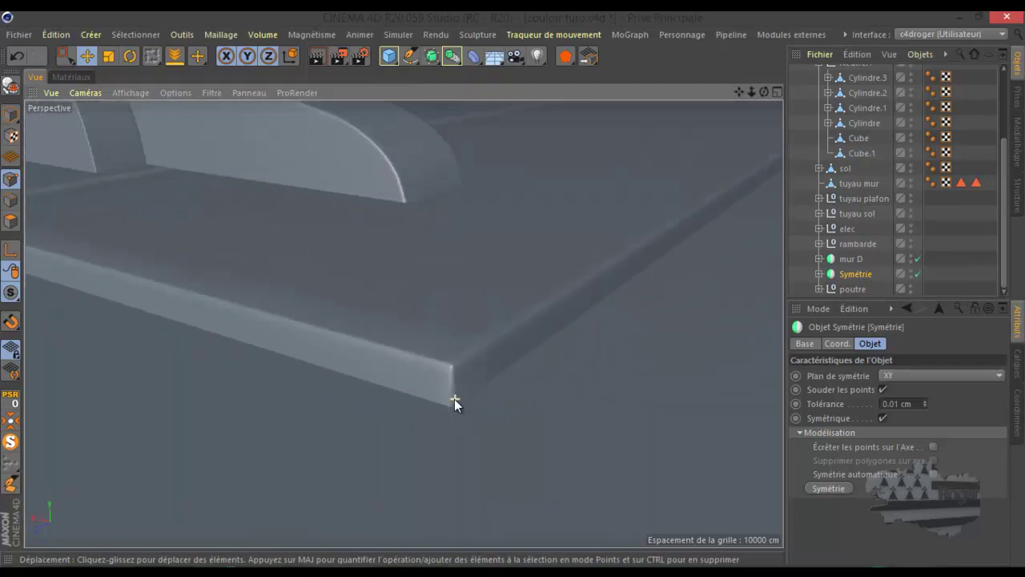
scroll(454, 399, down, 2)
scroll(478, 337, down, 3)
scroll(479, 329, down, 2)
scroll(480, 331, down, 1)
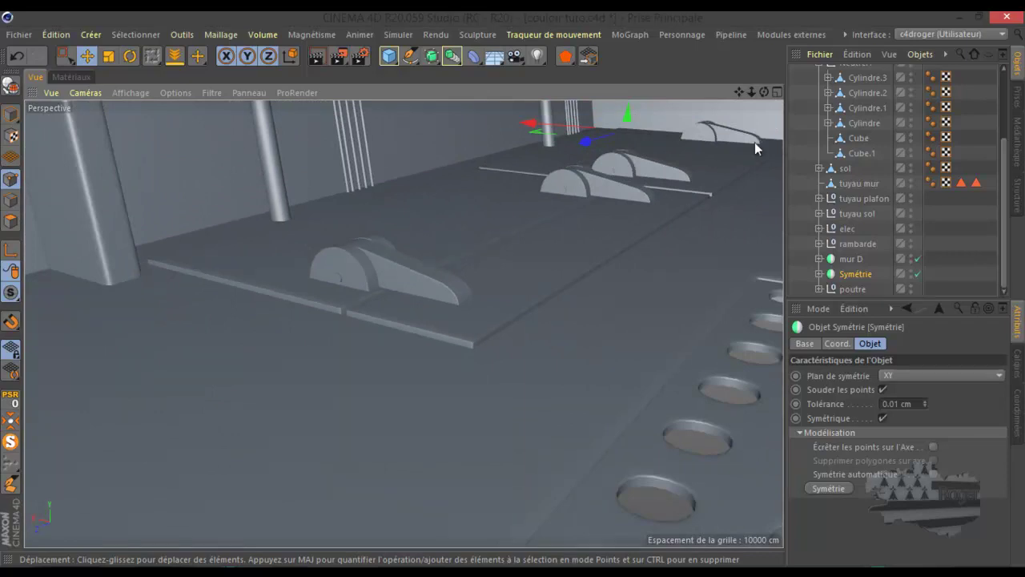
scroll(840, 132, up, 3)
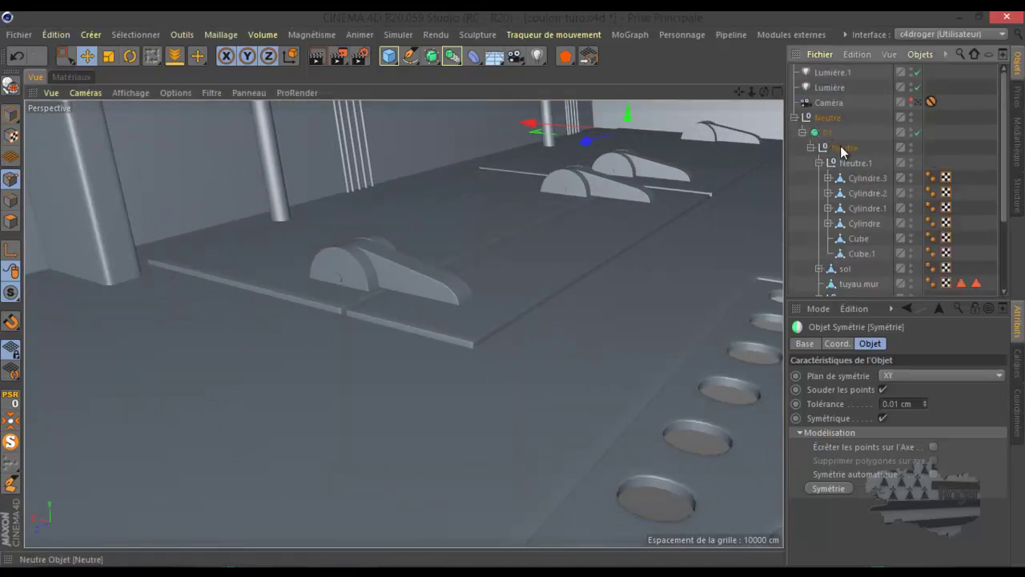
Step: Copy the collapsed Neutre.1 slab group into a new Neutre null and nudge it slightly
click(841, 149)
click(850, 161)
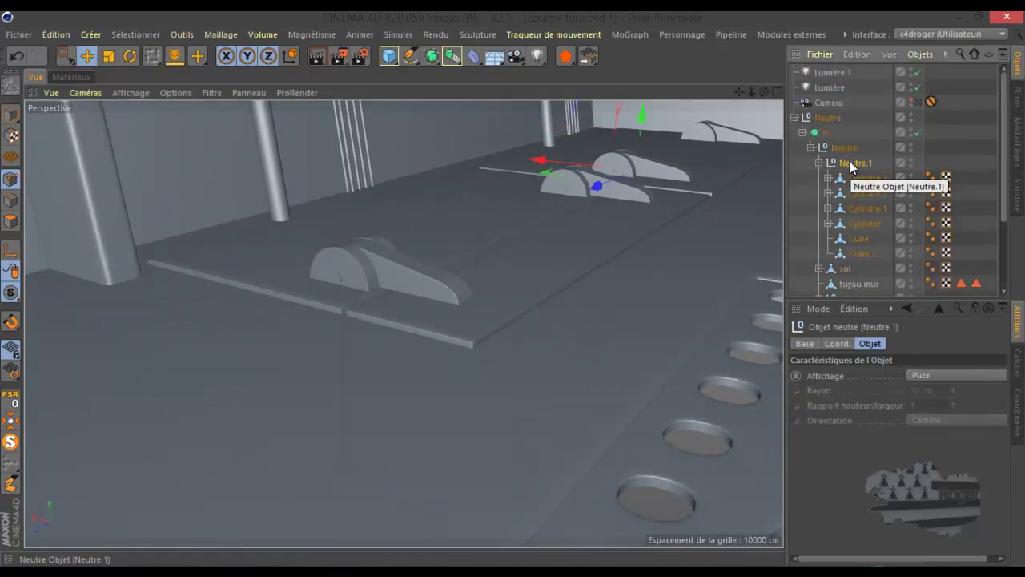
click(818, 164)
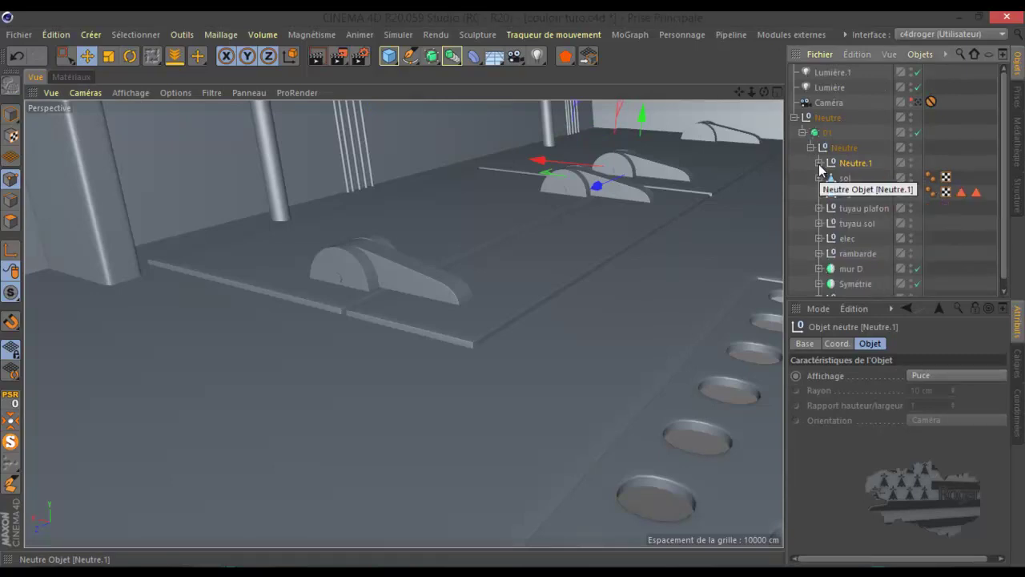
click(819, 163)
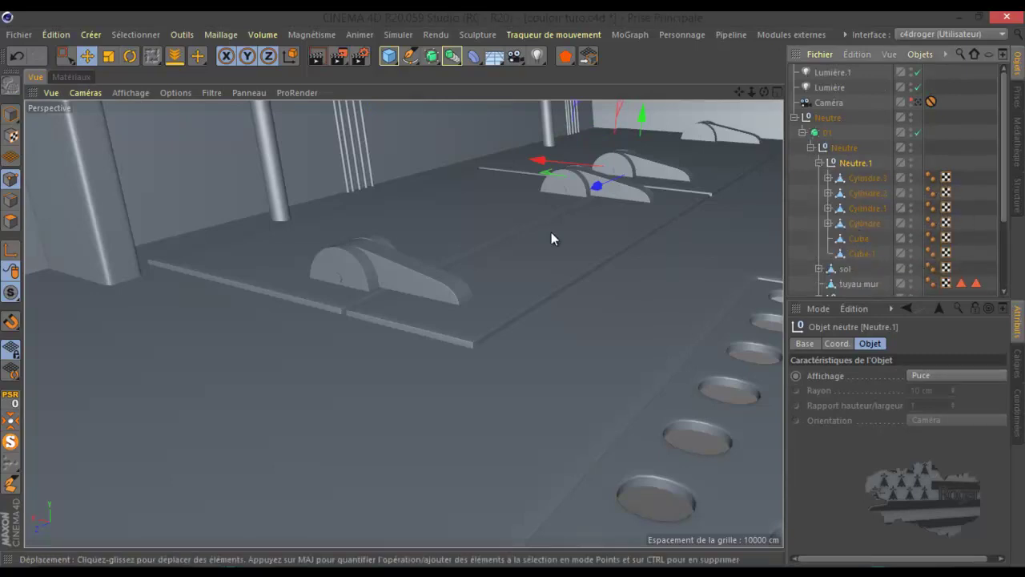
click(819, 163)
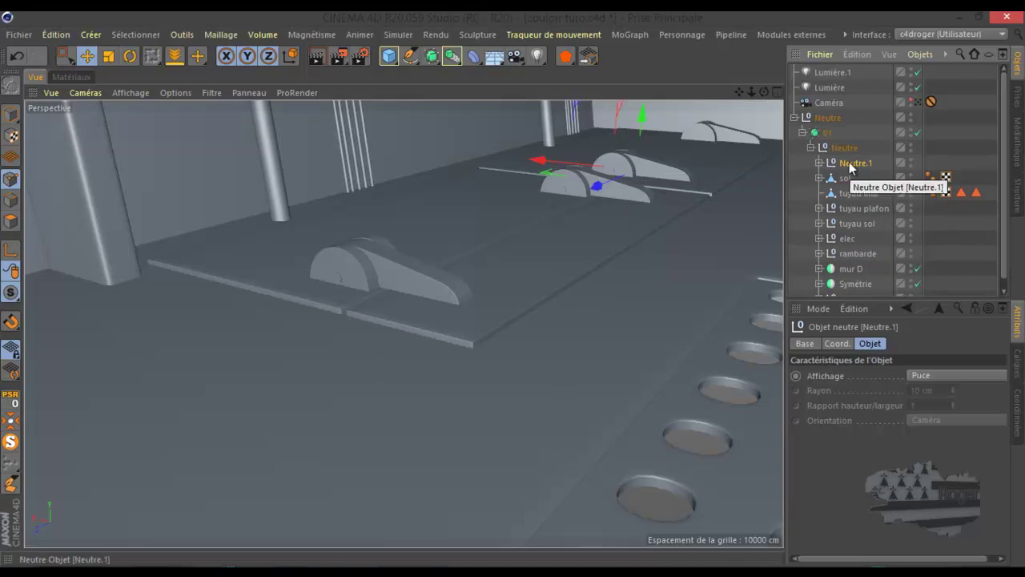
key(alt+g)
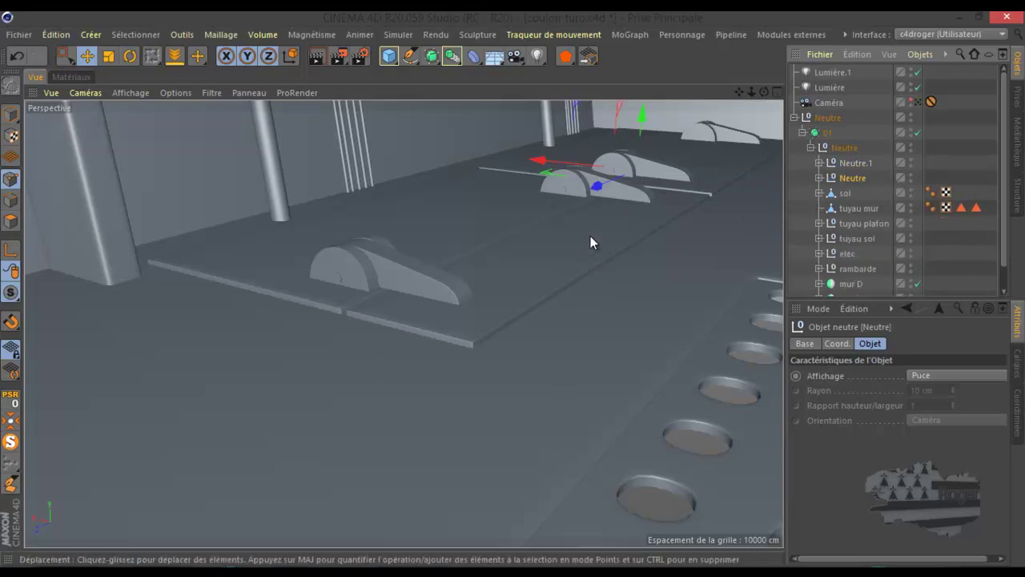
key(o)
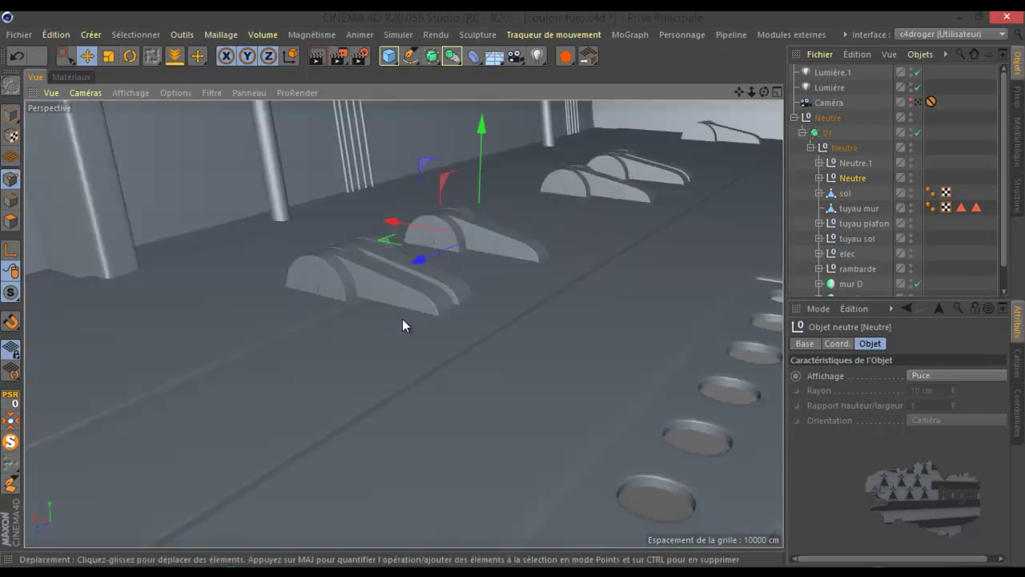
drag(280, 351, 275, 355)
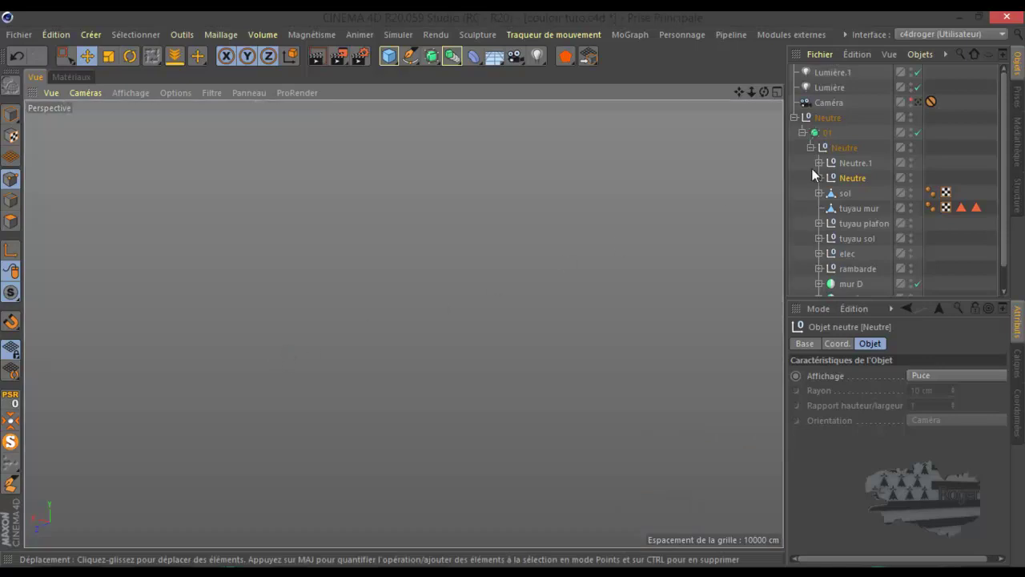
Step: Disable the 01 subdivision object and slide the copied panel group along the corridor
click(918, 132)
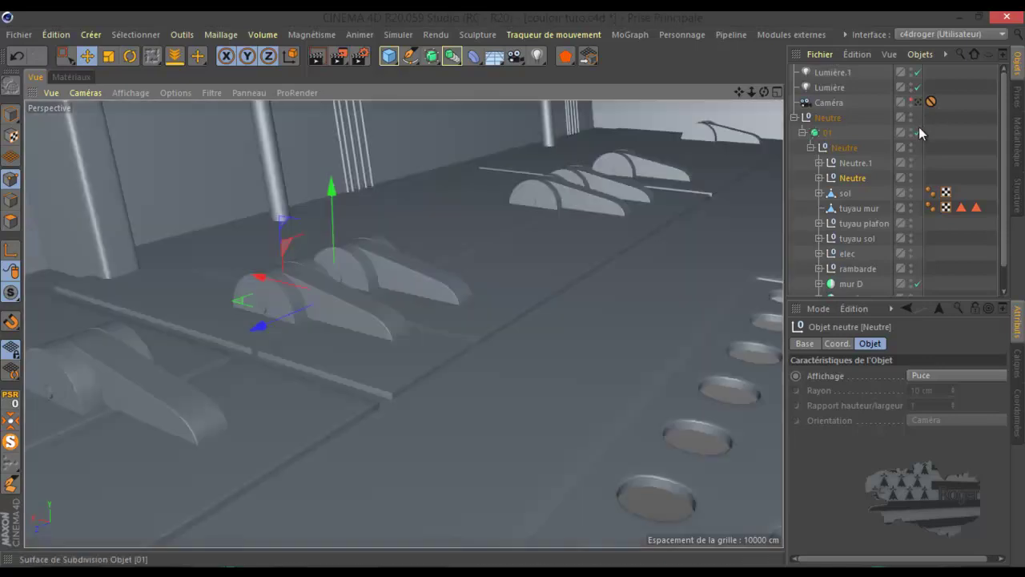
scroll(647, 238, down, 2)
scroll(647, 238, down, 2)
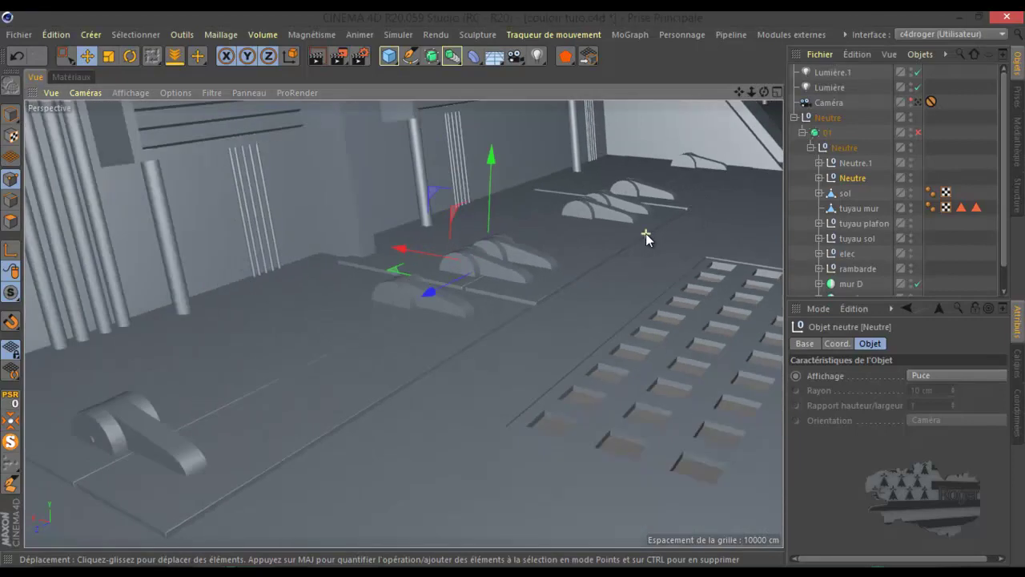
scroll(648, 238, down, 2)
drag(451, 288, 214, 457)
Step: Nudge the panel group about 4 cm in the maximized top view, then return to perspective
middle_click(351, 375)
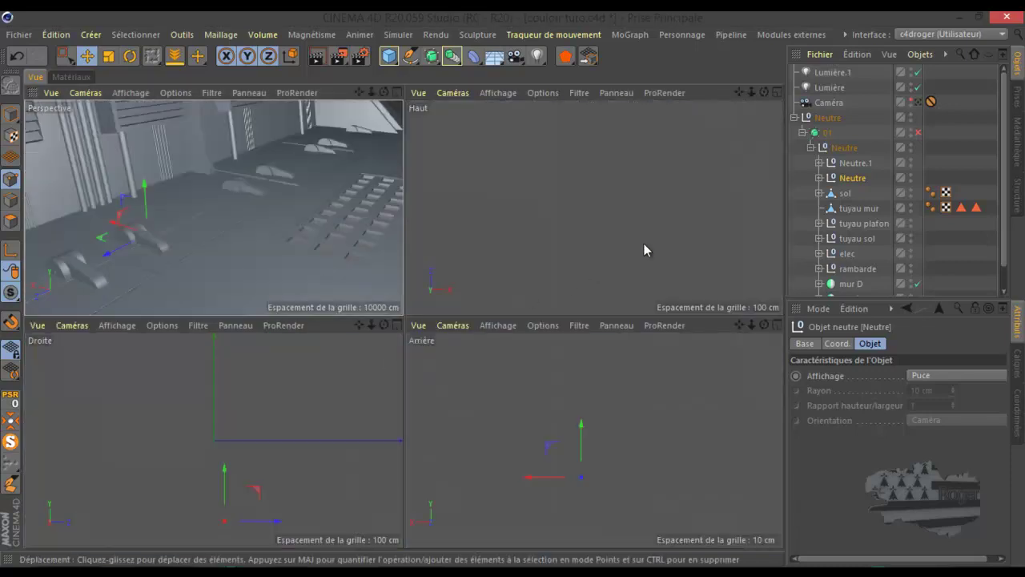
middle_click(594, 270)
scroll(583, 258, down, 2)
scroll(530, 334, down, 2)
scroll(584, 189, down, 2)
scroll(553, 204, up, 2)
scroll(480, 280, up, 1)
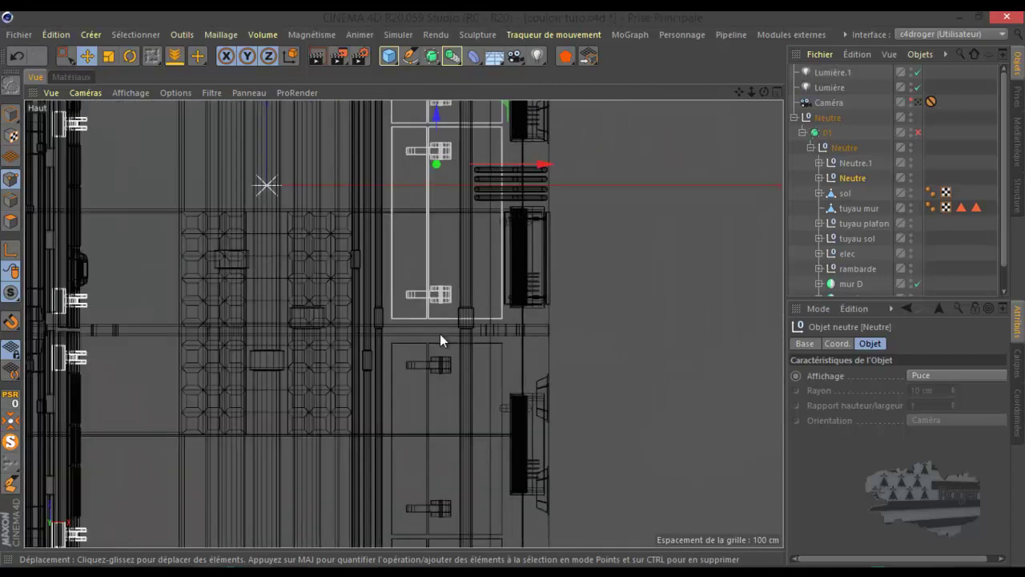
scroll(436, 337, up, 2)
scroll(432, 340, up, 1)
scroll(424, 328, down, 1)
scroll(419, 316, down, 1)
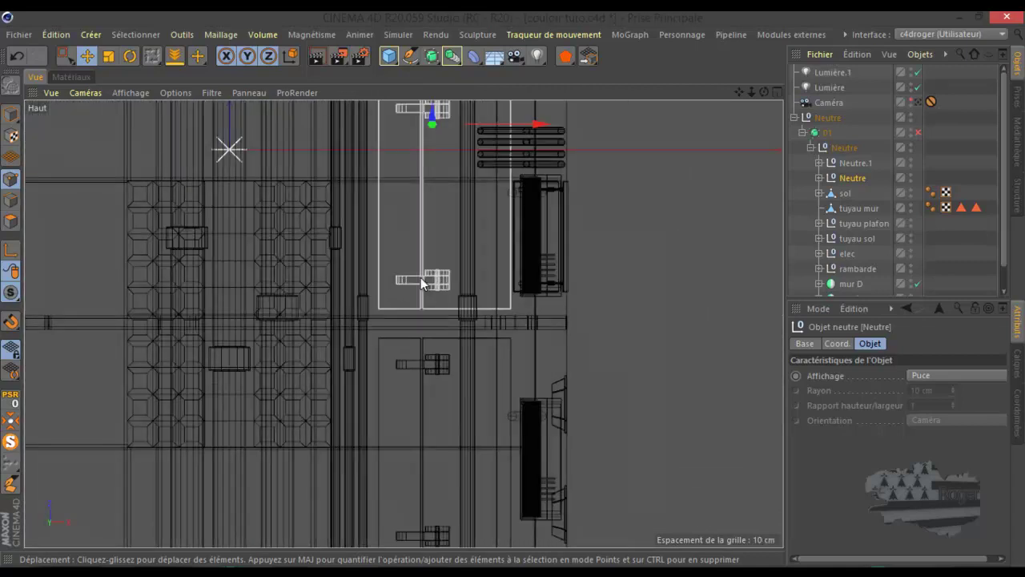
drag(432, 117, 435, 115)
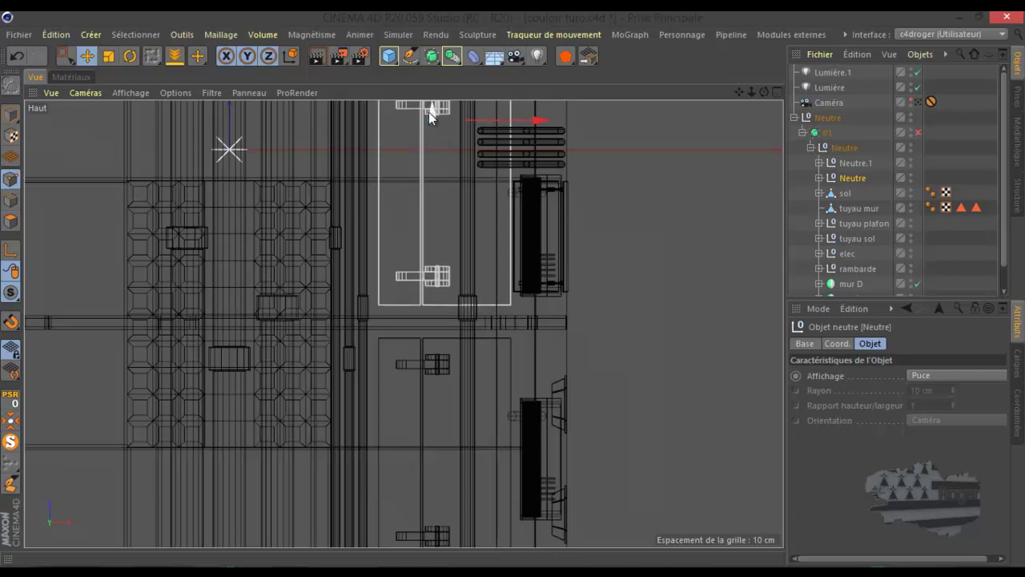
middle_click(280, 204)
middle_click(280, 203)
Step: Expand both Neutre groups and select a single Cube.1 slab
mouse_move(491, 216)
alt+mouse_down()
mouse_move(634, 176)
mouse_move(601, 191)
alt+mouse_up()
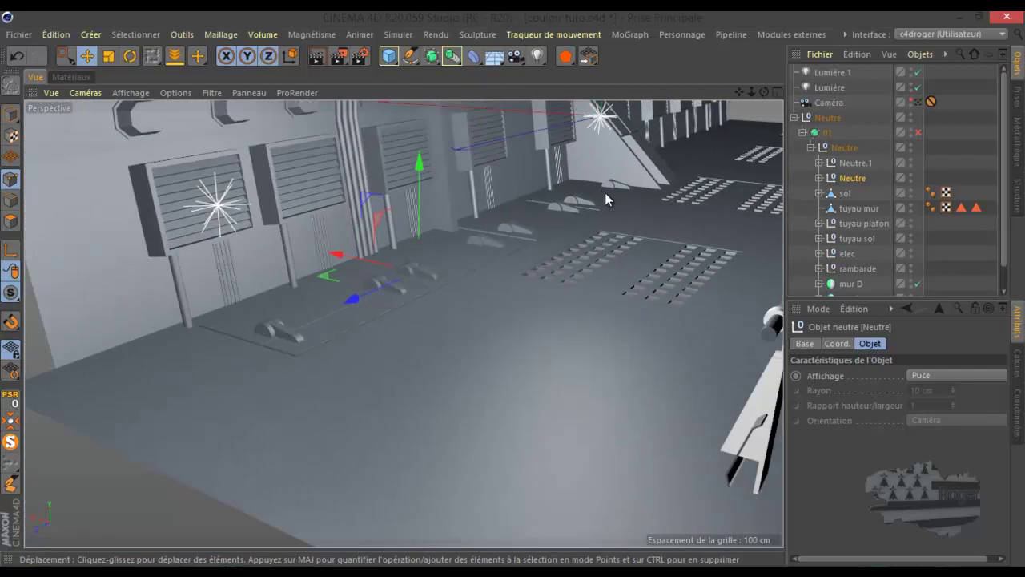
drag(762, 95, 758, 102)
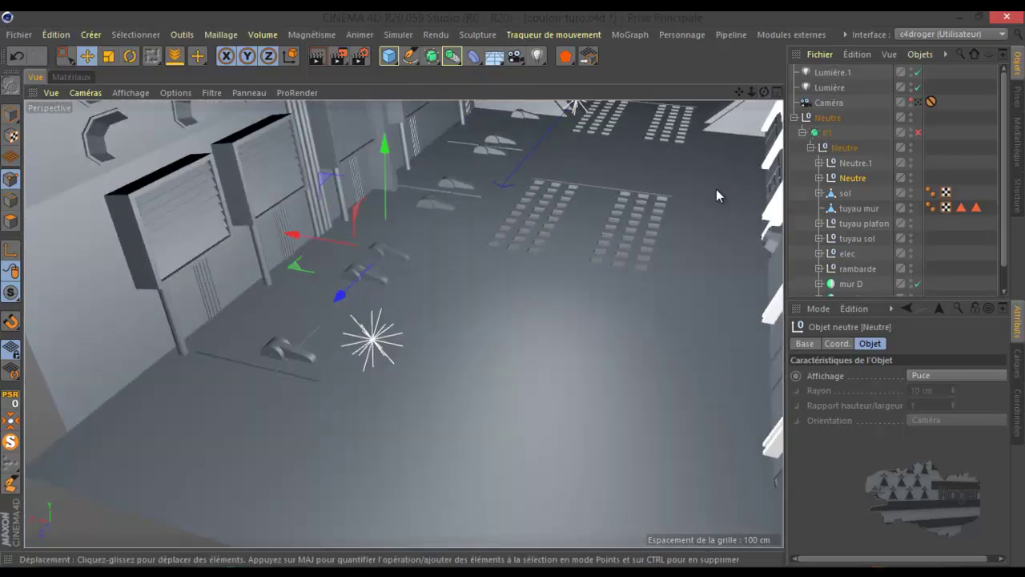
click(820, 178)
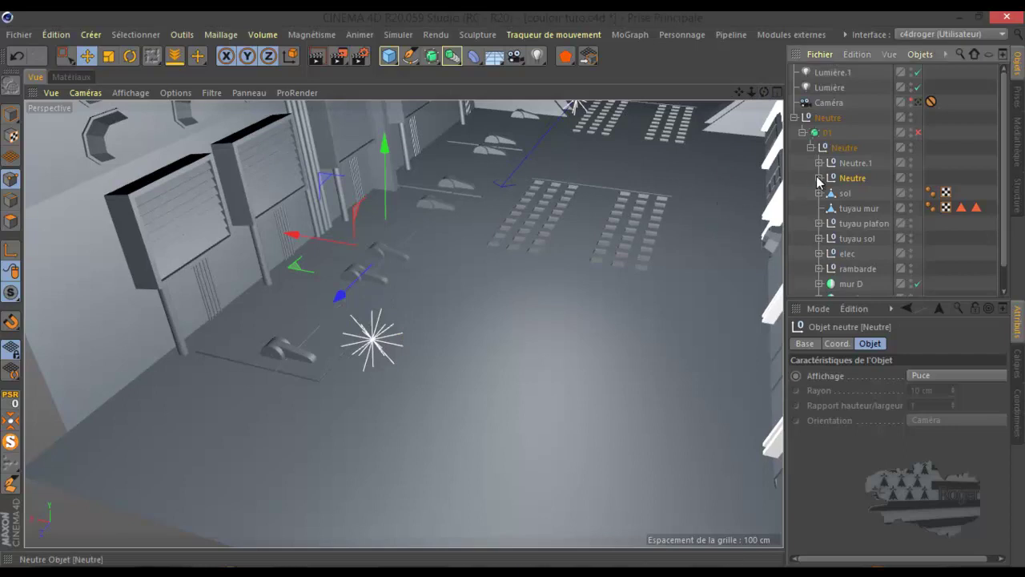
click(859, 254)
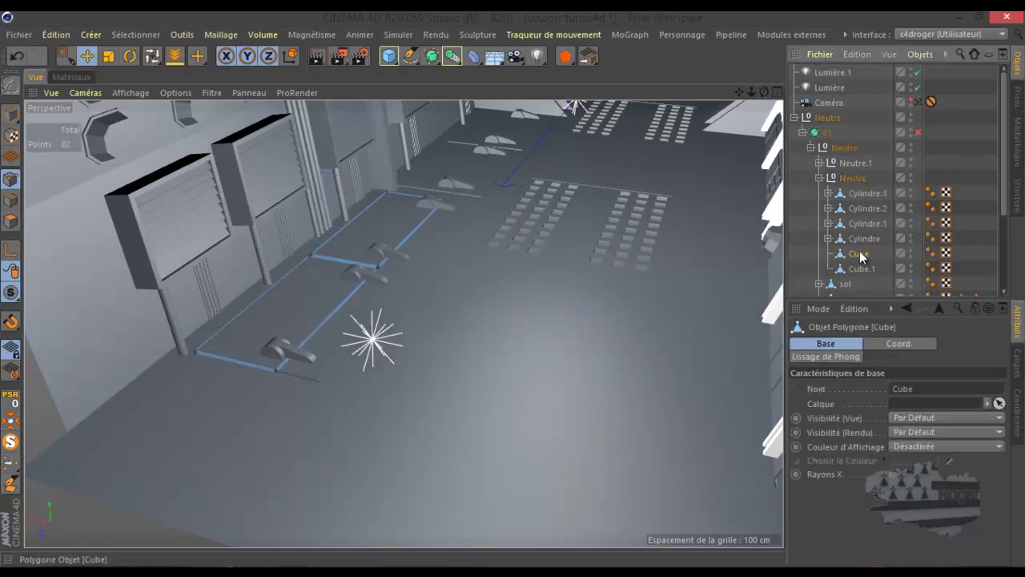
click(862, 271)
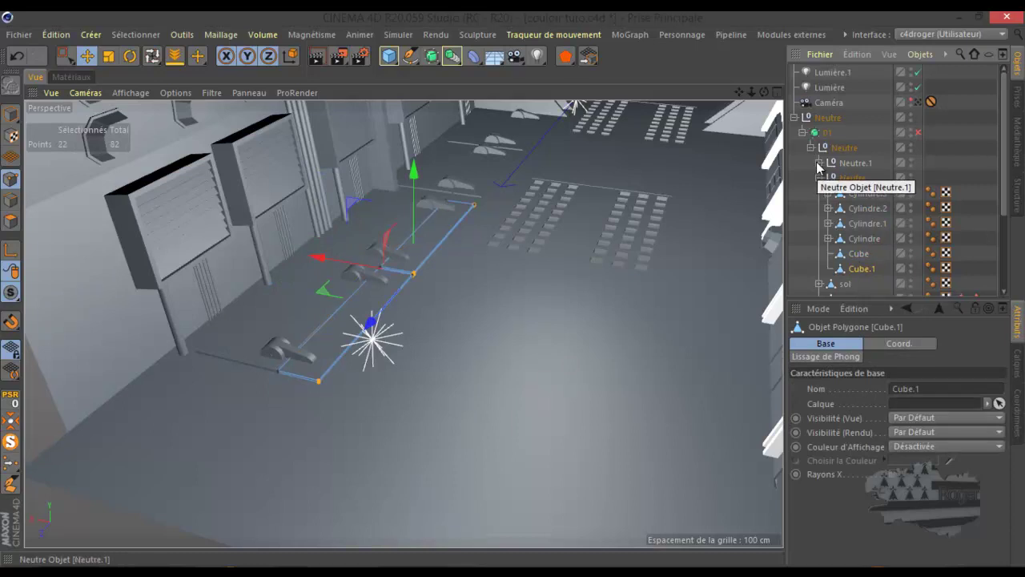
click(819, 163)
ctrl+click(861, 255)
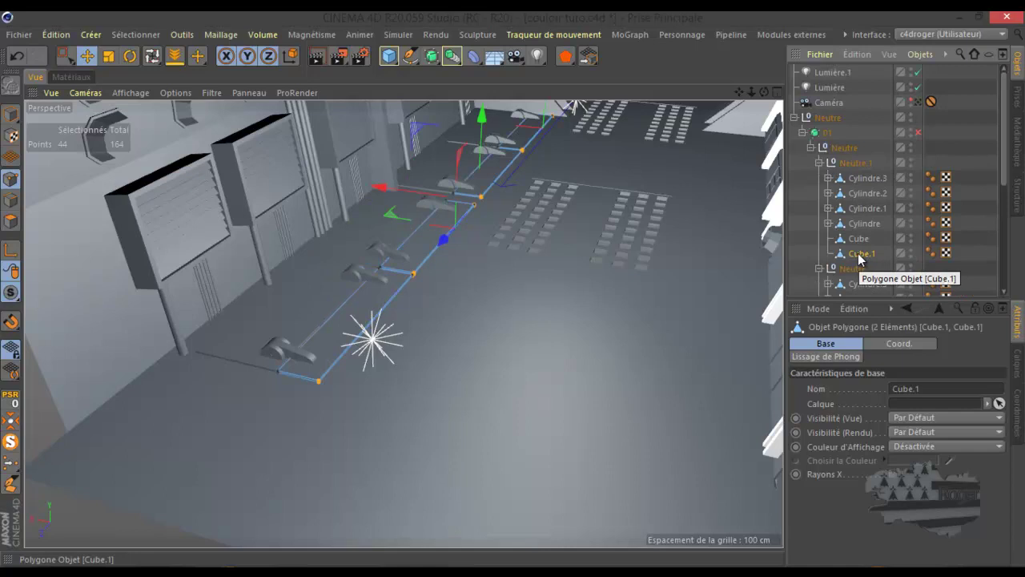
scroll(593, 240, down, 3)
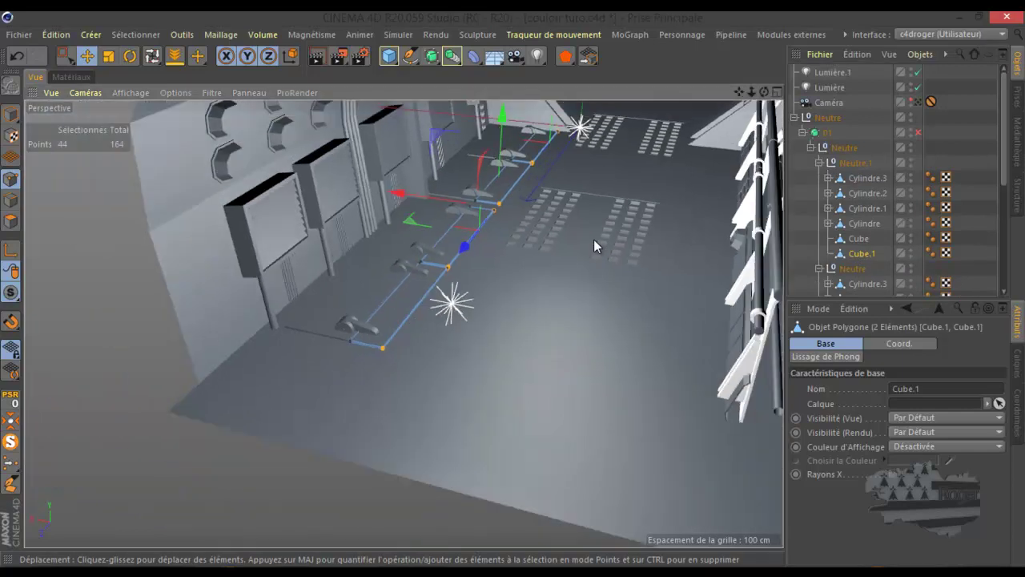
click(857, 255)
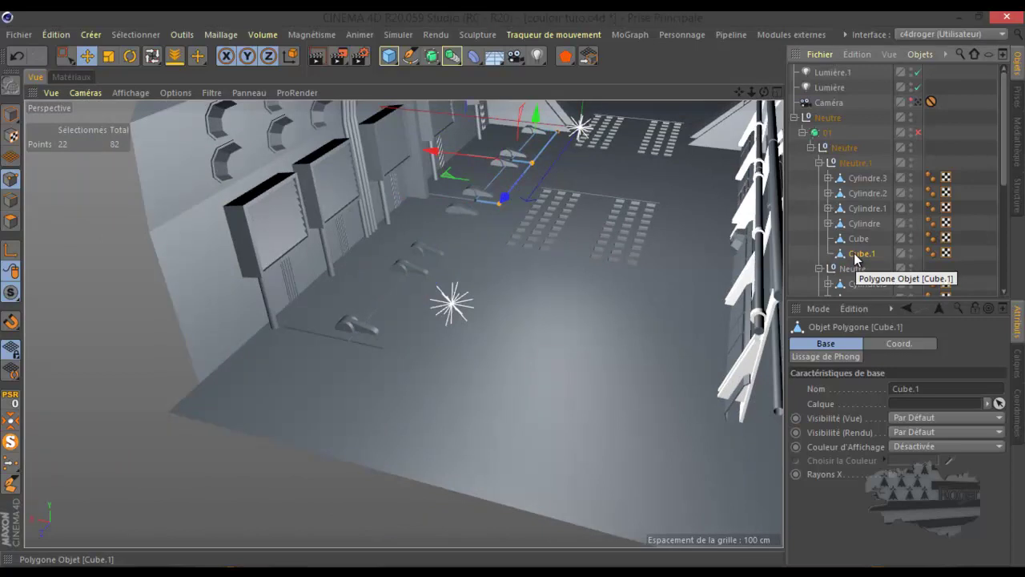
Step: Duplicate Cube.1 as Cube.2 in each group, undoing the extra copies
ctrl+drag(855, 257, 857, 265)
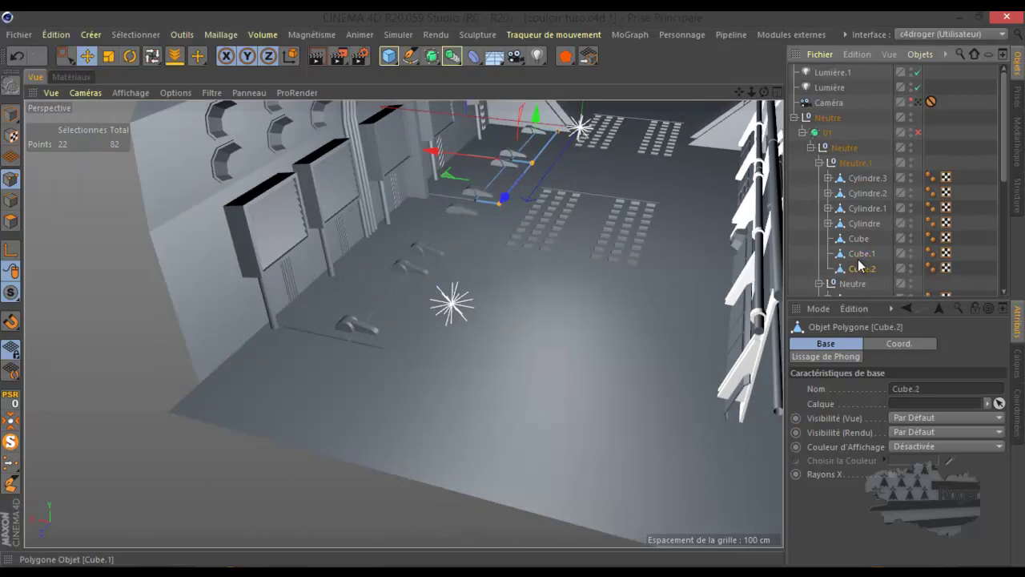
scroll(858, 259, down, 5)
ctrl+click(856, 195)
ctrl+drag(857, 196, 857, 202)
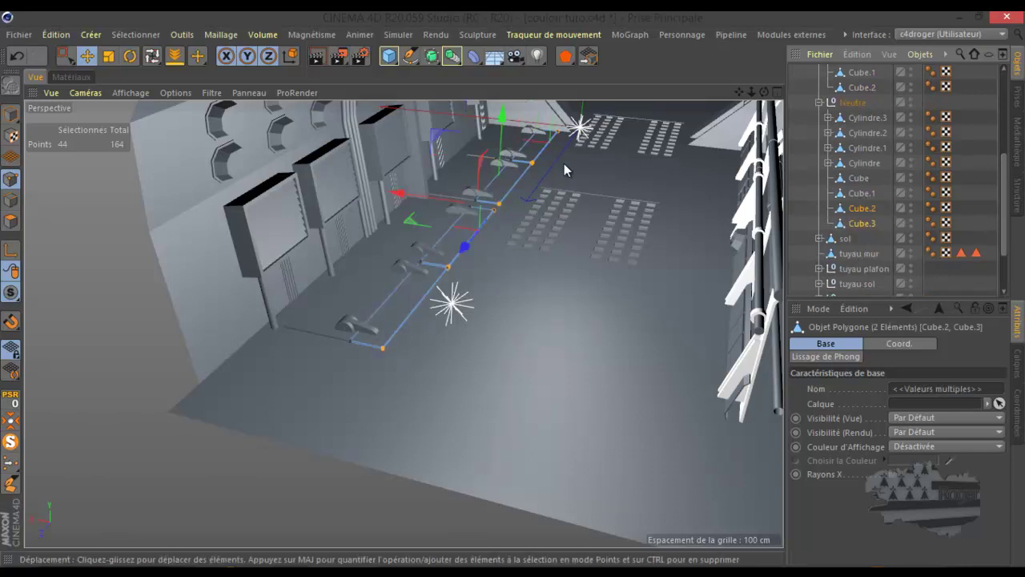
click(16, 57)
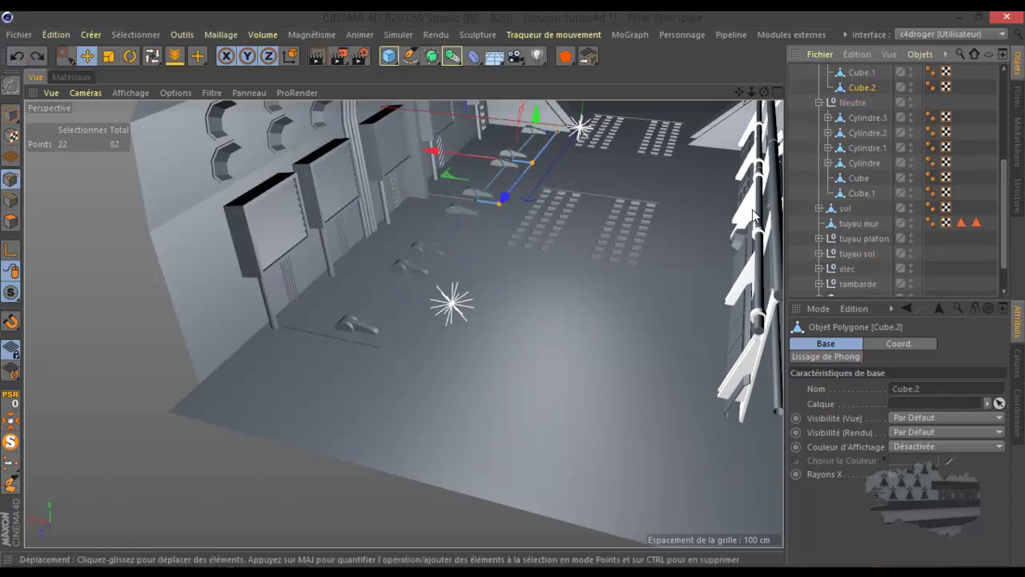
click(863, 192)
ctrl+drag(861, 194, 861, 207)
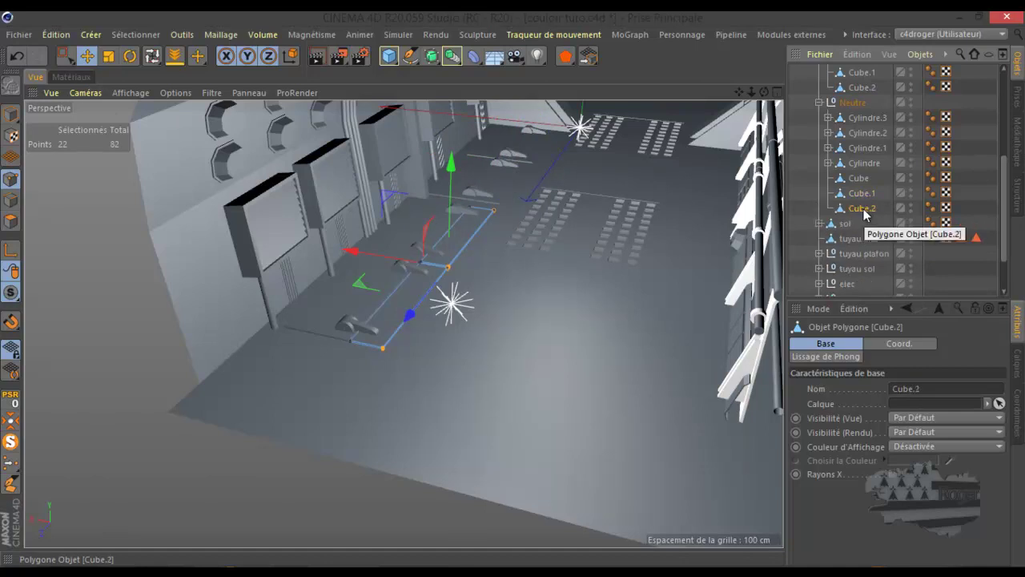
ctrl+click(861, 87)
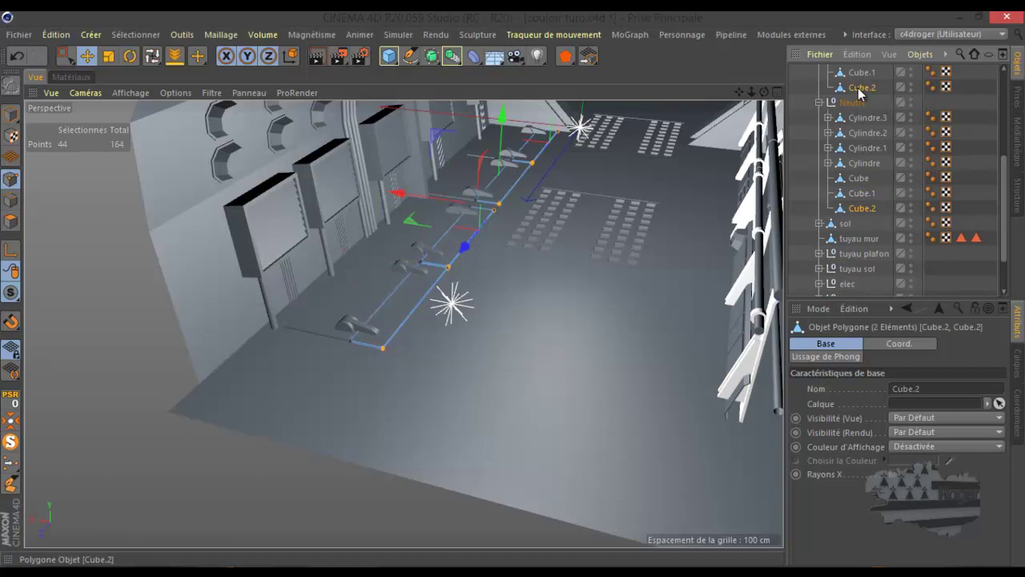
Step: In Model mode, move both new Cube.2 slabs about 50 cm across to the opposite wall
click(16, 114)
drag(424, 169, 613, 240)
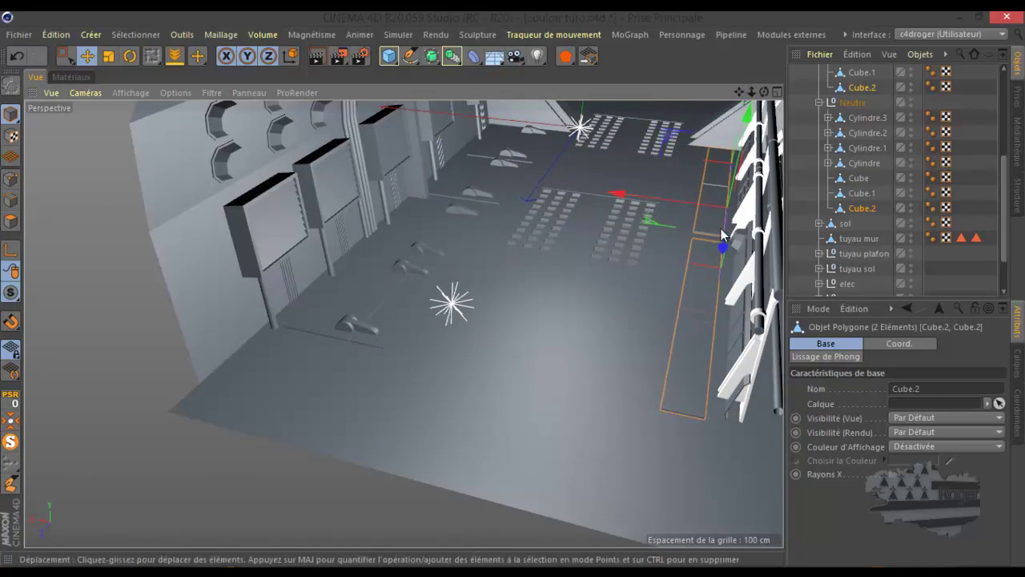
scroll(721, 234, up, 5)
scroll(721, 234, up, 3)
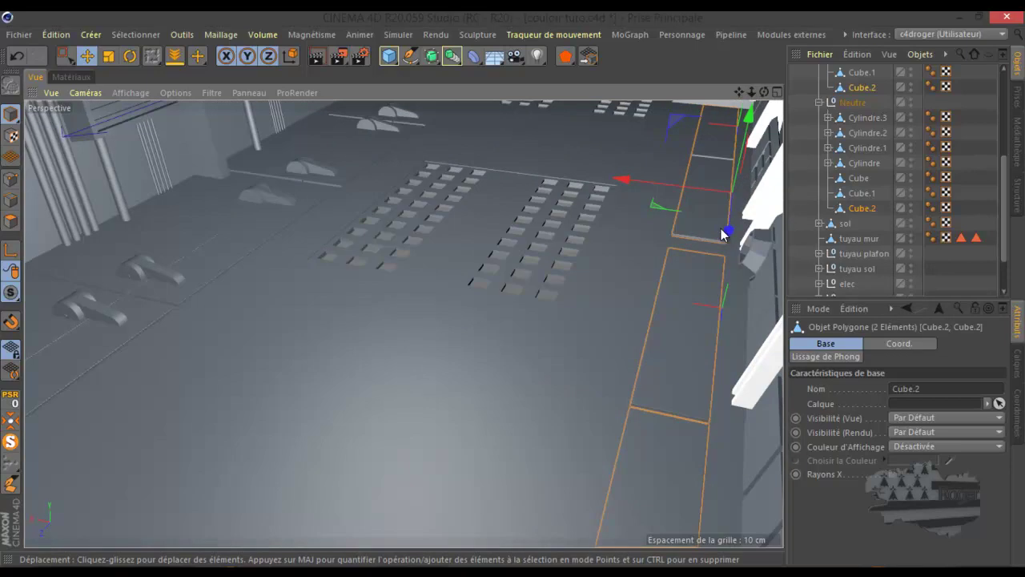
scroll(721, 234, up, 2)
scroll(721, 233, up, 3)
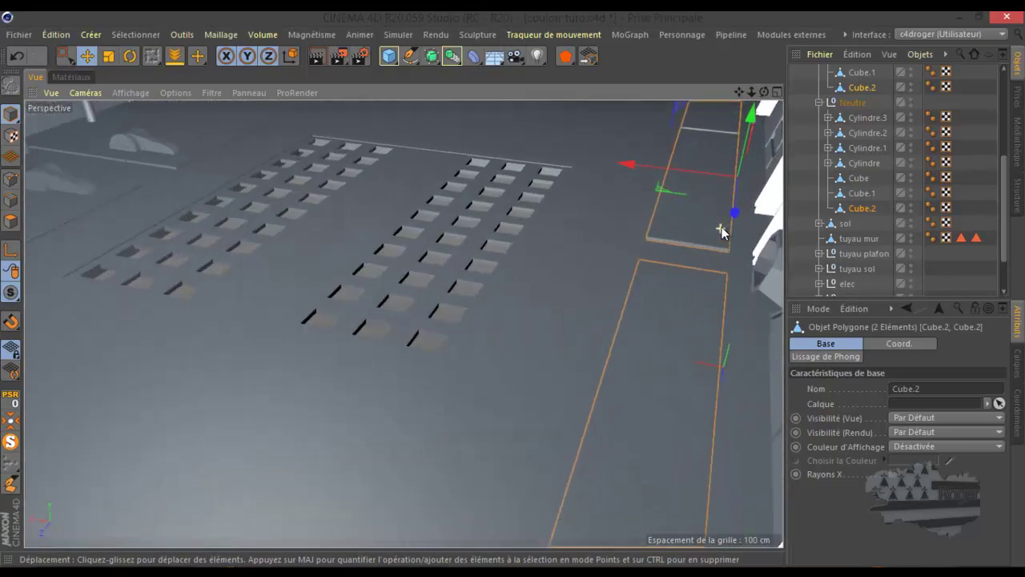
scroll(721, 232, down, 3)
scroll(721, 232, down, 2)
scroll(721, 233, down, 3)
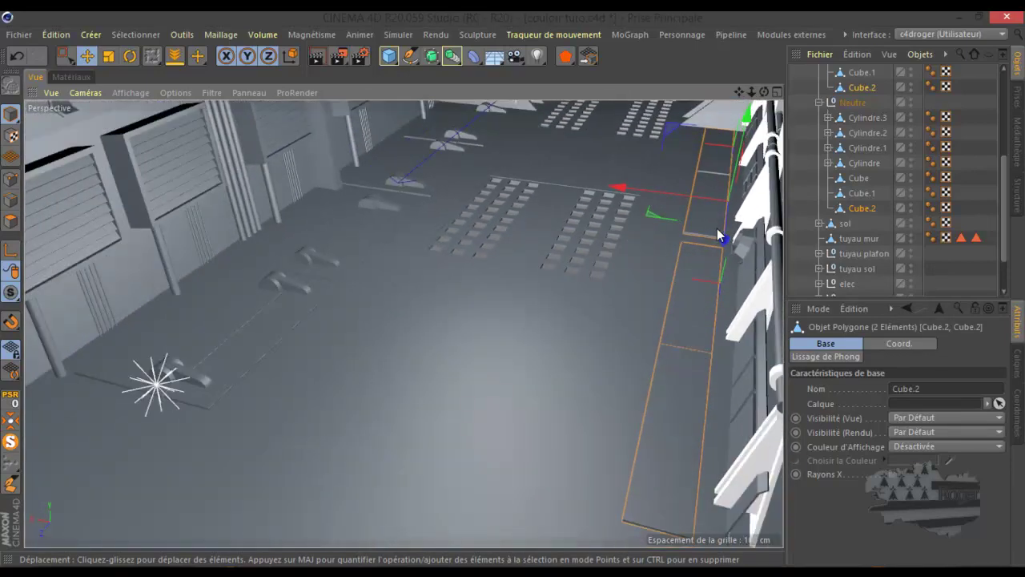
alt+drag(718, 235, 514, 294)
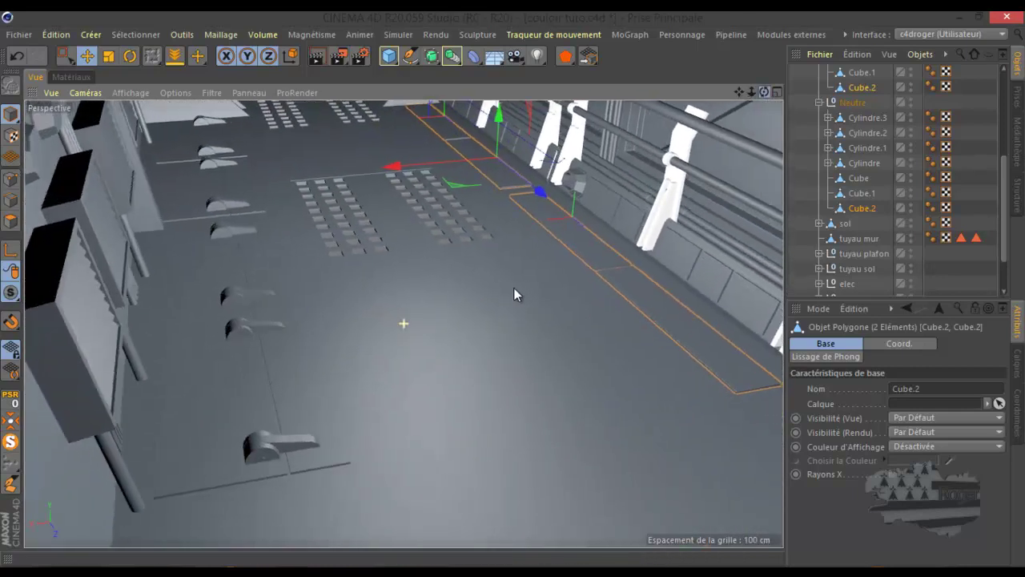
scroll(514, 199, up, 2)
scroll(513, 199, up, 3)
scroll(514, 199, up, 2)
scroll(515, 197, up, 2)
scroll(515, 200, up, 2)
scroll(514, 206, up, 1)
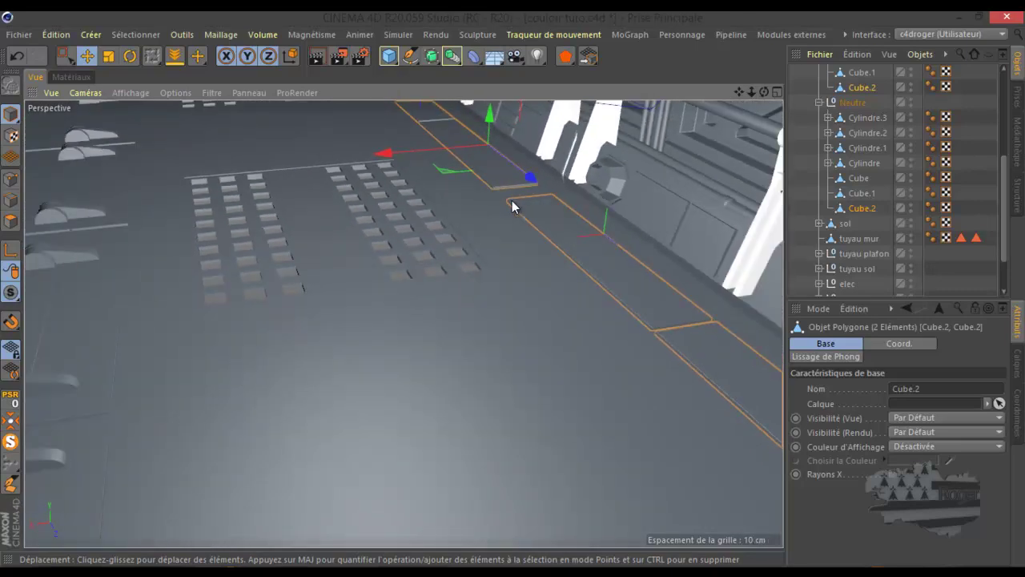
Step: Slide one Cube.2 slab about 16 cm along the corridor, then nudge it 4 cm in the top view
click(851, 210)
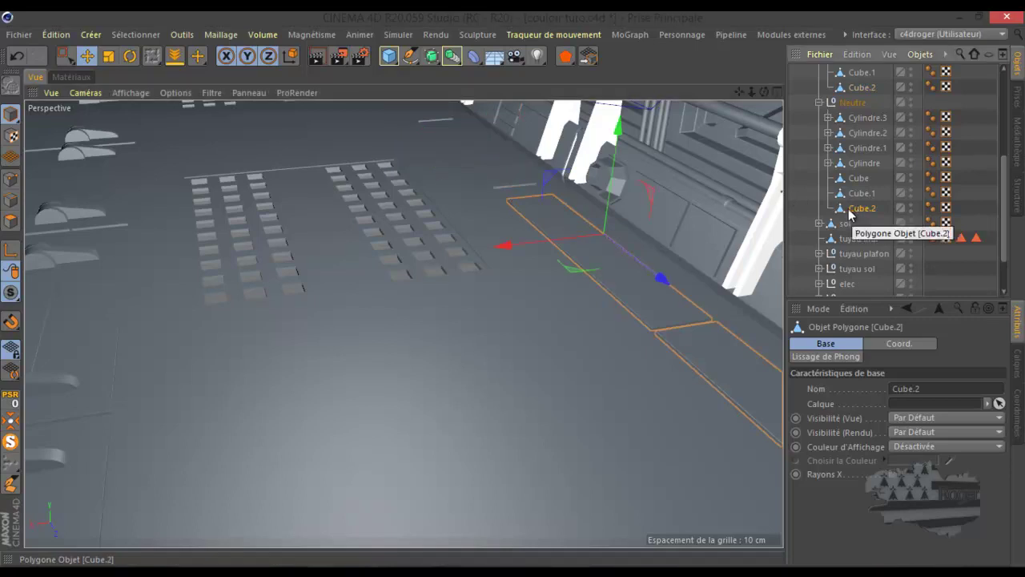
drag(668, 282, 622, 274)
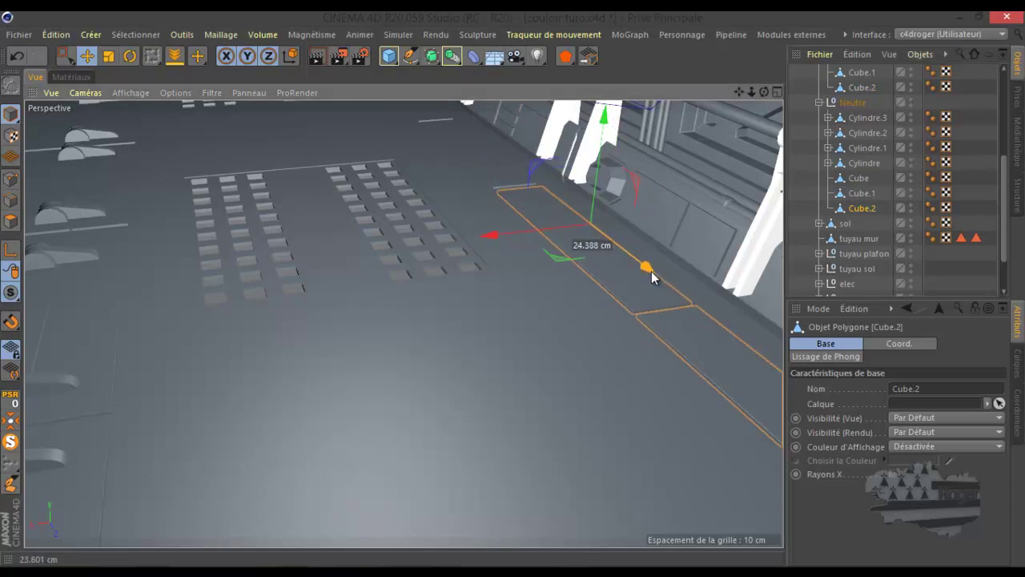
middle_click(466, 299)
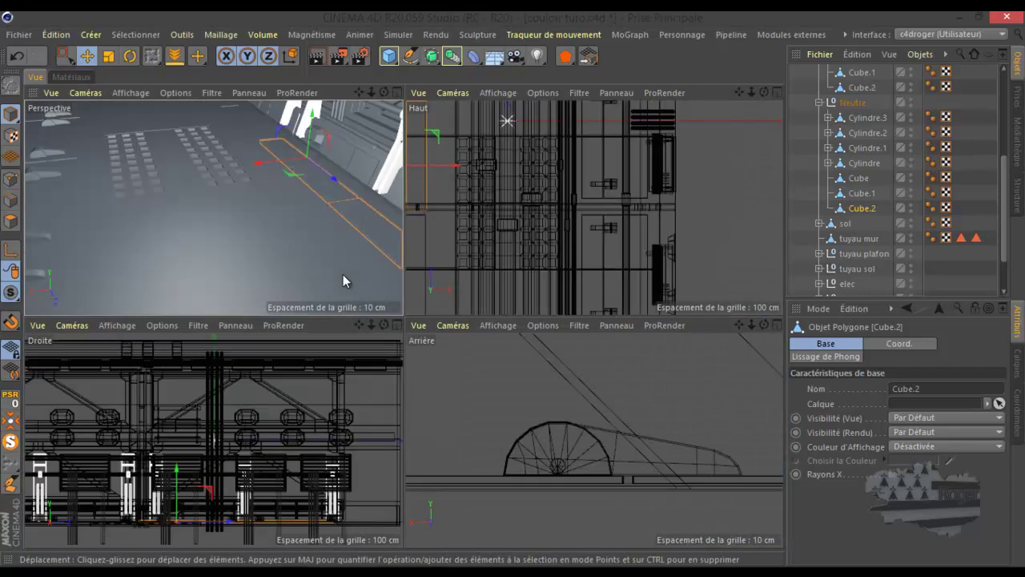
middle_click(557, 248)
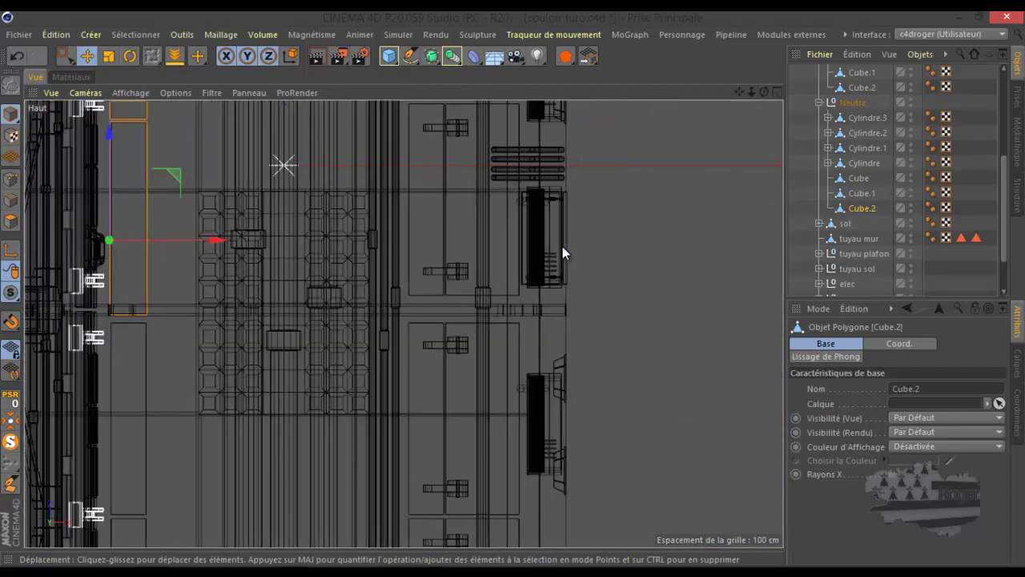
drag(110, 139, 114, 130)
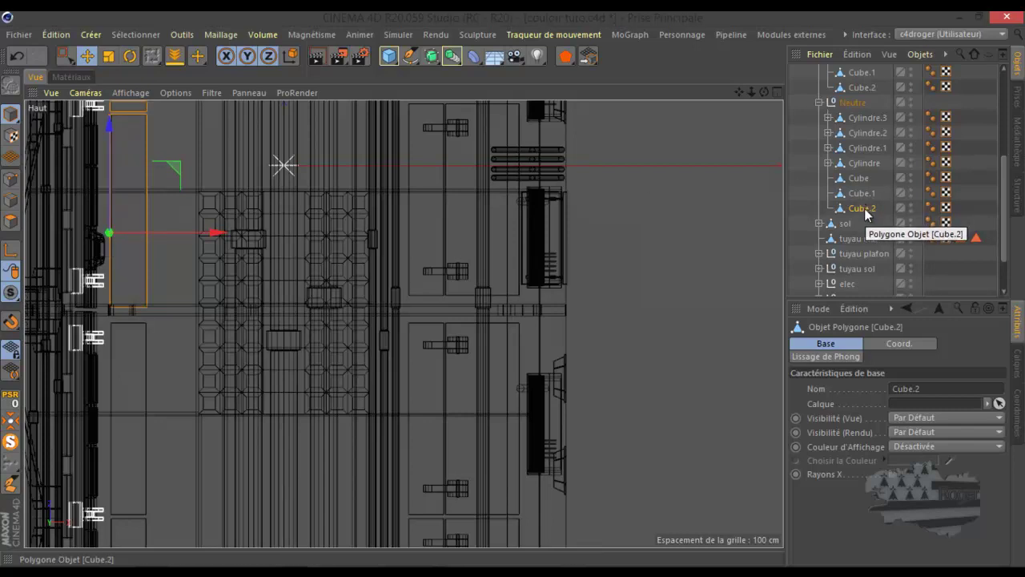
scroll(865, 209, down, 3)
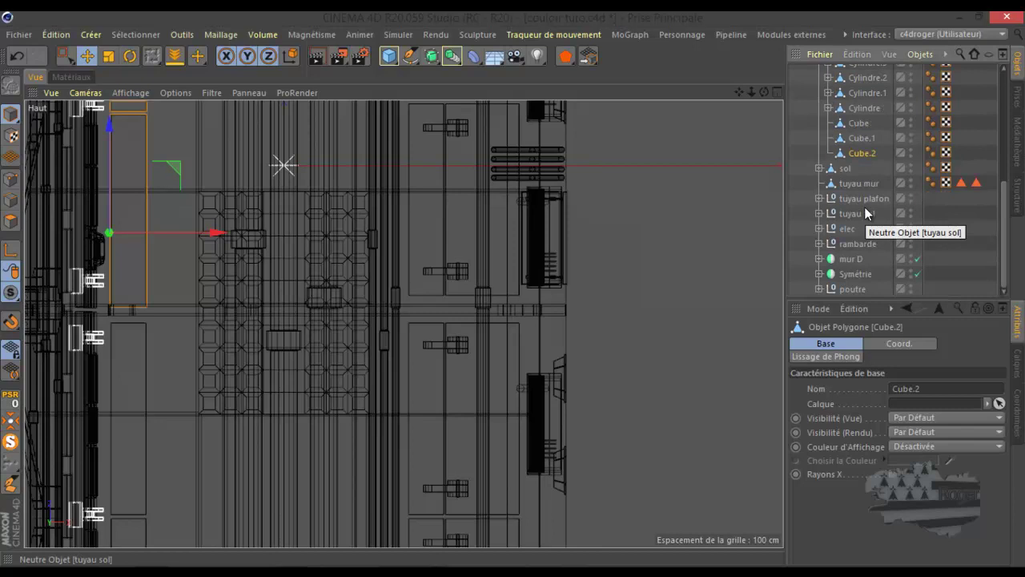
scroll(864, 208, up, 5)
click(861, 211)
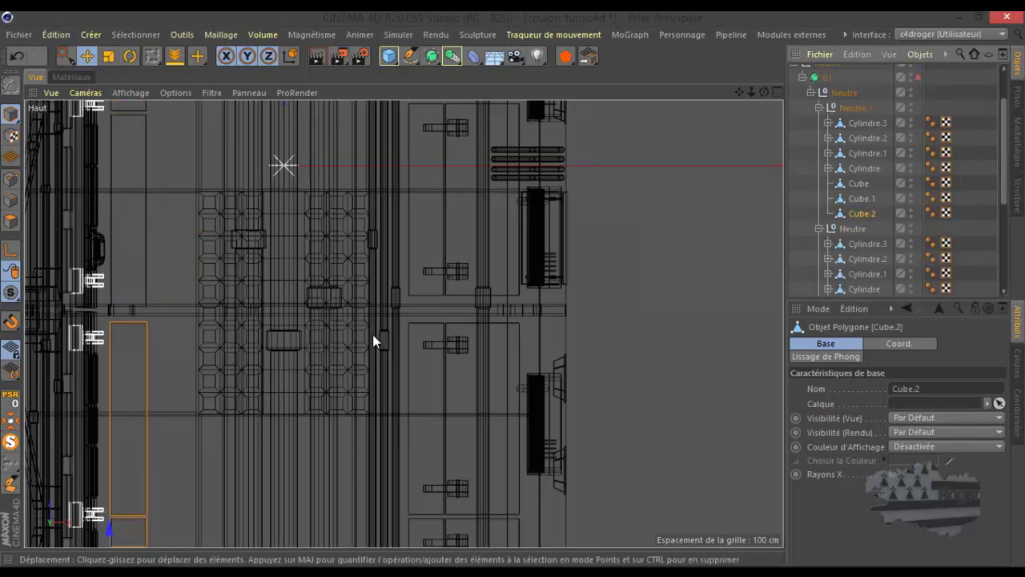
Step: Shift the second Cube.2 slab about 4 cm the opposite way in the top view
drag(108, 530, 111, 521)
middle_click(160, 416)
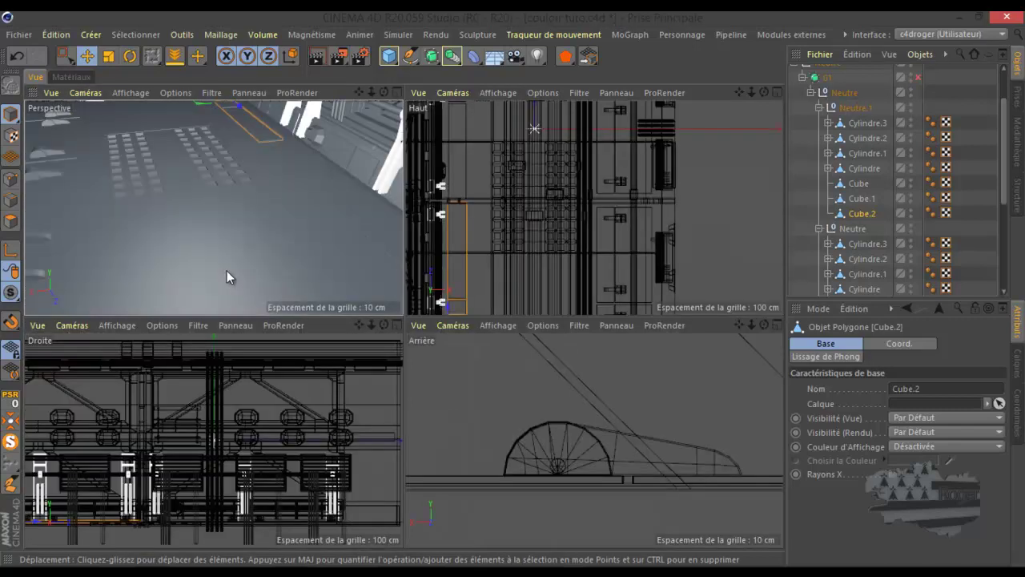
middle_click(227, 271)
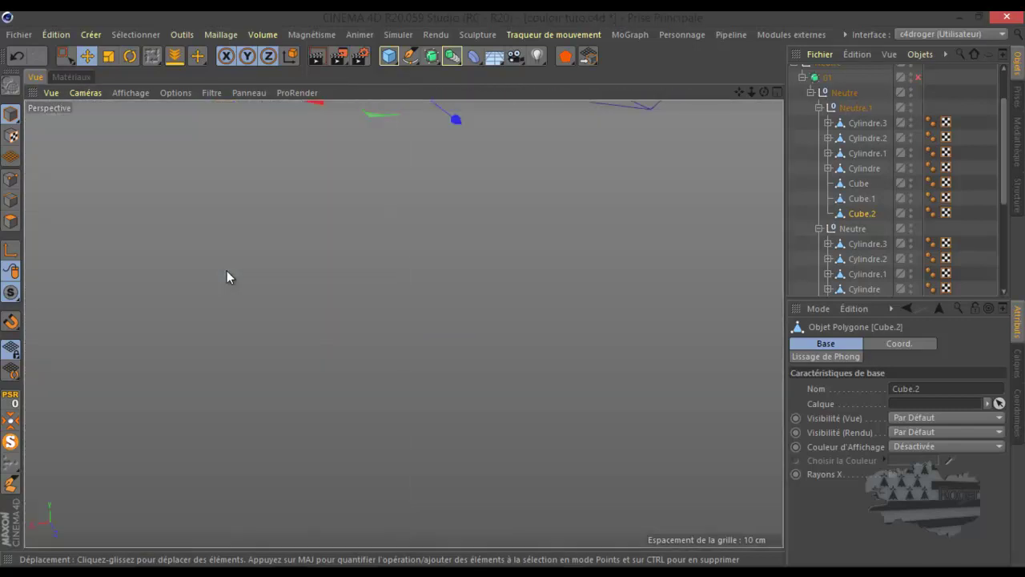
Step: Orbit the full-size perspective down the corridor and look through the Caméra scene camera
scroll(227, 271, down, 3)
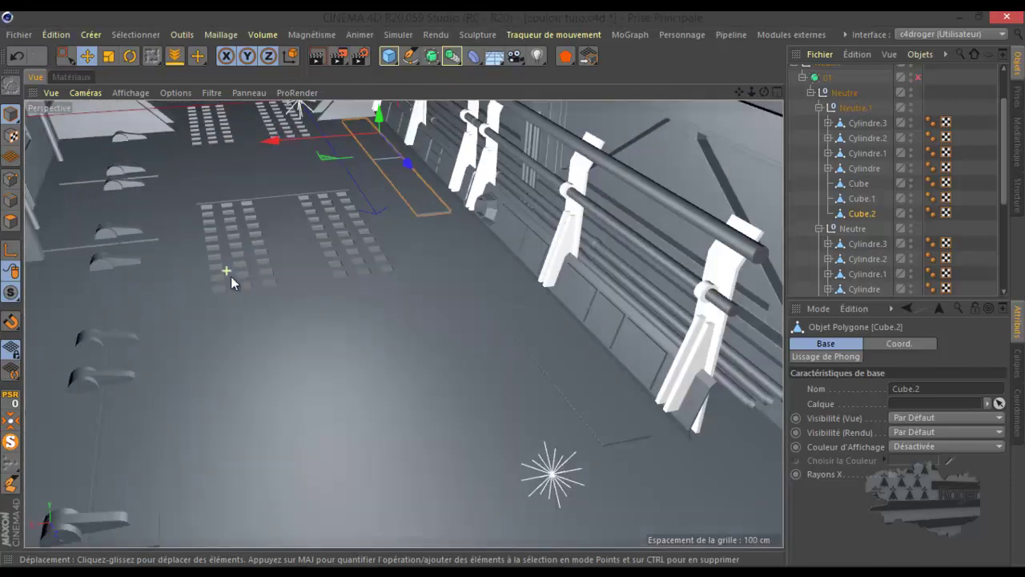
scroll(232, 277, down, 3)
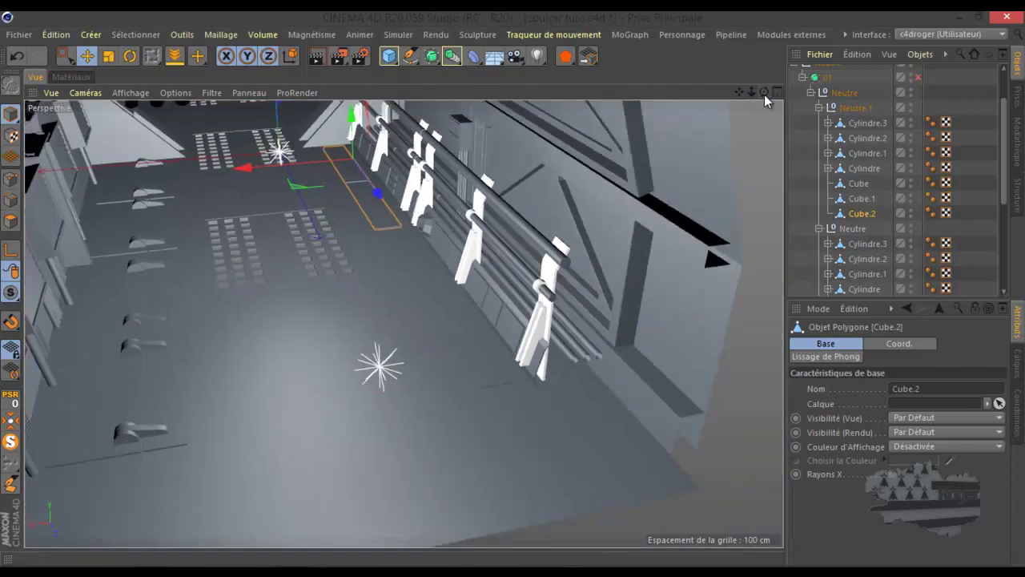
drag(765, 95, 777, 95)
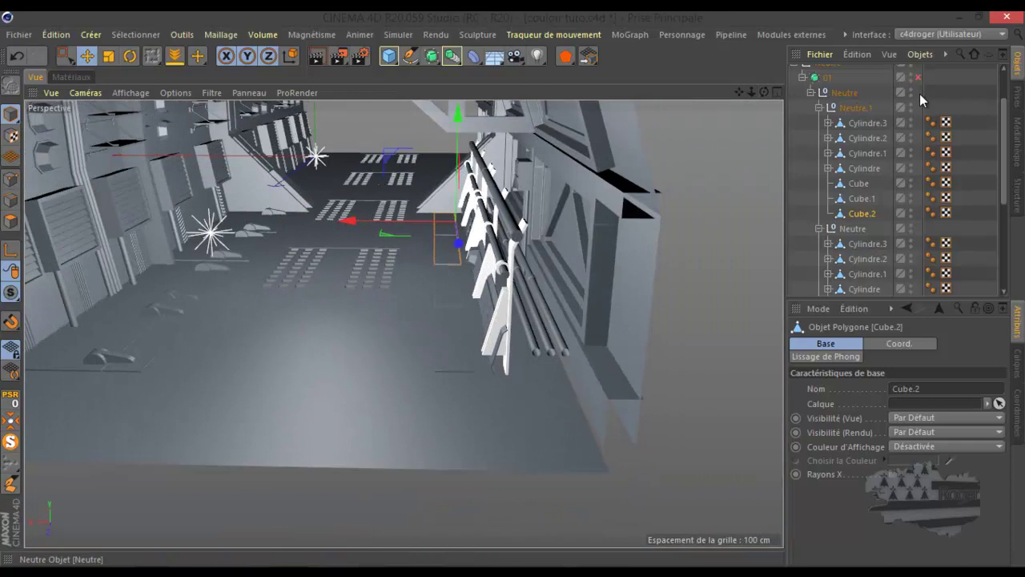
scroll(918, 96, up, 2)
click(917, 103)
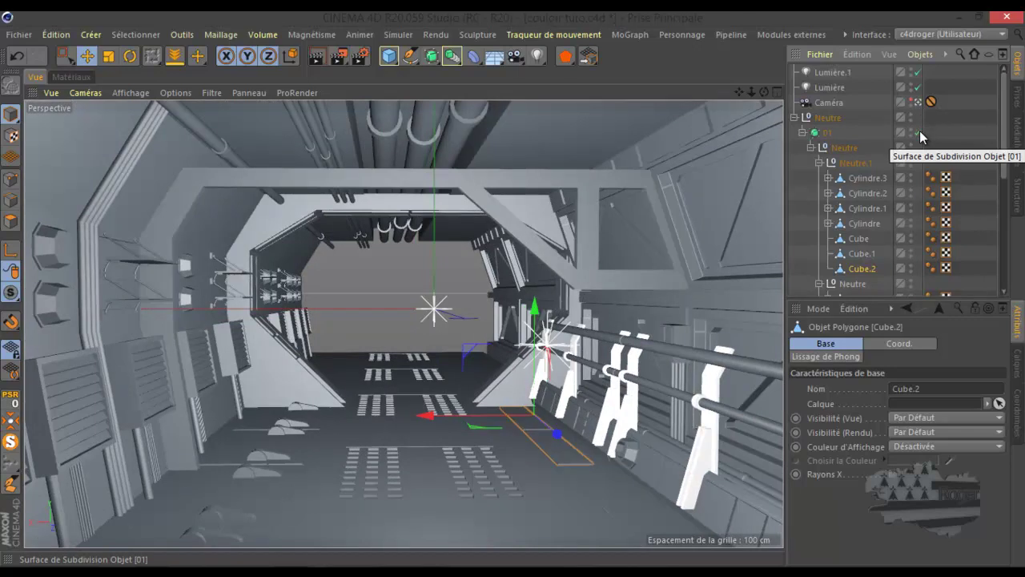
Step: Enable the 01 Subdivision Surface and preview the smoothed corridor floor through the camera
click(918, 133)
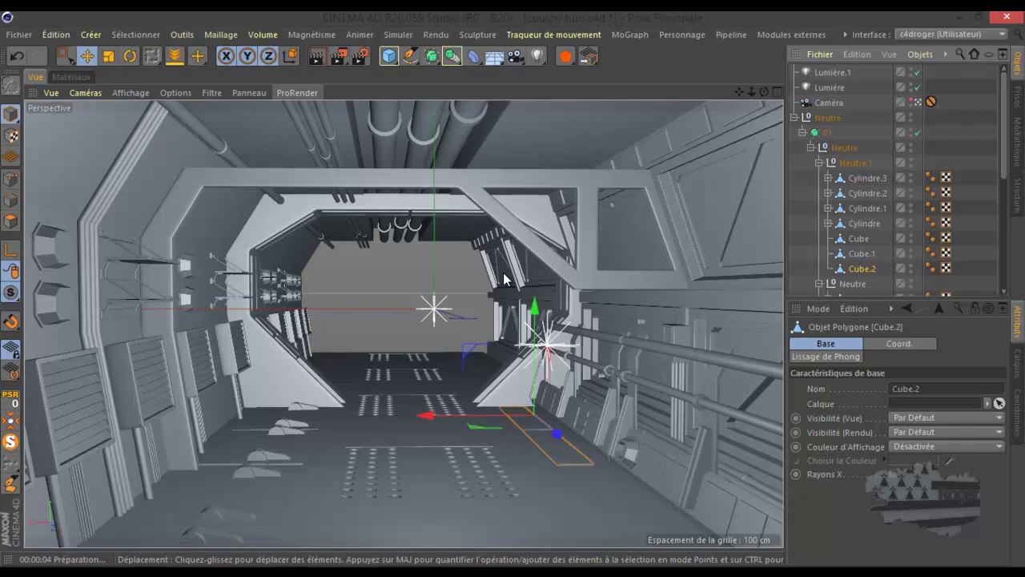
drag(356, 355, 252, 515)
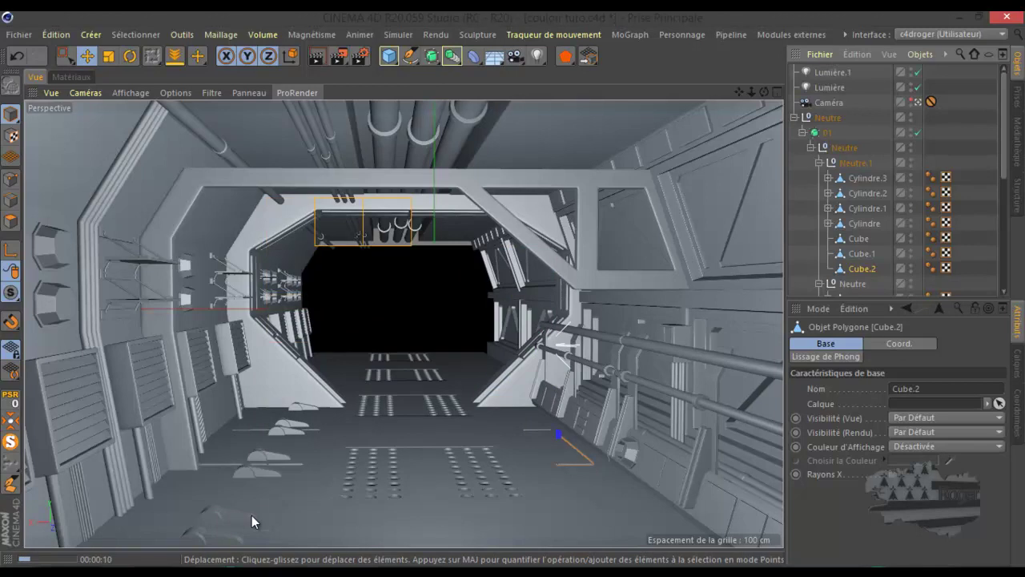
mouse_move(567, 460)
mouse_down()
mouse_move(501, 488)
mouse_move(565, 488)
mouse_move(502, 474)
mouse_move(552, 490)
mouse_up()
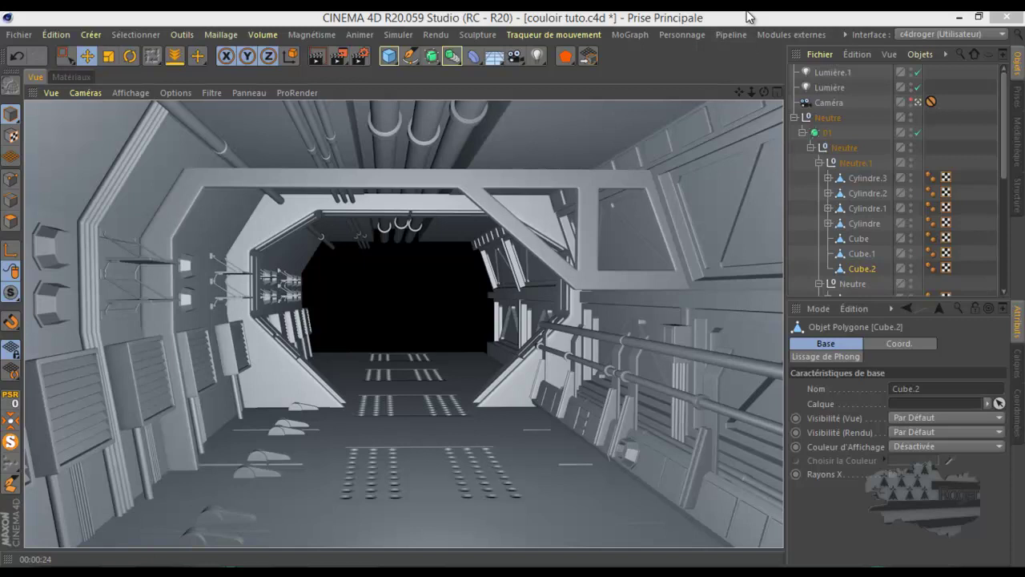
Step: Group the Neutre.1 and Neutre panel groups with Alt+G and rename the new null 'plaque'
click(378, 425)
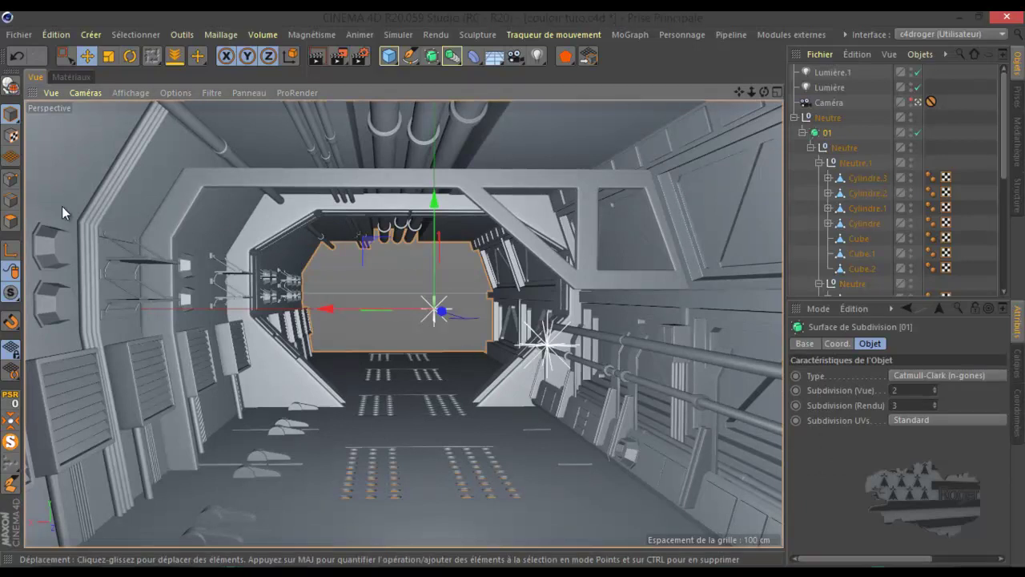
click(811, 147)
click(812, 147)
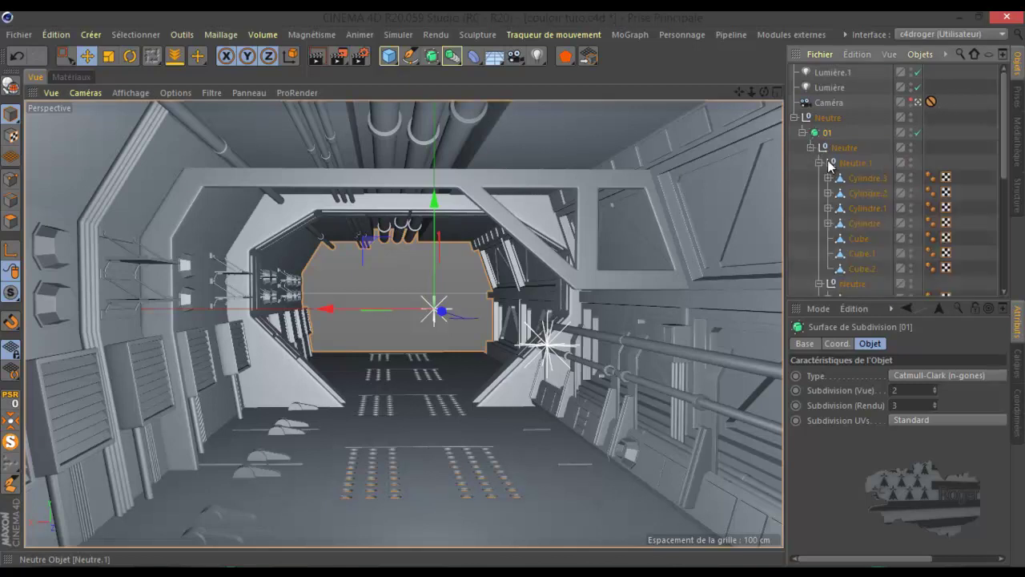
click(819, 177)
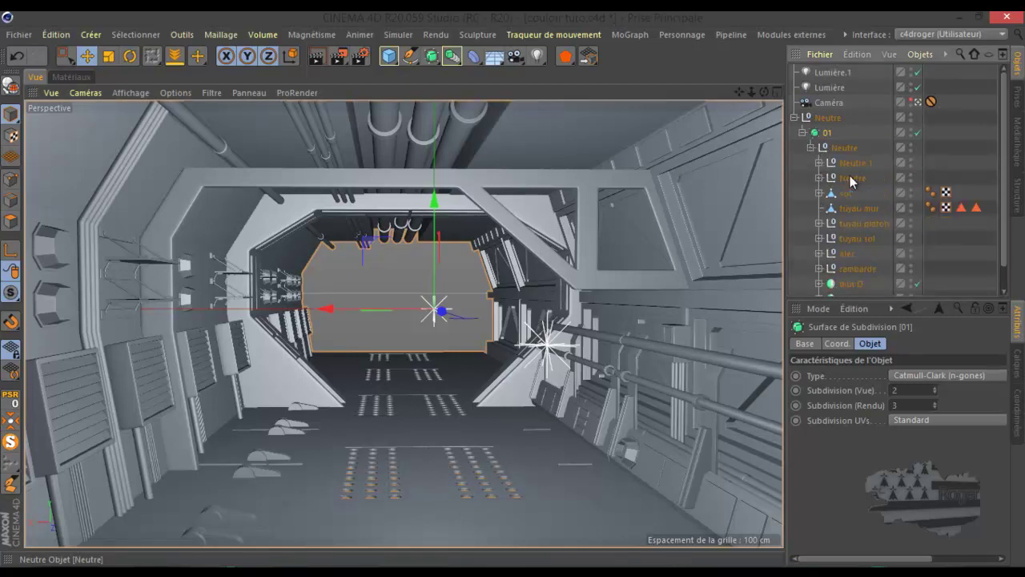
drag(884, 157, 841, 178)
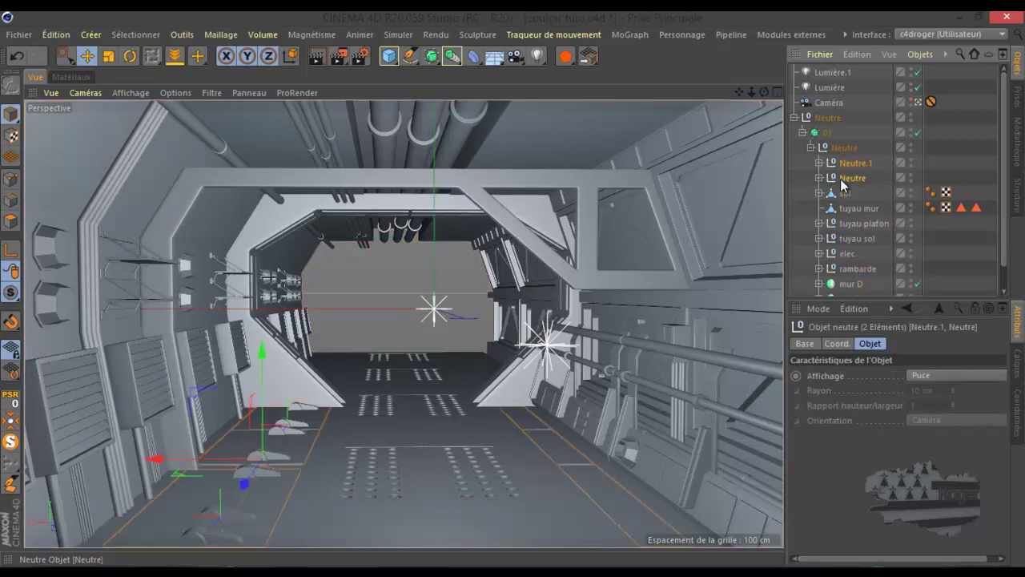
key(alt+g)
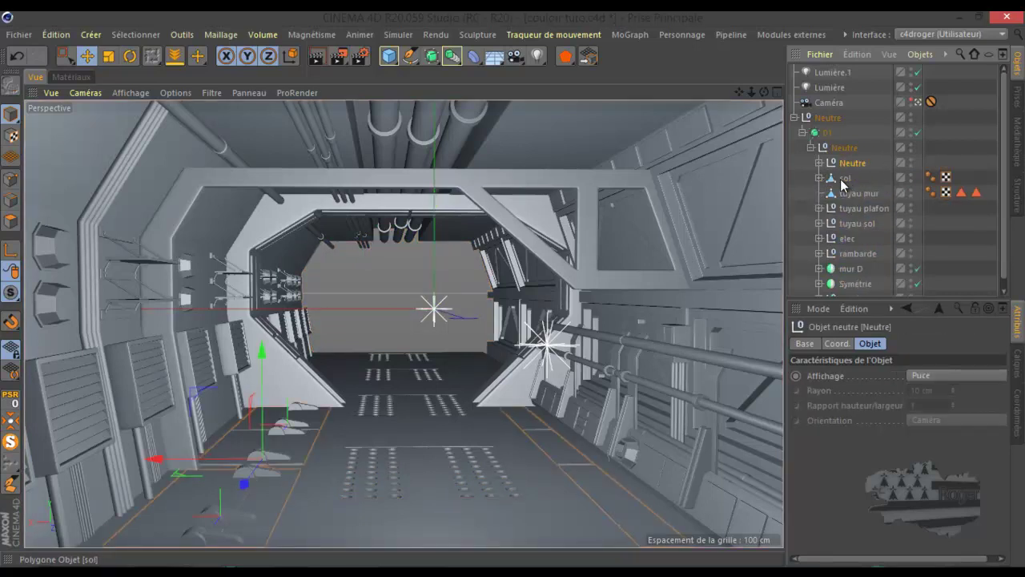
double_click(849, 163)
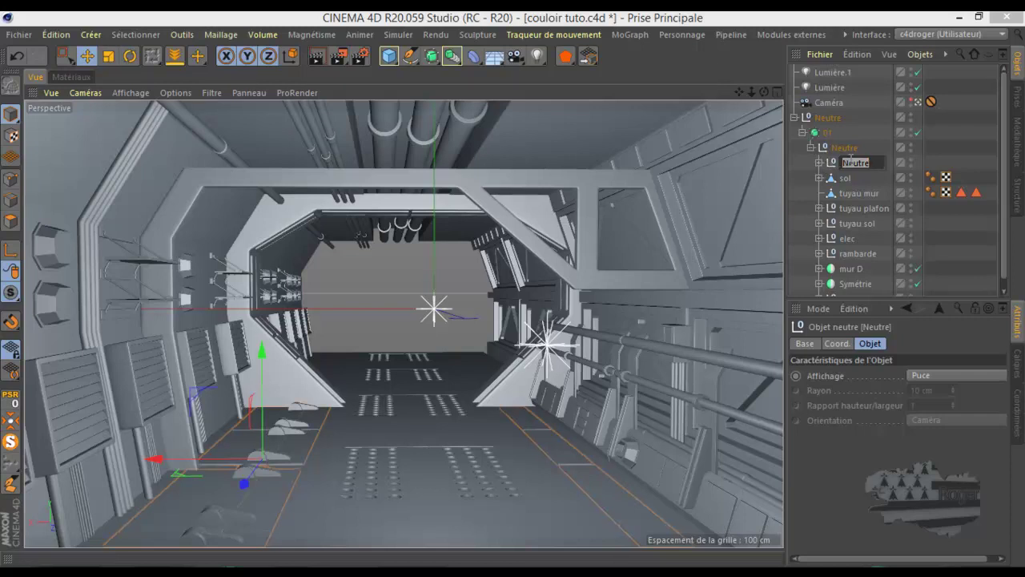
text(q)
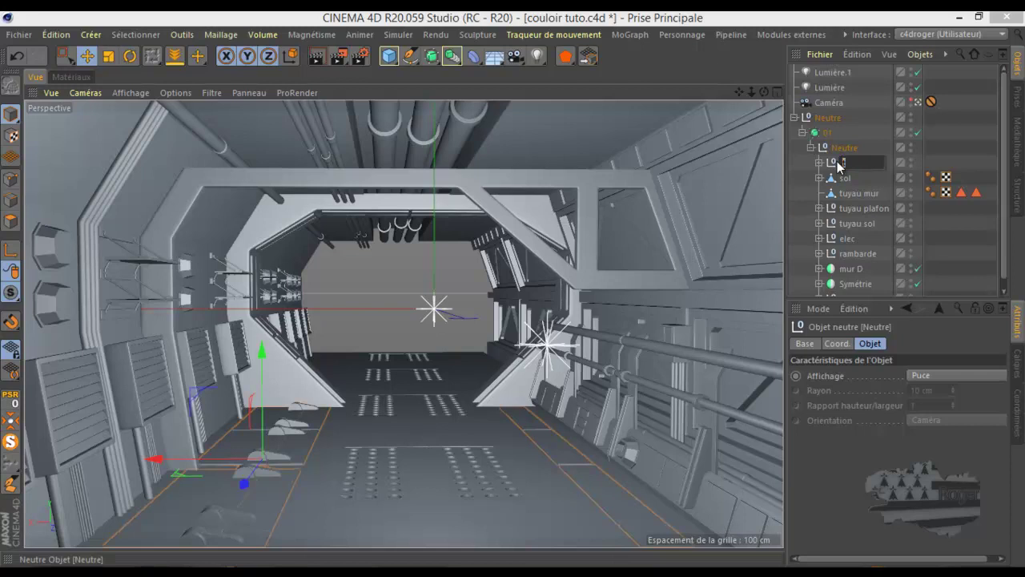
text(laque)
key(Return)
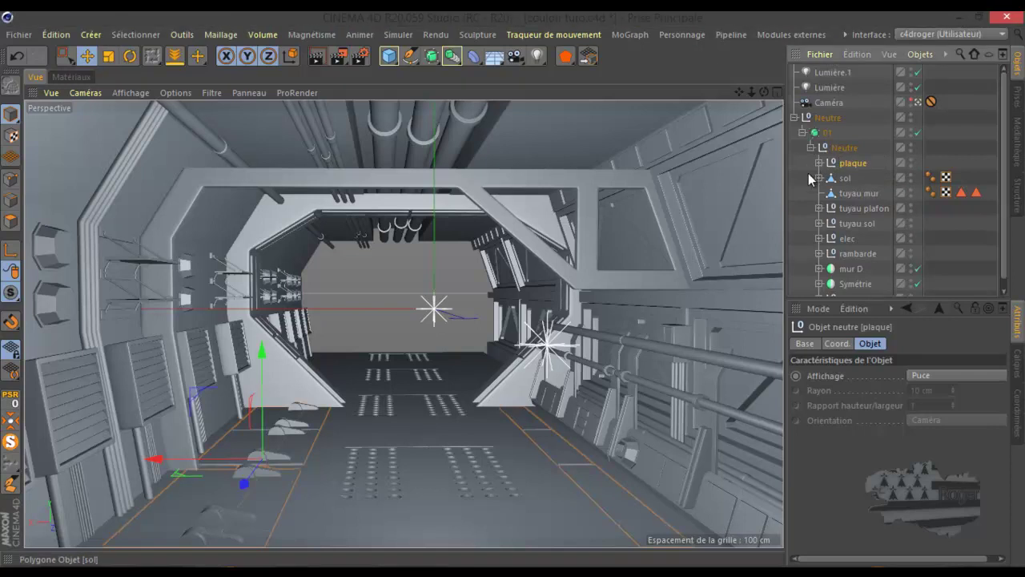
click(845, 178)
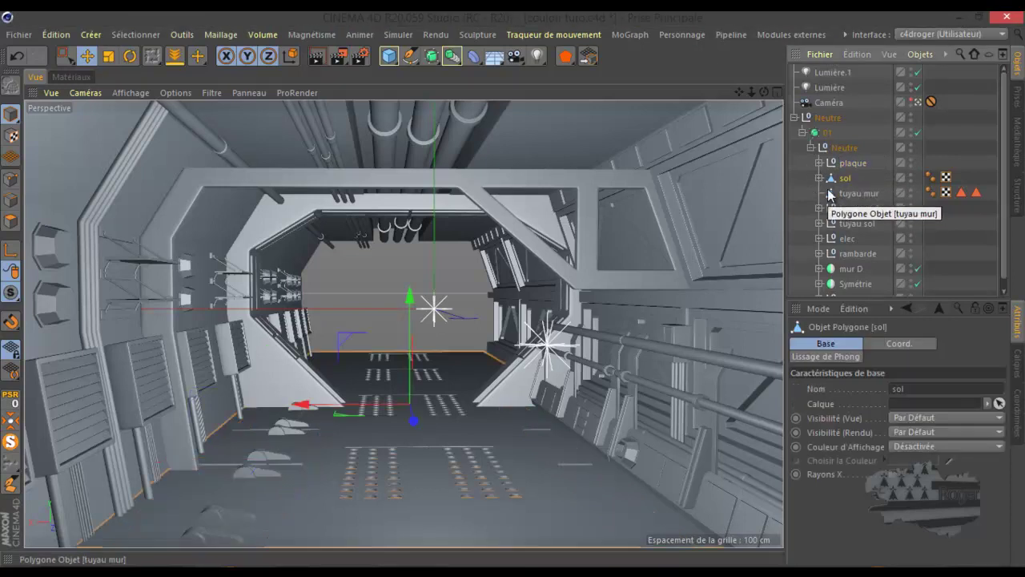
Step: Isolate the sol floor with MagicSolo and add a new Plane object
click(10, 442)
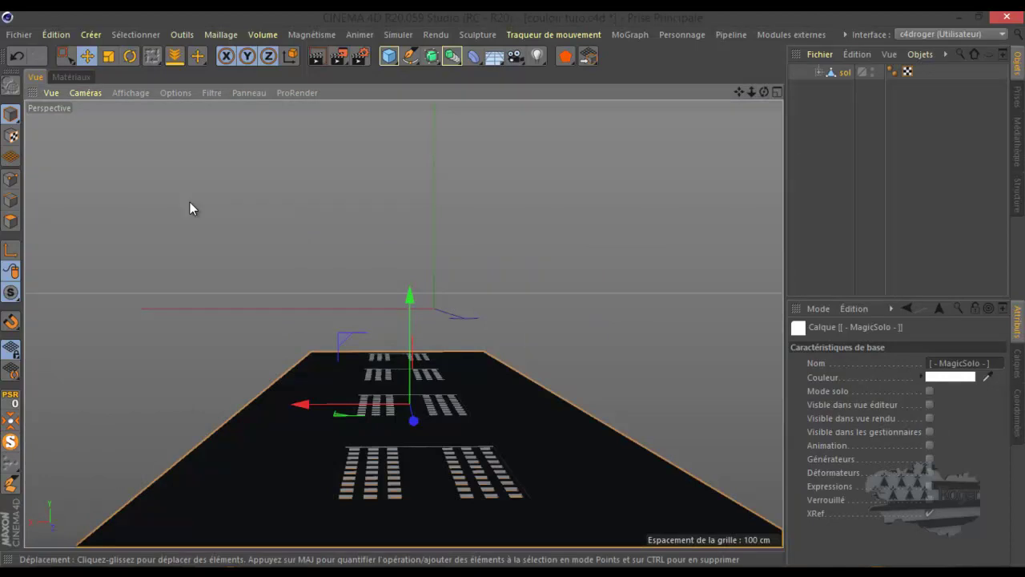
click(823, 121)
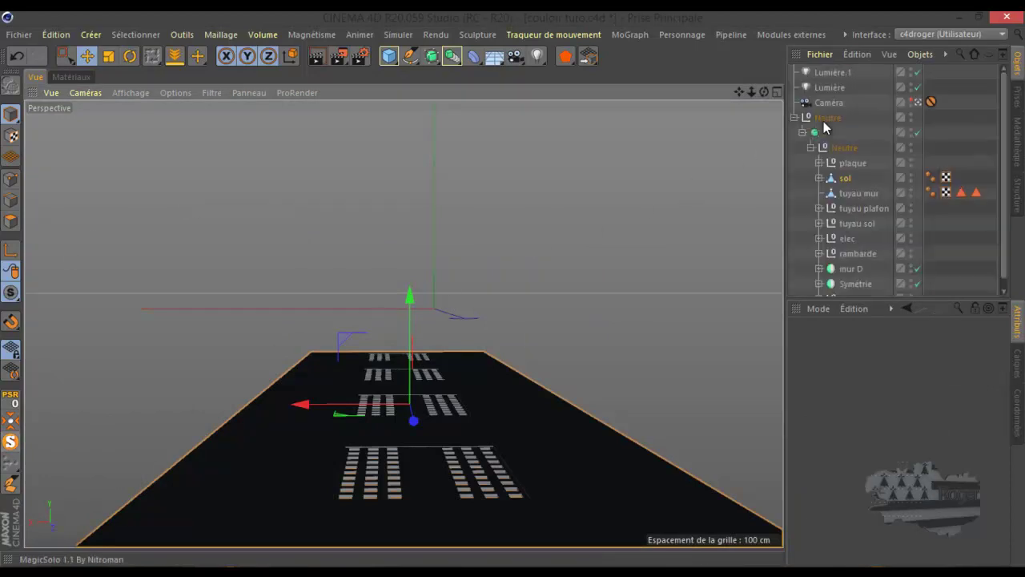
click(920, 102)
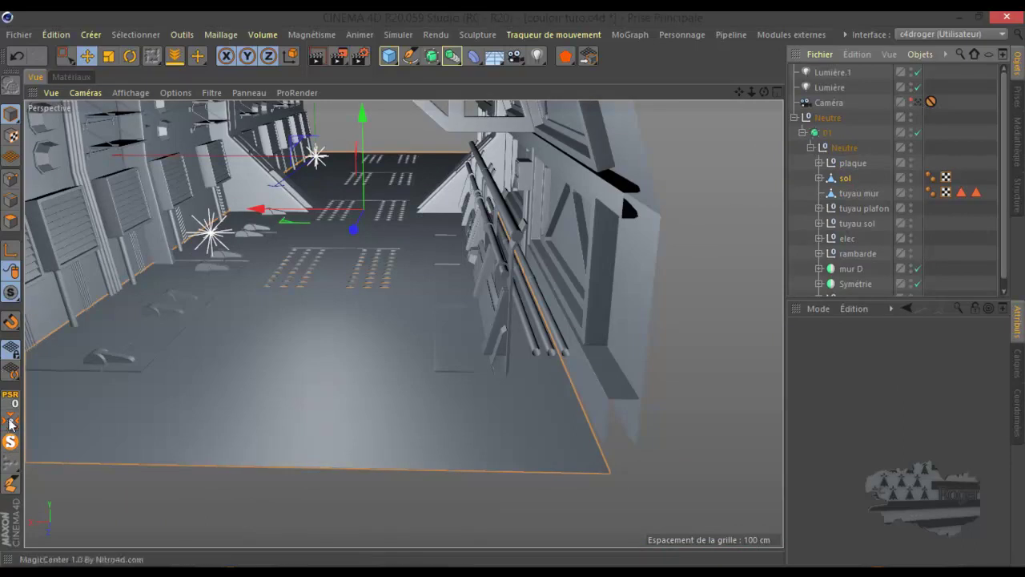
click(11, 445)
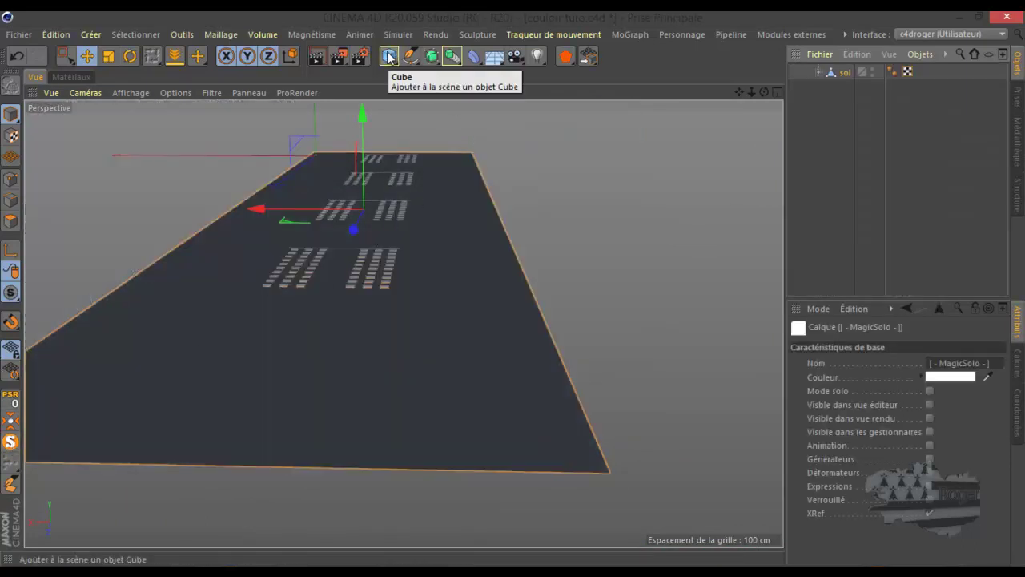
drag(390, 56, 537, 103)
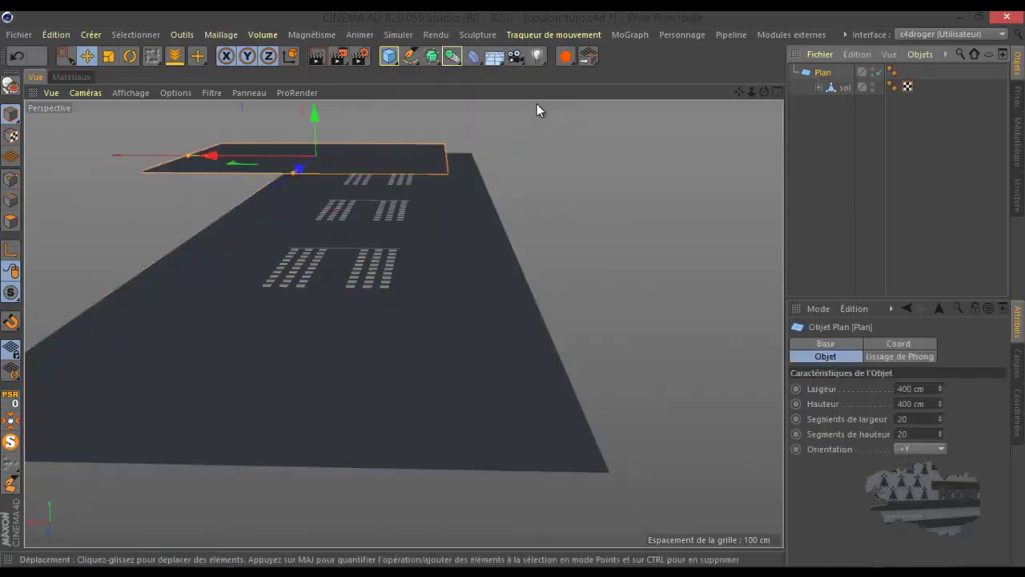
Step: Lower the new plane onto the floor surface in the back view
middle_click(358, 270)
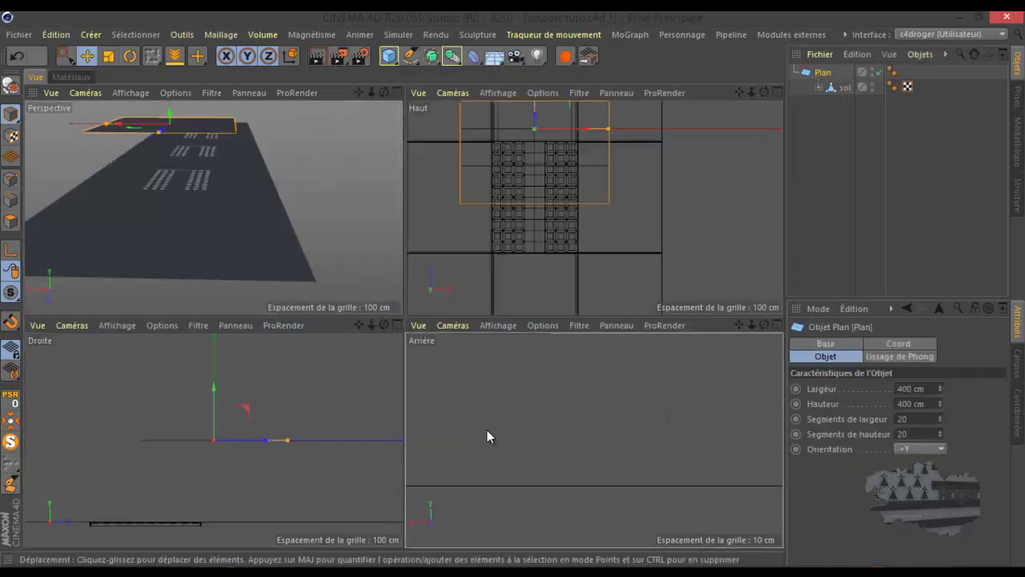
middle_click(490, 436)
scroll(465, 244, down, 3)
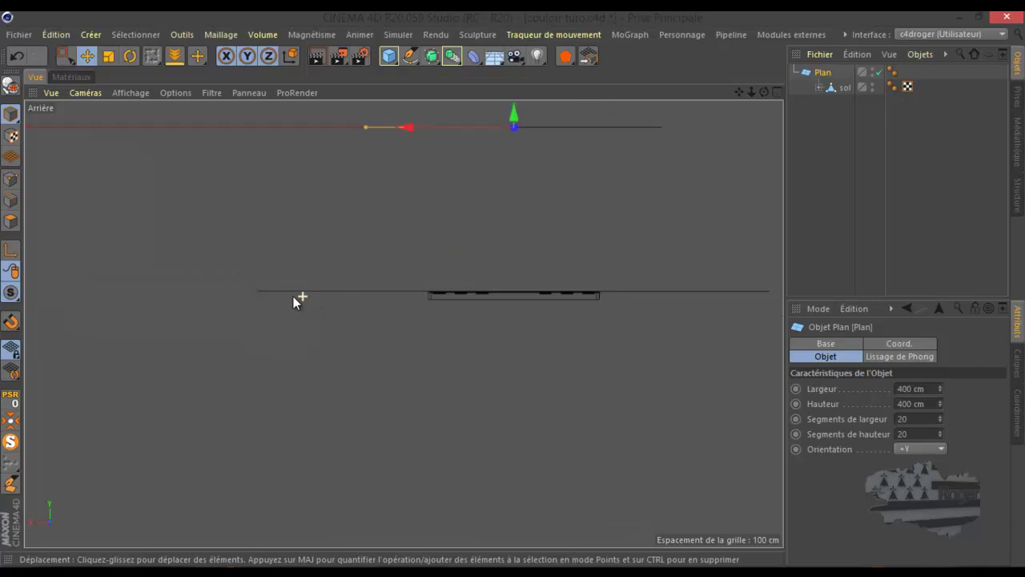
scroll(473, 208, up, 1)
scroll(477, 201, down, 3)
drag(503, 118, 496, 281)
scroll(496, 281, up, 3)
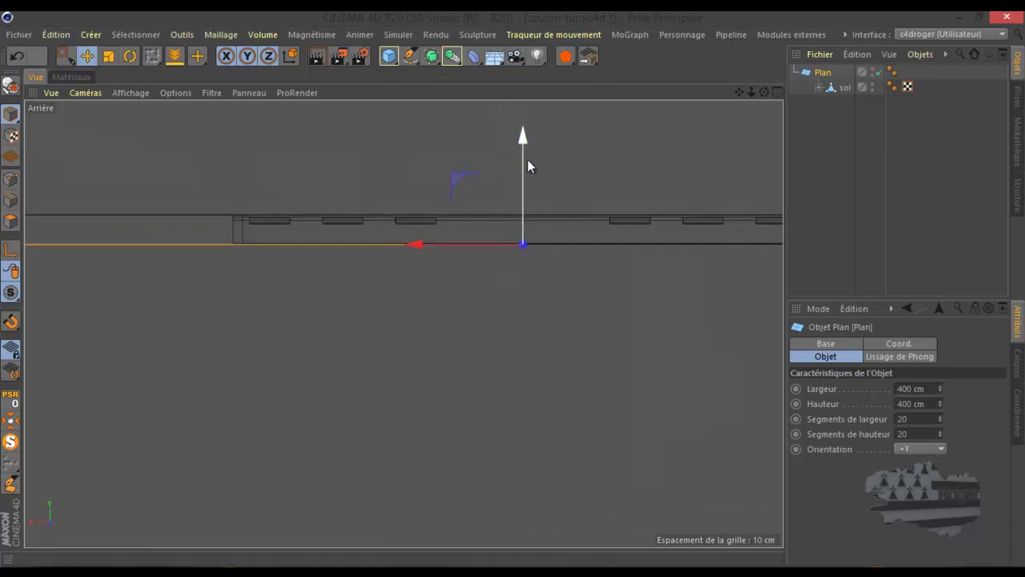
drag(522, 155, 522, 151)
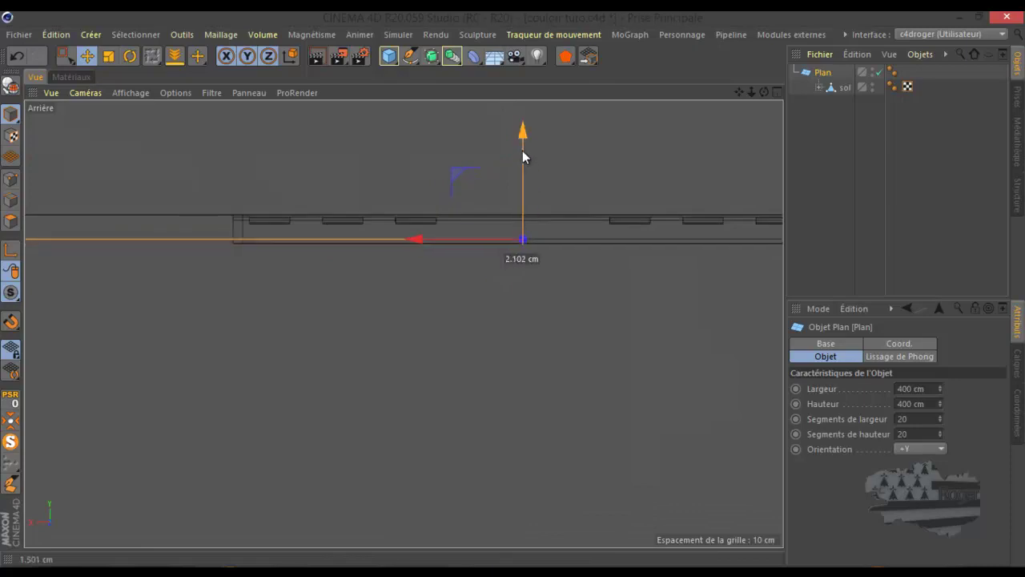
Step: Narrow the plane's width to about 261 cm, then maximize the top view
scroll(439, 267, down, 3)
drag(231, 253, 318, 252)
middle_click(323, 289)
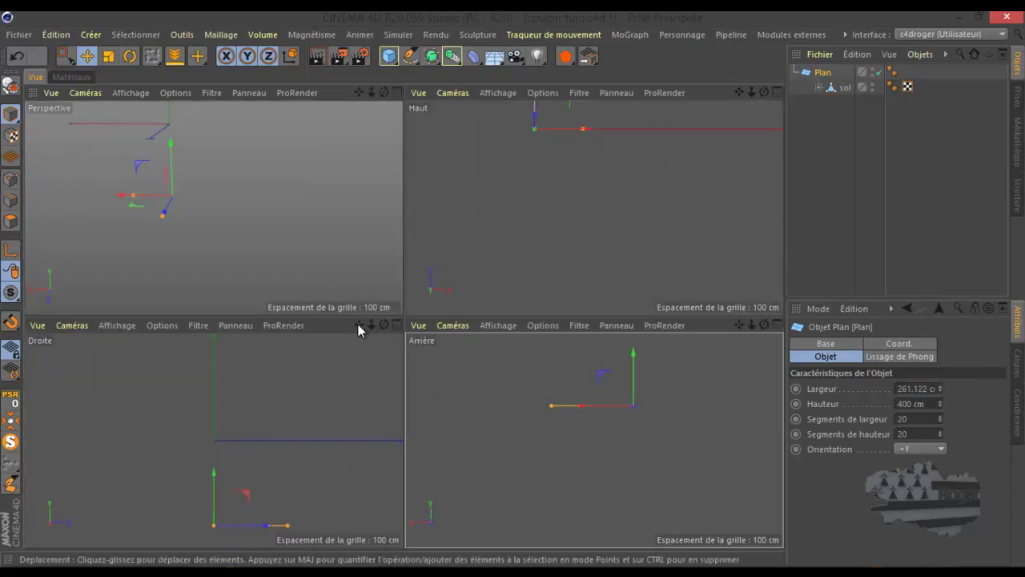
middle_click(475, 282)
scroll(472, 268, down, 3)
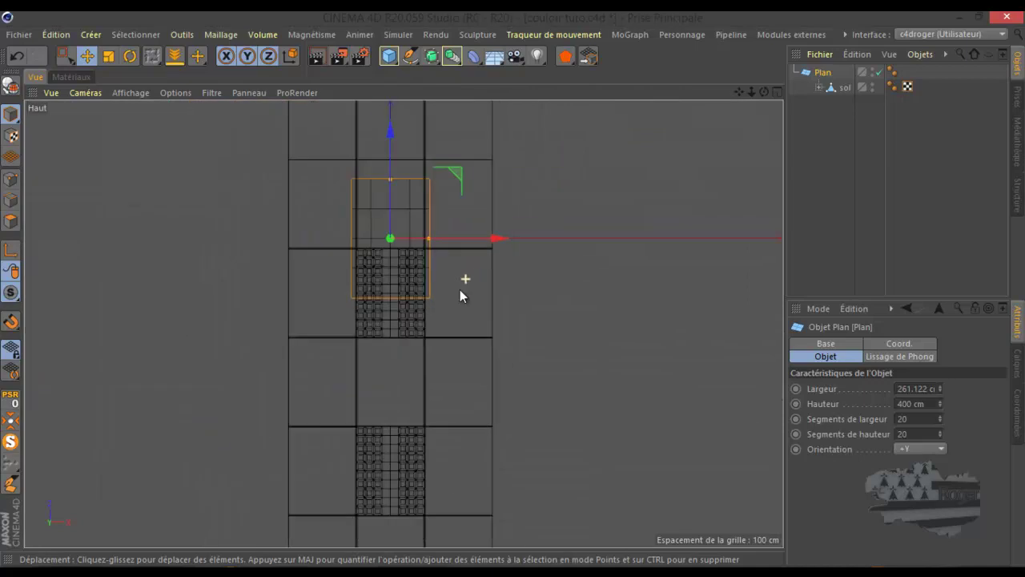
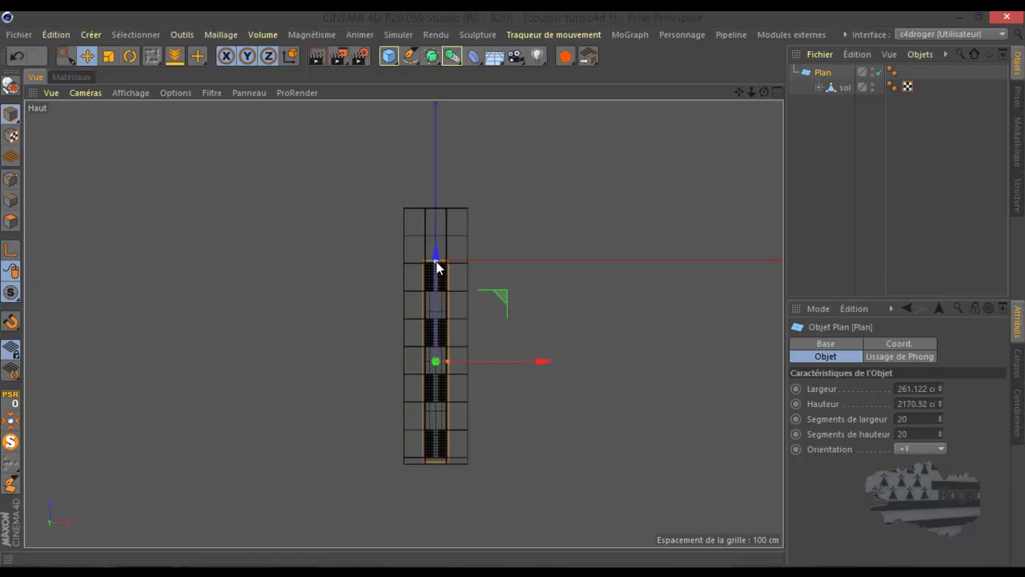
Step: Maximize the Perspective view and orbit to a low view along the floor plane
middle_click(276, 287)
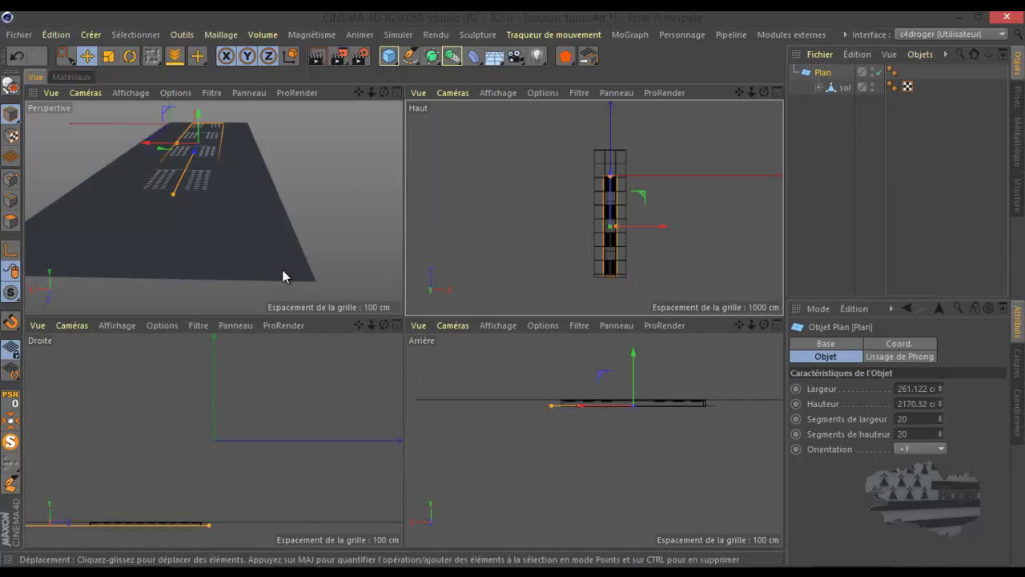
middle_click(256, 242)
scroll(363, 254, up, 3)
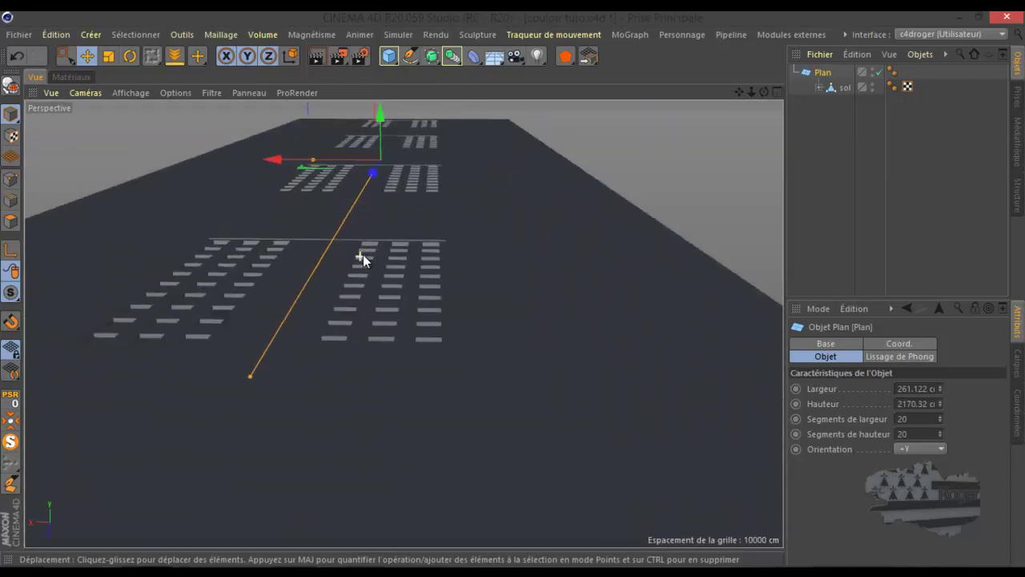
mouse_move(766, 91)
mouse_down()
mouse_move(508, 296)
mouse_move(501, 268)
mouse_move(514, 296)
mouse_move(766, 91)
mouse_up()
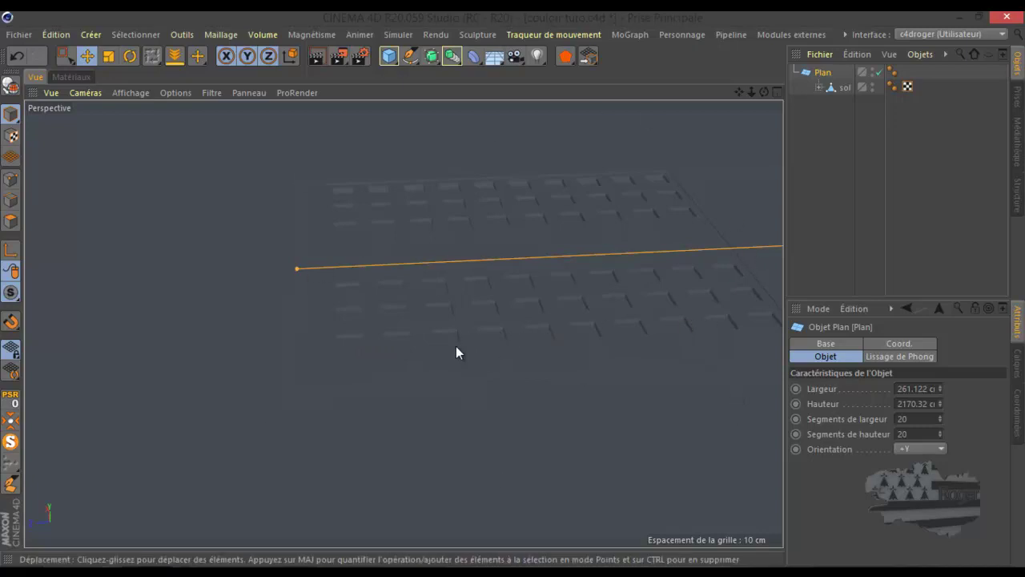
scroll(311, 323, down, 3)
scroll(304, 324, down, 3)
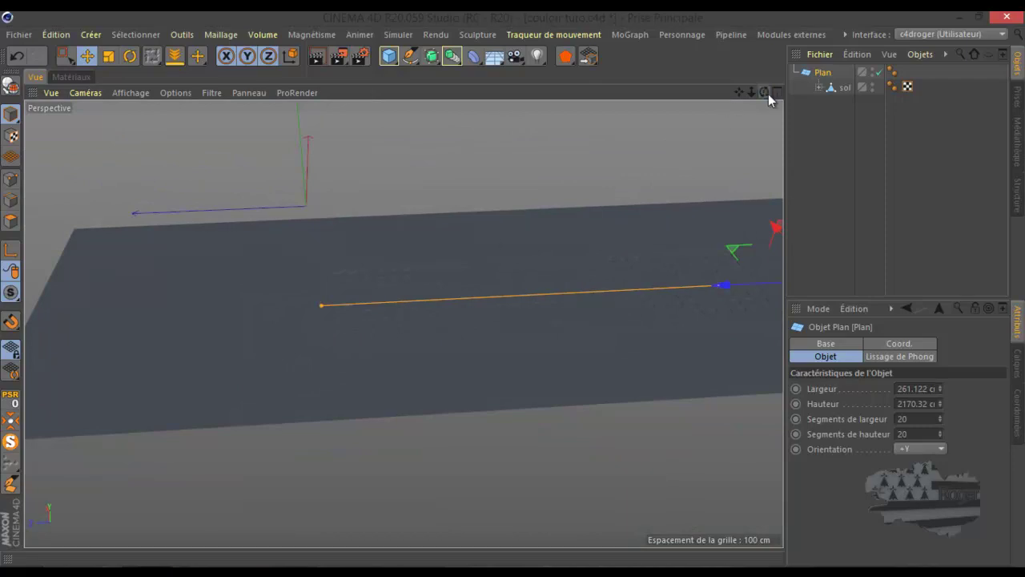
Step: Frame the whole floor plane, then parent Plan under the sol object beside the grilles
drag(765, 93, 520, 285)
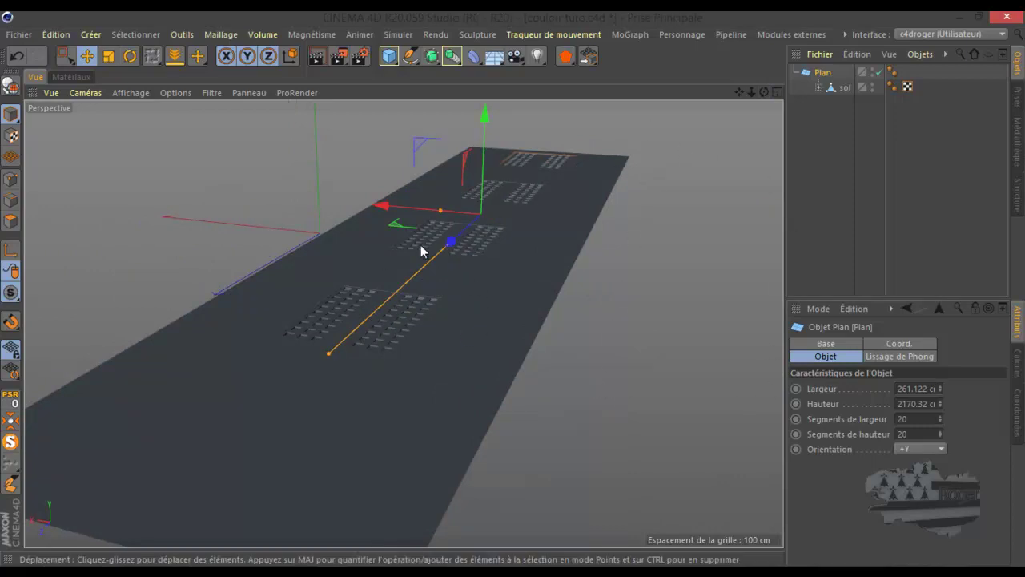
alt+drag(422, 252, 335, 278)
alt+drag(510, 281, 596, 268)
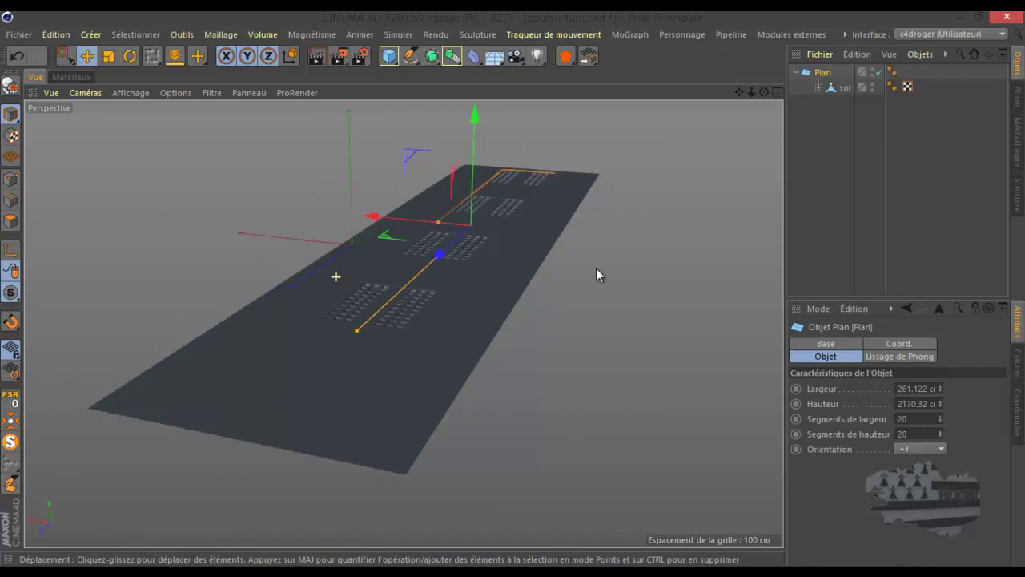
scroll(596, 269, down, 2)
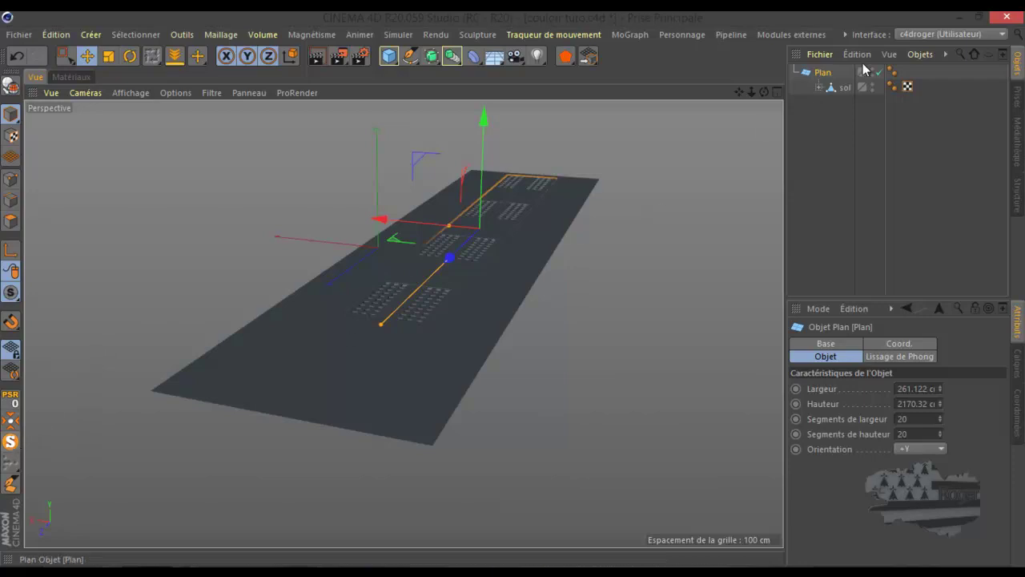
drag(827, 78, 844, 89)
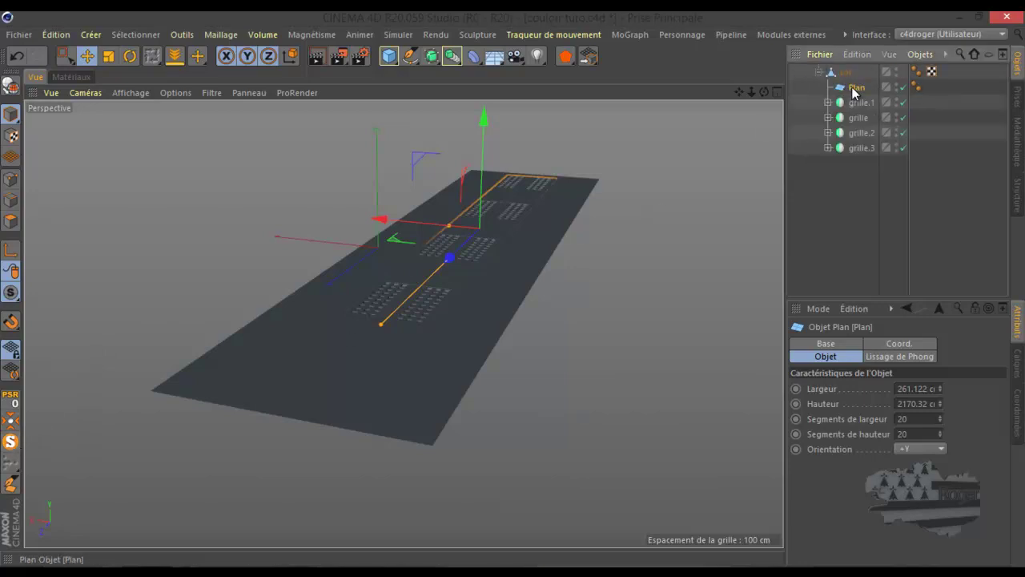
Step: Give the plane 1 × 1 width and height segments, exit MagicSolo, and view from below
double_click(914, 419)
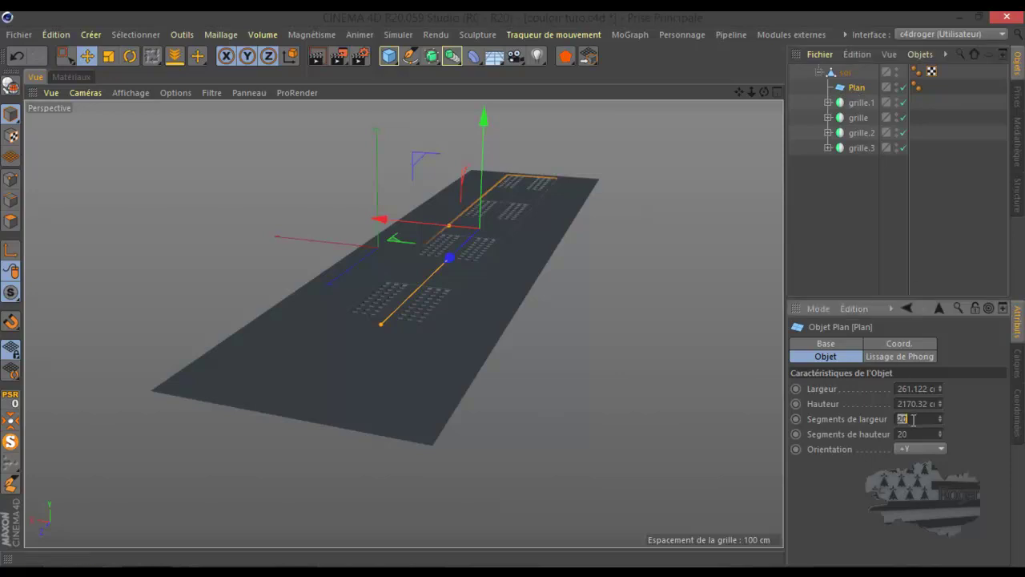
text(1)
key(Tab)
text(1)
key(Return)
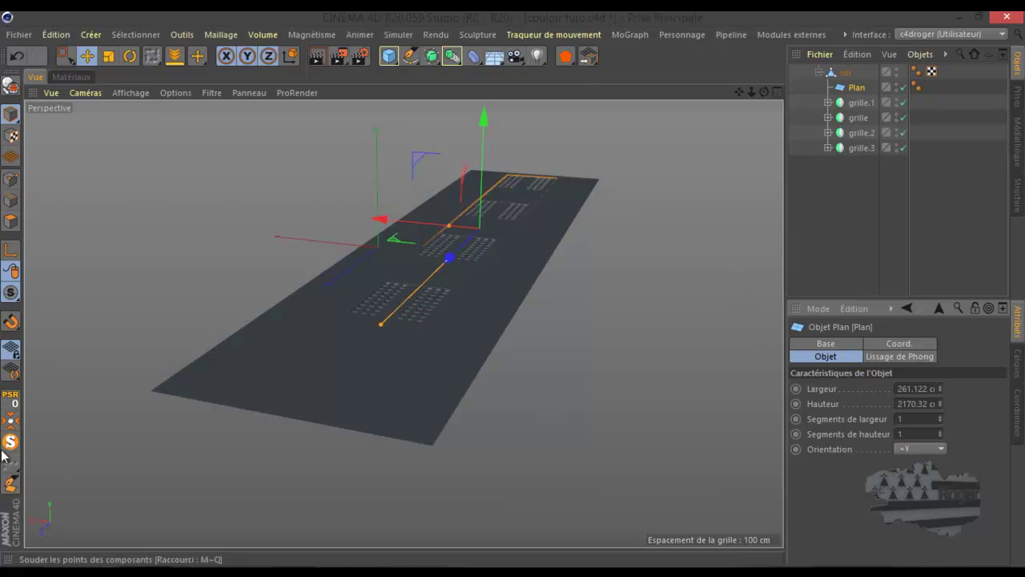
click(15, 440)
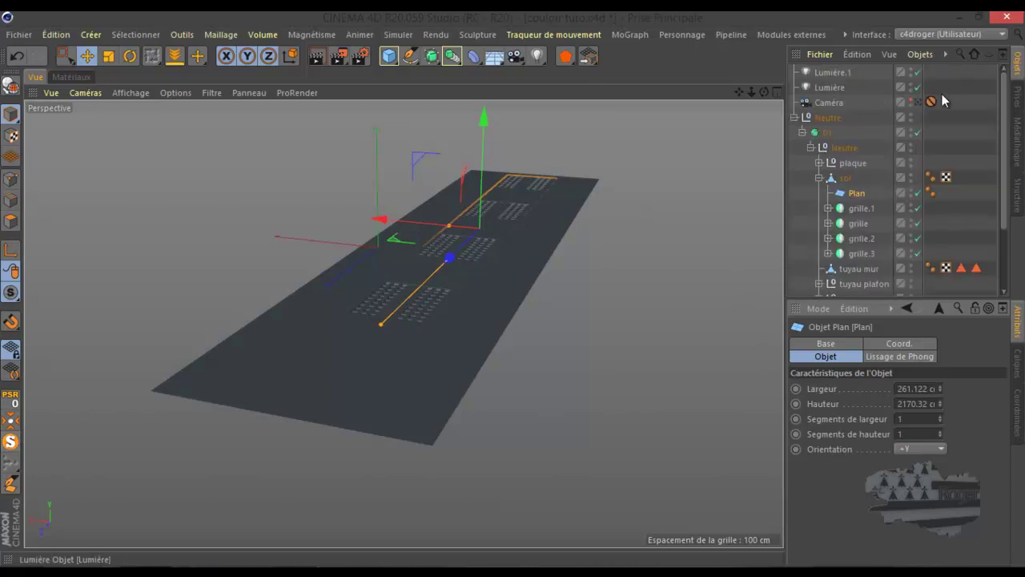
drag(764, 92, 515, 286)
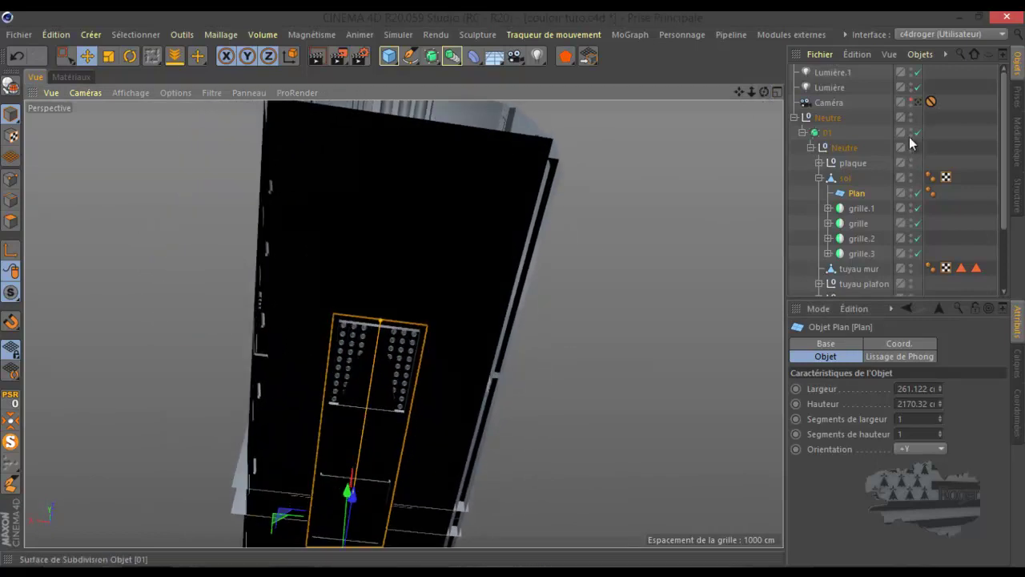
scroll(347, 324, up, 3)
scroll(347, 324, up, 3)
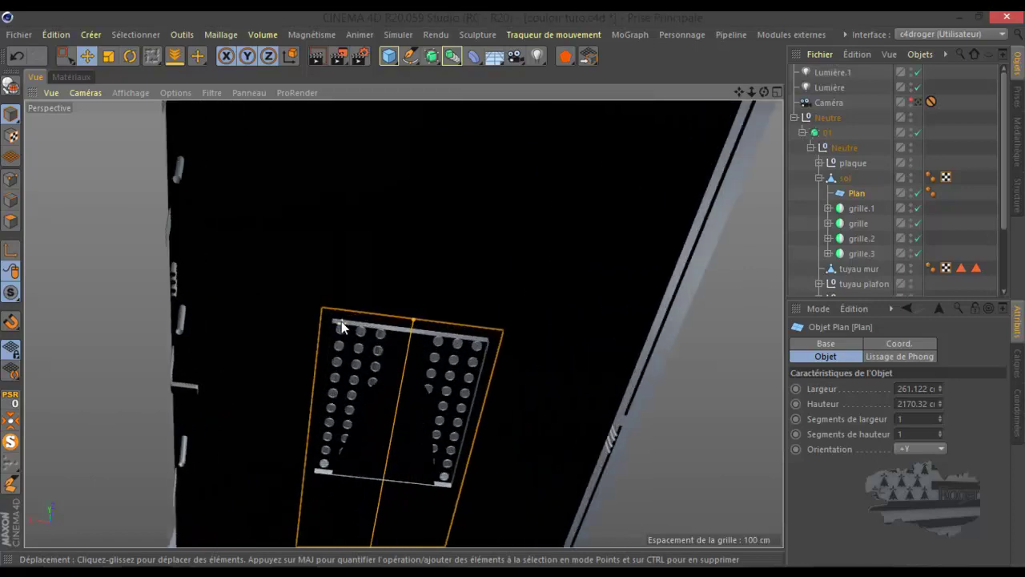
scroll(350, 314, up, 3)
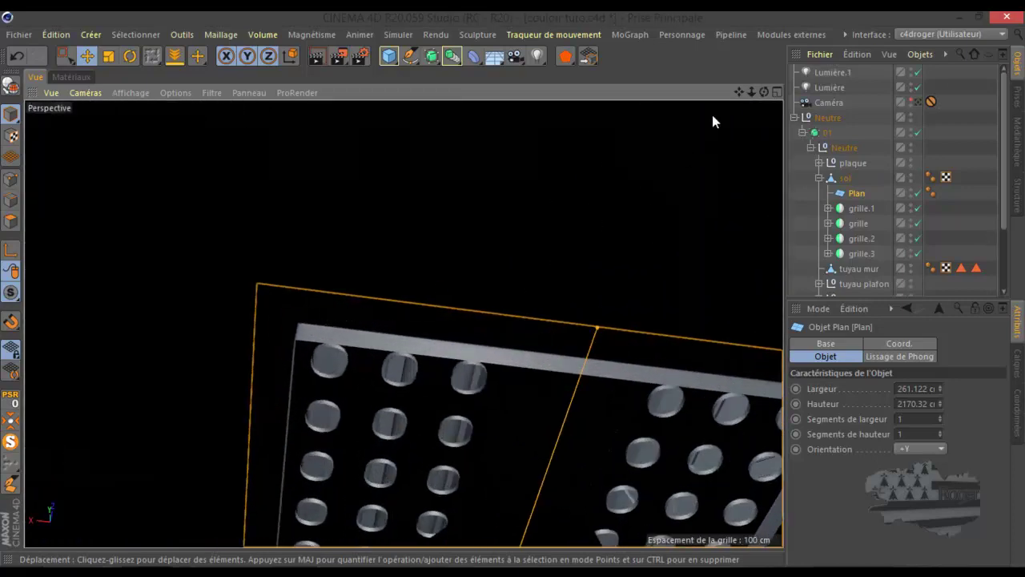
drag(764, 92, 511, 297)
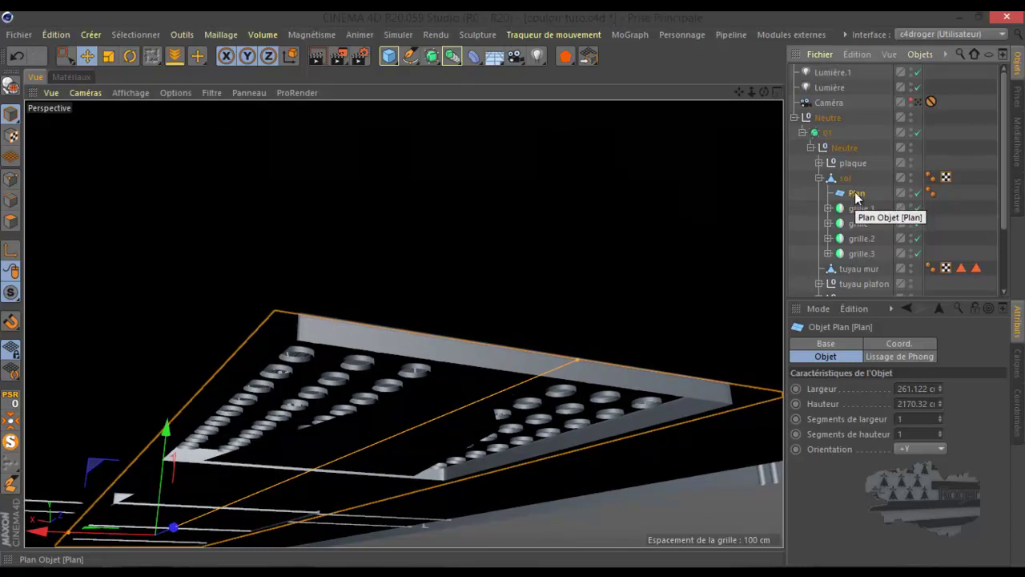
scroll(654, 213, down, 2)
scroll(641, 217, down, 2)
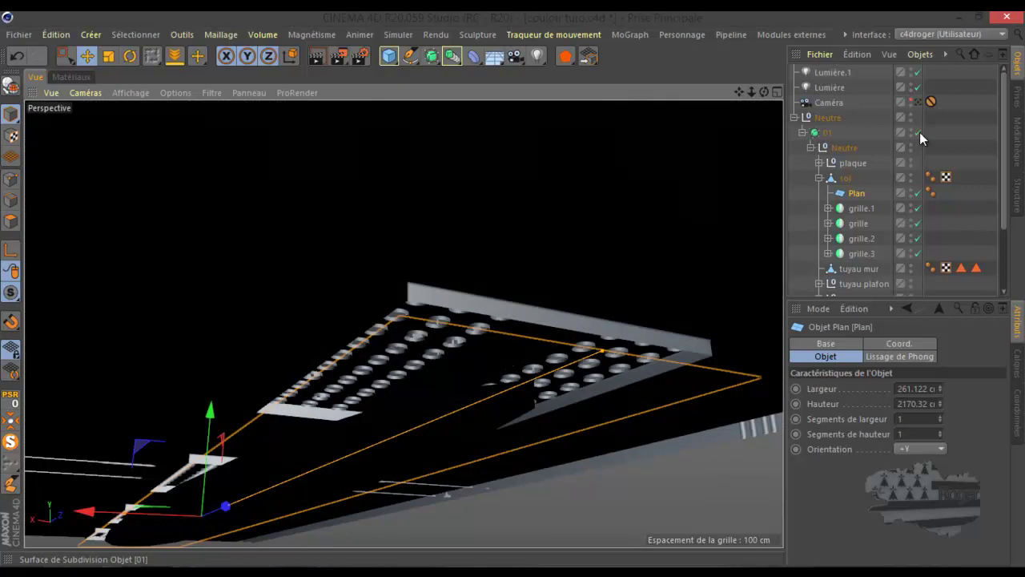
Step: Toggle the 01 object, undo the recent changes, then MagicSolo the Plan object
click(918, 132)
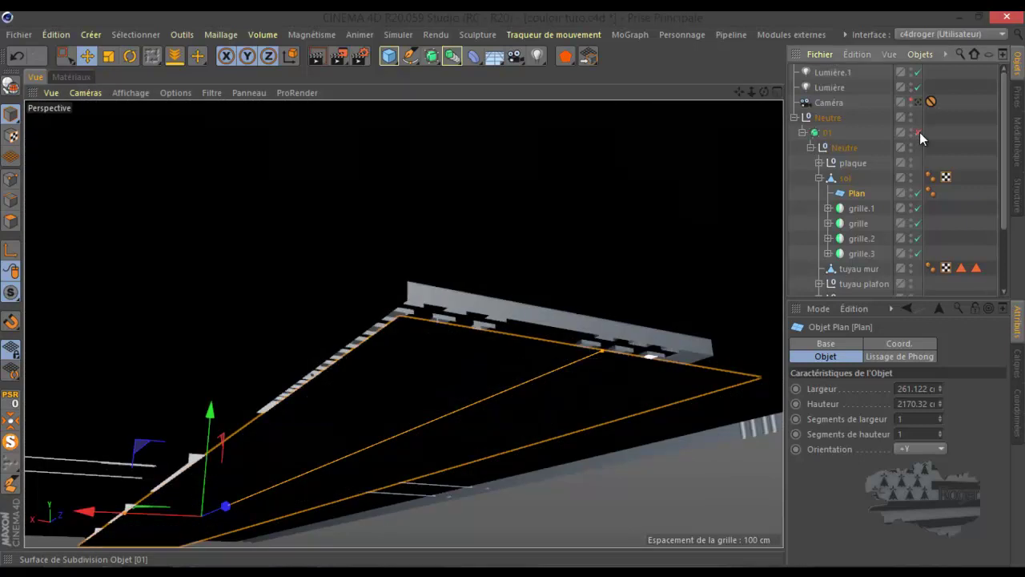
click(919, 133)
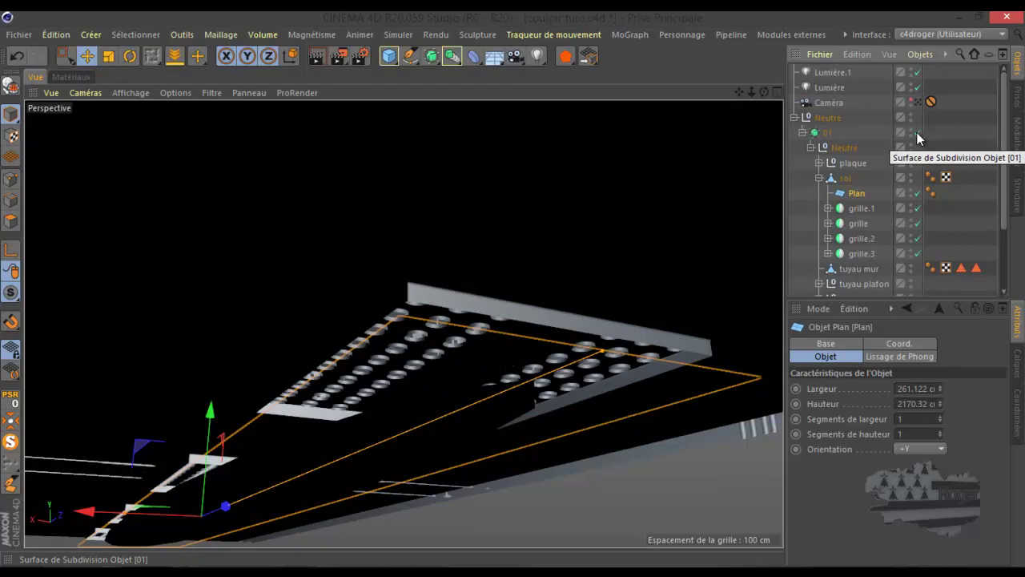
click(918, 135)
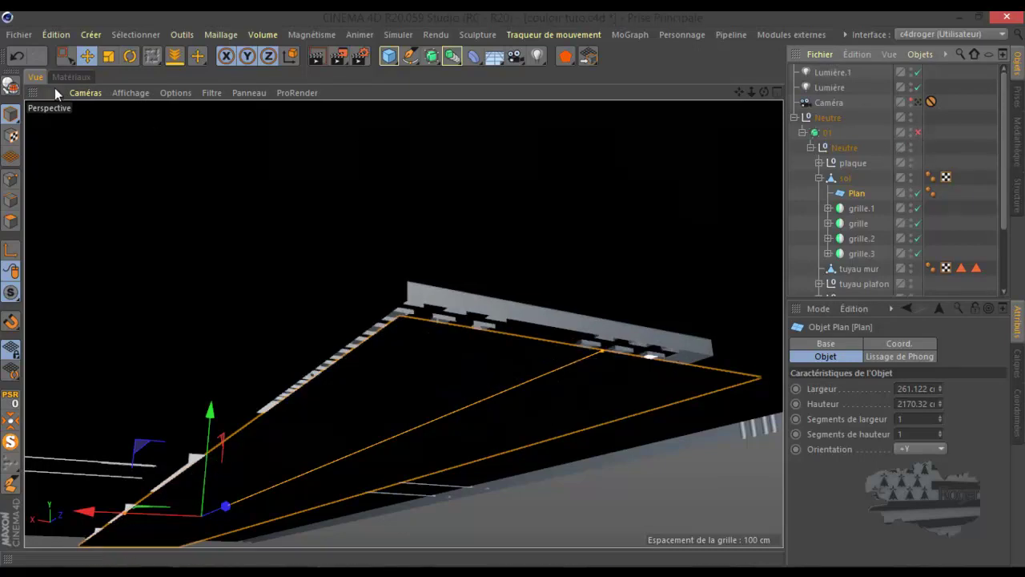
click(24, 57)
click(16, 63)
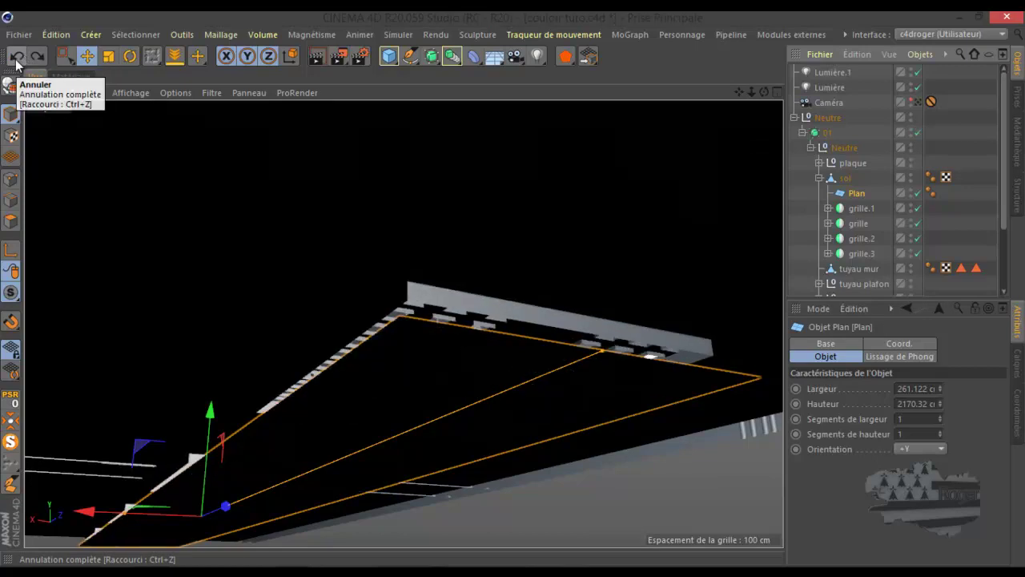
click(16, 63)
click(16, 63)
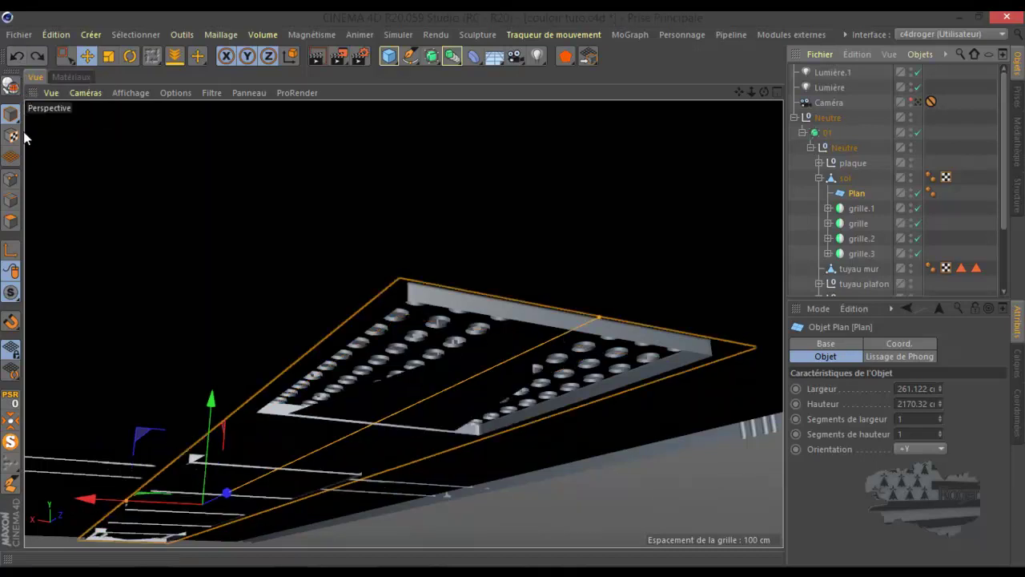
click(11, 445)
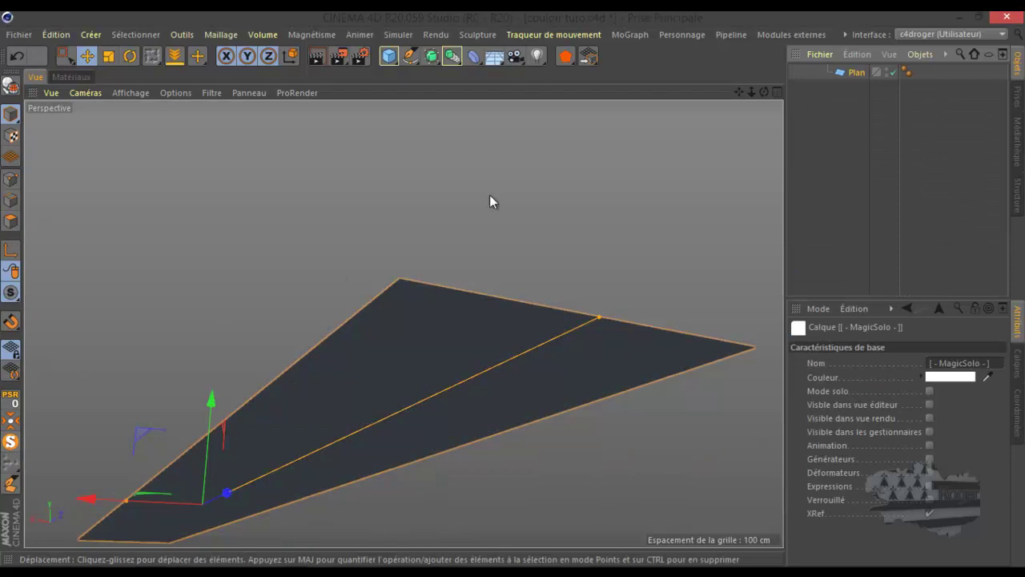
Step: Try a Subdivision Surface on Plan, then undo it, leaving the plain 1 × 1 plane
drag(761, 92, 514, 289)
scroll(226, 300, down, 2)
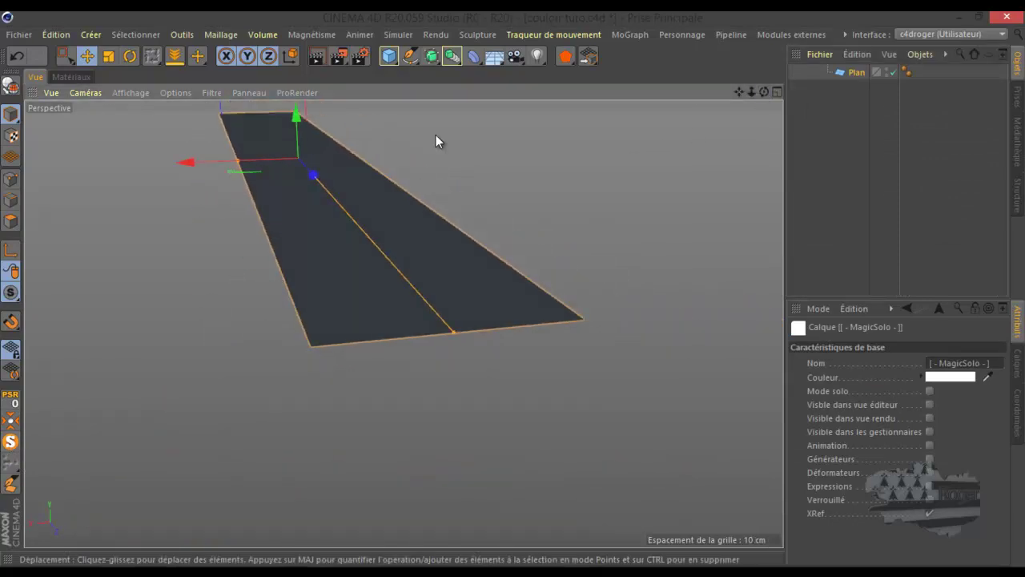
alt+click(432, 55)
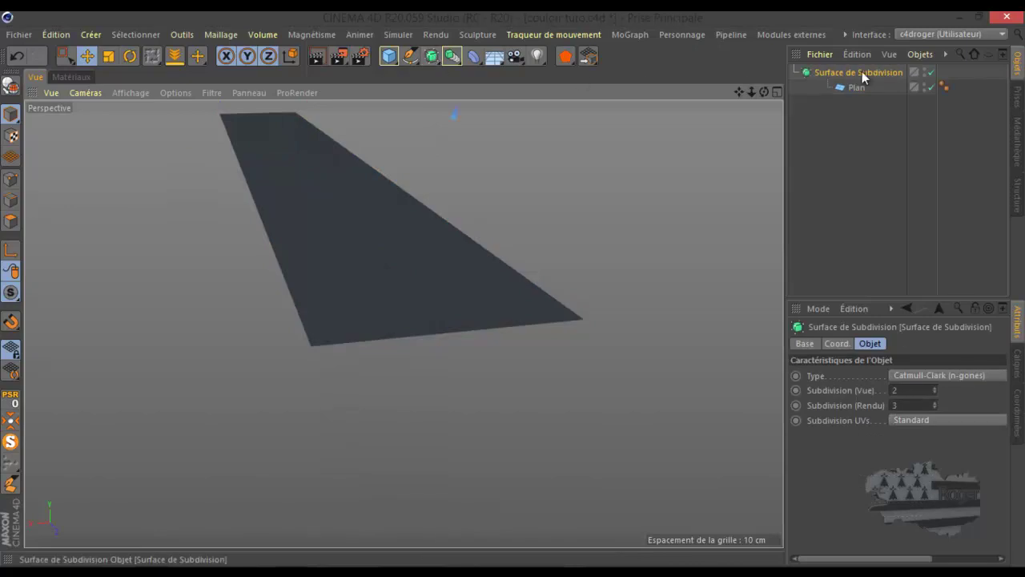
drag(857, 87, 858, 73)
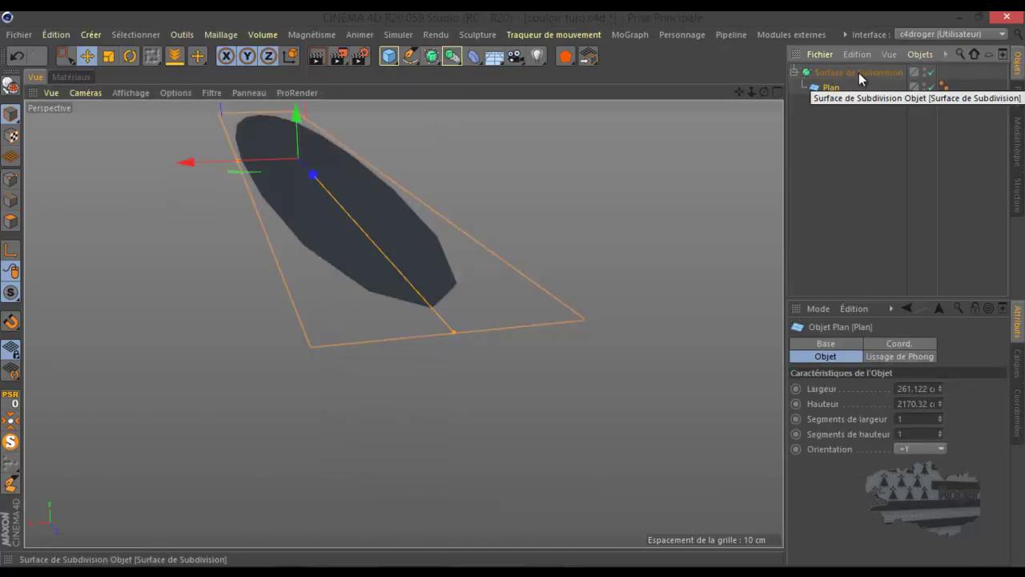
click(15, 56)
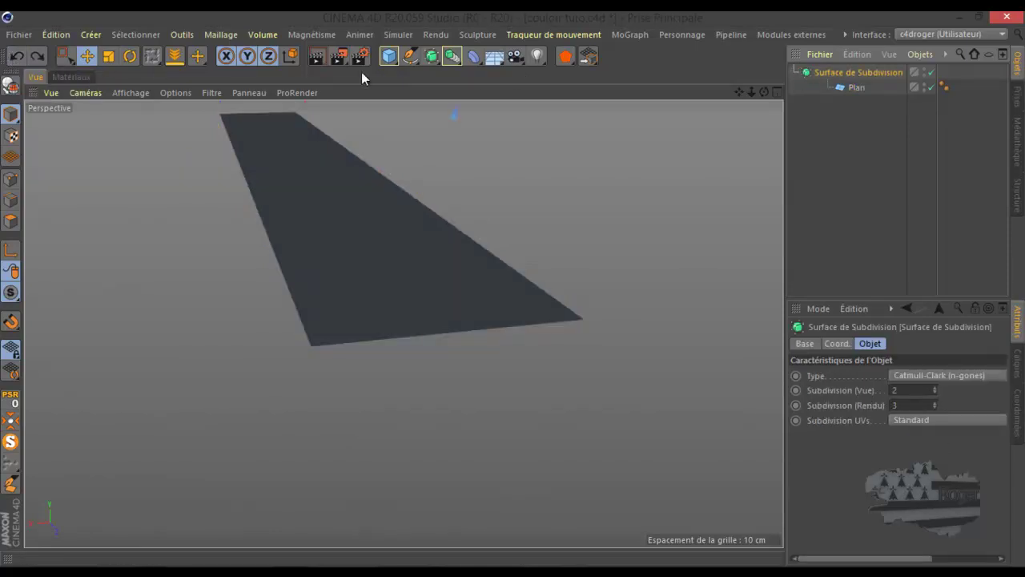
click(16, 56)
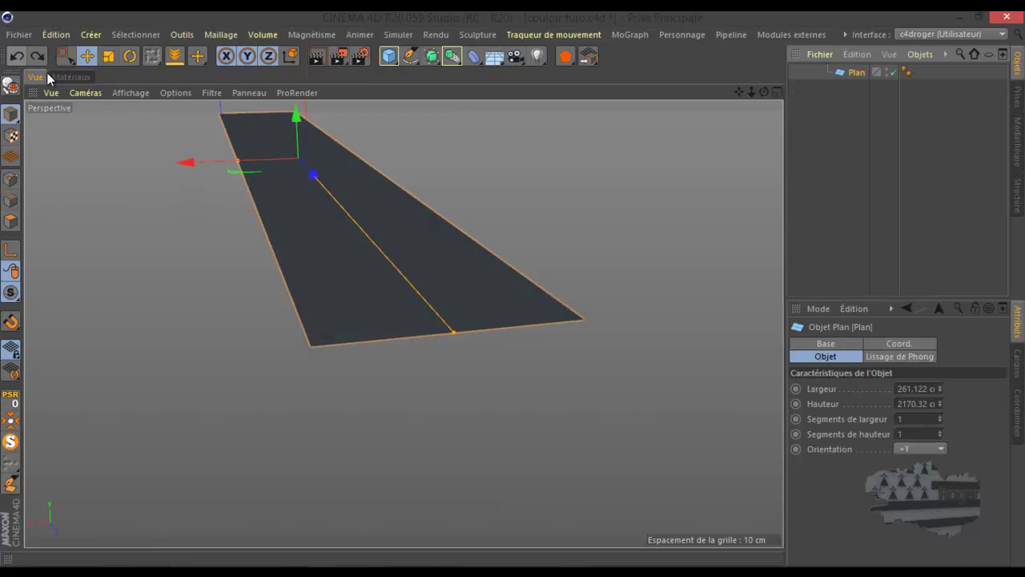
scroll(291, 248, up, 3)
scroll(331, 411, up, 2)
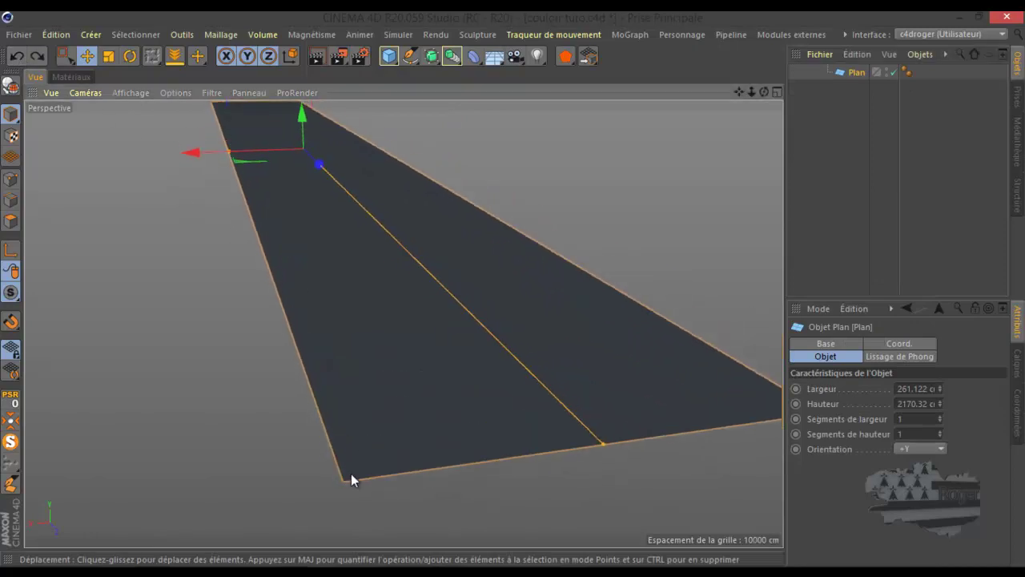
Step: Make the plane editable and start the K~L Loop/Path Cut tool in Points mode
click(12, 83)
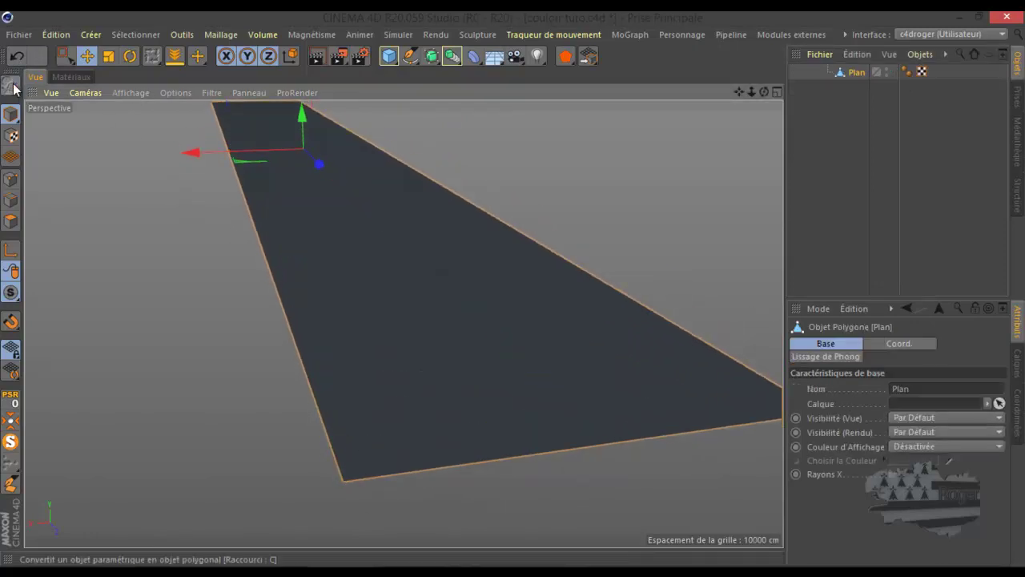
click(9, 178)
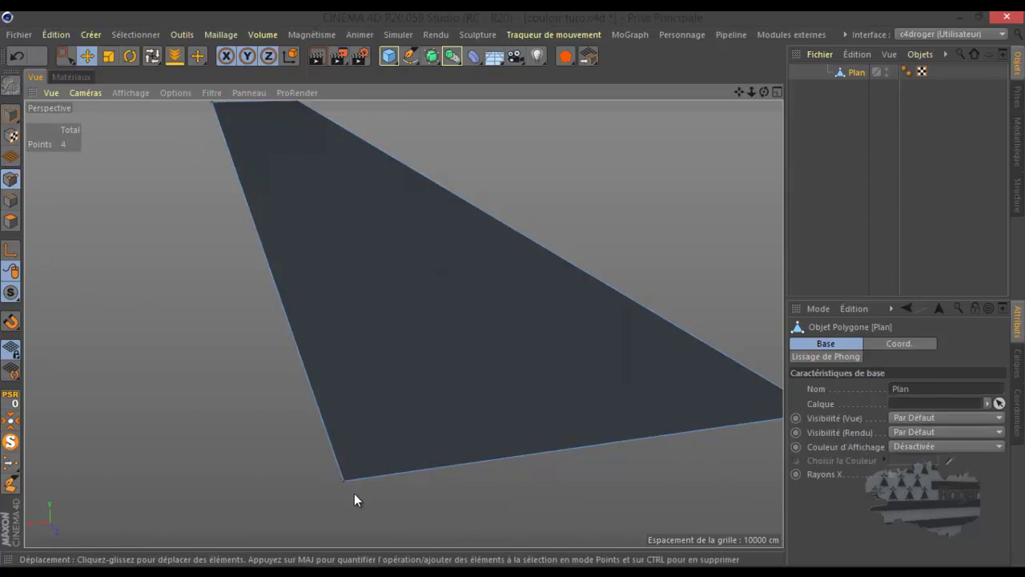
key(k)
key(l)
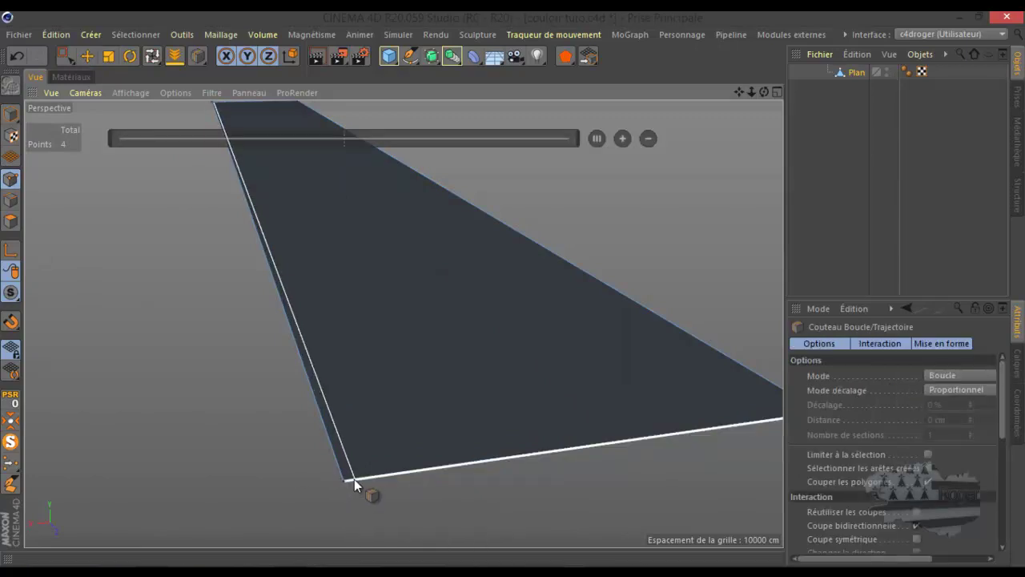
Step: Cut edge loops close to the plane's left side border
click(349, 479)
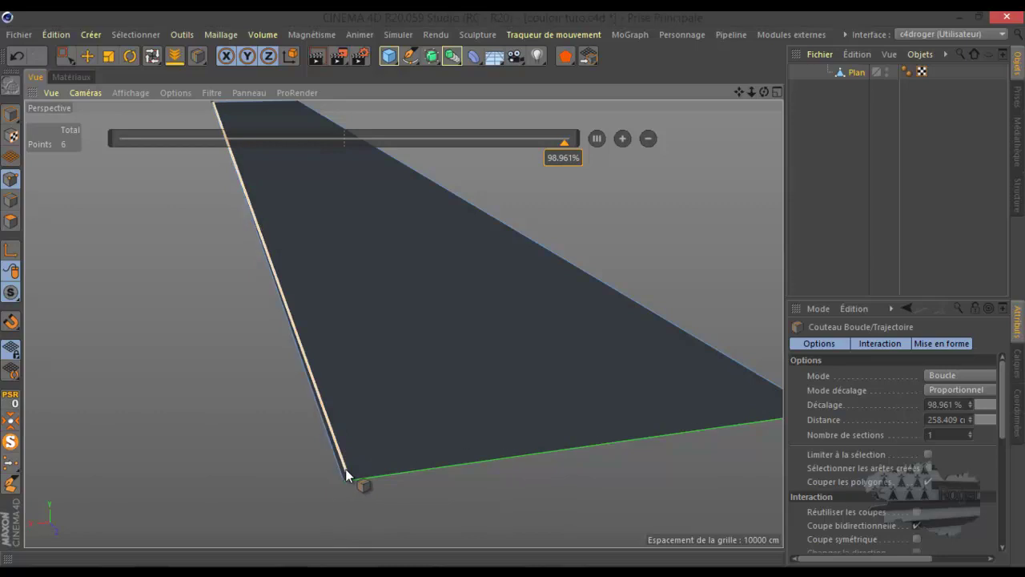
alt+drag(341, 479, 361, 468)
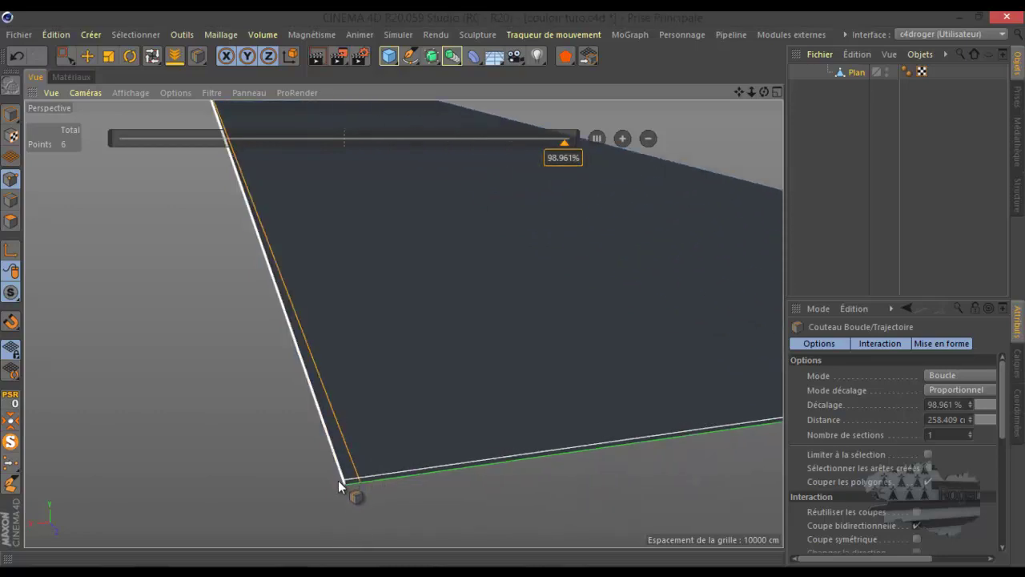
click(339, 473)
alt+drag(305, 475, 181, 470)
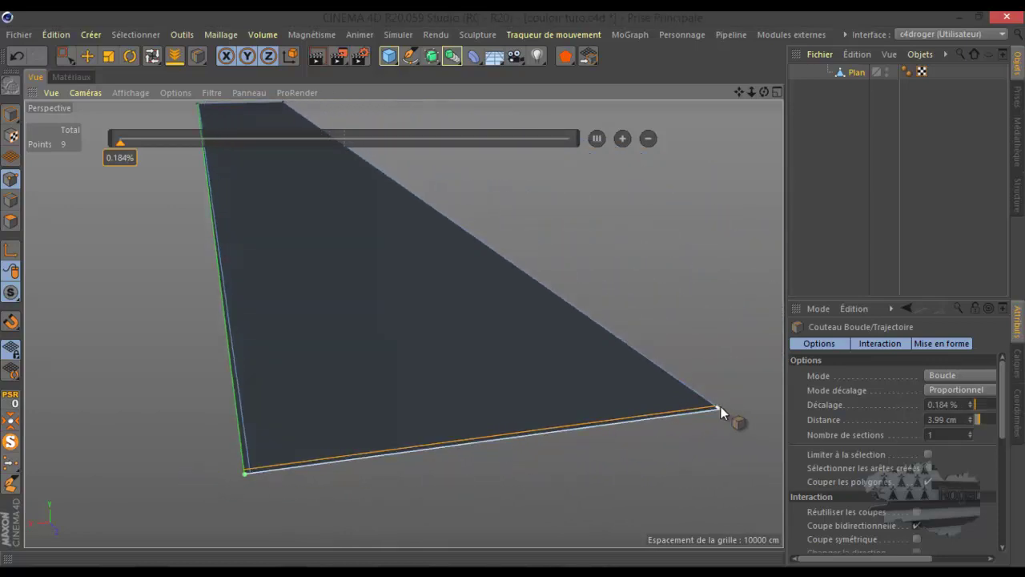
scroll(721, 406, up, 3)
scroll(712, 409, up, 2)
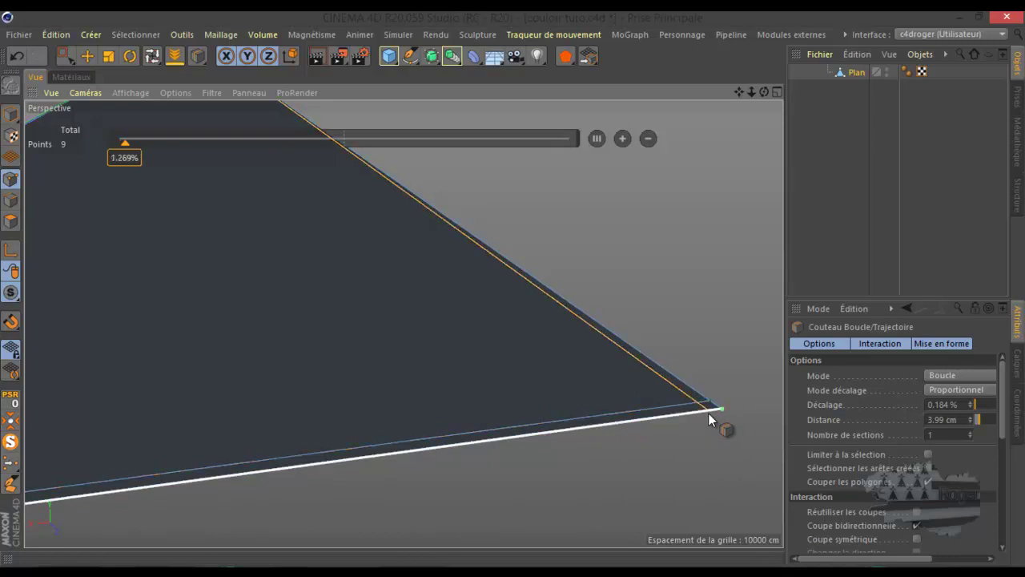
Step: Cut an edge loop just inside the plane's near edge
click(708, 413)
scroll(703, 487, down, 3)
scroll(703, 487, down, 3)
scroll(700, 491, down, 2)
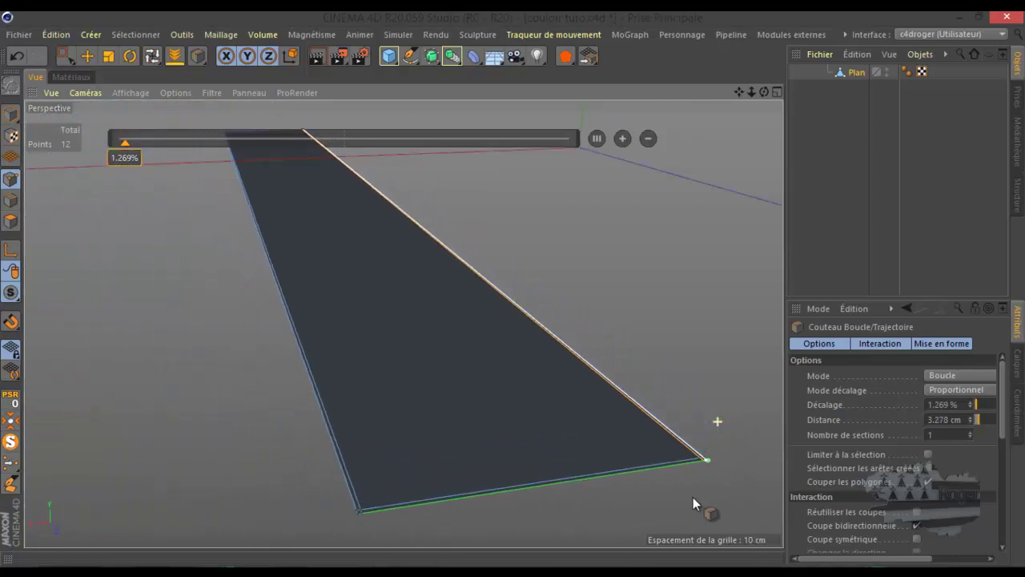
scroll(693, 497, down, 2)
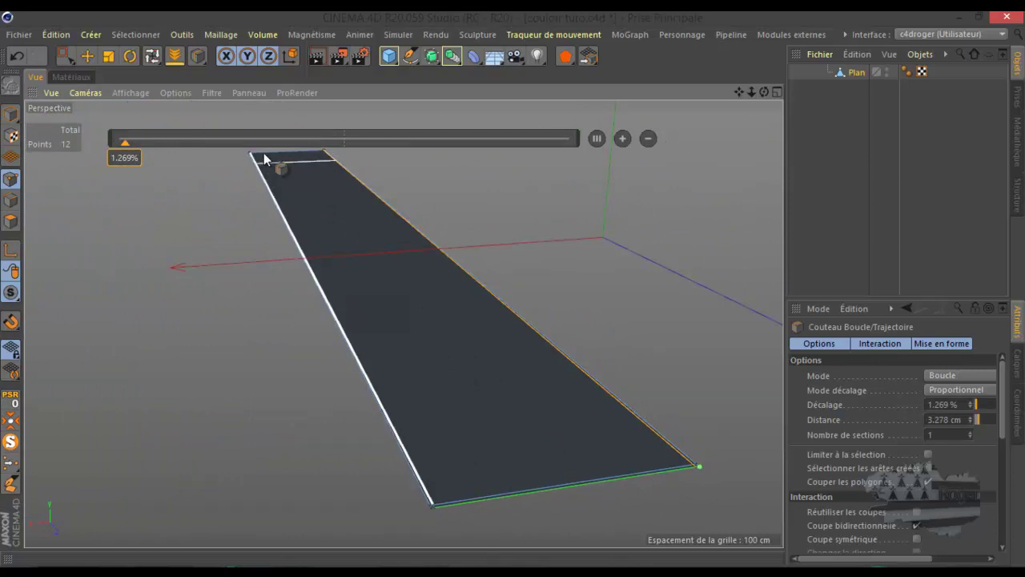
scroll(264, 153, up, 3)
scroll(252, 151, down, 2)
scroll(244, 151, down, 2)
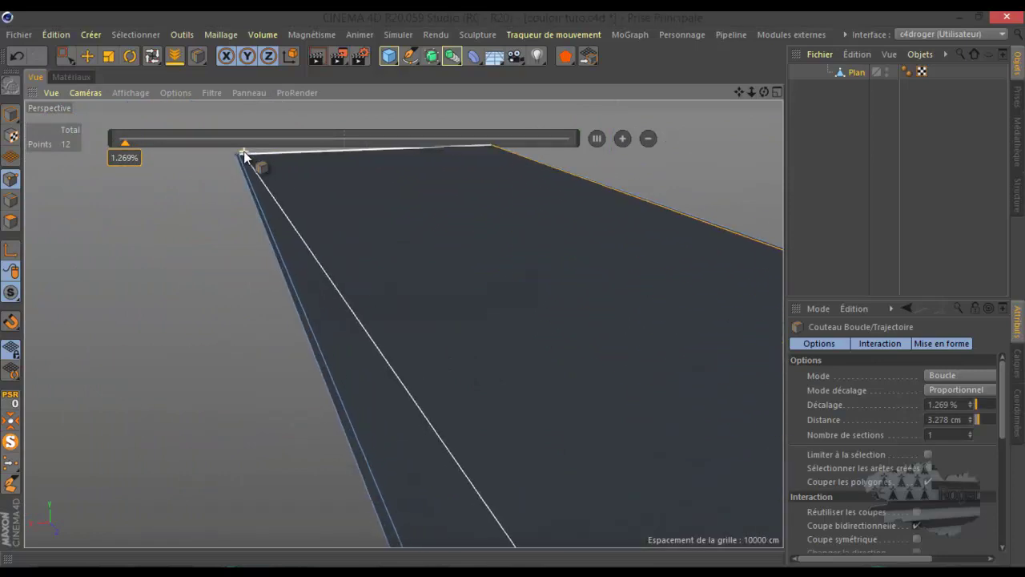
scroll(244, 153, down, 3)
scroll(244, 154, down, 1)
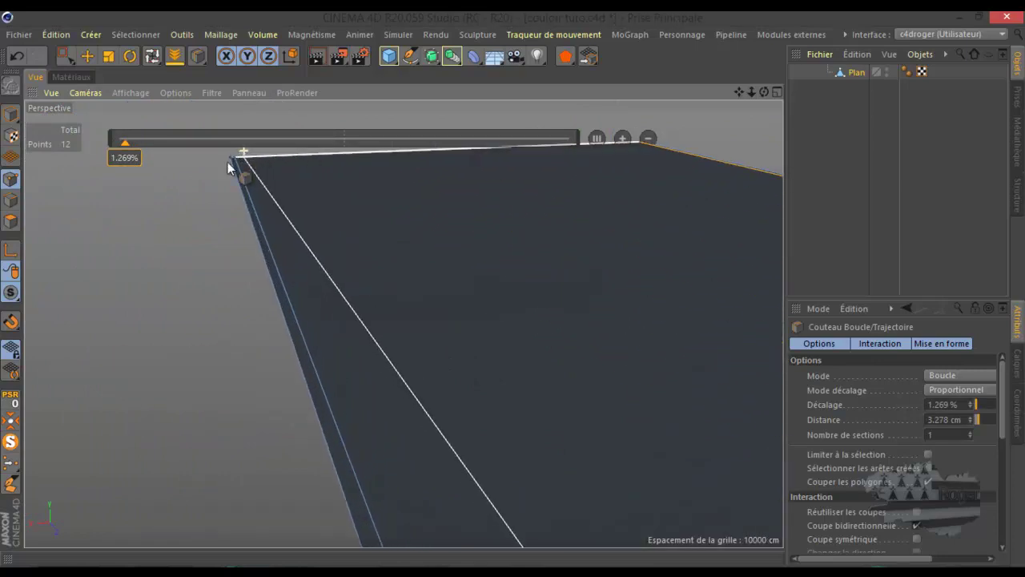
scroll(227, 161, up, 1)
scroll(228, 160, up, 1)
scroll(227, 159, up, 1)
scroll(229, 160, up, 1)
scroll(230, 159, up, 2)
scroll(230, 157, up, 1)
scroll(231, 156, up, 1)
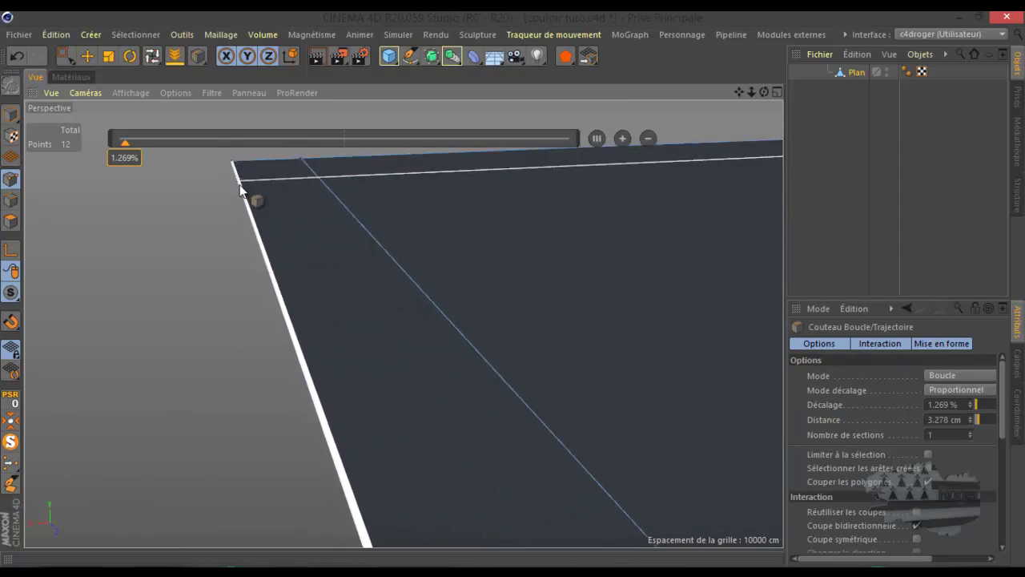
Step: Cut a loop just inside the far edge, reaching 16 points, and return to Move
click(240, 188)
scroll(148, 222, down, 2)
key(e)
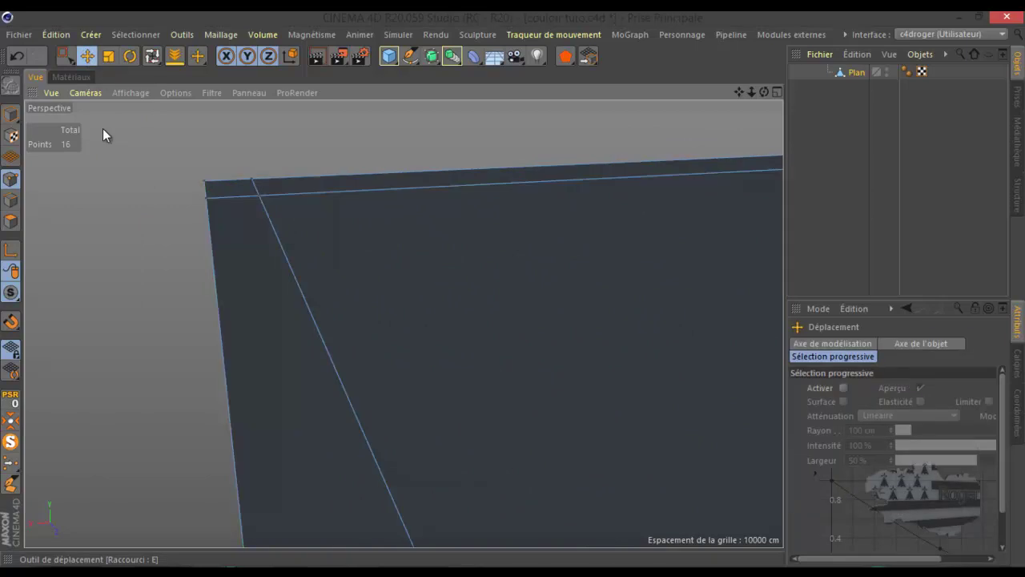
mouse_move(152, 274)
alt+mouse_down()
mouse_move(174, 203)
mouse_move(211, 185)
alt+mouse_up()
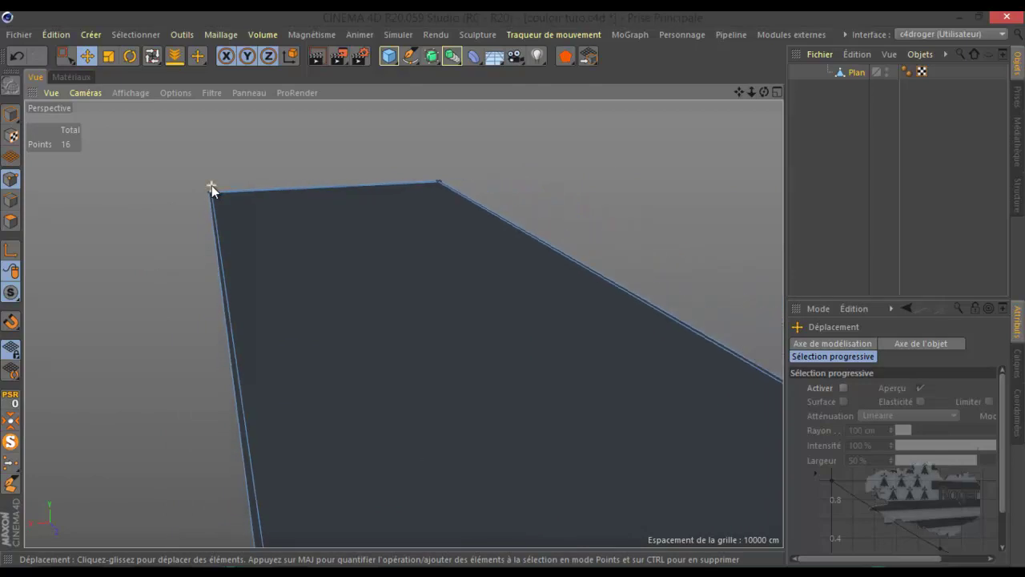
scroll(211, 185, down, 3)
scroll(229, 178, down, 2)
scroll(257, 168, down, 3)
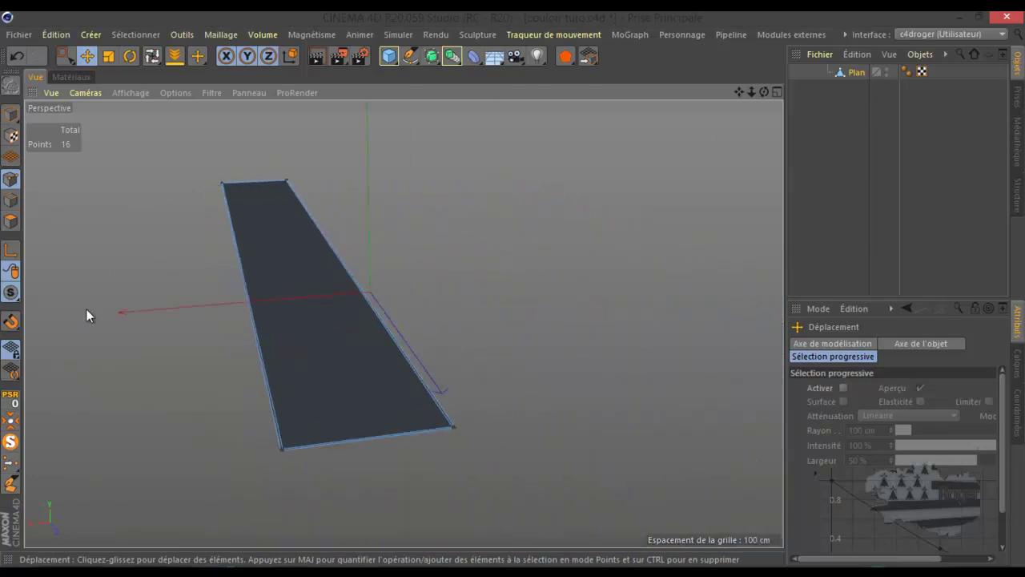
Step: Turn off Solo to show the grilles and corridor, then orbit the view down the corridor
click(12, 441)
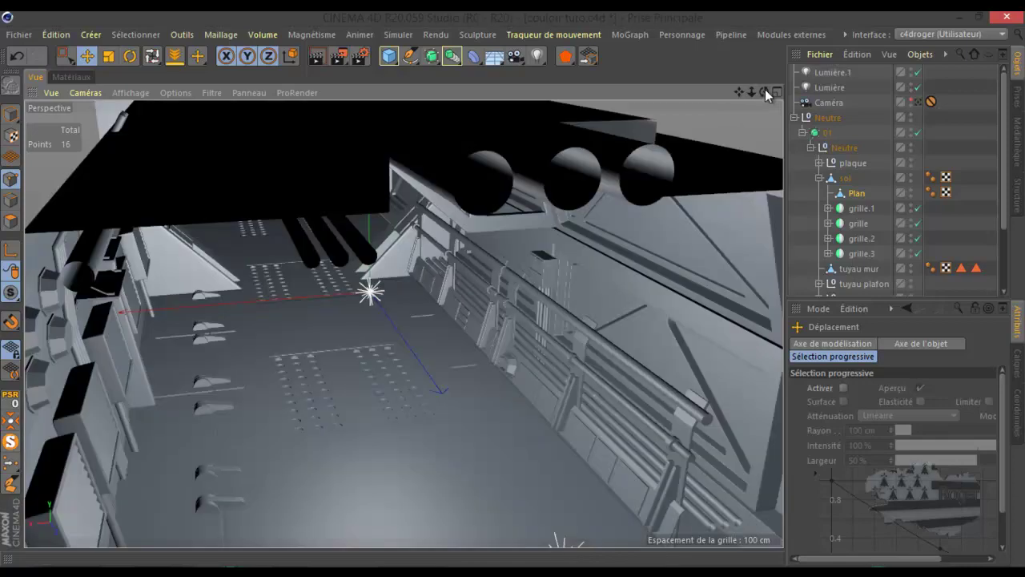
drag(765, 88, 514, 282)
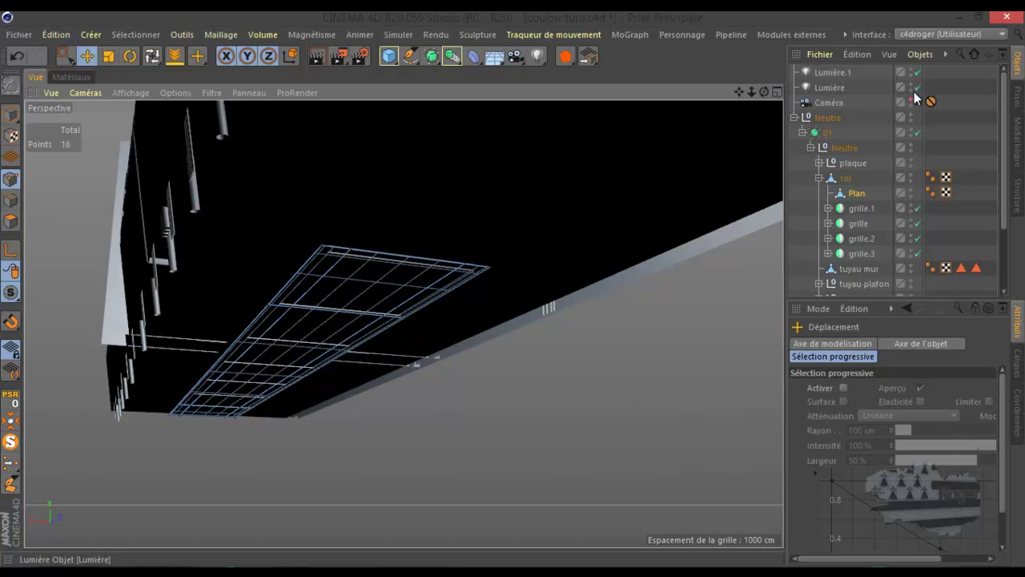
scroll(318, 269, up, 1)
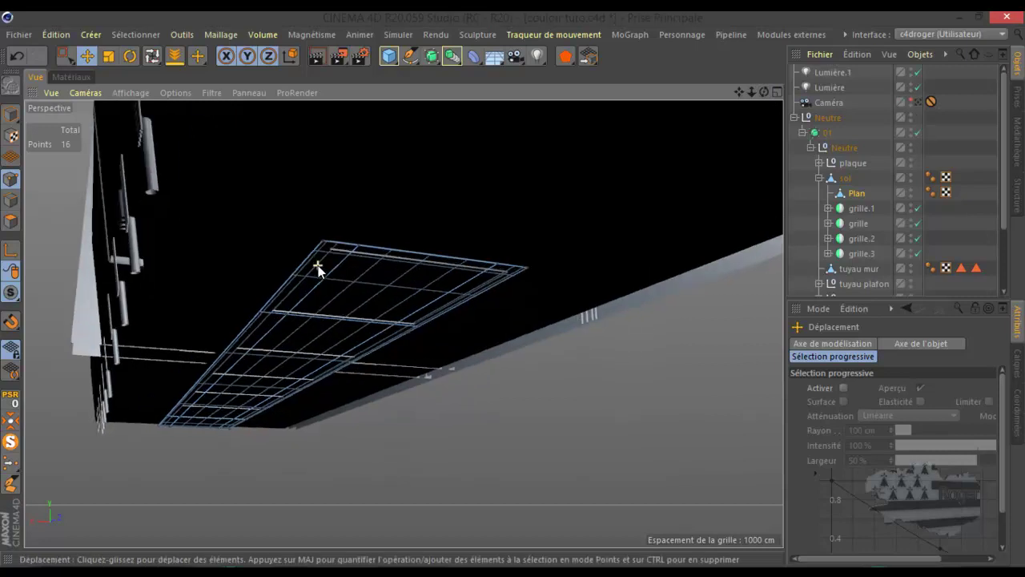
scroll(318, 269, up, 1)
scroll(323, 267, up, 2)
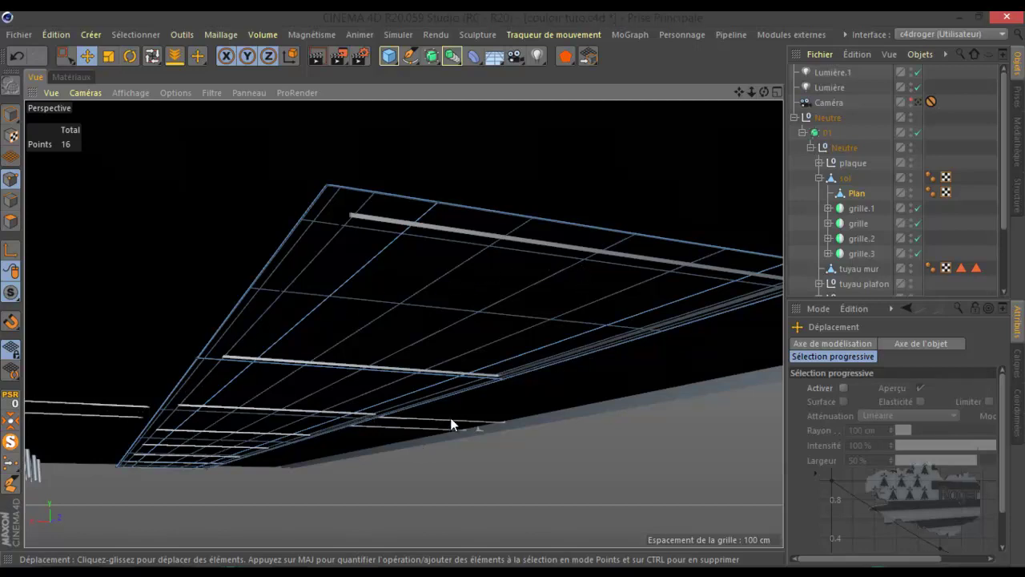
scroll(508, 192, down, 2)
scroll(508, 191, down, 3)
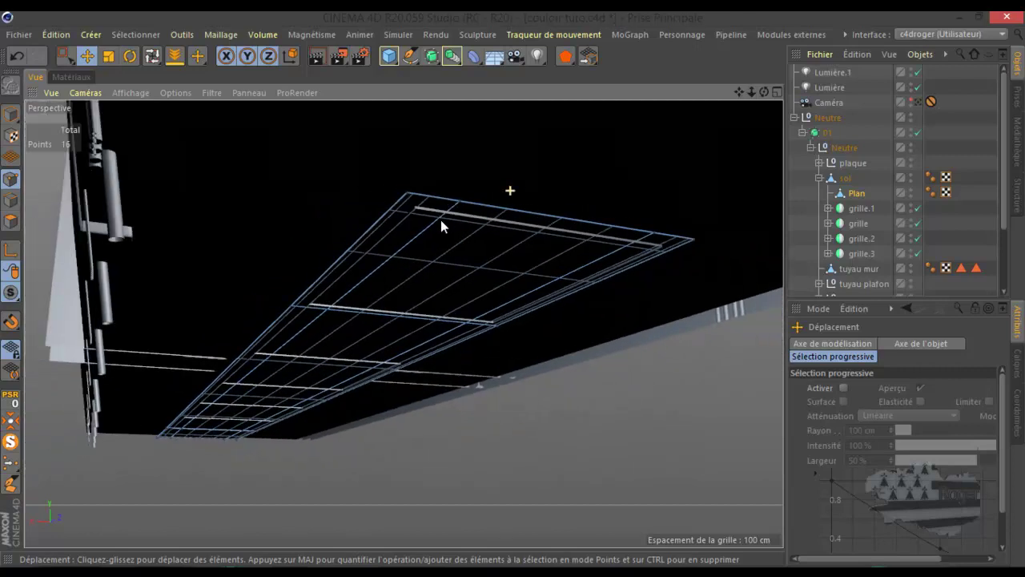
scroll(508, 190, down, 2)
drag(765, 92, 513, 290)
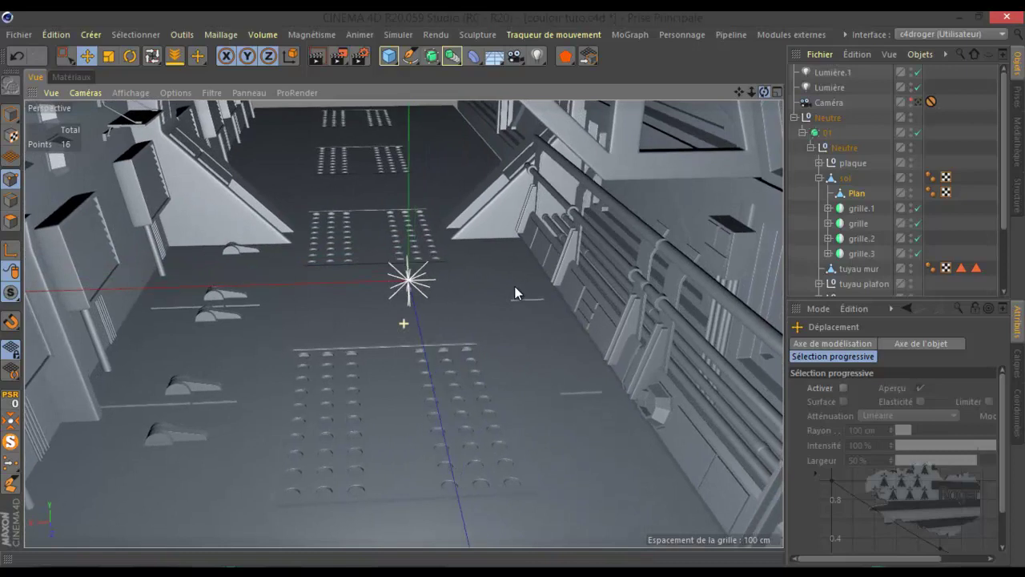
drag(514, 289, 769, 87)
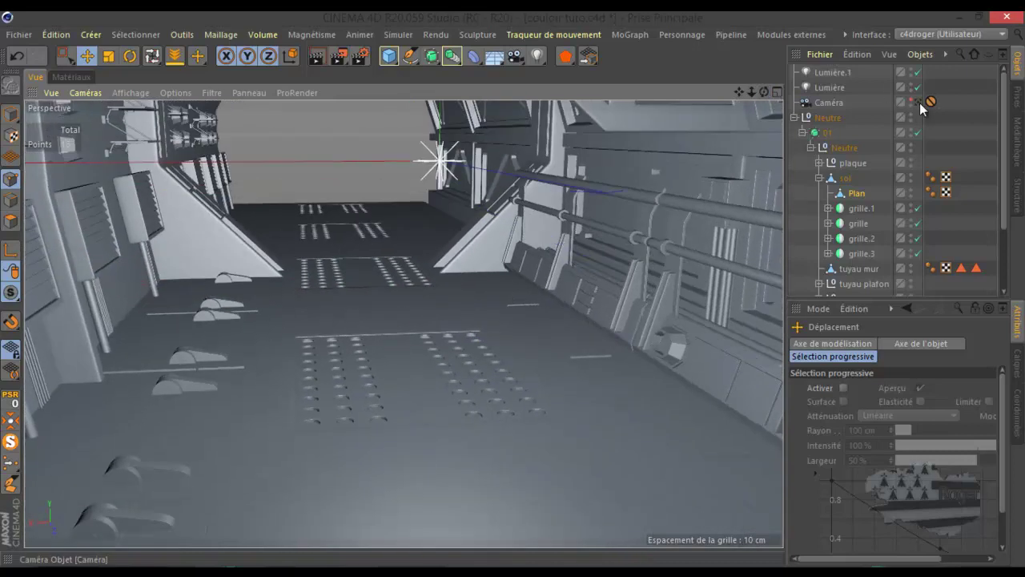
Step: Add a new 400 cm Plan in the maximized Top view and drag it to the corridor's end
middle_click(272, 315)
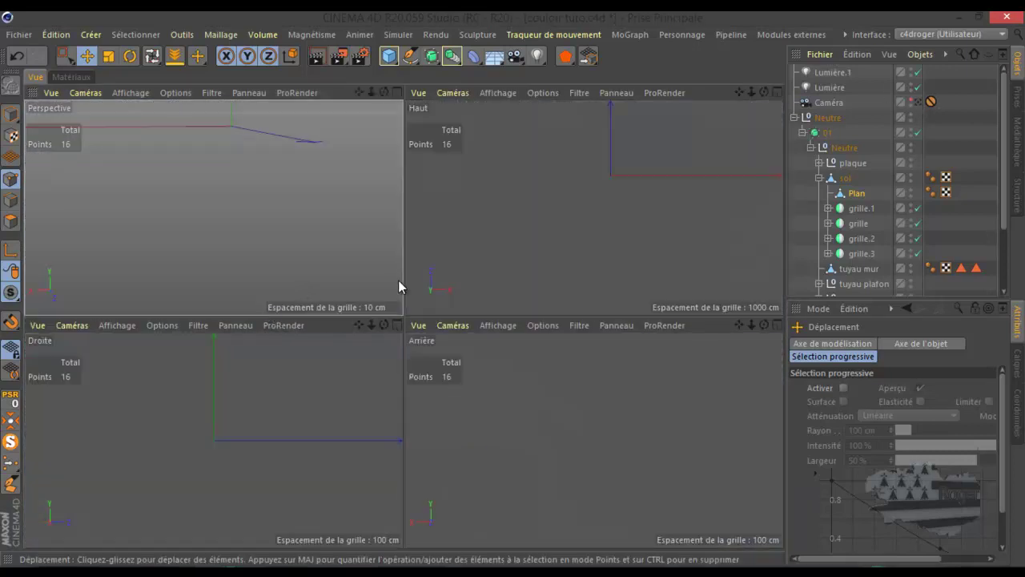
middle_click(451, 278)
key(h)
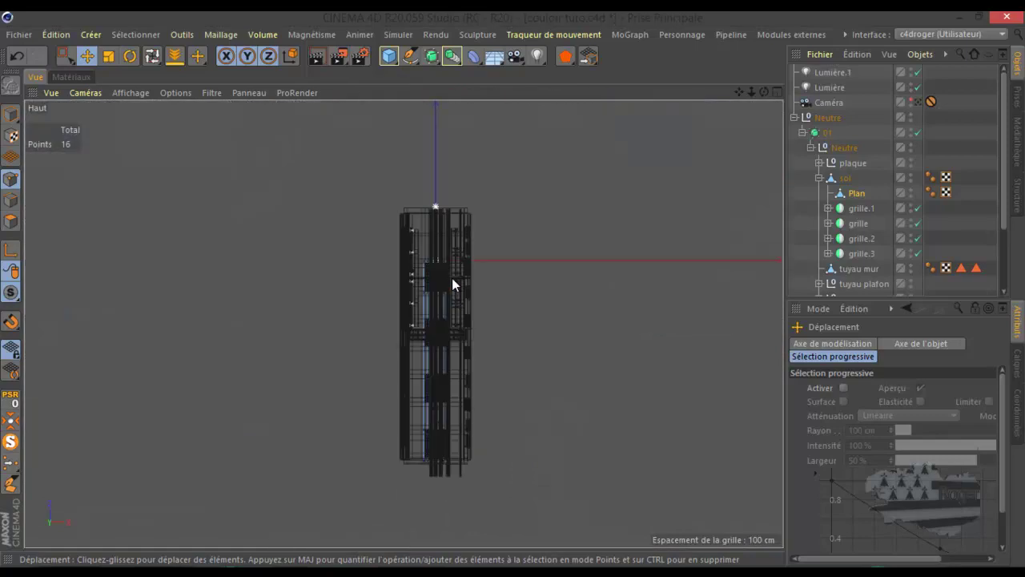
scroll(452, 278, down, 1)
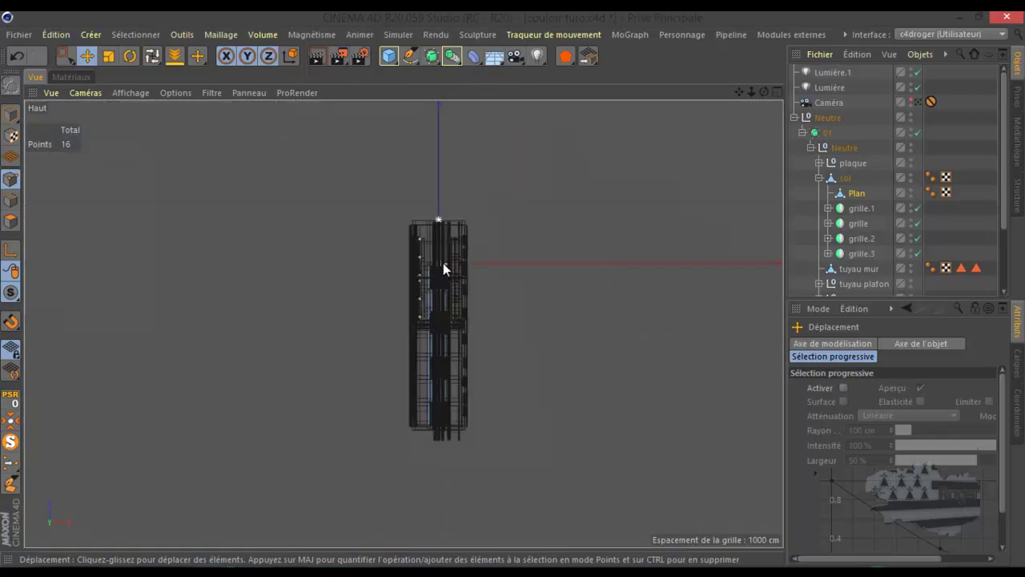
scroll(443, 264, up, 1)
scroll(443, 266, down, 1)
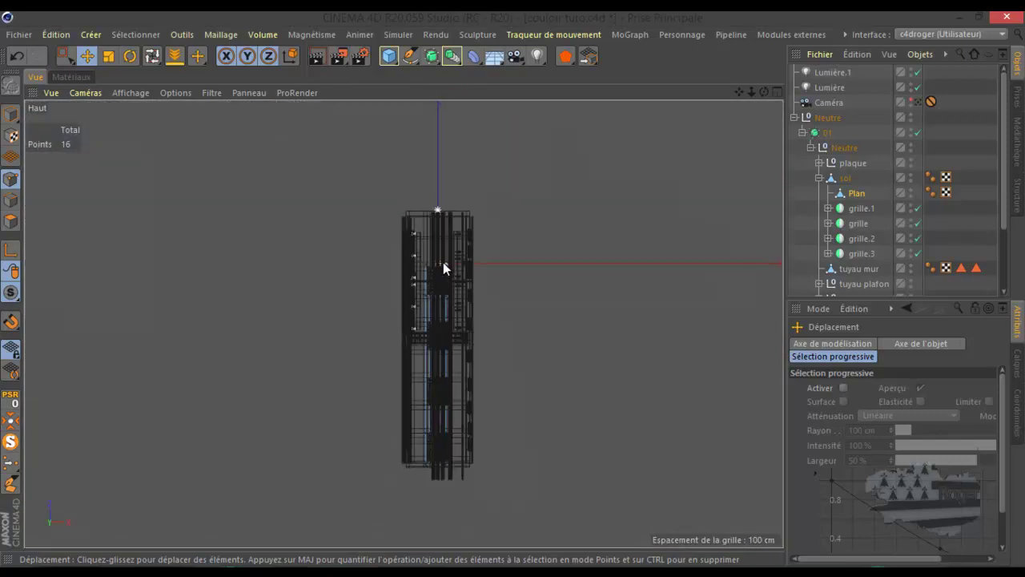
click(389, 55)
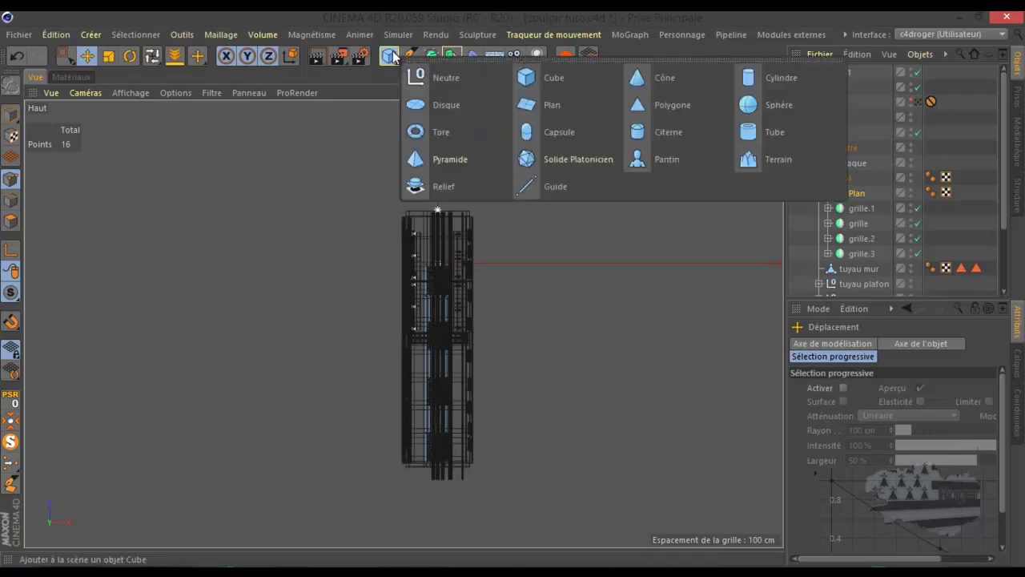
click(535, 107)
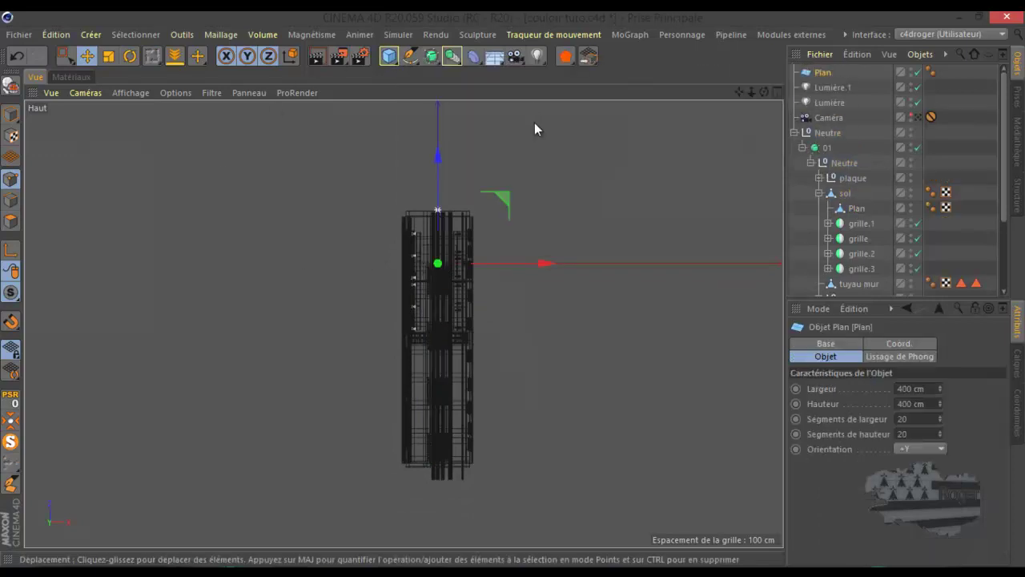
drag(436, 156, 438, 393)
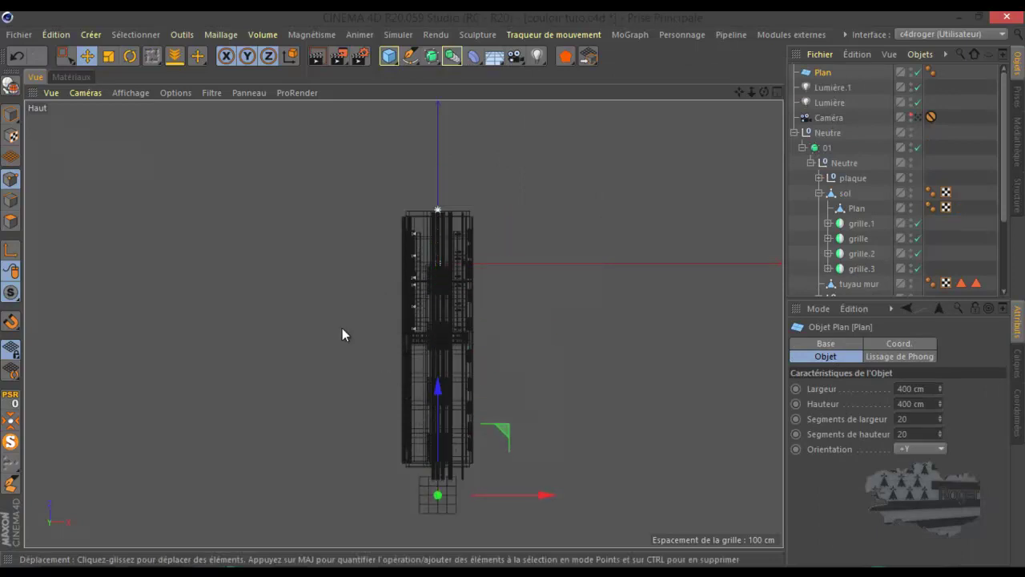
Step: Inspect the corridor end by orbiting the perspective and selecting the nearby corridor pieces
middle_click(302, 261)
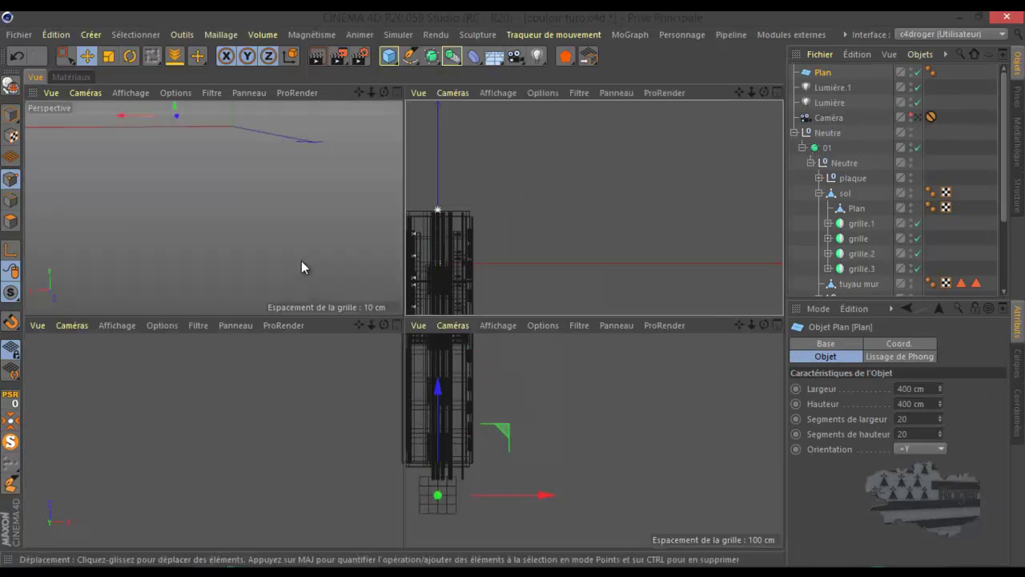
scroll(302, 261, down, 5)
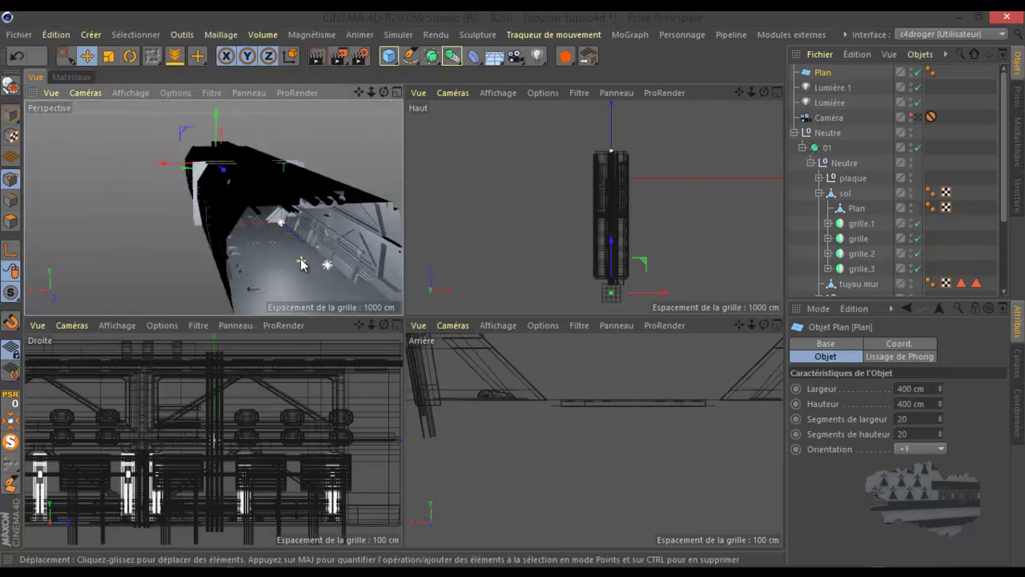
mouse_move(389, 86)
mouse_down()
mouse_move(399, 333)
mouse_move(402, 290)
mouse_up()
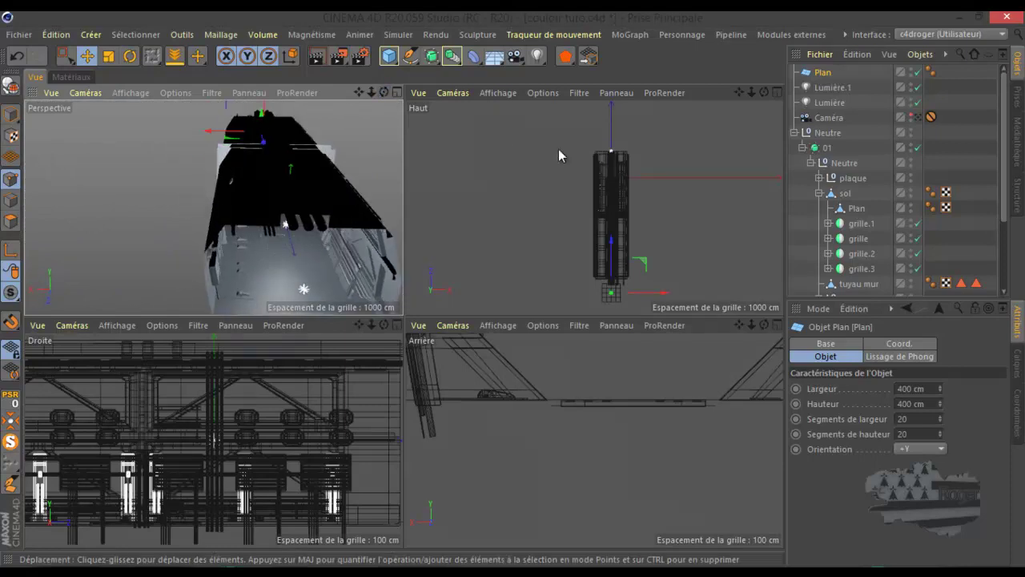
click(611, 244)
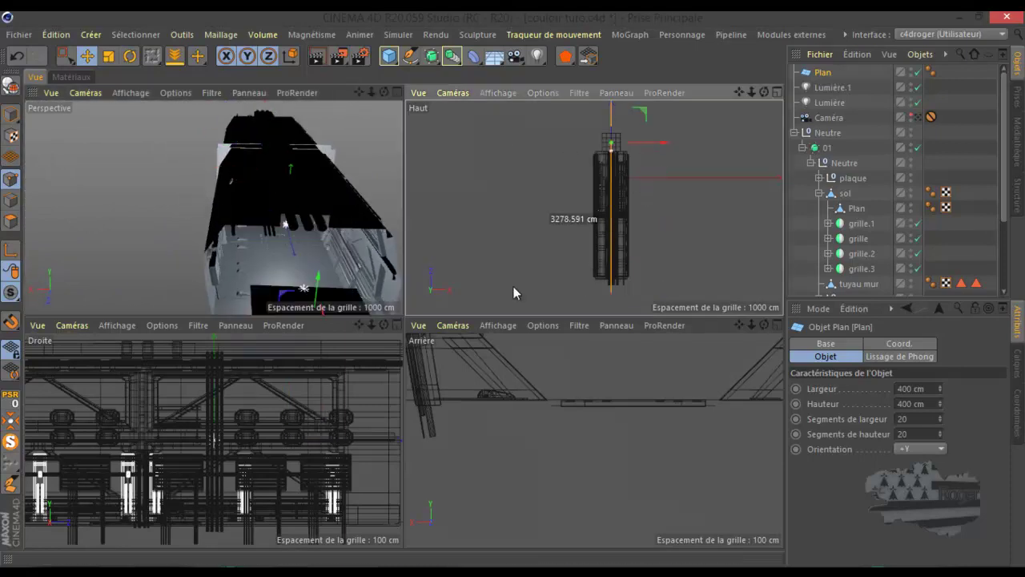
click(606, 190)
click(605, 232)
click(603, 234)
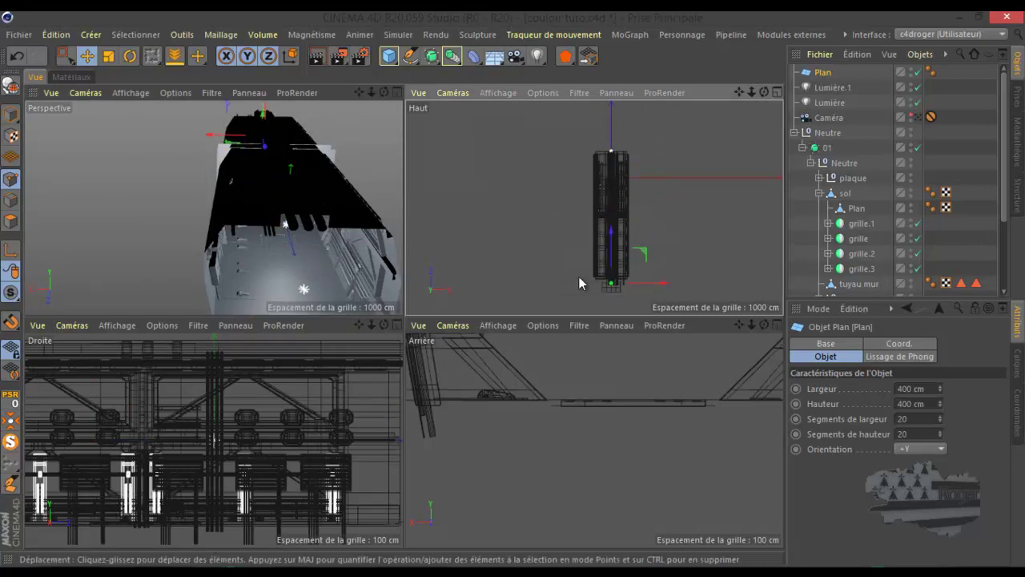
middle_click(574, 283)
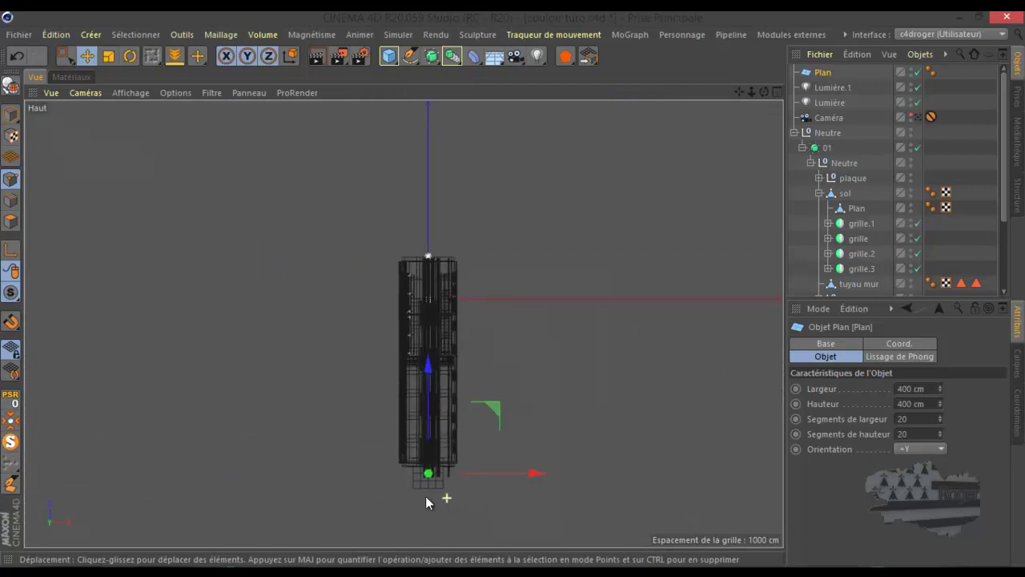
scroll(427, 493, up, 2)
scroll(427, 493, up, 2)
scroll(435, 460, up, 3)
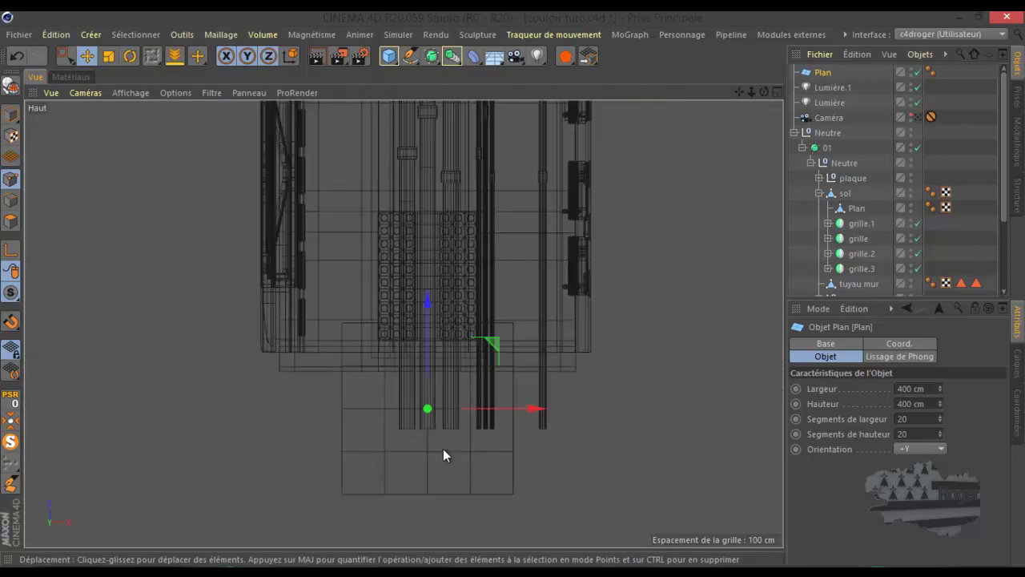
Step: Stand the plane upright with -Z orientation and position it at the corridor's end
click(917, 450)
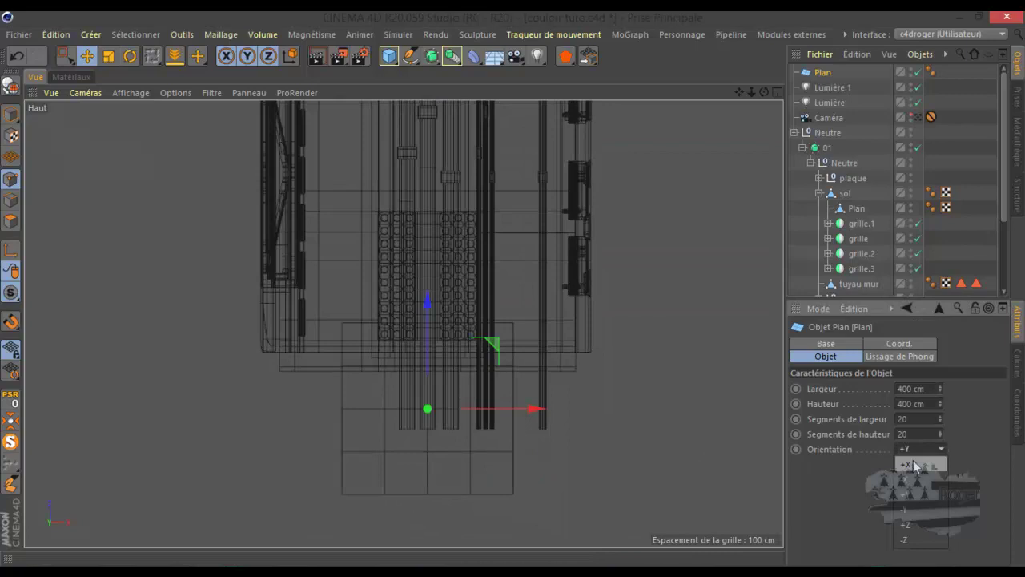
click(920, 541)
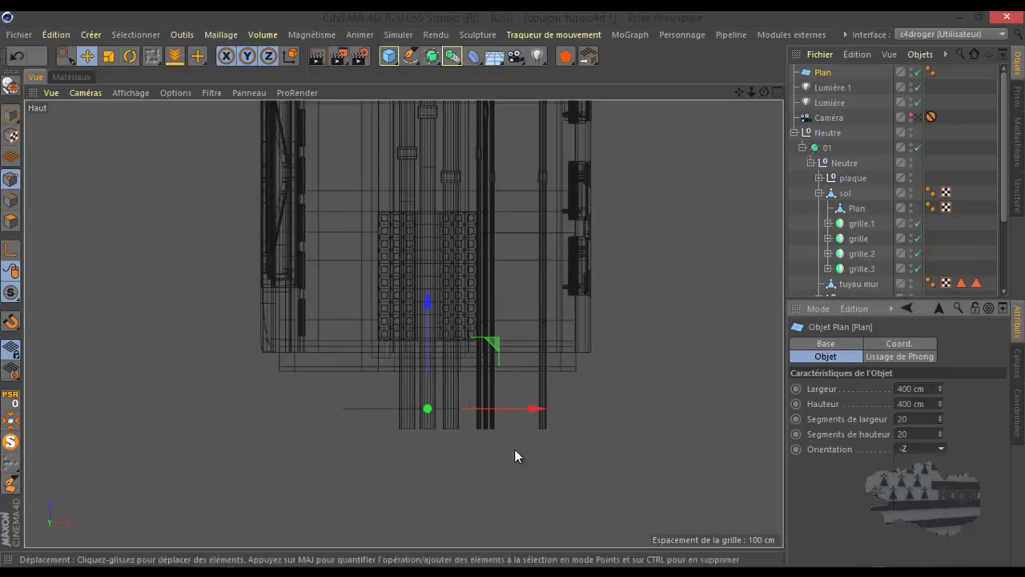
drag(427, 327, 430, 278)
drag(431, 280, 431, 283)
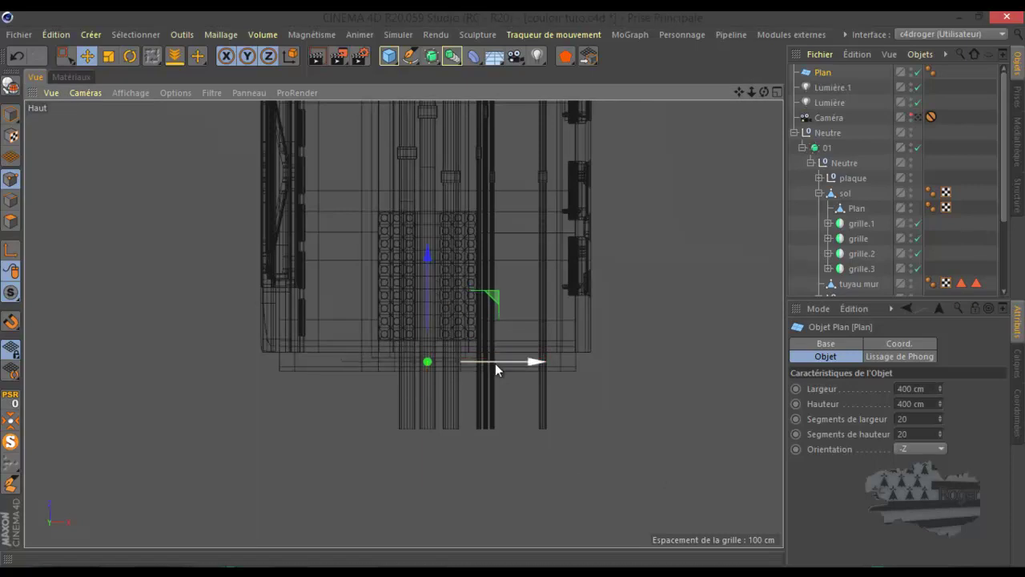
Step: Set the plane to 1 × 1 width and height segments in the maximized Back view
middle_click(471, 386)
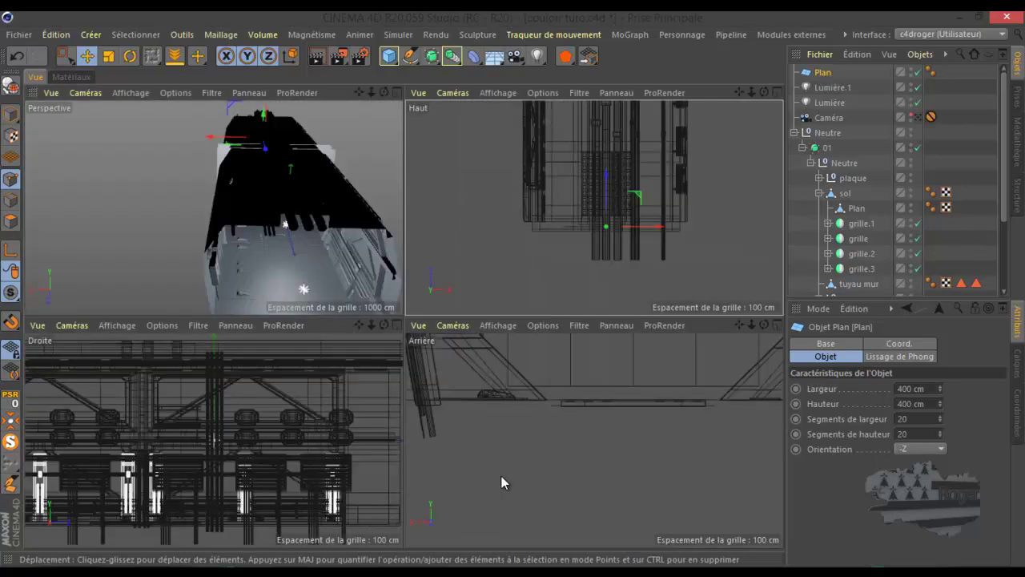
middle_click(497, 472)
scroll(489, 475, down, 4)
scroll(464, 481, down, 2)
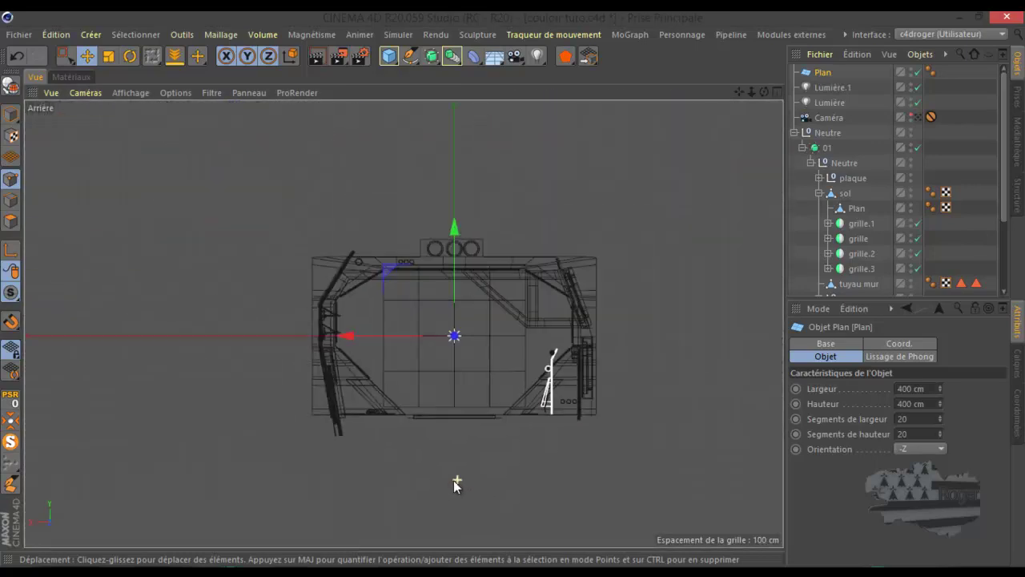
scroll(457, 355, up, 3)
click(909, 417)
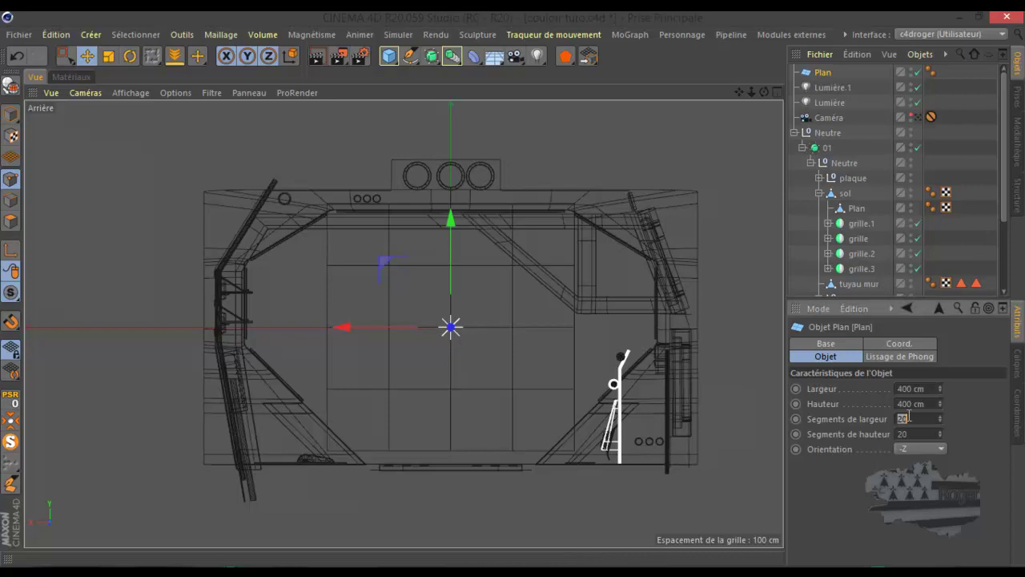
text(1)
key(Tab)
text(1)
key(Return)
Step: In wireframe, resize the plane to about 807 × 589 cm to cover the opening
click(131, 92)
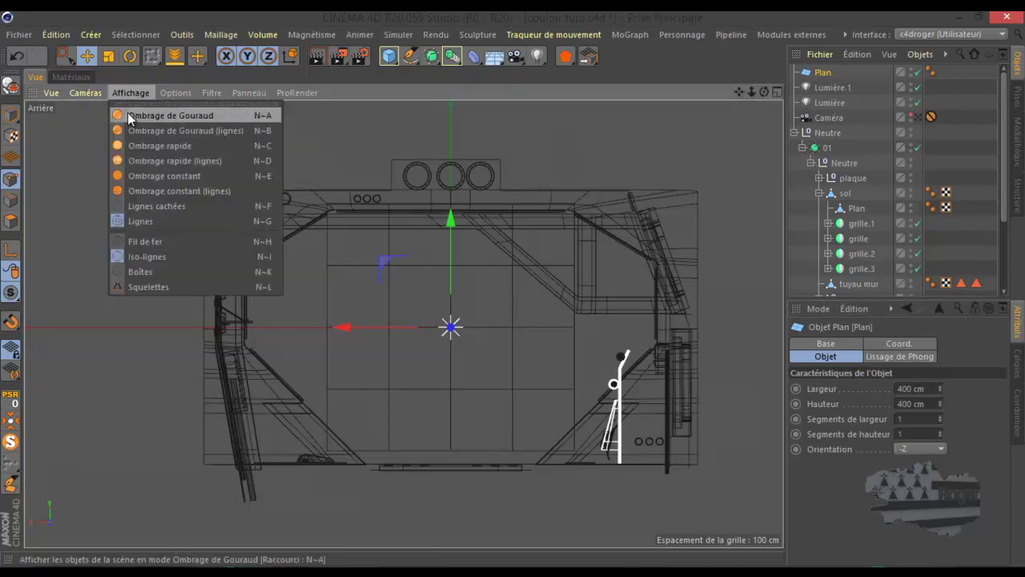
click(139, 242)
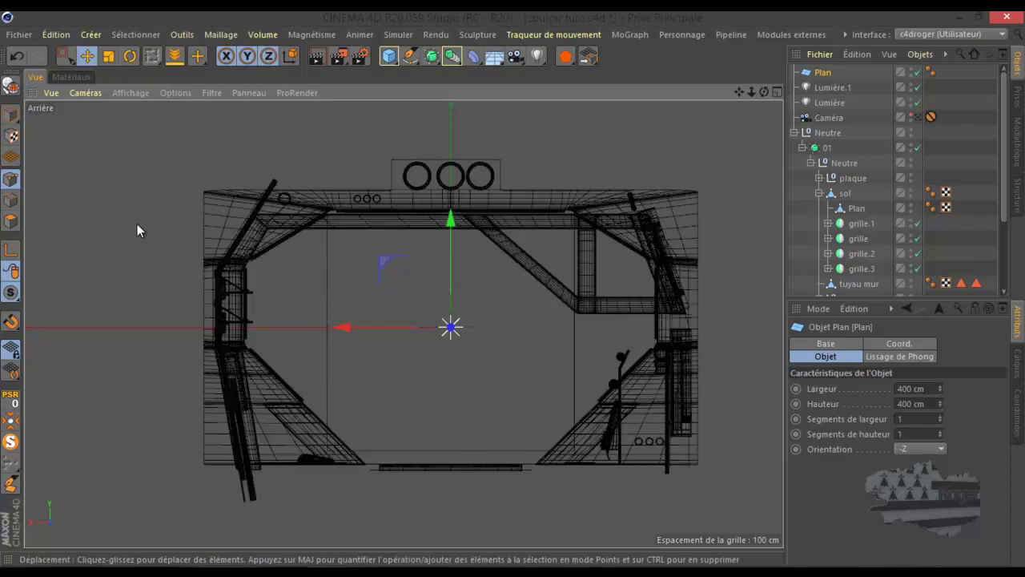
click(11, 114)
drag(327, 327, 200, 344)
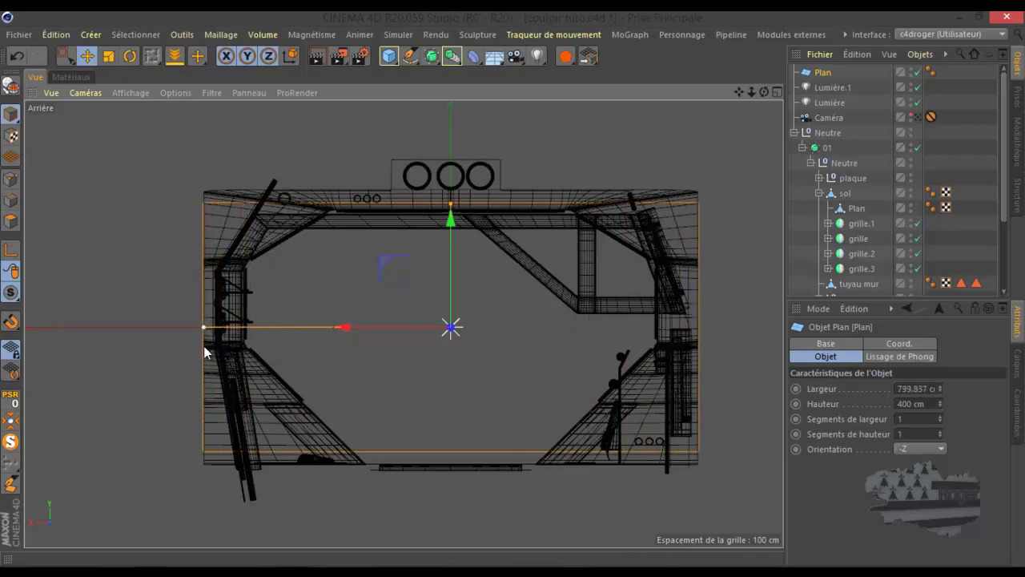
drag(451, 205, 457, 147)
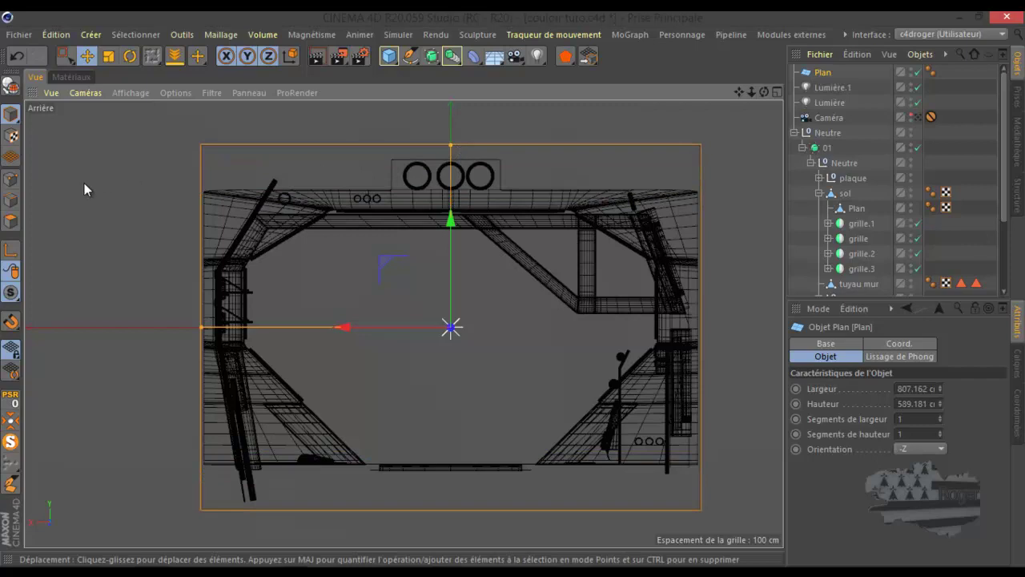
middle_click(86, 182)
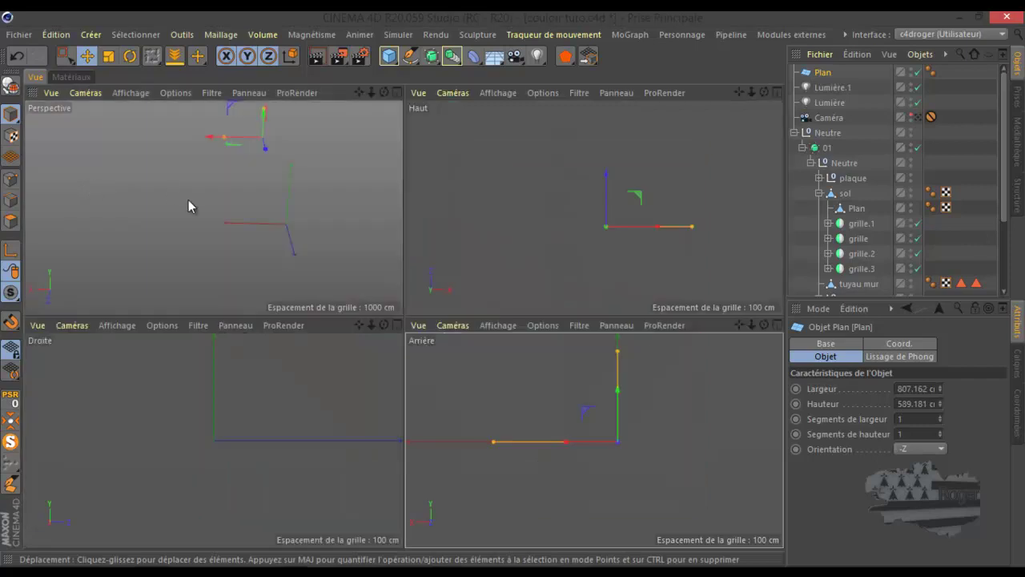
middle_click(188, 200)
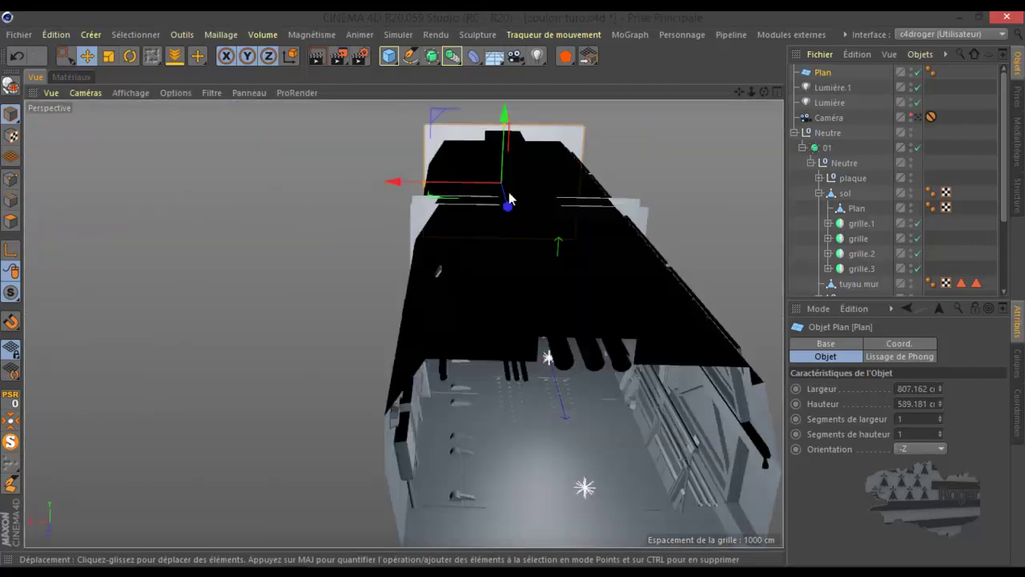
Step: Look through the Caméra and expand the sol group to check the plane closing the end
click(919, 117)
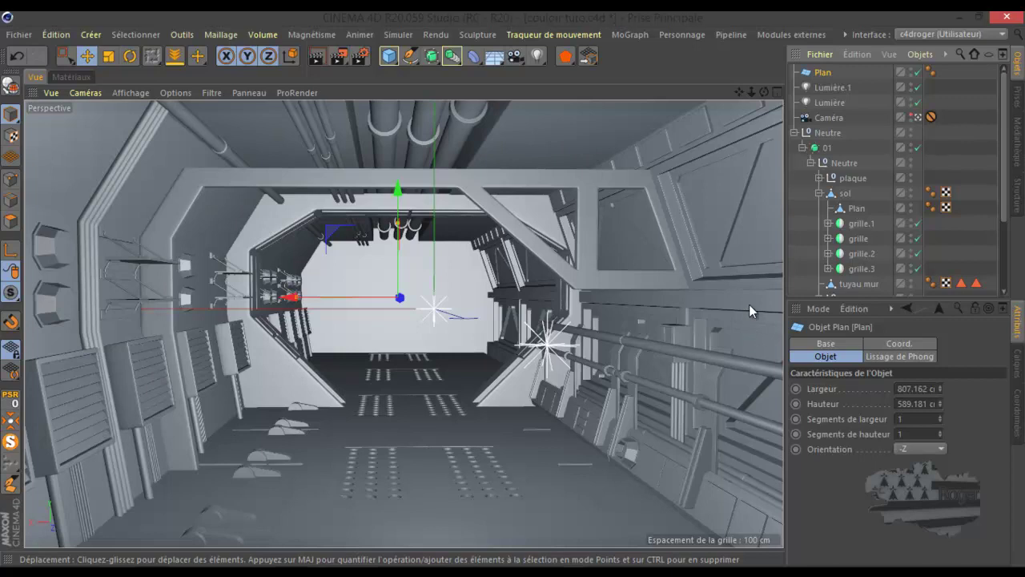
click(817, 193)
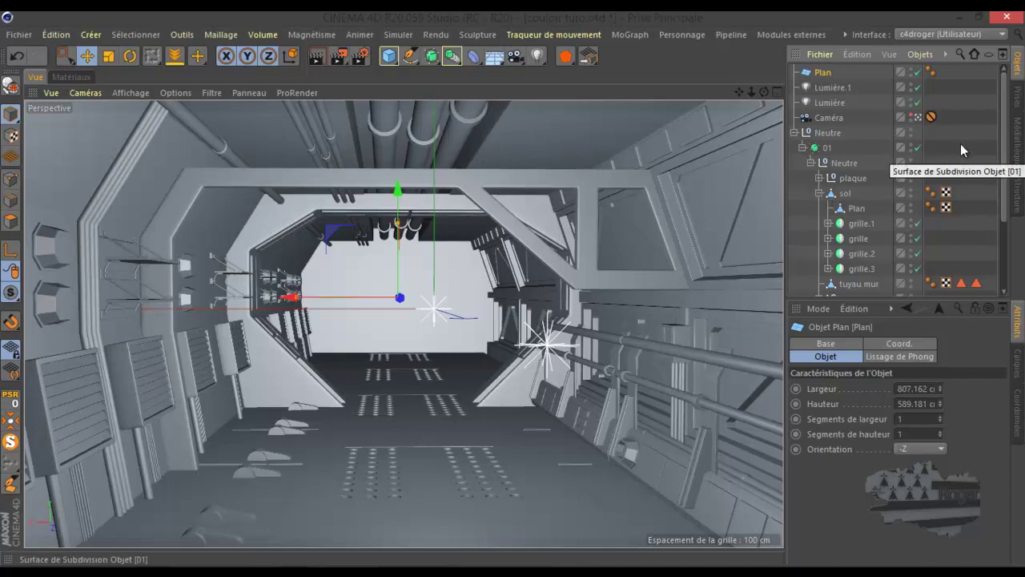